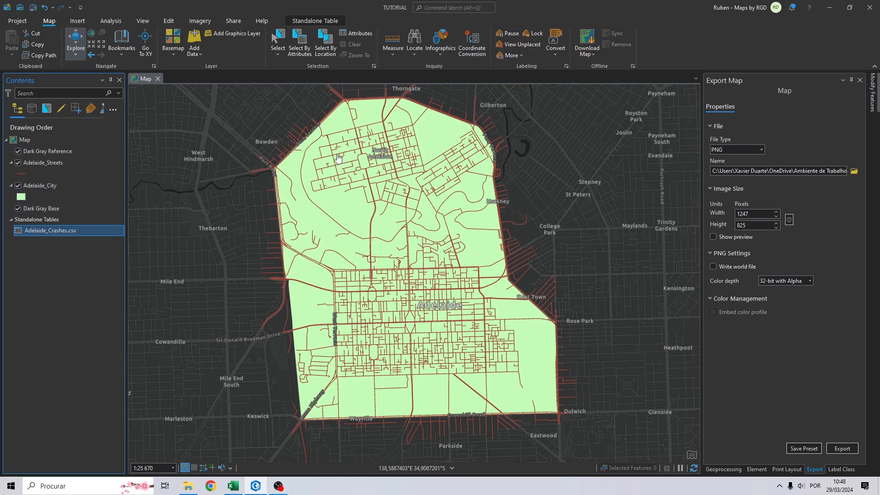
click(49, 189)
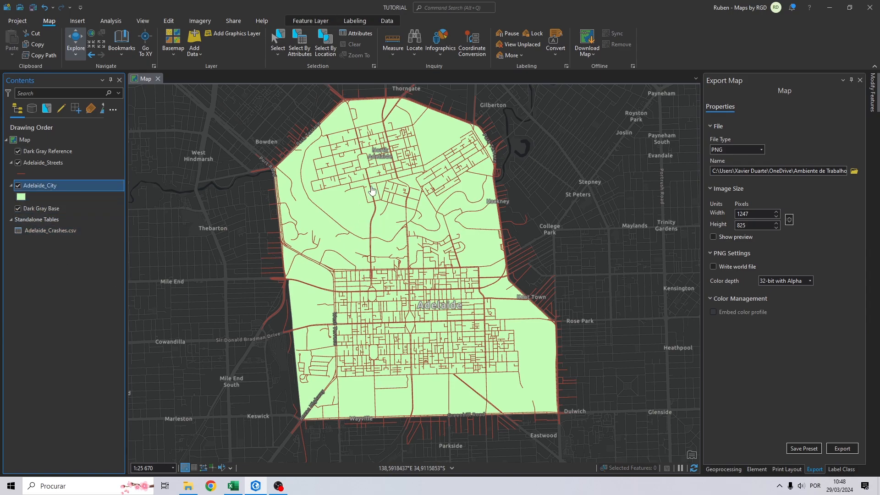
drag(379, 126, 388, 159)
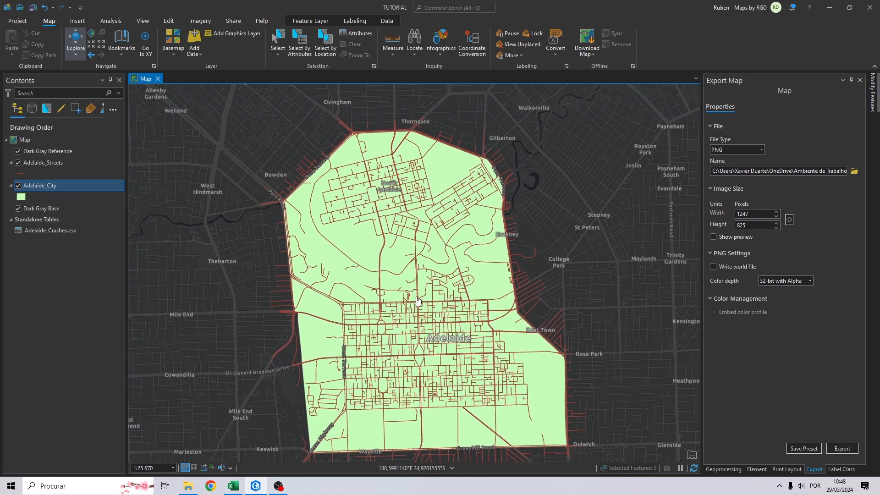
drag(416, 293, 403, 207)
drag(447, 170, 449, 216)
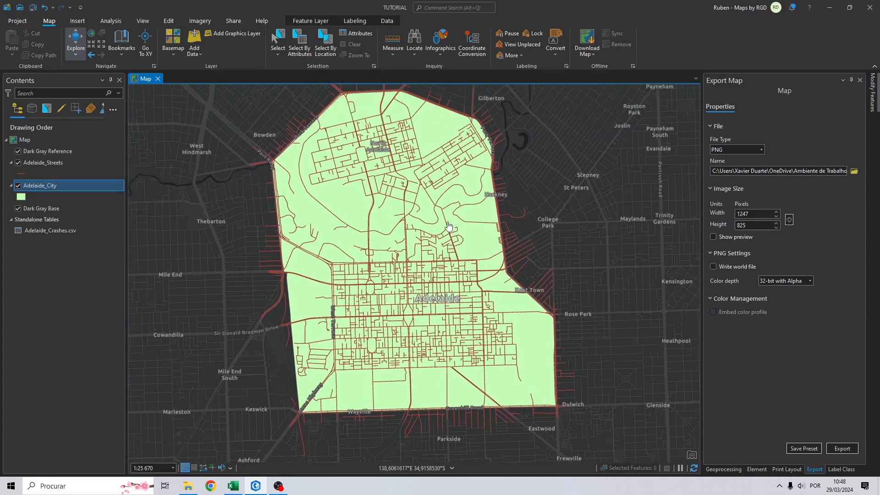
Open the Adelaide_Crashes.csv table, sort it by Fatal in descending order, and select the first three records
right_click(57, 233)
click(68, 231)
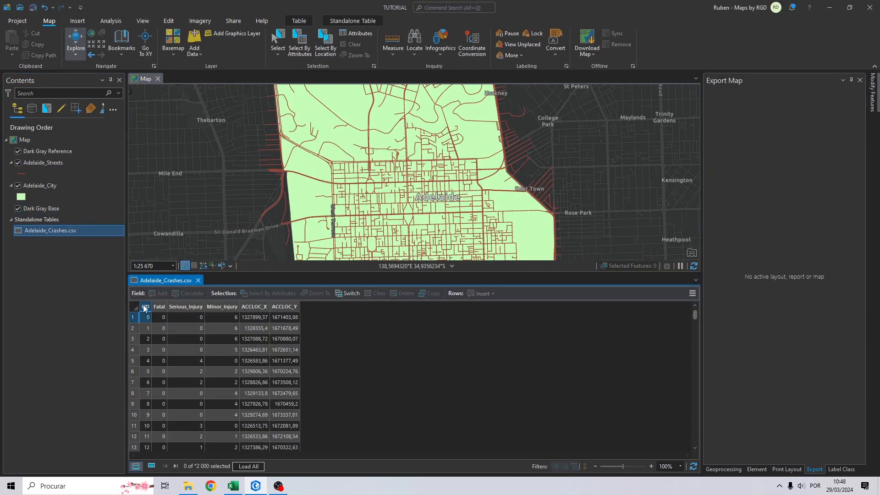
double_click(158, 306)
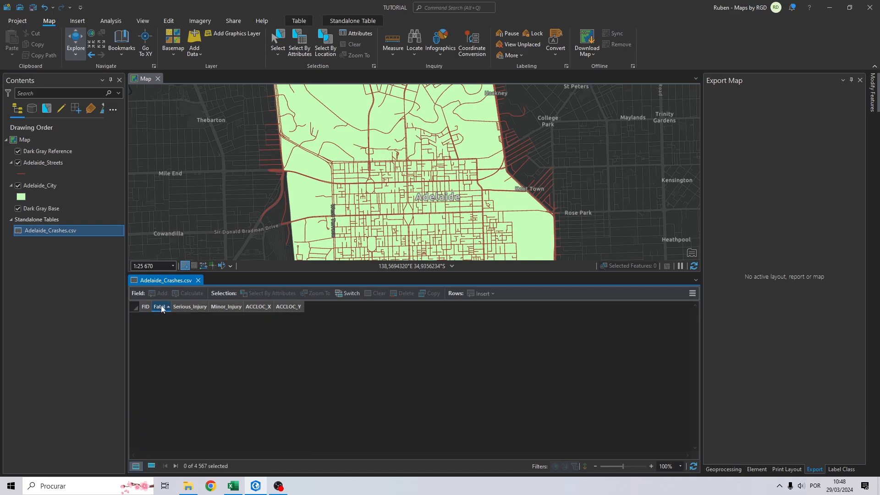
double_click(160, 305)
drag(133, 317, 133, 341)
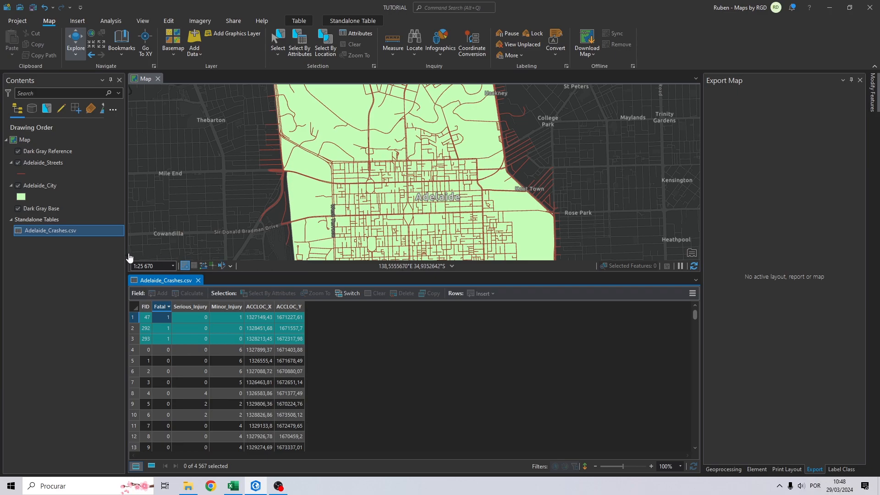
Sort the crash table descending by Serious_Injury and Minor_Injury, review the ACCLOC_X and ACCLOC_Y fields, and close the table
double_click(197, 307)
double_click(200, 309)
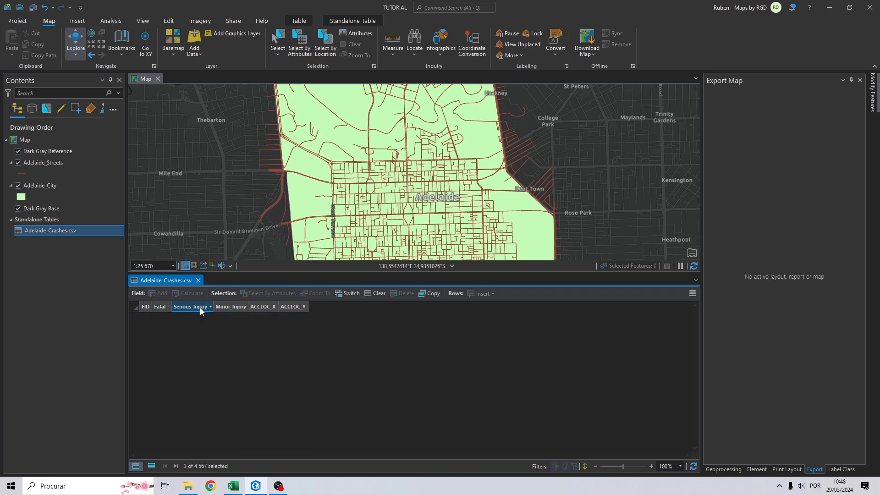
double_click(232, 308)
double_click(235, 307)
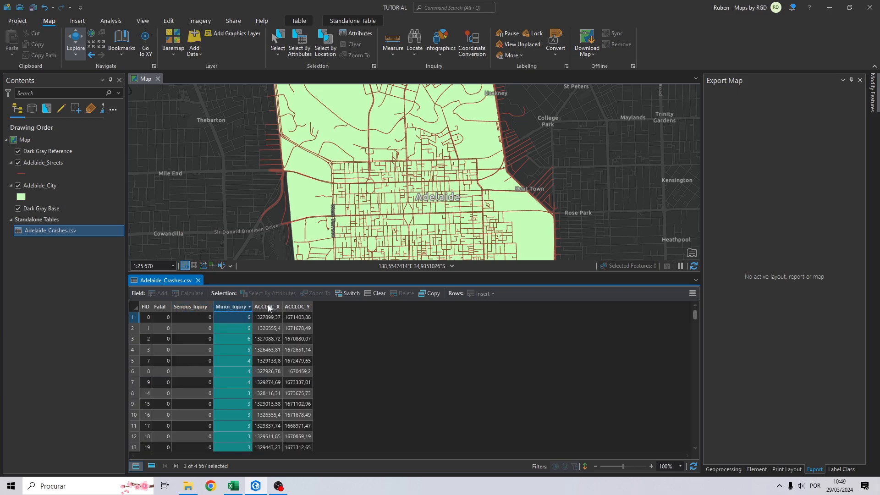
click(272, 307)
click(299, 307)
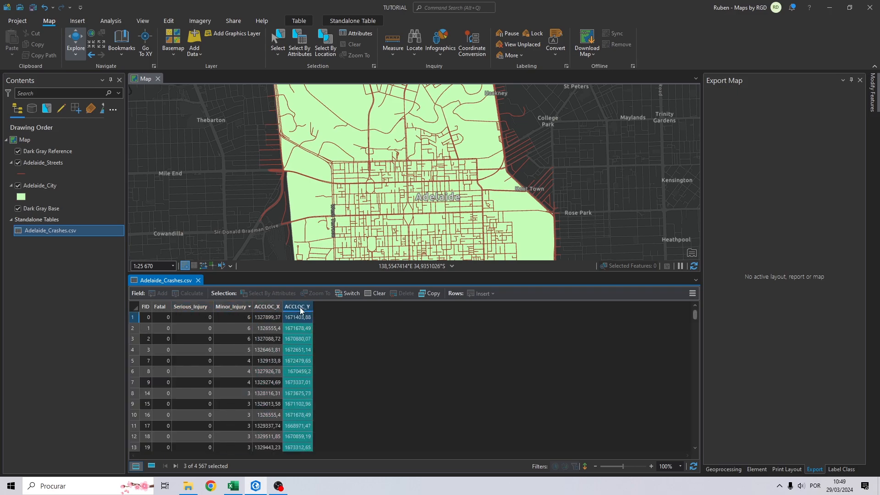
click(198, 283)
Check the projected coordinate system of the Adelaide_Streets layer in its source properties
right_click(30, 140)
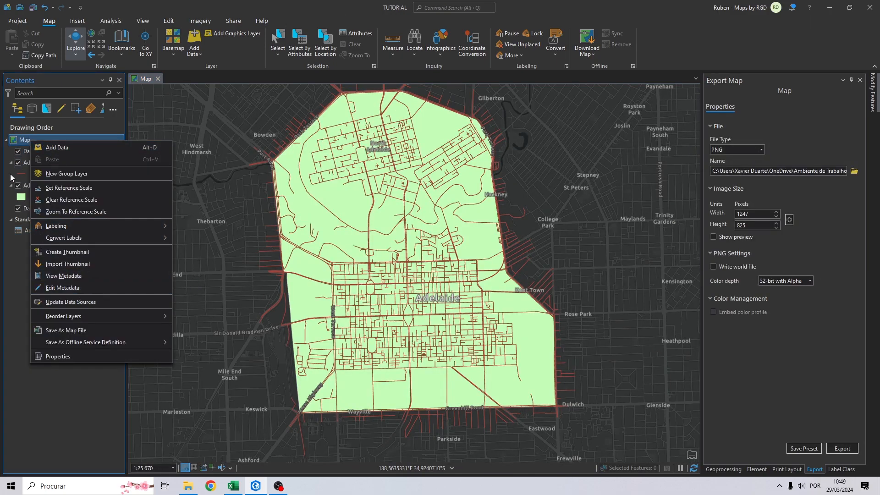
right_click(27, 163)
click(58, 401)
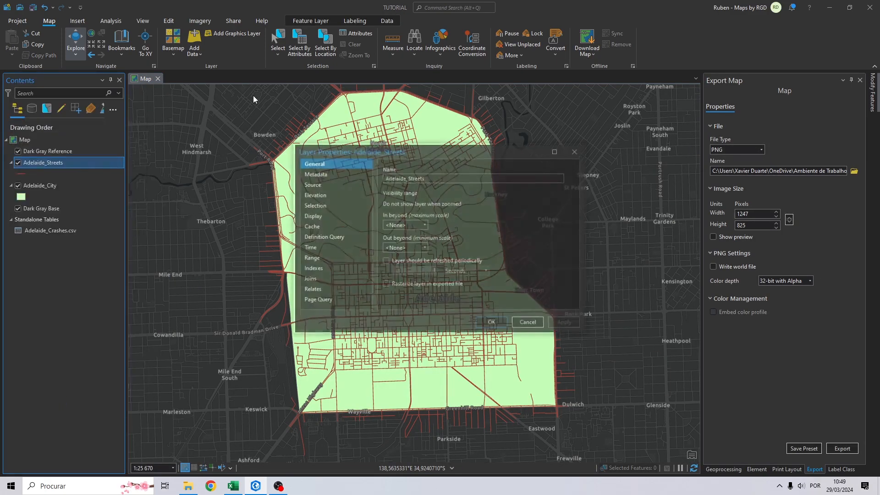
click(324, 183)
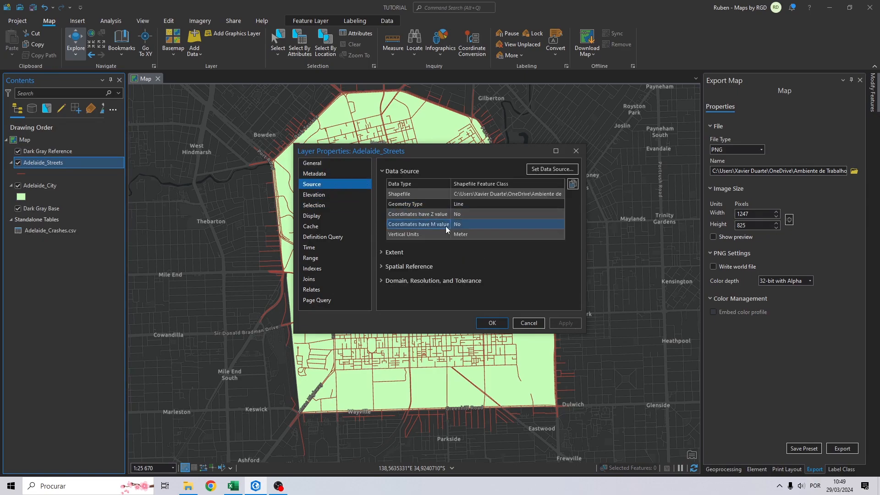
click(398, 266)
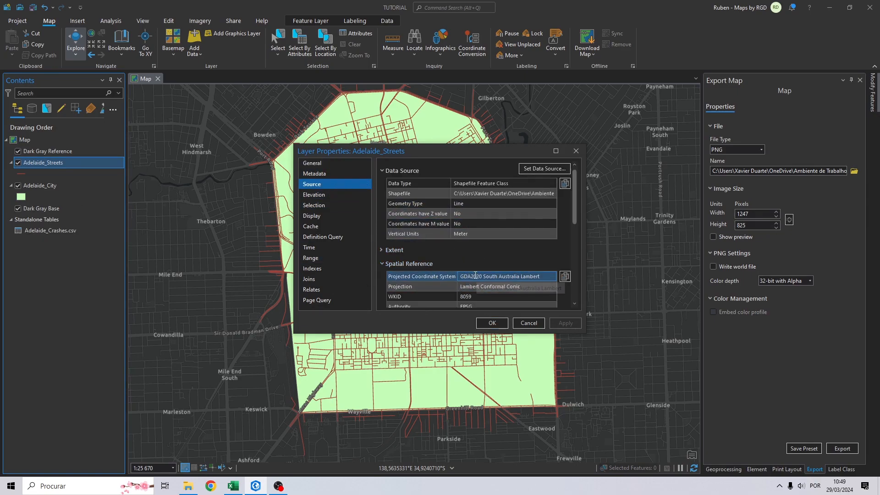
click(492, 323)
Check the coordinate system assigned to the map in the map properties
right_click(32, 139)
click(84, 355)
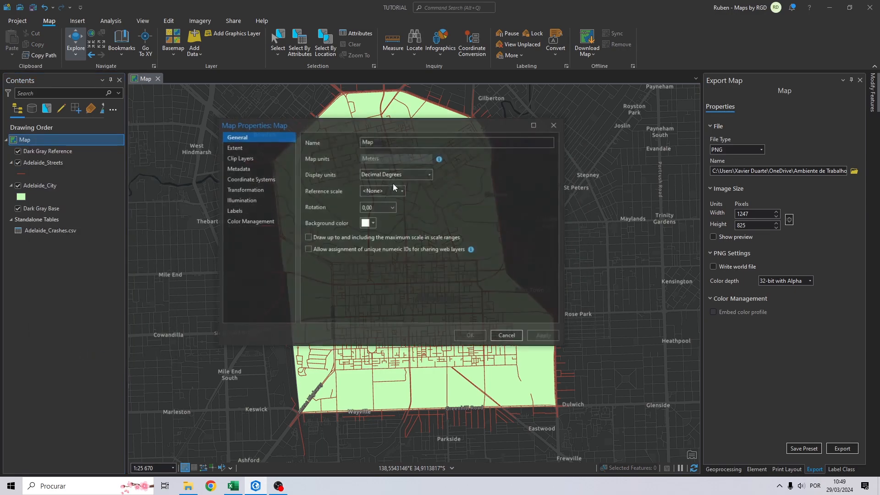
click(263, 180)
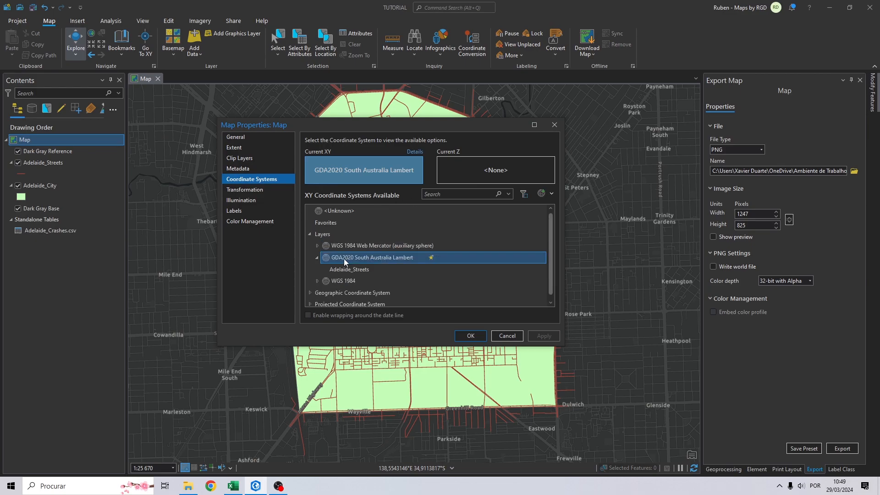
click(470, 335)
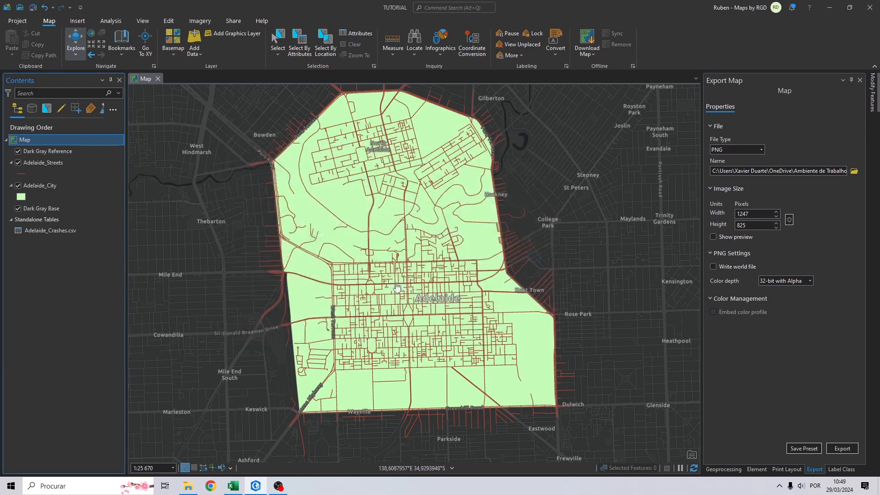
Start XY Table To Point on the Adelaide_Crashes.csv table and browse the output location to the DATA folder in YOUTUBE TUTORIAL
click(41, 230)
right_click(40, 230)
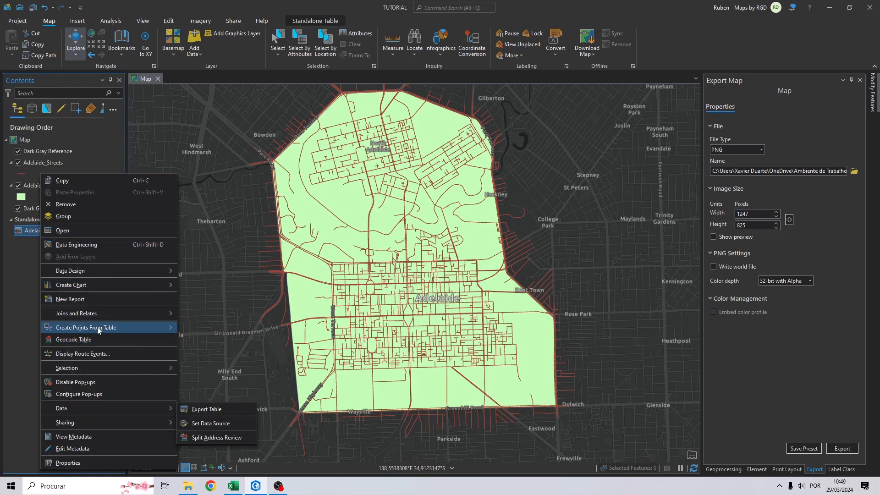
mouse_move(97, 326)
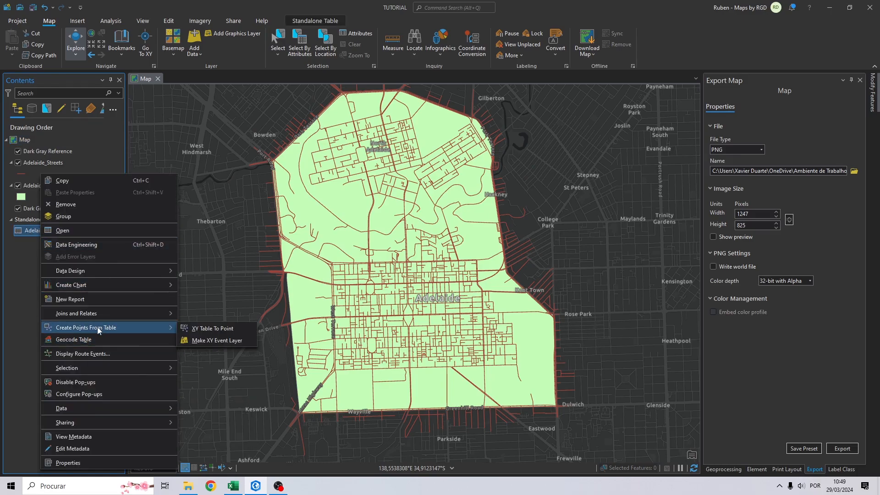
click(202, 329)
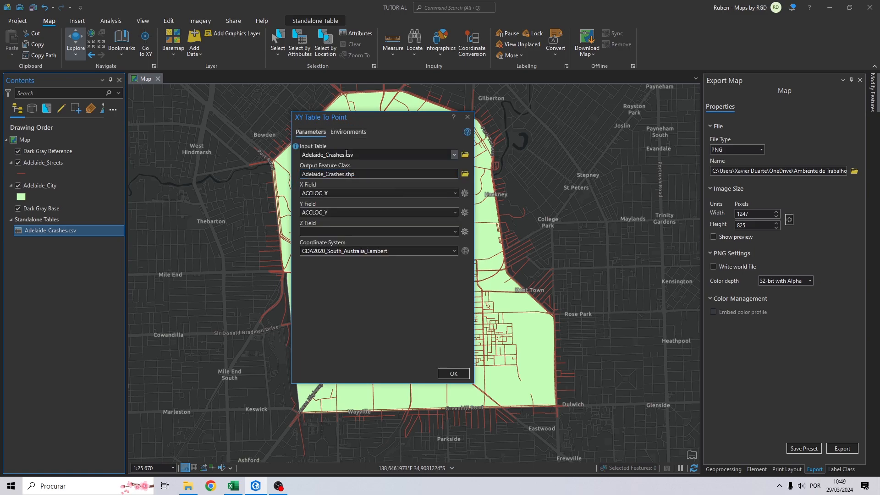
click(464, 174)
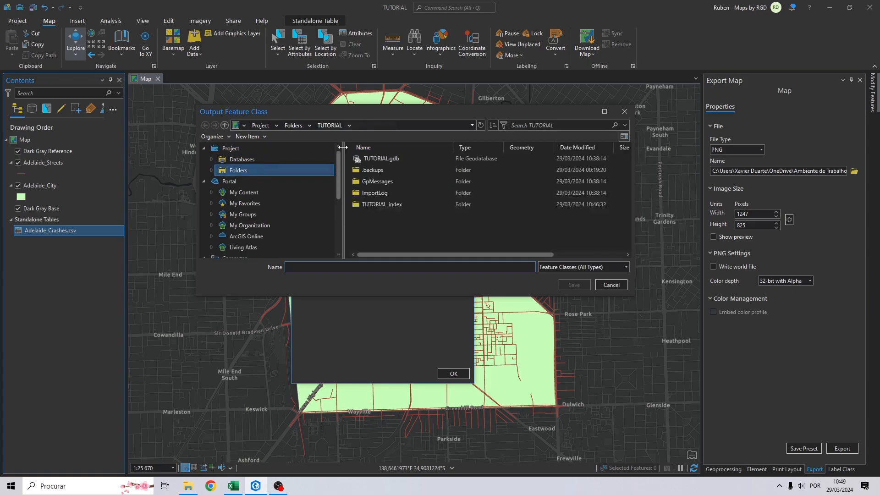
click(293, 125)
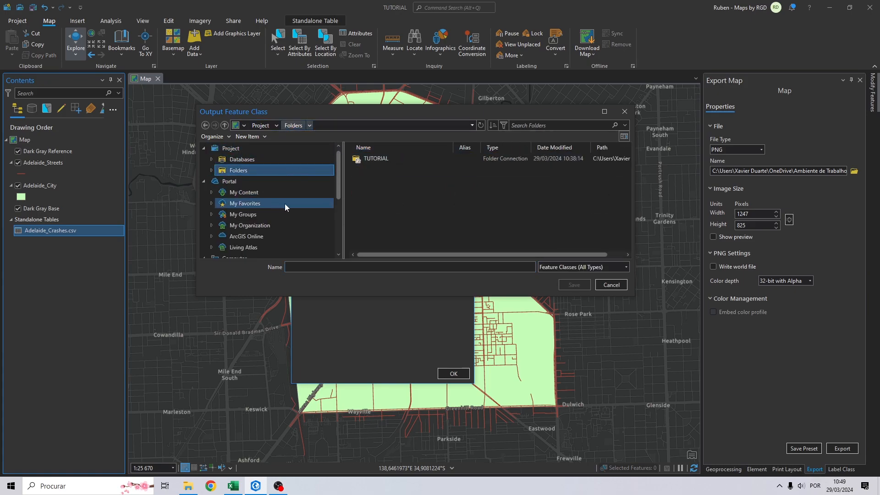
drag(339, 174, 337, 225)
click(245, 167)
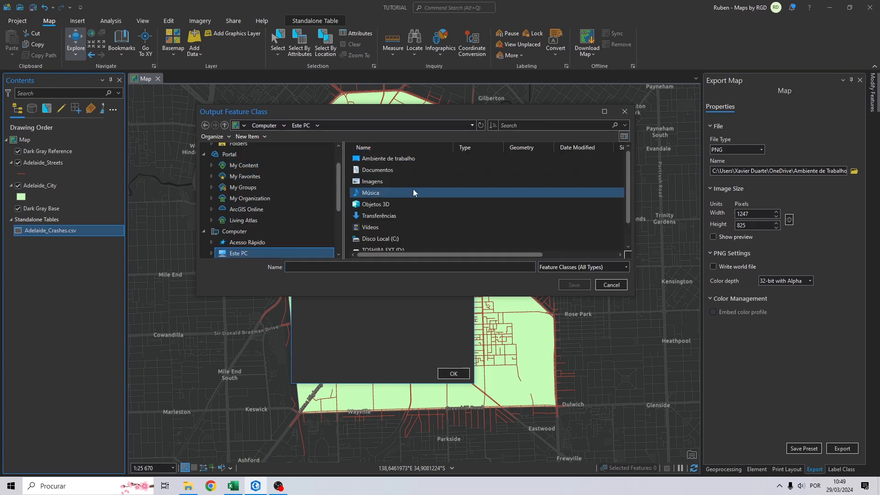
double_click(394, 161)
double_click(373, 169)
double_click(377, 172)
Name the output feature class Adelaide_Crashes, review the tool's environment settings, and run the conversion to points
click(335, 267)
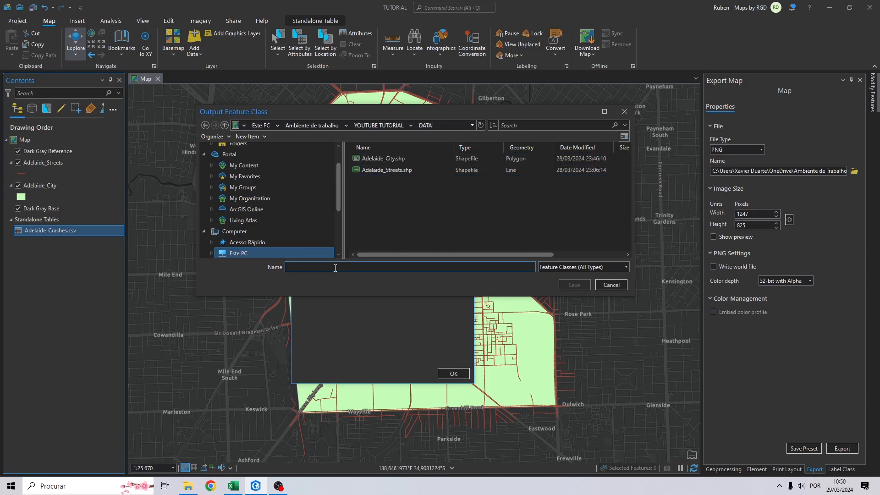
text(Adelaide_)
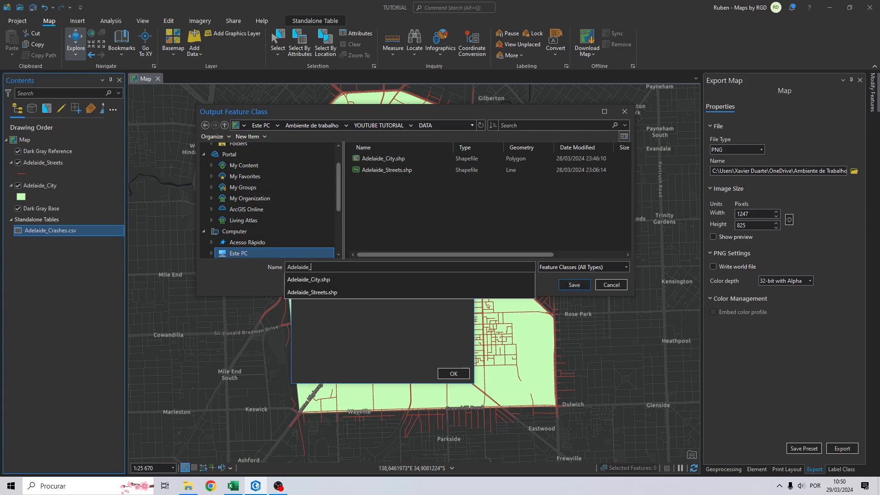
text(Crashes)
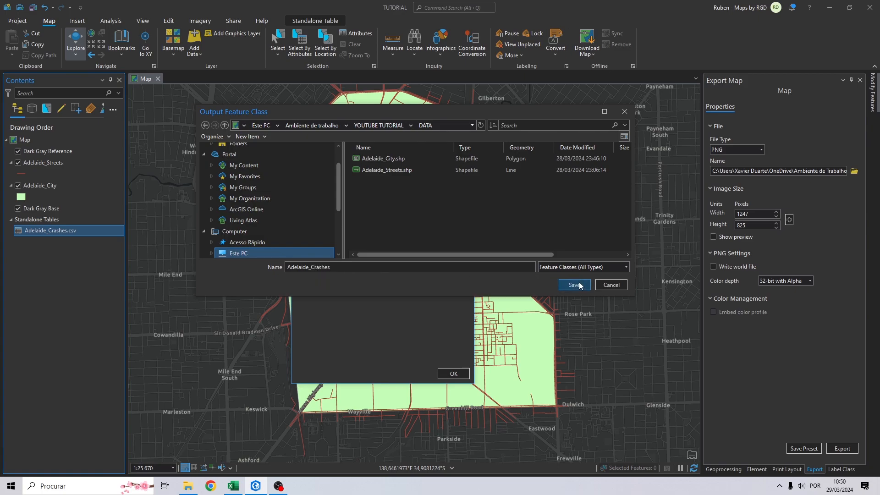
click(575, 285)
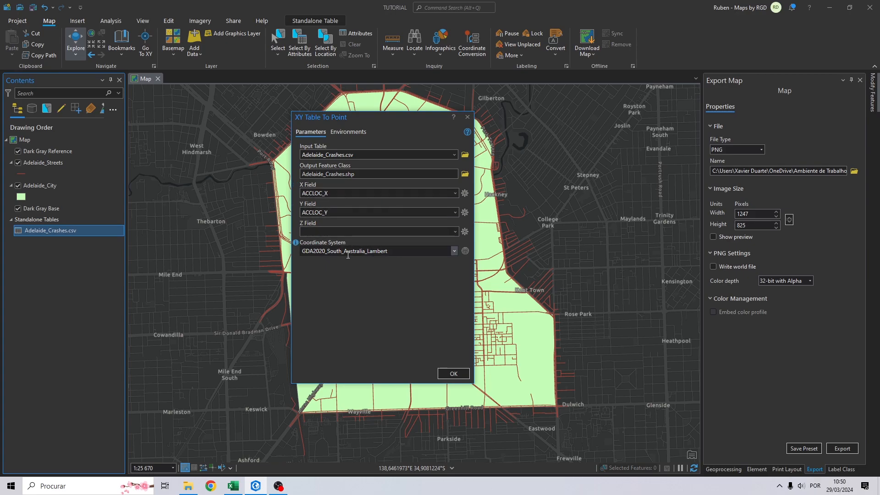
click(349, 131)
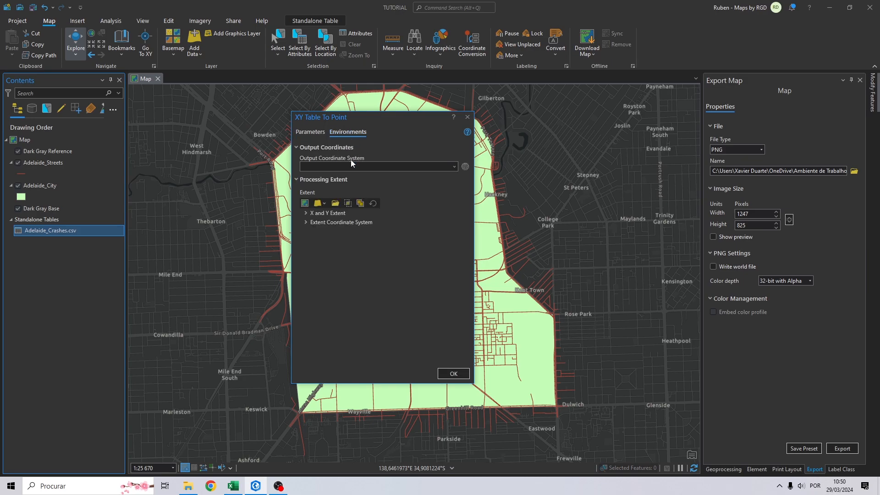
click(308, 133)
click(450, 376)
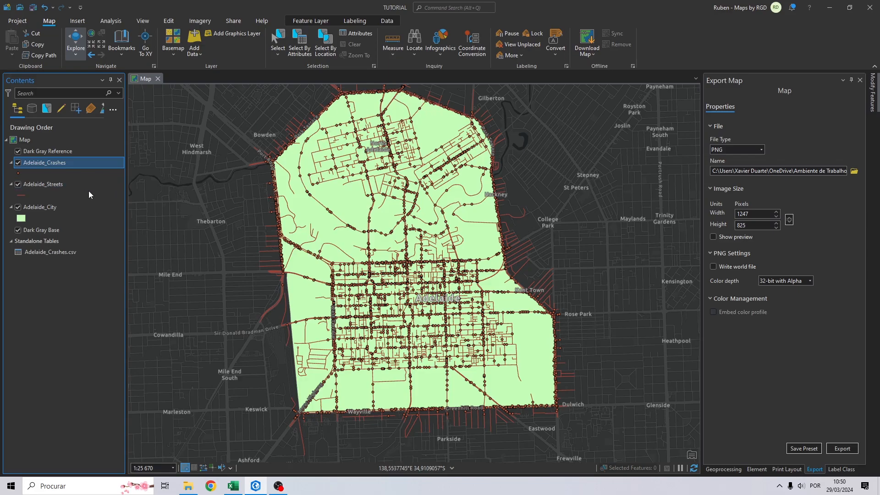
Inspect the attributes of a crash point in the northwest of the city, then close its pop-up
click(322, 133)
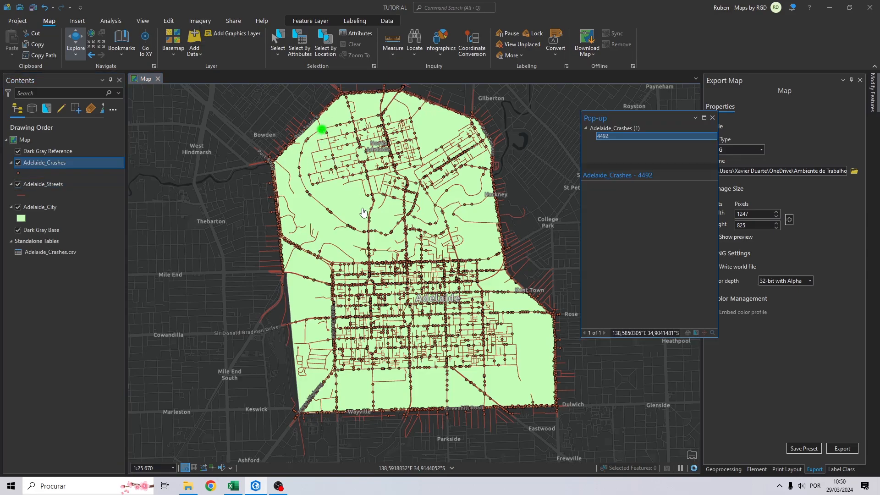
drag(639, 121, 369, 110)
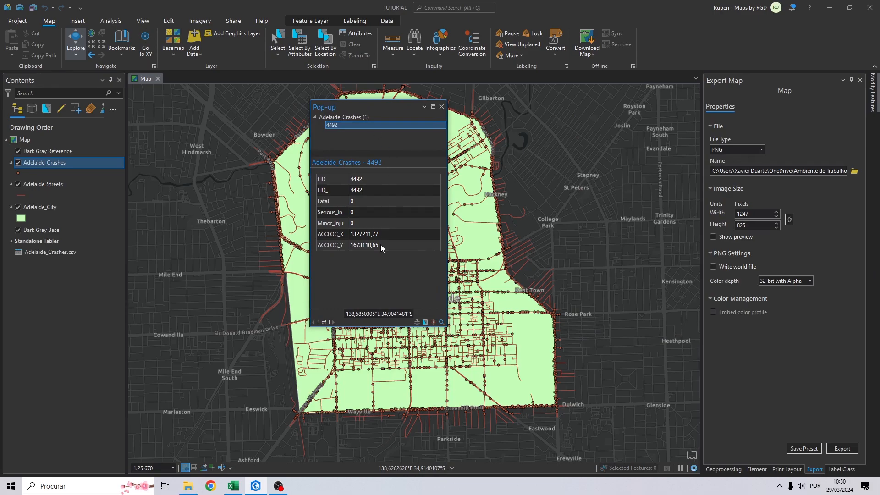
drag(327, 212, 352, 251)
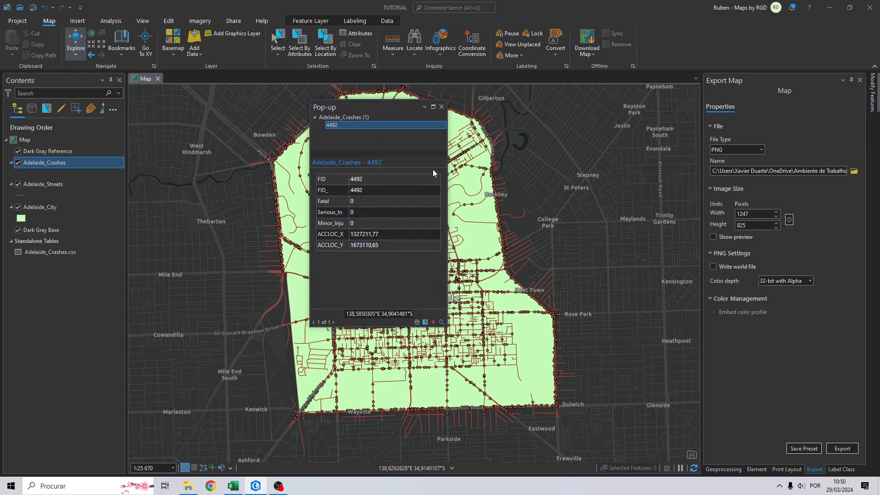
click(442, 107)
Remove the standalone Adelaide_Crashes.csv table from the map
click(38, 253)
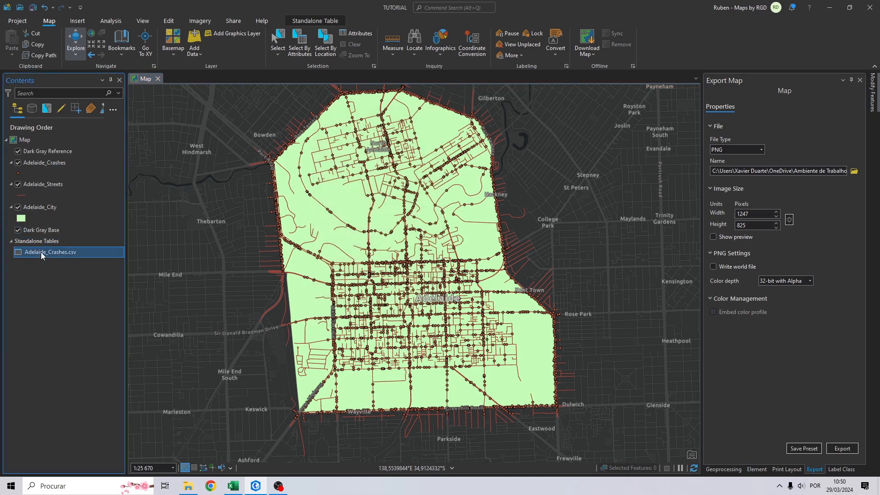
right_click(41, 252)
click(67, 32)
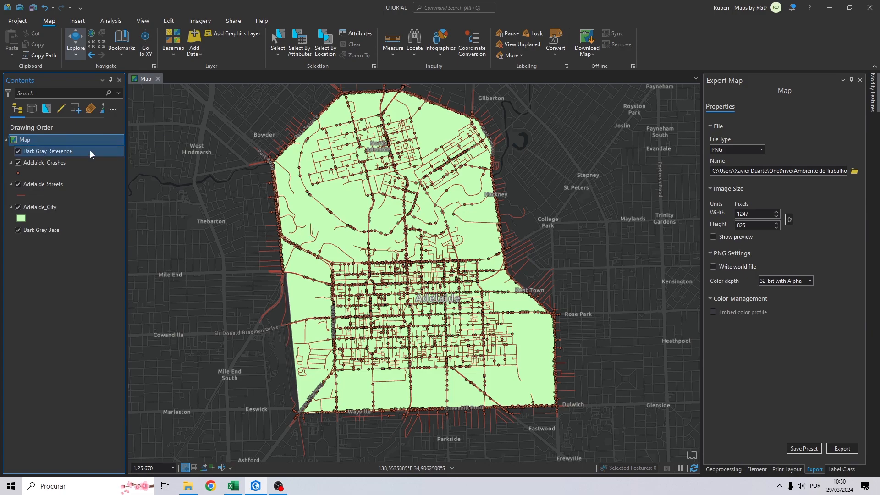
Remove the Adelaide_City polygon layer from the map
click(34, 207)
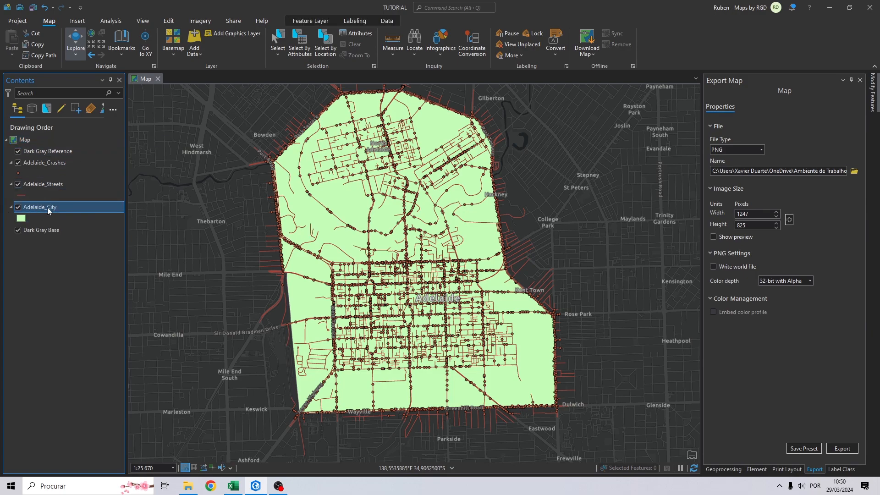
right_click(48, 208)
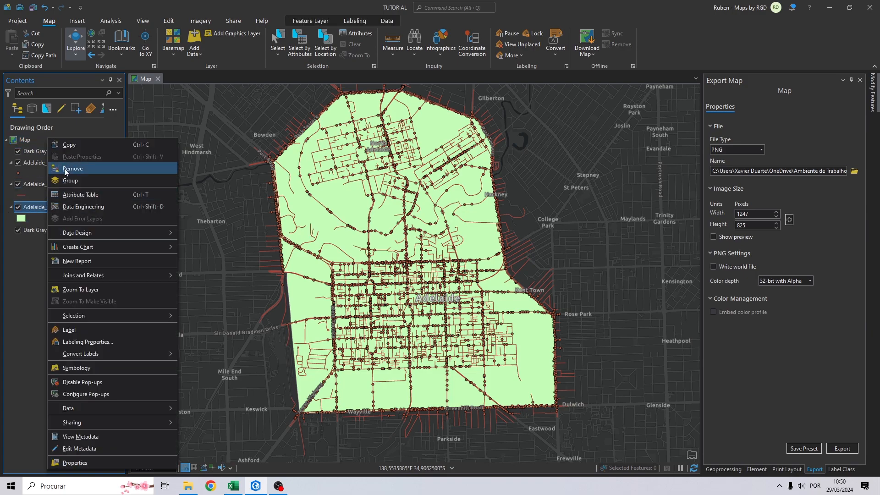
click(67, 166)
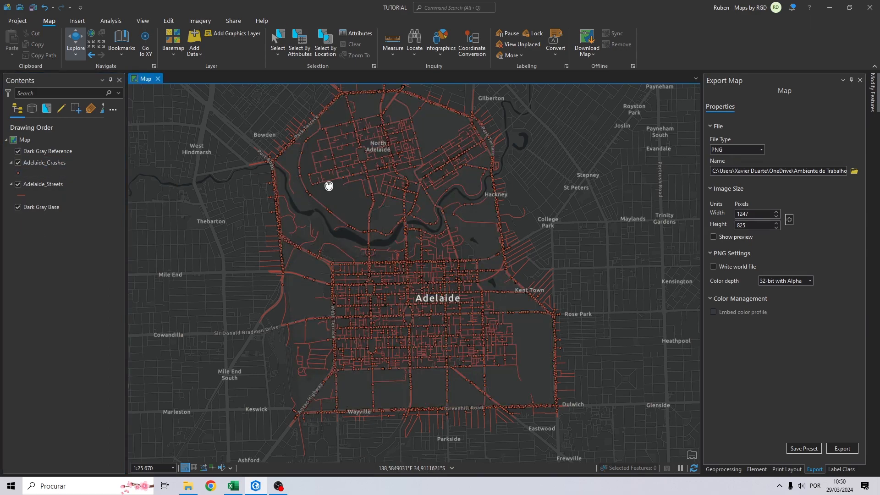
drag(321, 187, 362, 187)
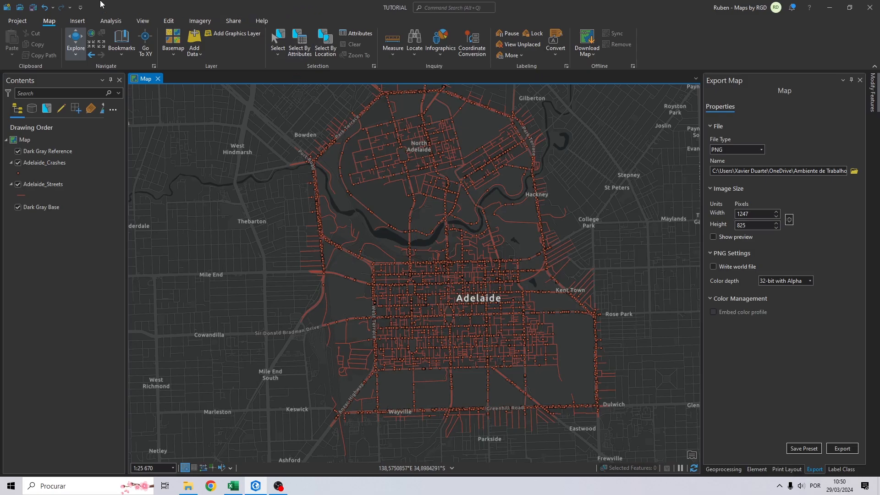
Find the Buffer analysis tool by searching for "buffer" and set Adelaide_Streets as its input features
click(32, 186)
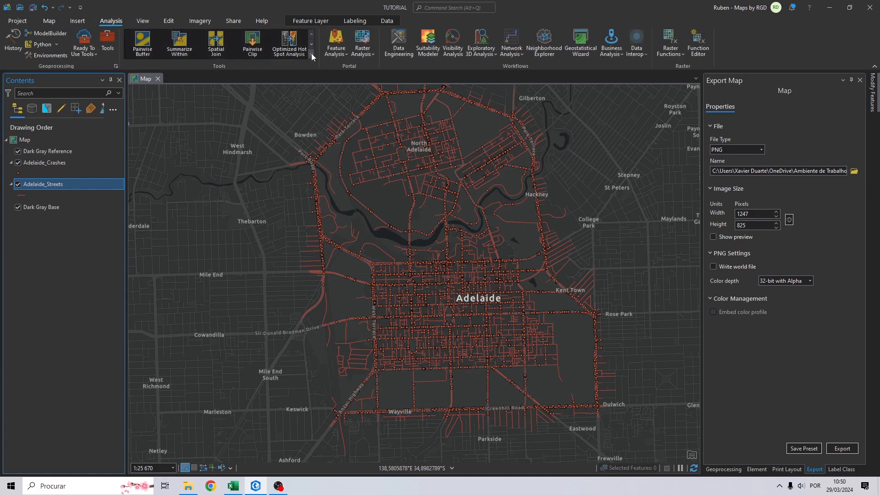
click(312, 58)
click(178, 376)
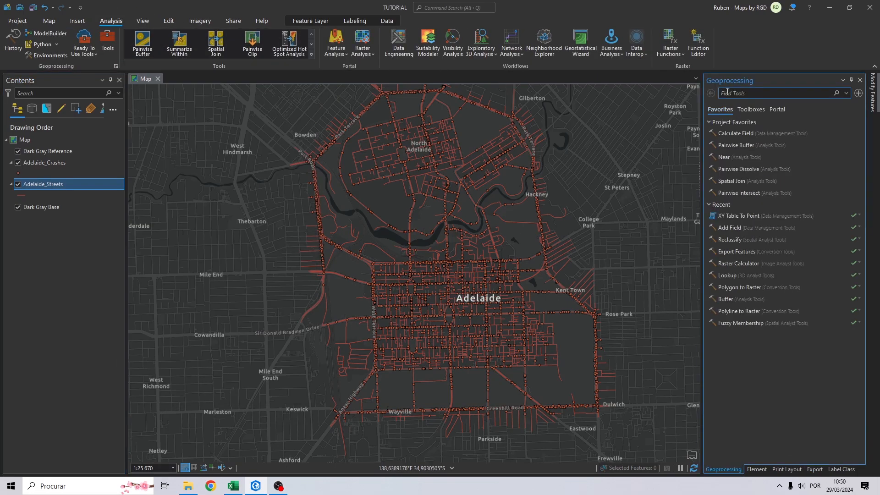
text(buffer)
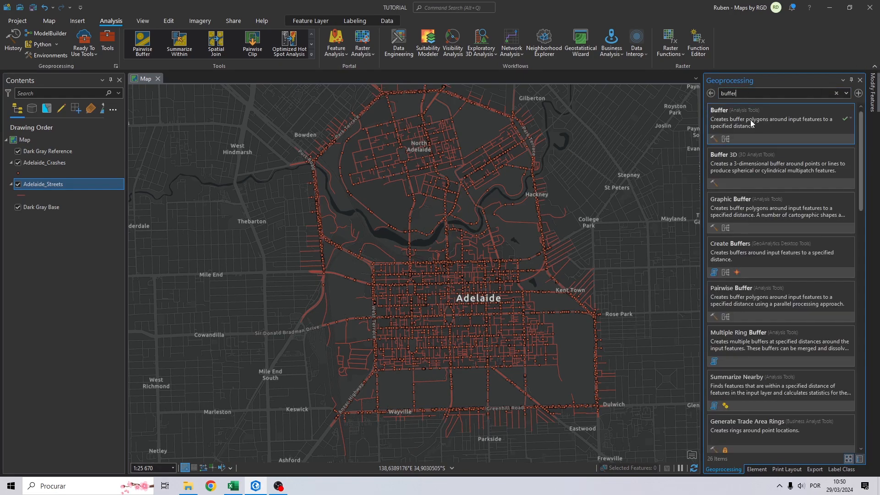
click(750, 122)
click(35, 185)
drag(35, 185, 770, 150)
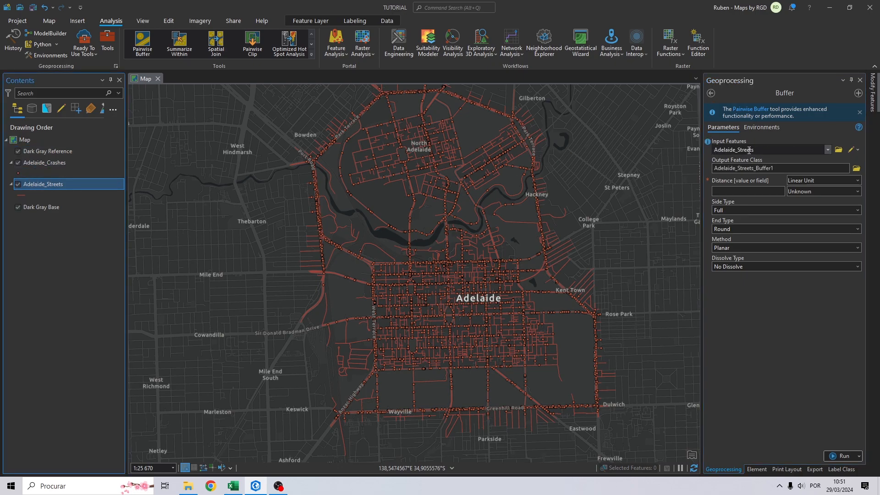
Set the buffer's output feature class to Adelaide_Streets_Buffer in the DATA folder of YOUTUBE TUTORIAL
click(856, 168)
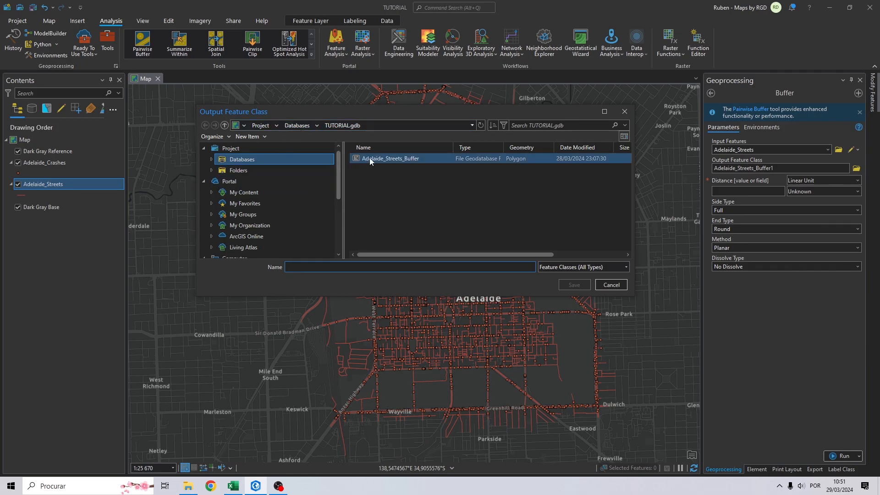
drag(338, 161, 339, 206)
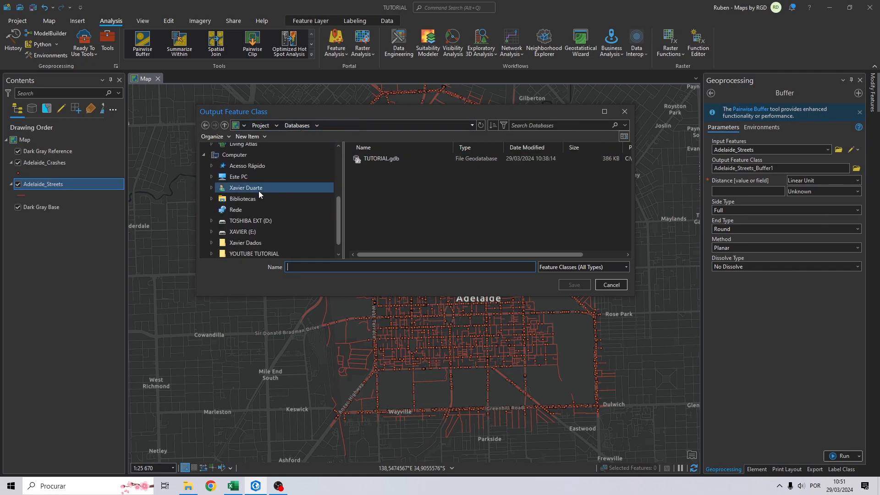
scroll(340, 236, down, 1)
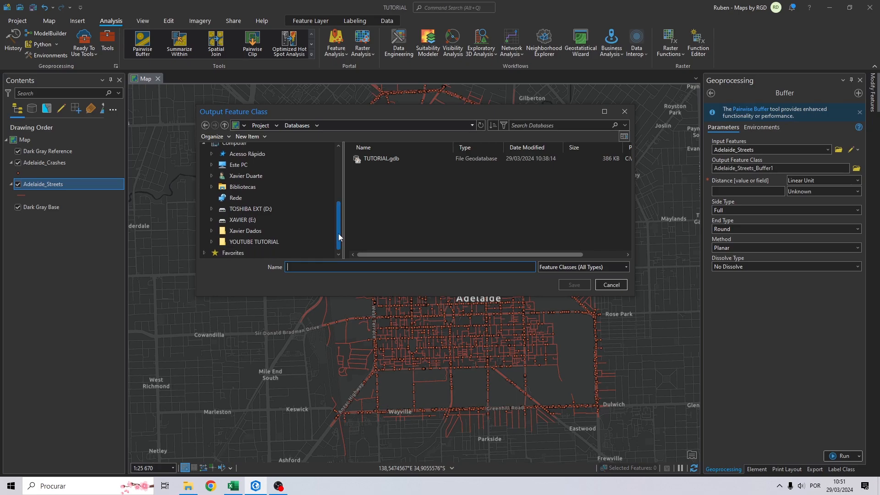
click(238, 164)
double_click(387, 159)
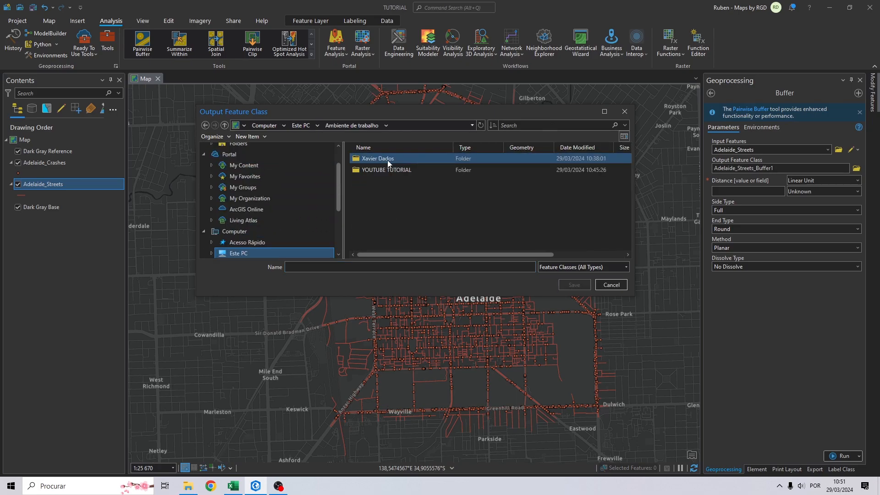
double_click(376, 170)
double_click(365, 170)
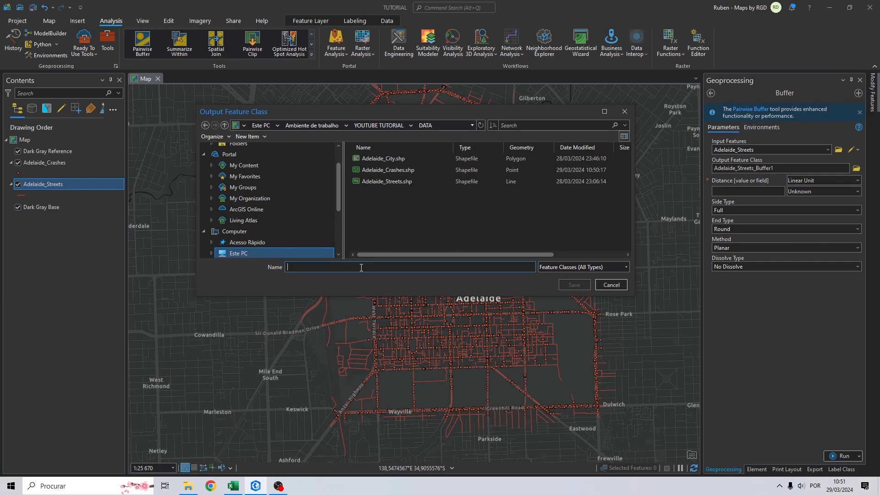
text(Adelaide_)
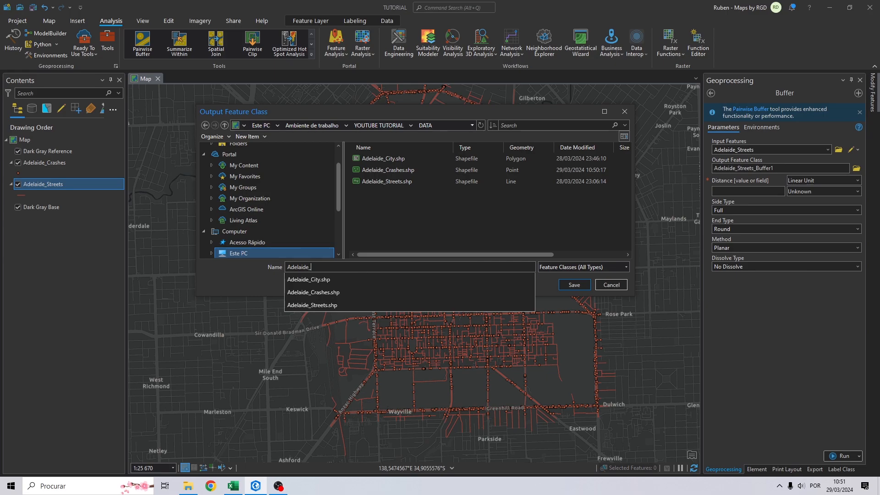
text(Streets_Buffer)
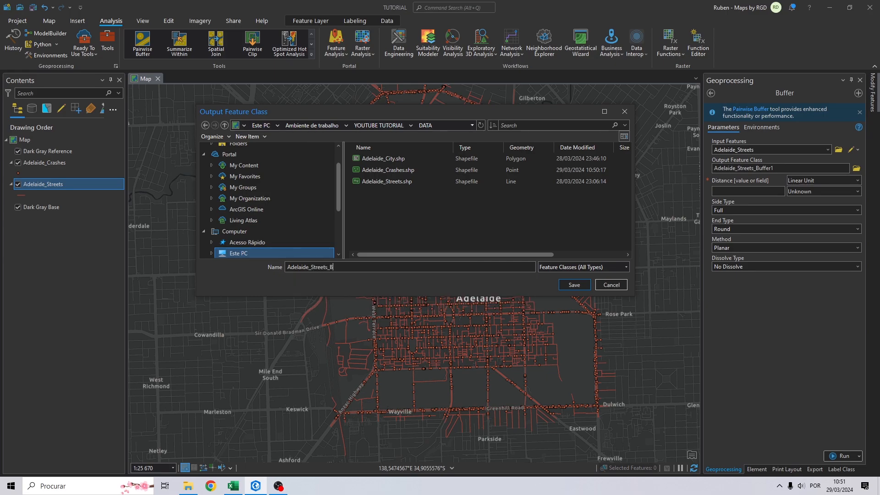
click(572, 285)
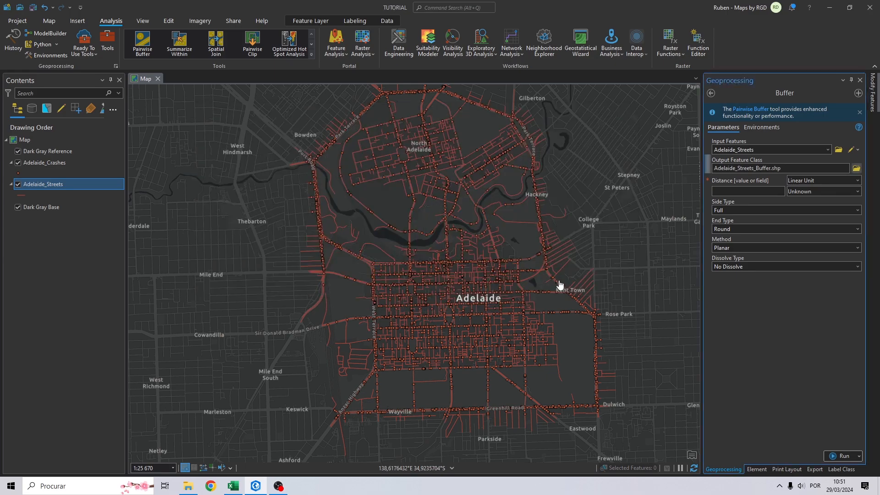
Dissolve all output features into a single feature and set the buffer distance to 10 meters
click(857, 193)
click(731, 297)
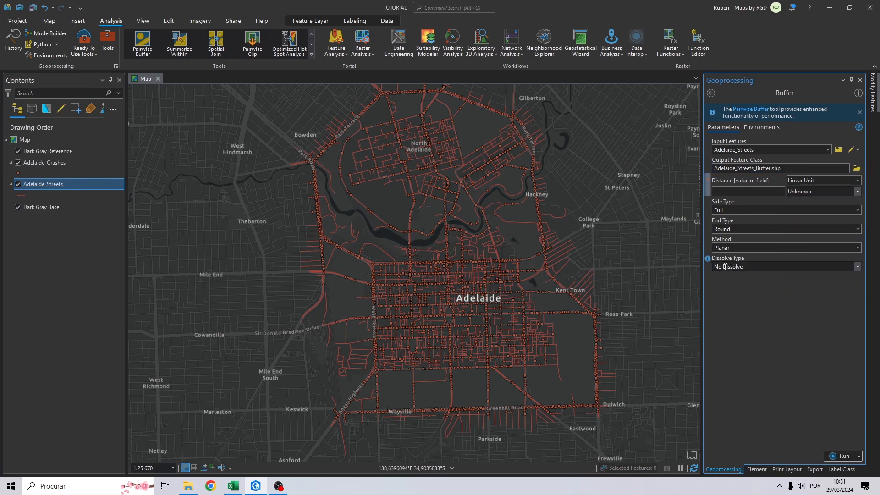
click(731, 267)
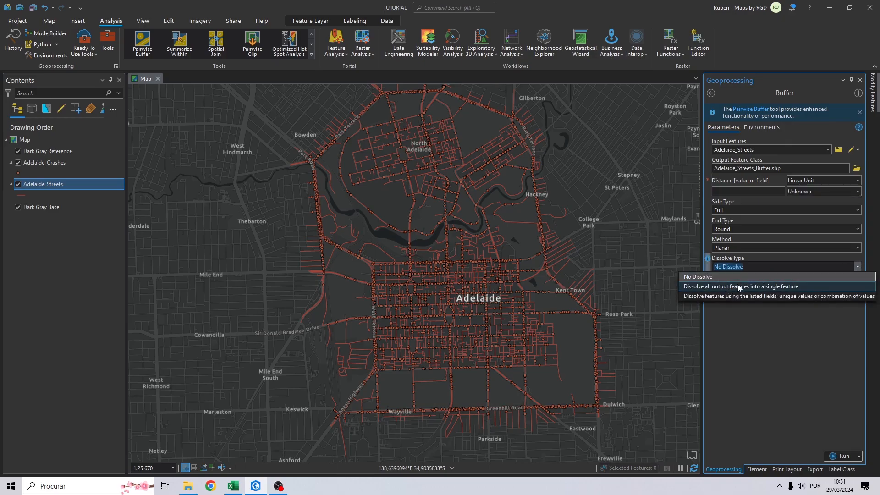
click(742, 287)
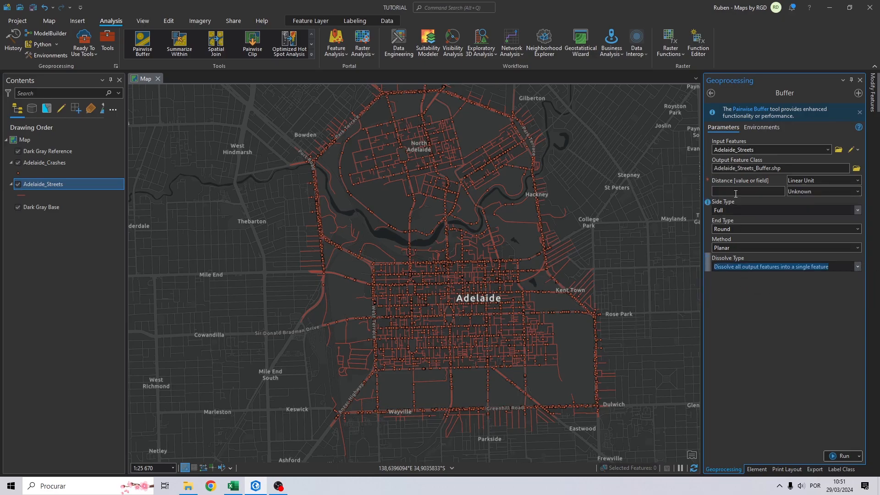
click(856, 192)
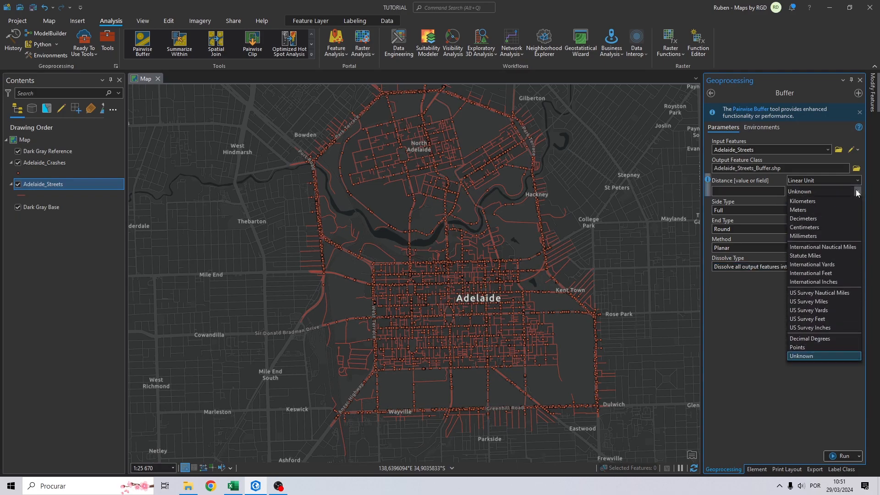
click(800, 210)
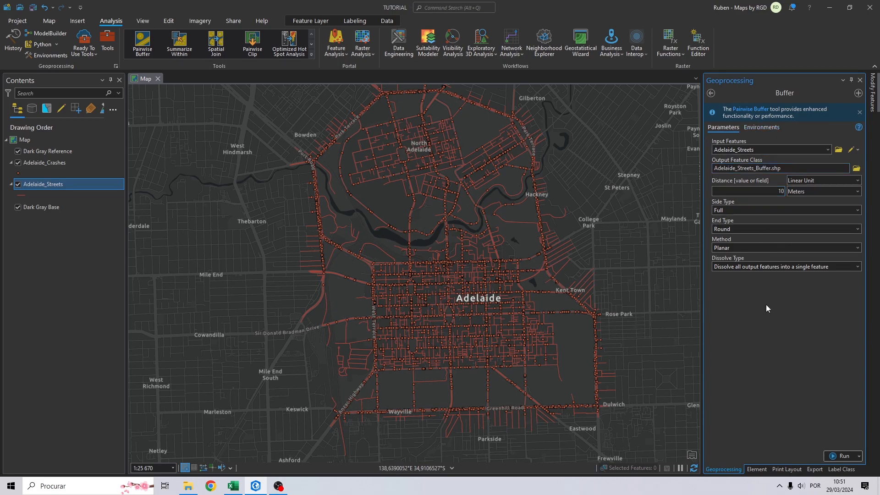
Set the buffer's output coordinate system to GDA2020_South_Australia_Lambert, review the remaining environment settings, and run the tool
click(758, 128)
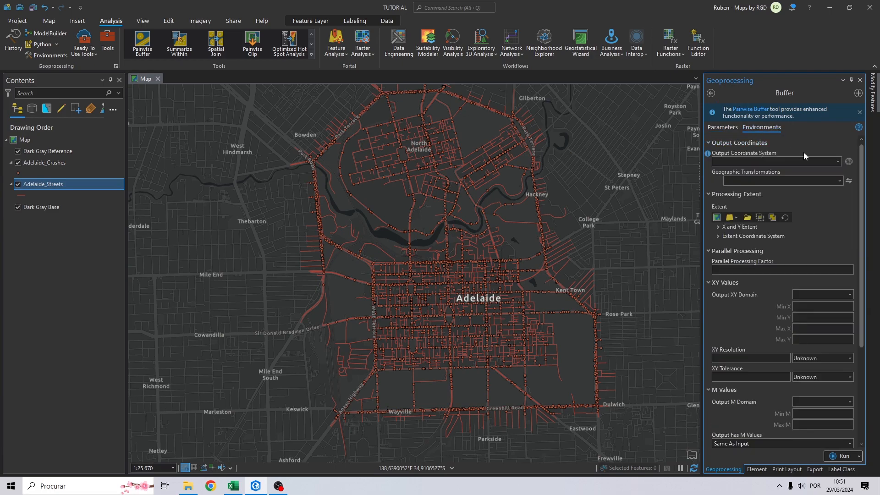
click(731, 162)
click(733, 172)
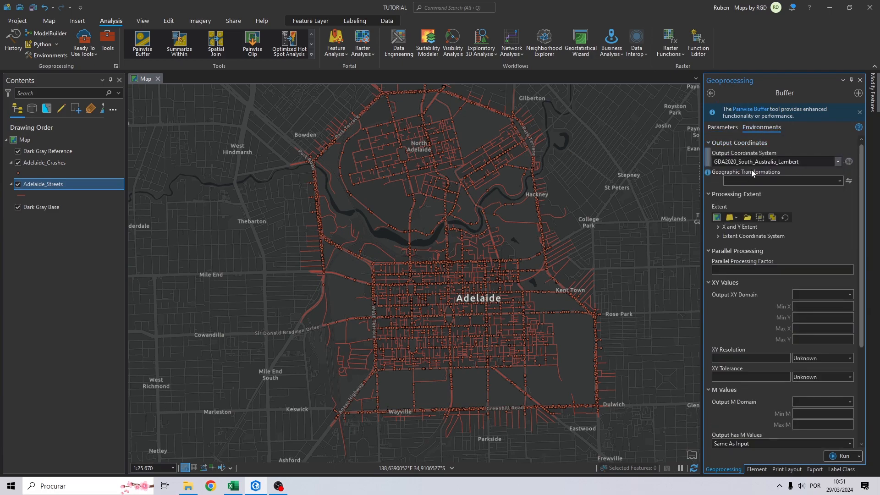
click(736, 217)
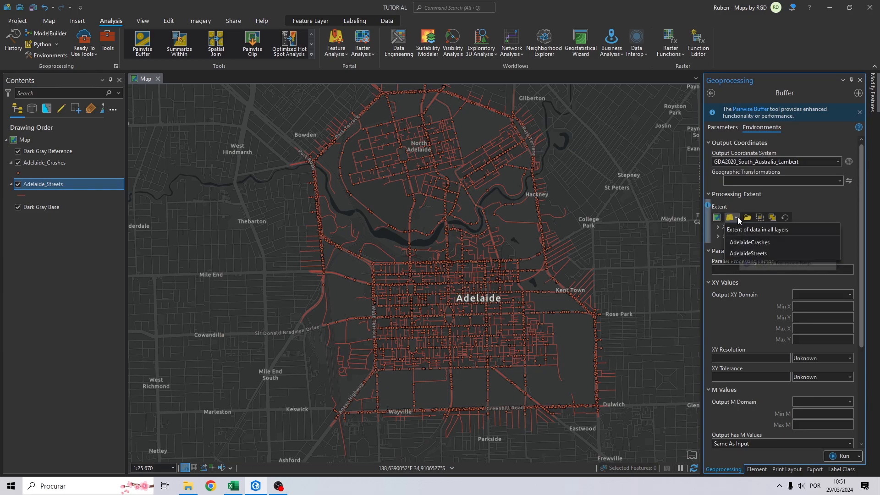
click(808, 204)
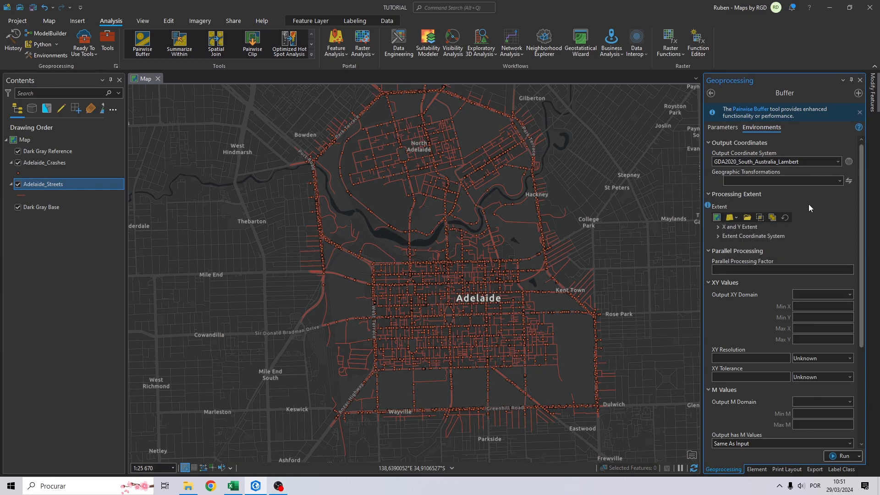
click(738, 218)
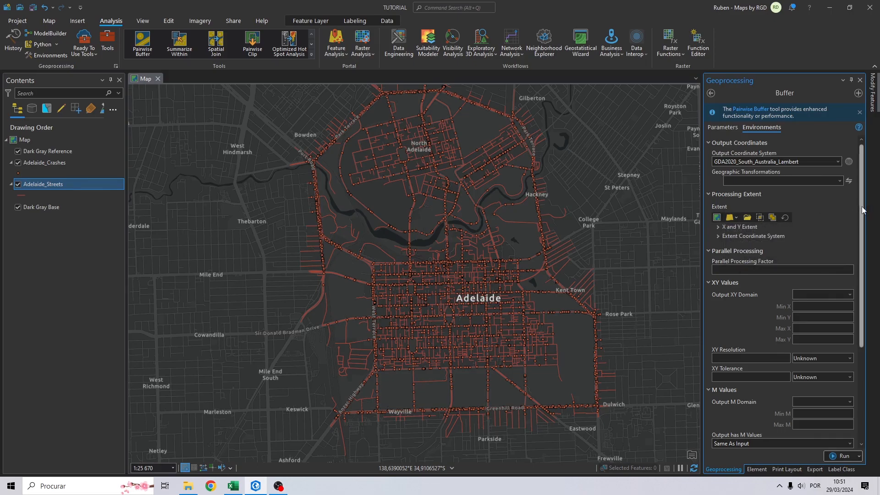
drag(861, 207, 861, 306)
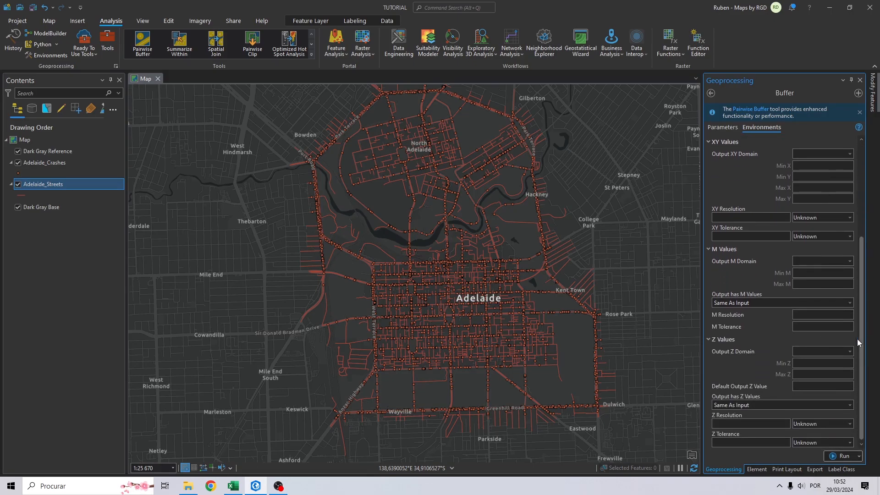
click(837, 456)
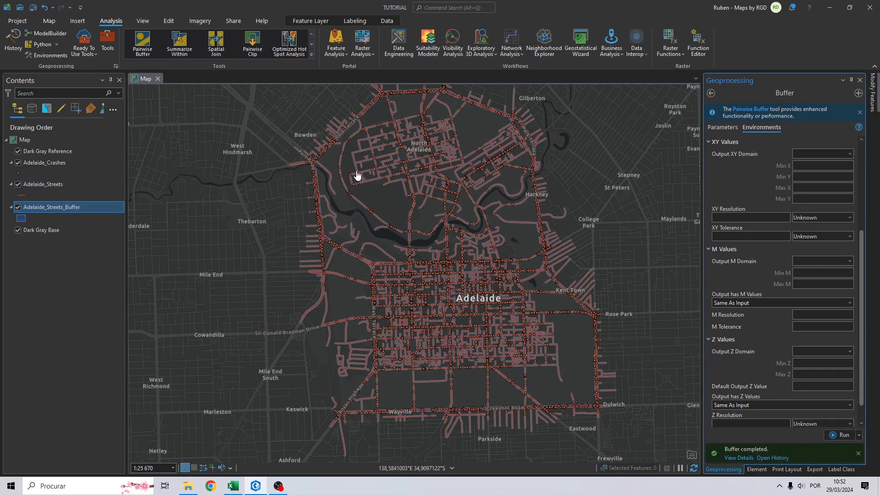
Hide the Adelaide_Streets and Adelaide_Crashes layers, examine the street buffer on its own, and return to the tool search list
click(18, 184)
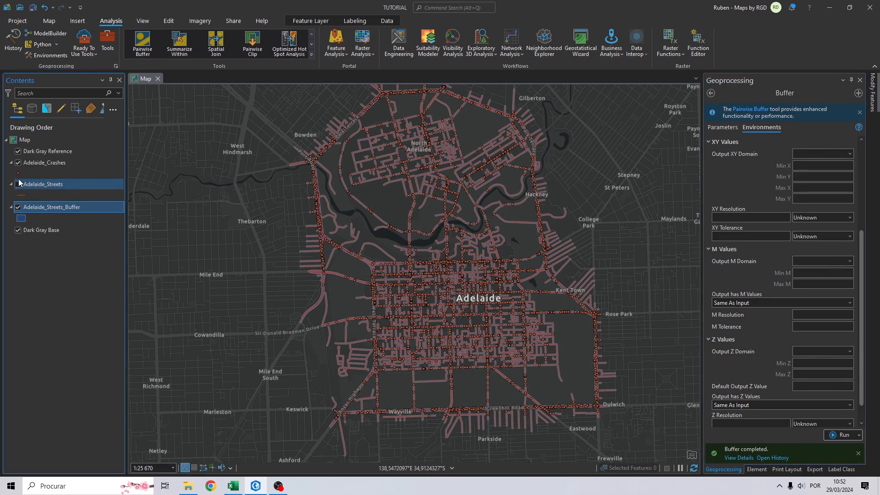
click(18, 162)
scroll(386, 182, up, 1)
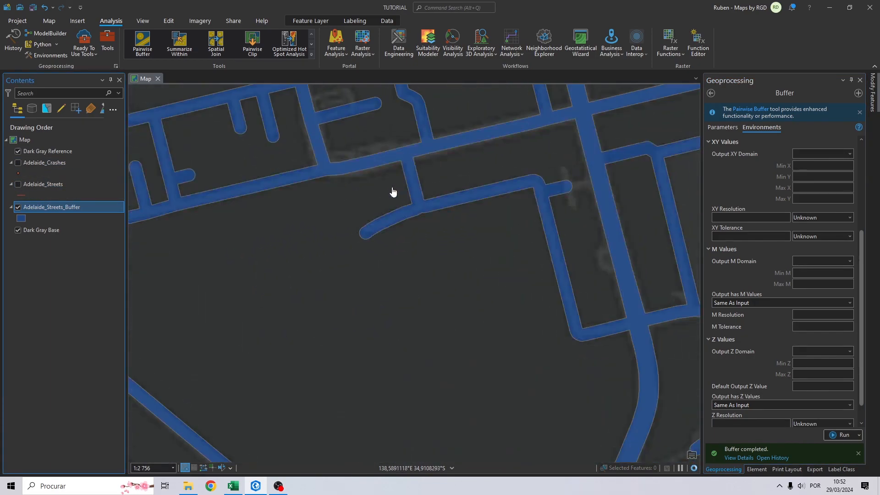
scroll(392, 190, down, 4)
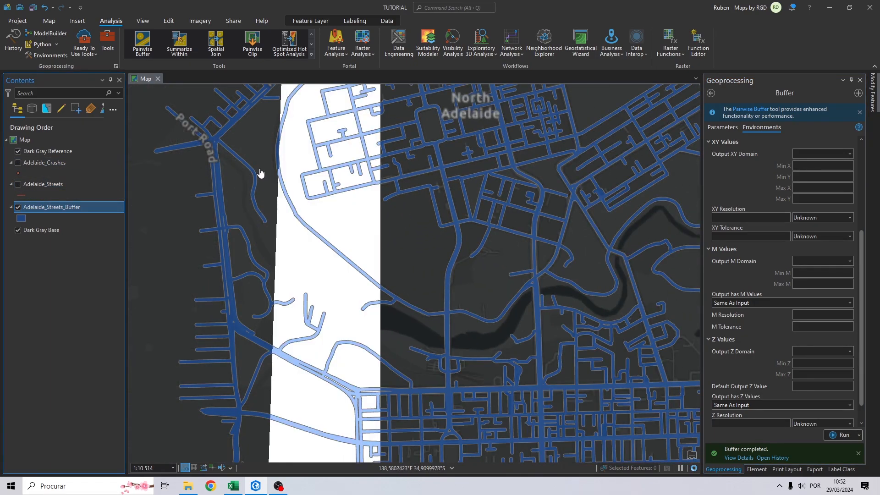
scroll(494, 158, down, 4)
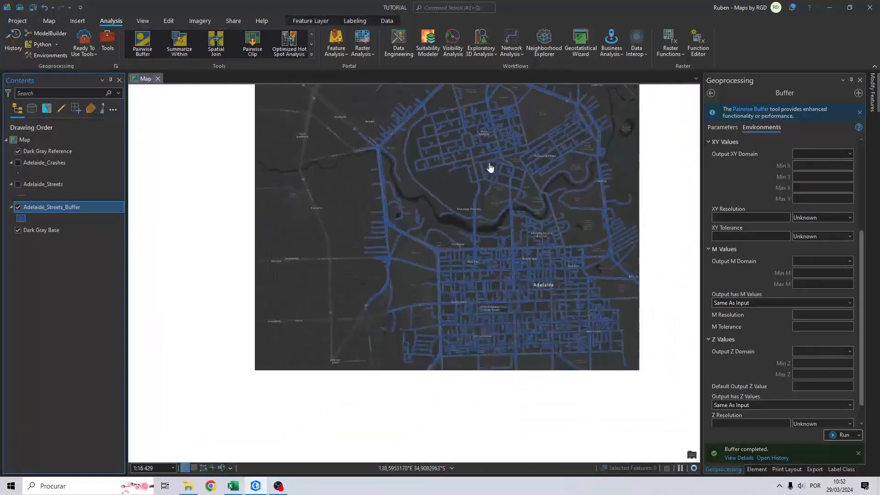
drag(504, 161, 381, 186)
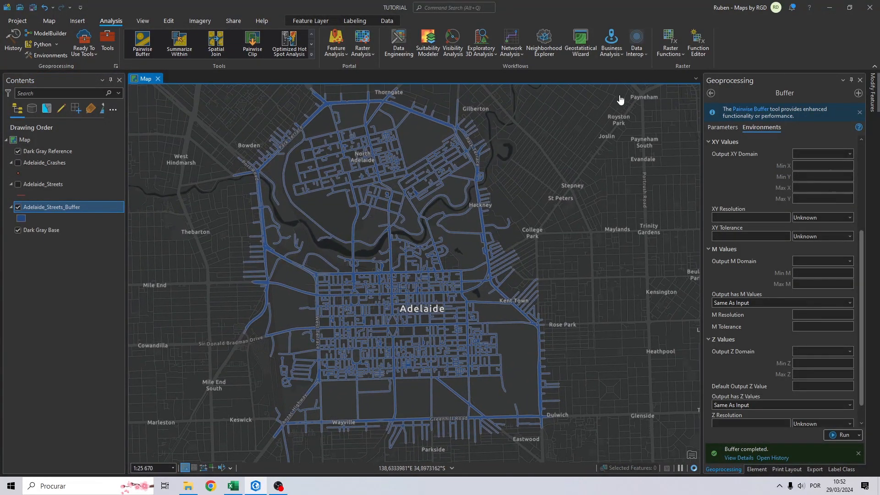
drag(385, 151, 385, 170)
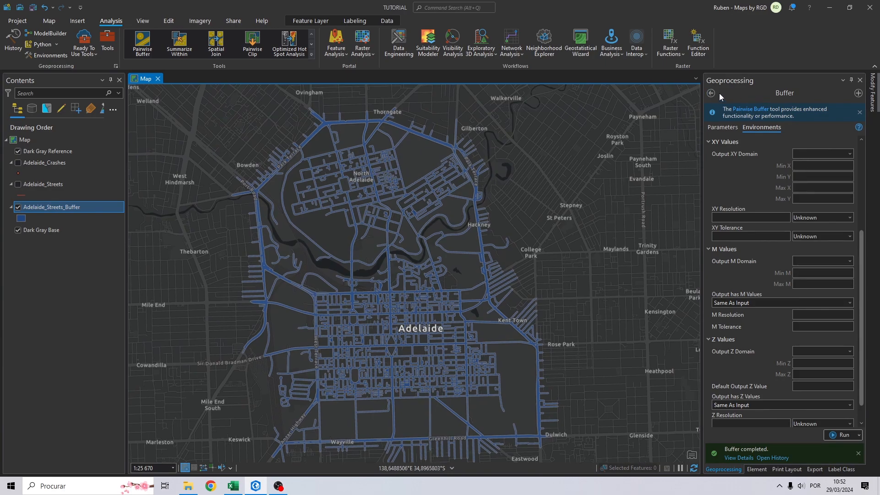
click(723, 127)
click(711, 93)
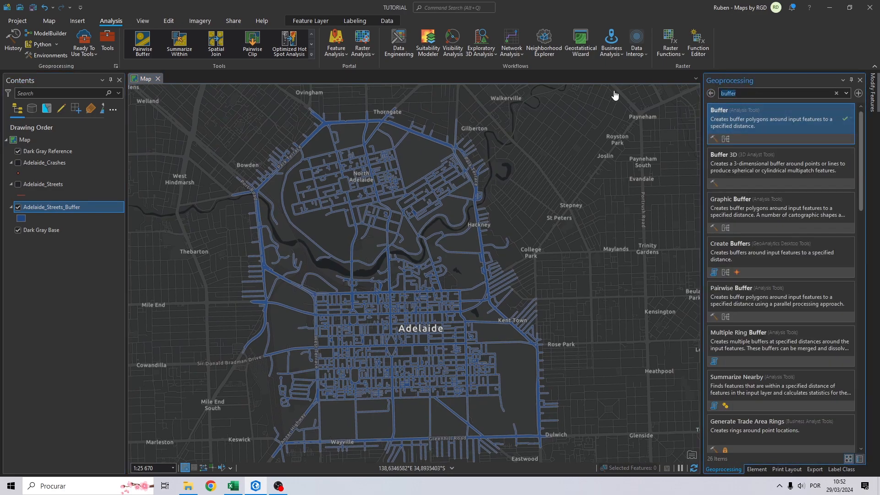
Find and open the Polygon to Raster tool and set Adelaide_Streets_Buffer as its input features
text(polygon to raster)
click(735, 120)
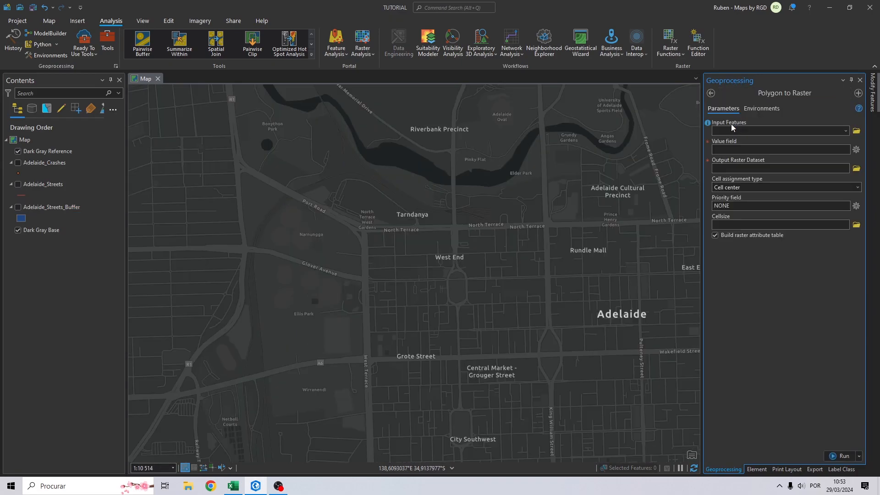
click(29, 206)
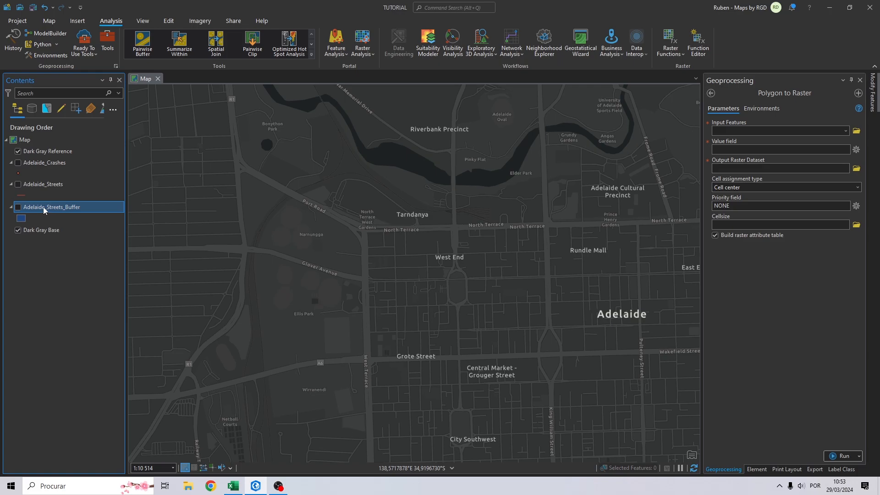
drag(735, 132, 735, 132)
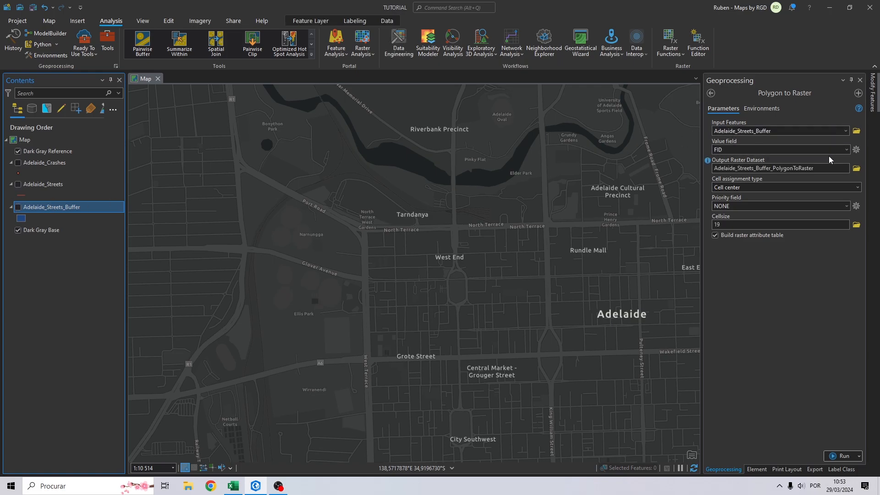
Set the output raster dataset to Mask in the DATA folder of YOUTUBE TUTORIAL
click(856, 168)
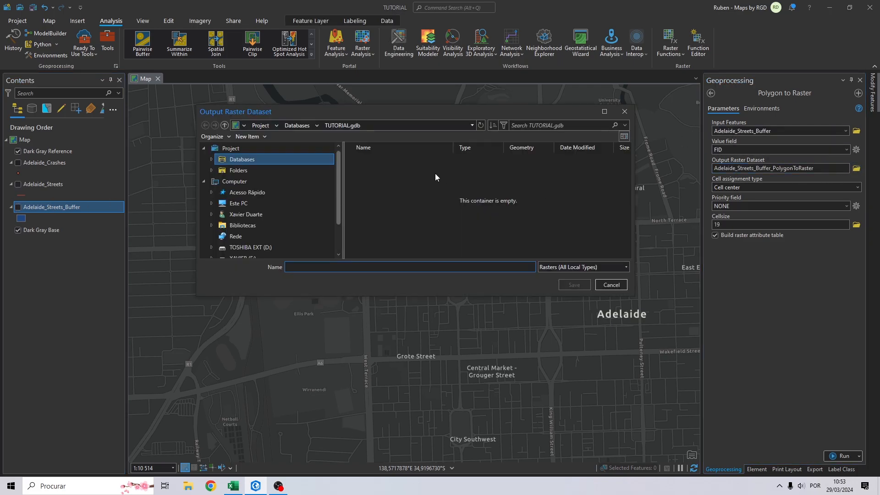
click(249, 202)
click(379, 160)
double_click(379, 159)
double_click(373, 167)
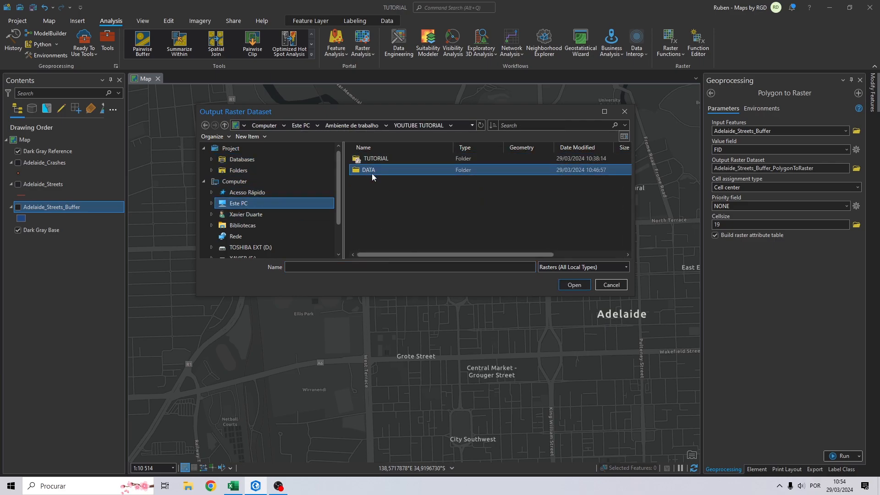
double_click(372, 171)
text(Ma)
click(573, 285)
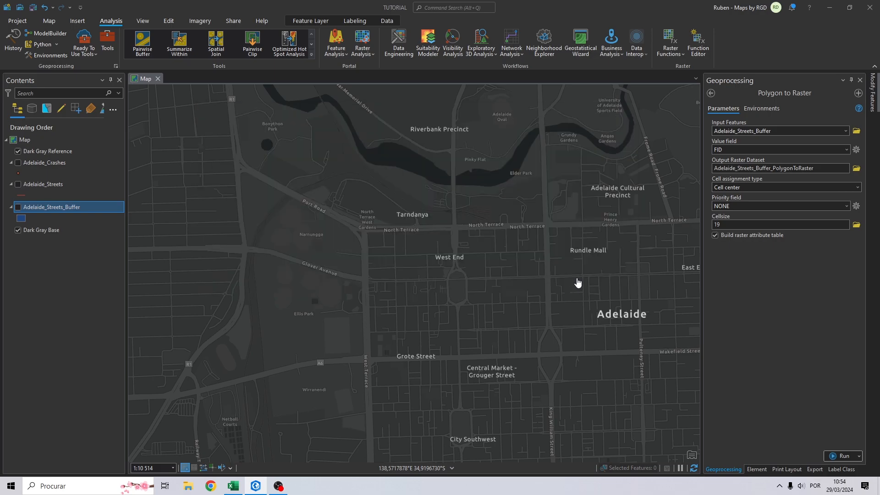
Set the raster cell size to 5, choose the output coordinate system in the environment settings, and run the conversion
double_click(717, 224)
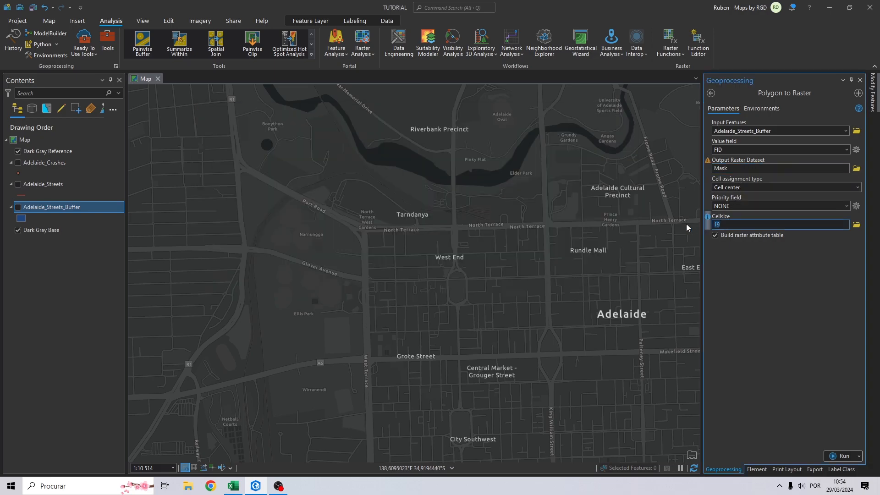
text(5)
click(765, 108)
click(841, 144)
click(742, 152)
click(719, 107)
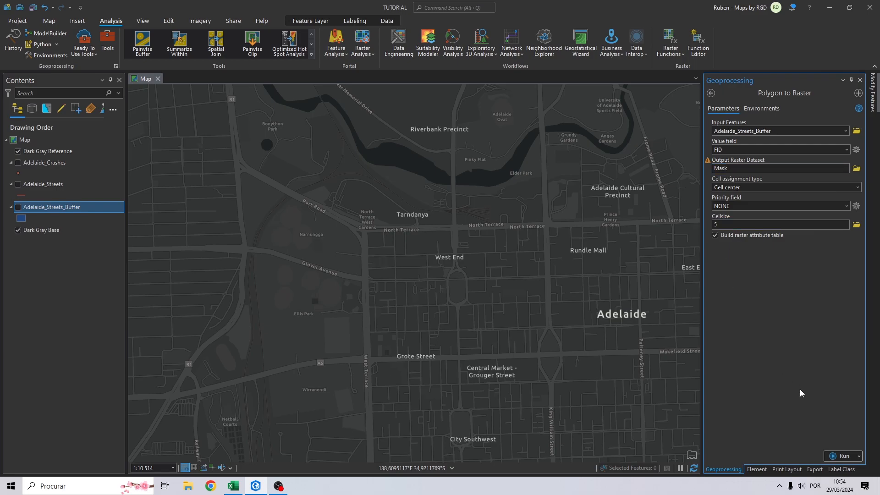
click(843, 456)
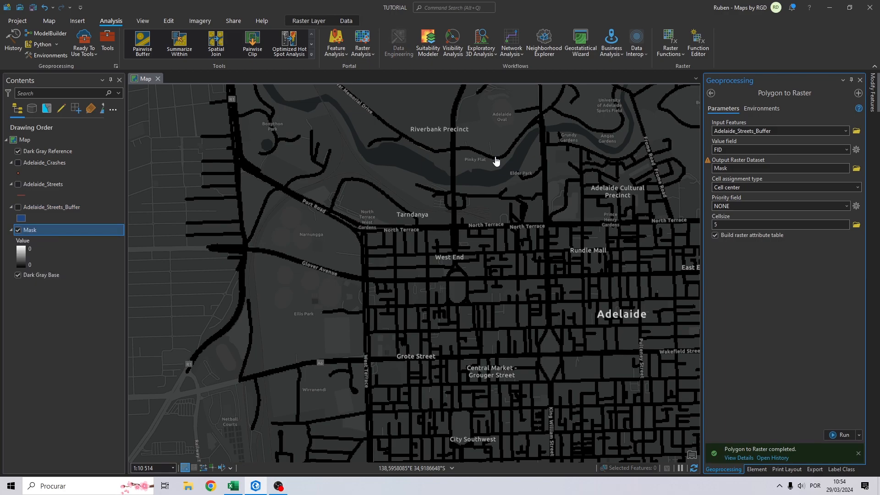
Inspect the Mask raster's cells along the streets, hide and collapse its layer, and return to the tool search list
scroll(264, 158, down, 3)
drag(319, 133, 359, 256)
scroll(289, 147, up, 9)
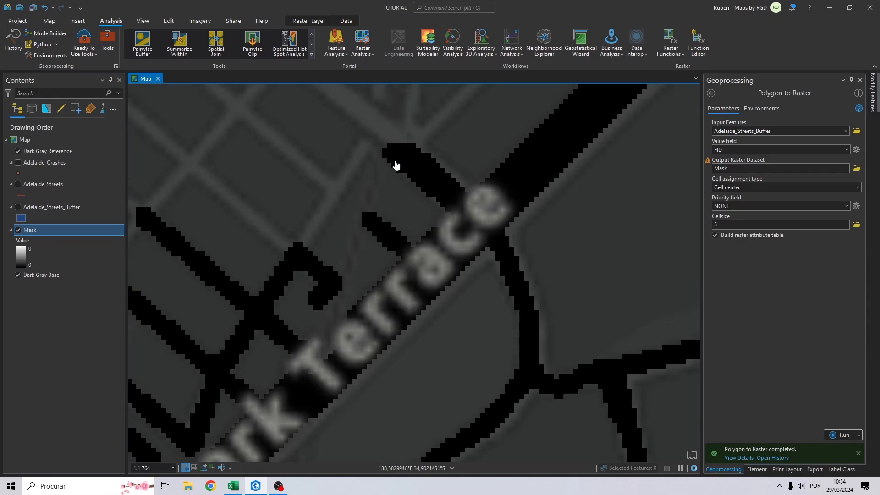
scroll(397, 164, down, 6)
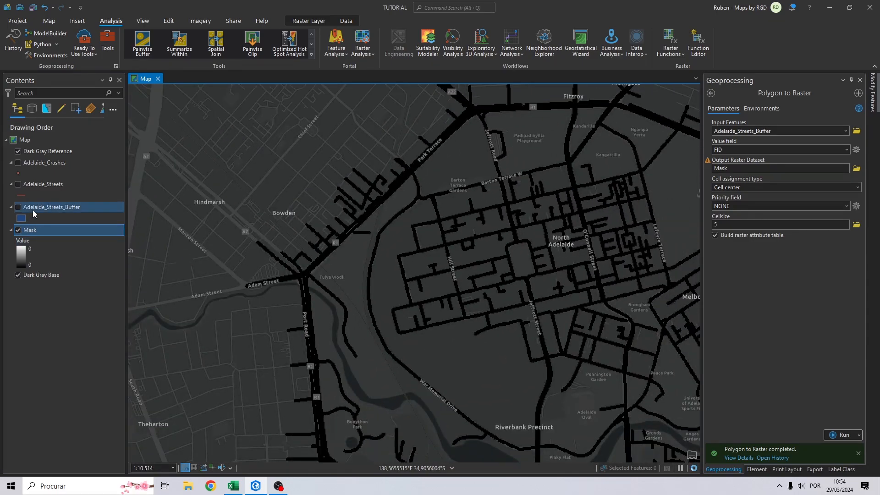
scroll(443, 196, down, 3)
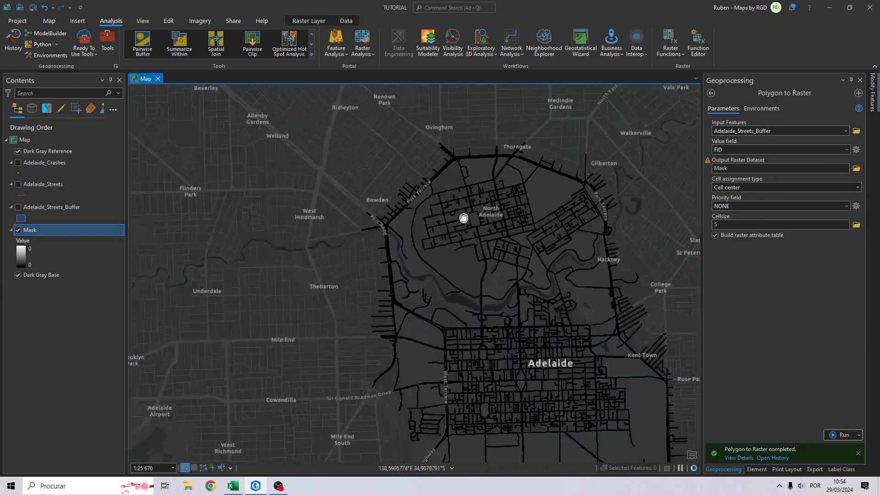
drag(467, 222, 414, 152)
click(19, 230)
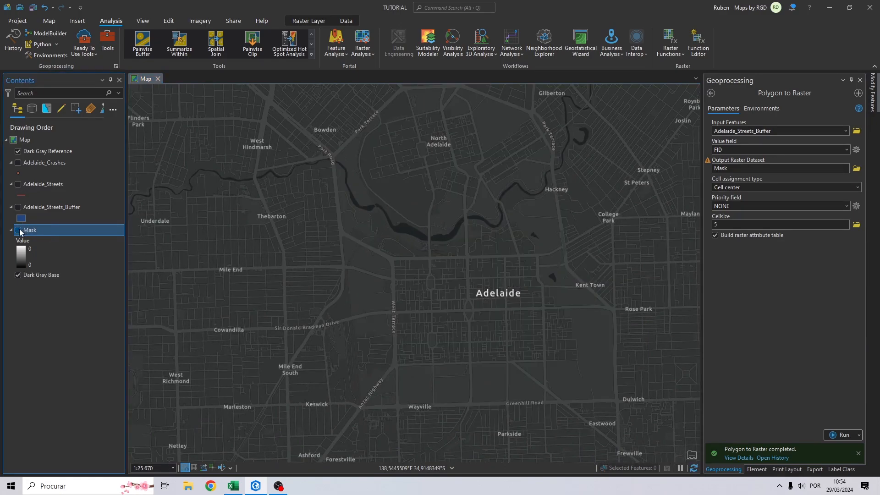
click(11, 230)
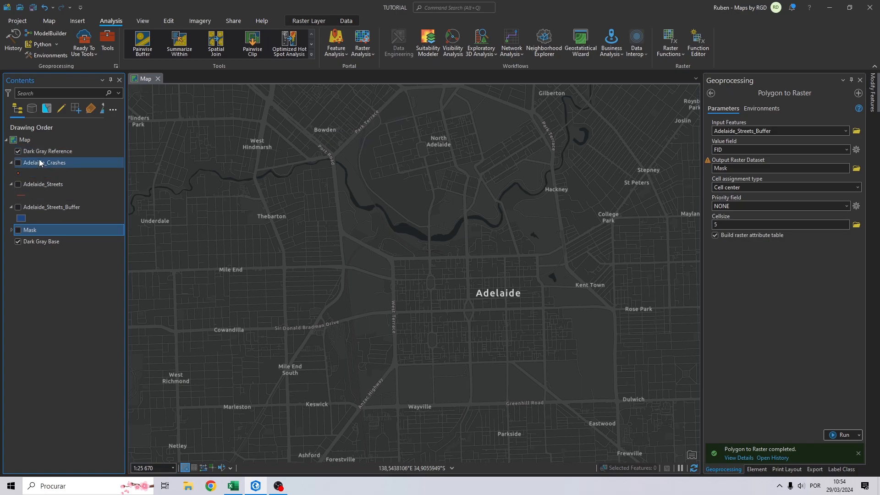
click(711, 93)
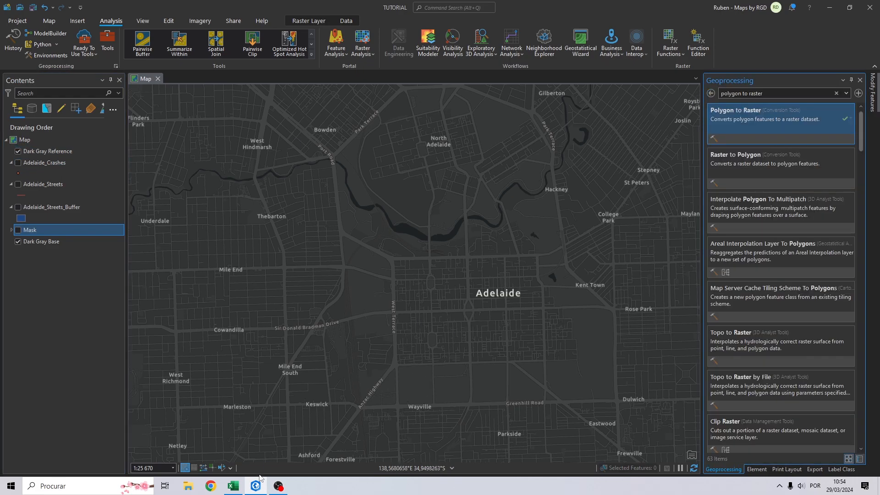
Switch to Excel and review the Road Crashes criteria headers in AHP.xlsx: Crash Density, Fatal, SI, MI and Speed
click(233, 486)
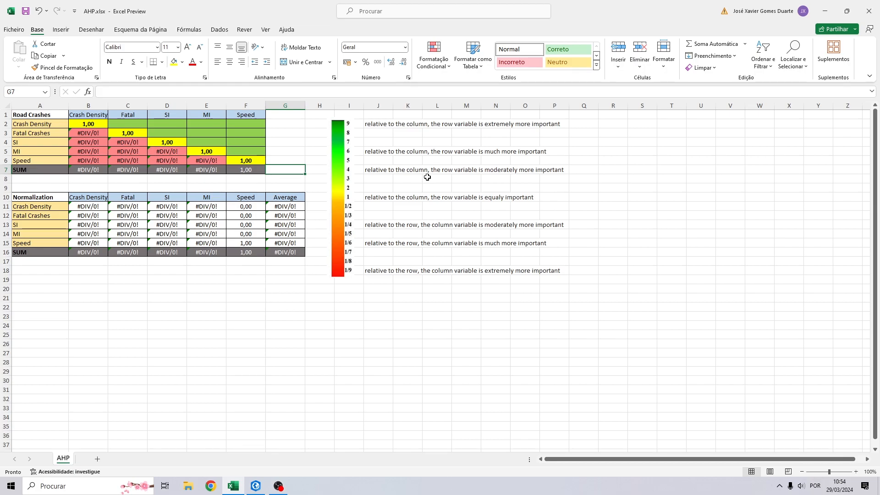
click(90, 113)
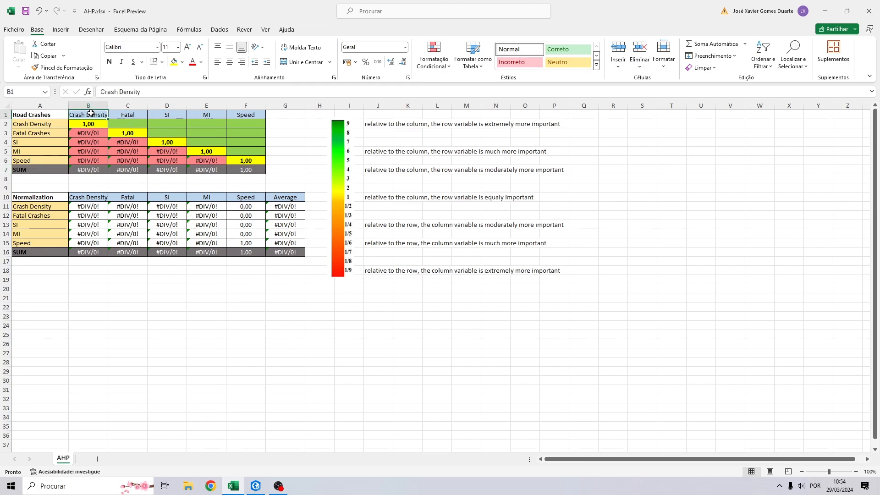
click(126, 115)
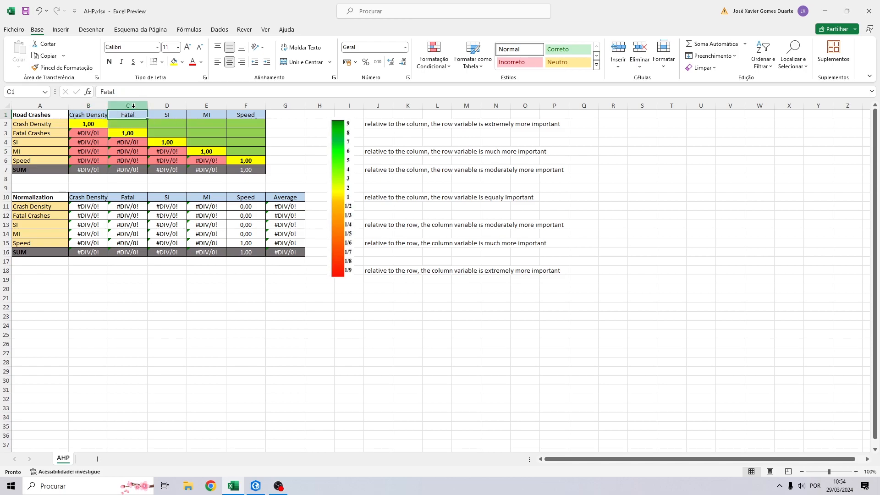
click(173, 114)
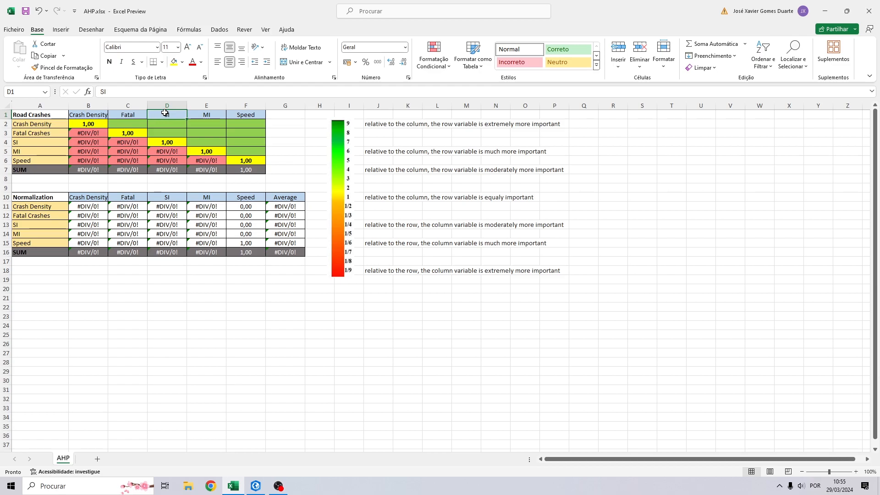
click(212, 117)
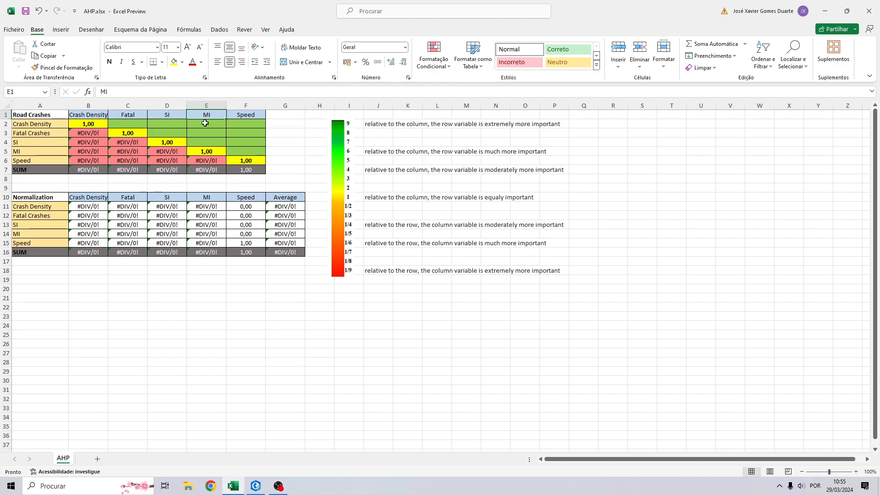
click(248, 115)
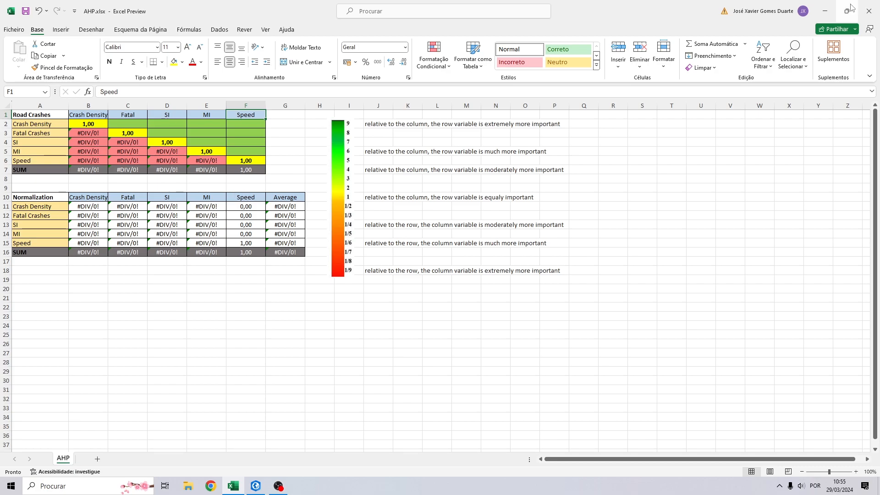
click(82, 115)
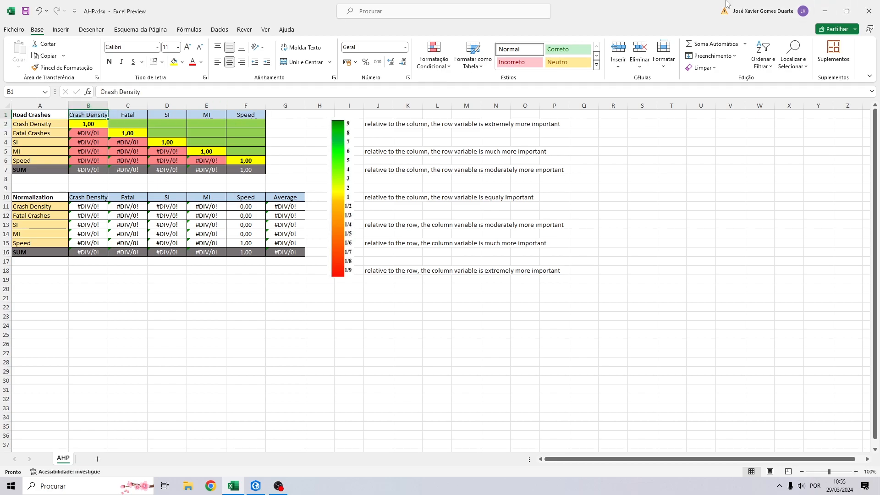
Switch to ArcGIS Pro, open the Kernel Density tool, and show the Adelaide_Crashes layer and use it as the input features
key(alt+Tab)
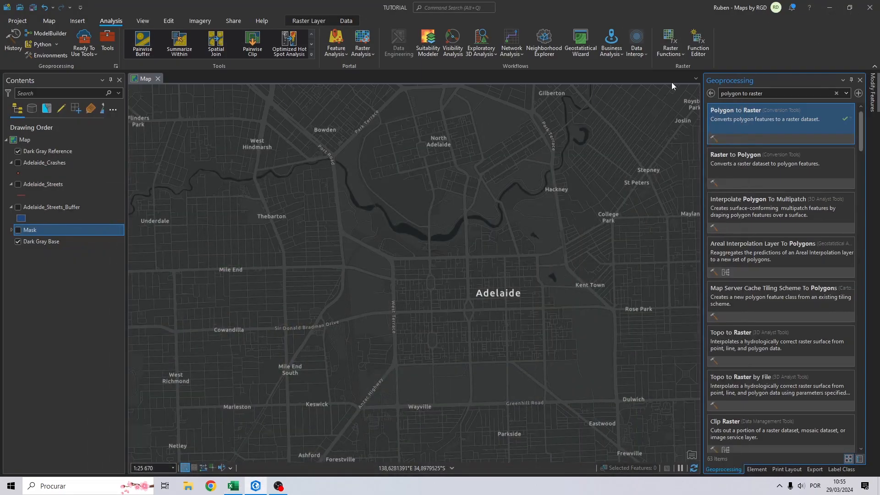
click(711, 93)
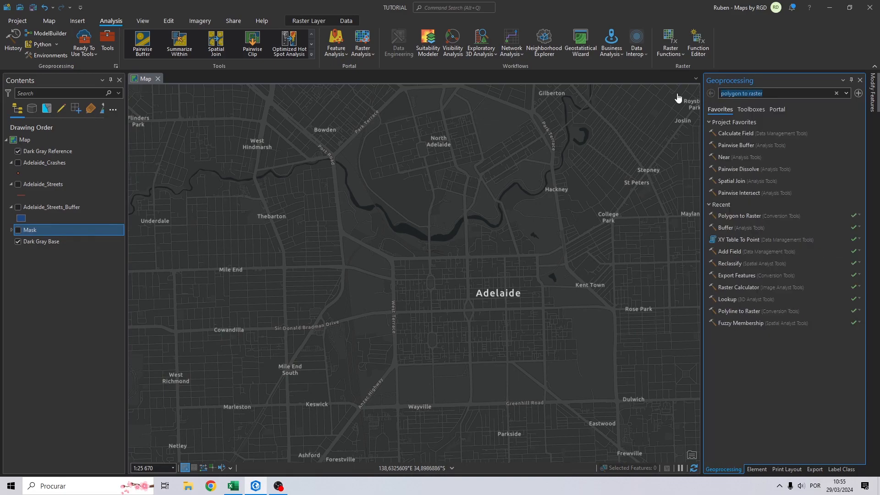
text(kernel de)
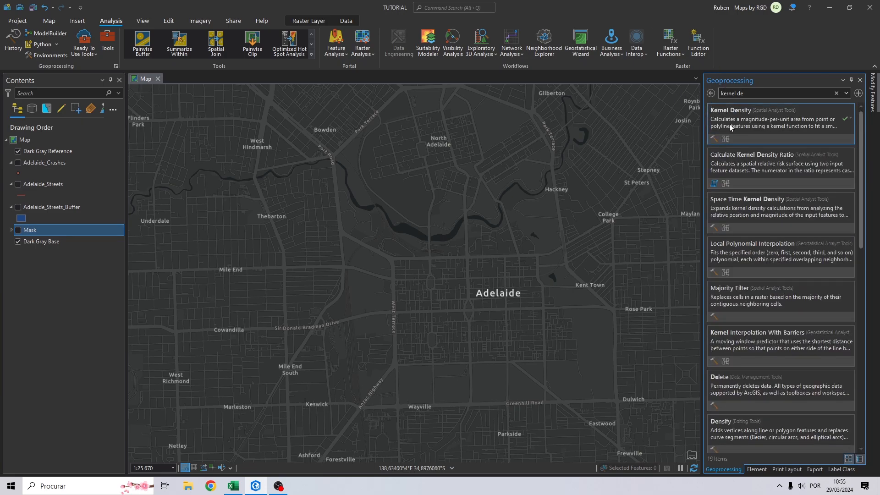
click(729, 125)
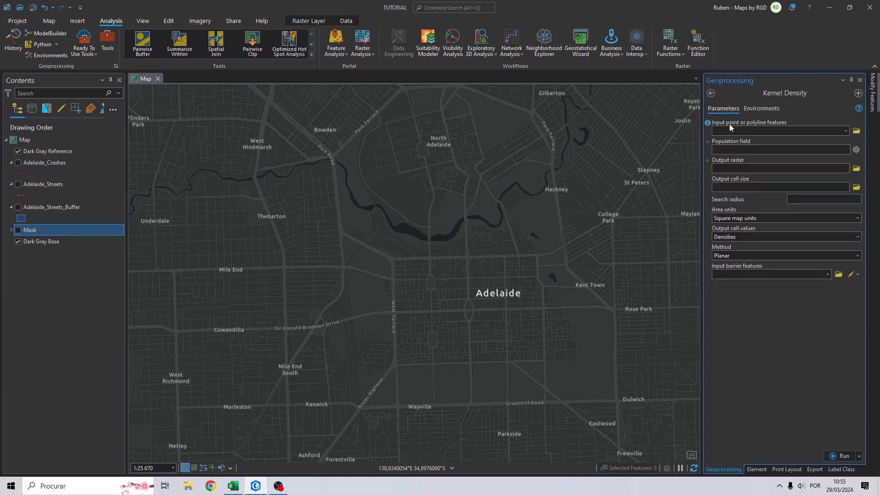
click(18, 163)
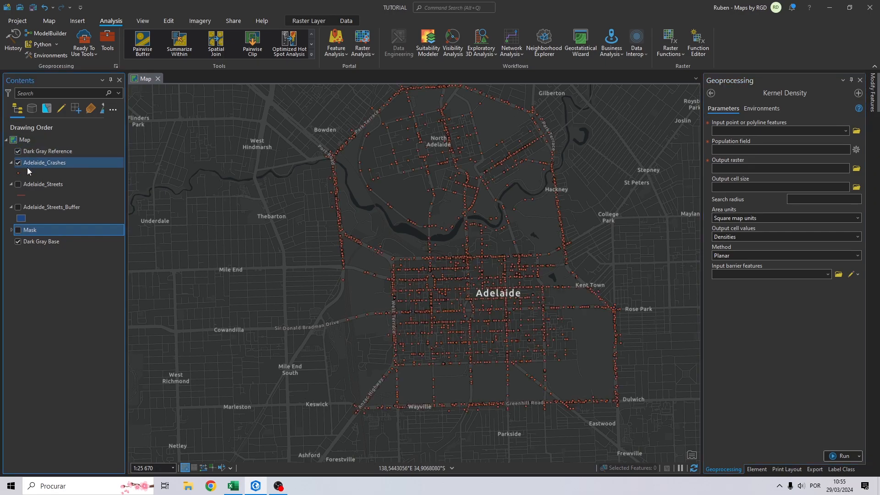
click(35, 164)
drag(32, 165, 730, 131)
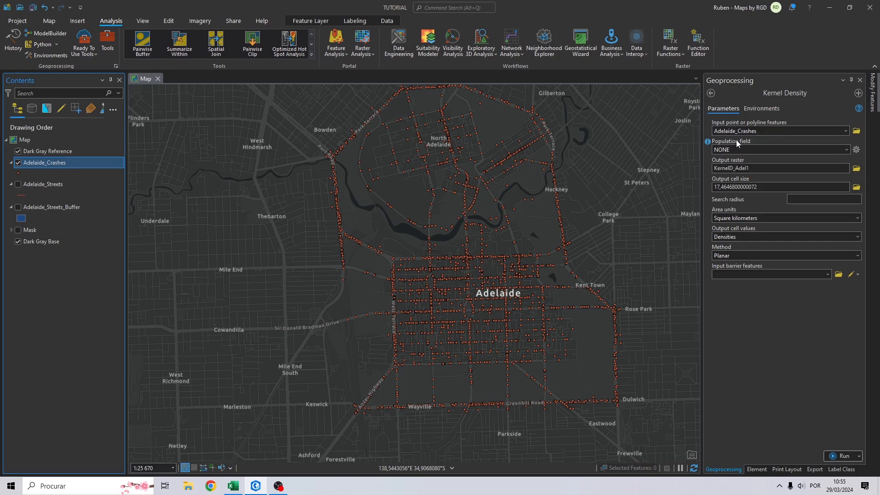
Set the kernel density output raster to kd_crashes in the DATA folder of YOUTUBE TUTORIAL
click(857, 168)
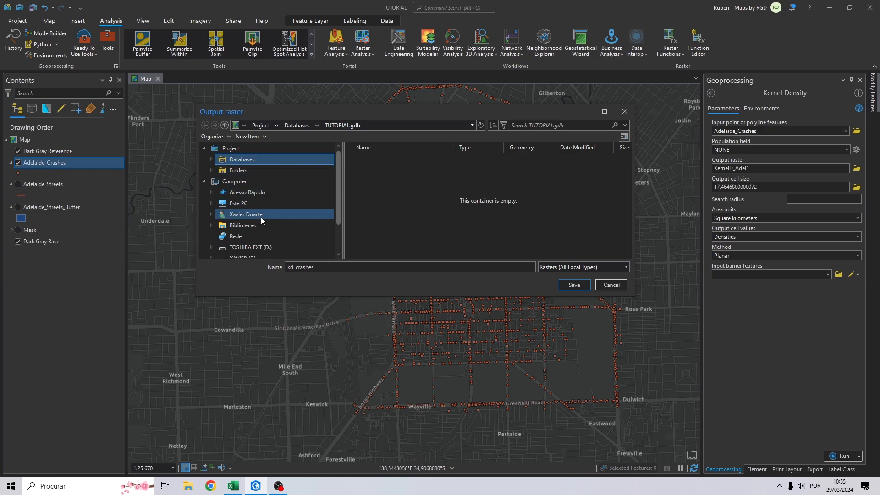
click(240, 203)
double_click(371, 162)
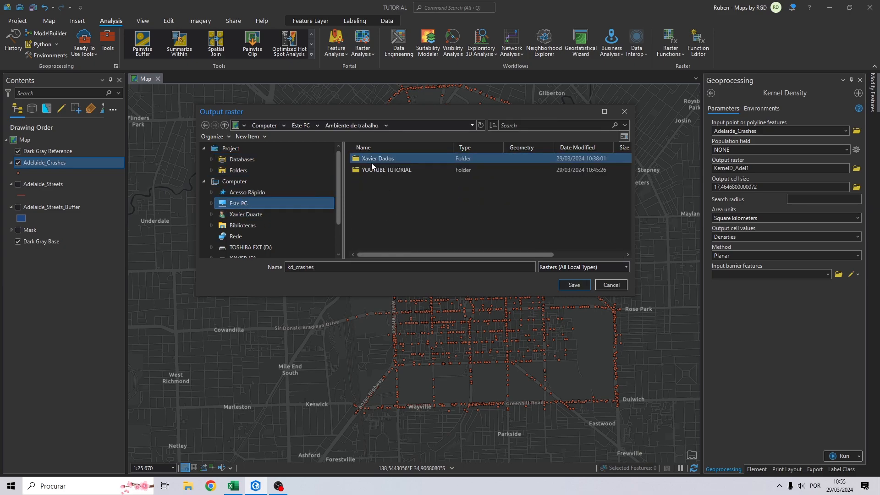
double_click(373, 171)
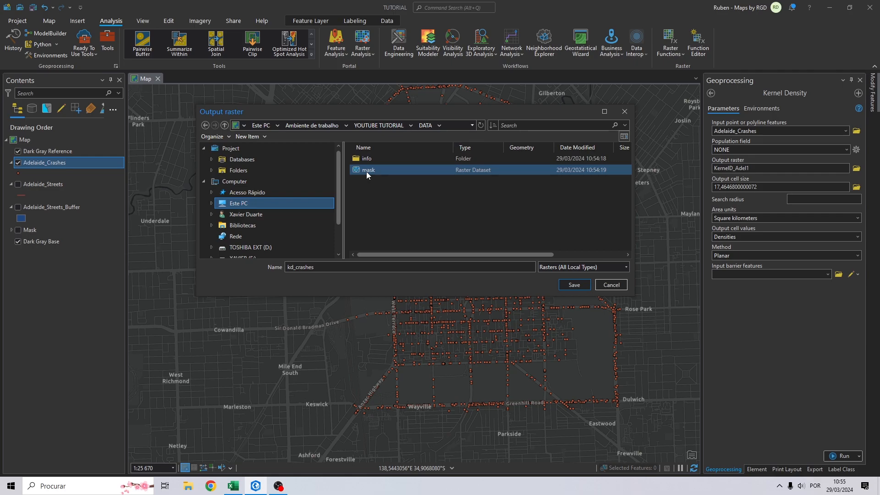
click(573, 285)
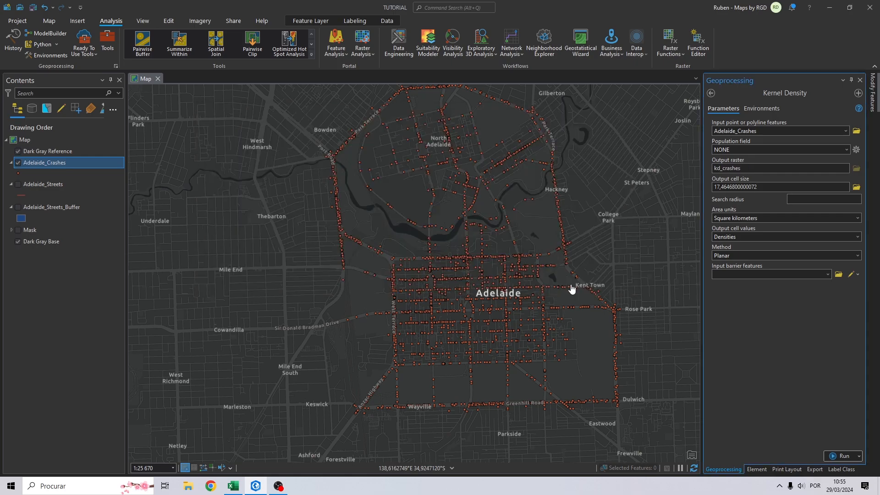
Set the kernel density output cell size to 5 and use Adelaide_Streets_Buffer as the input barrier features
double_click(736, 187)
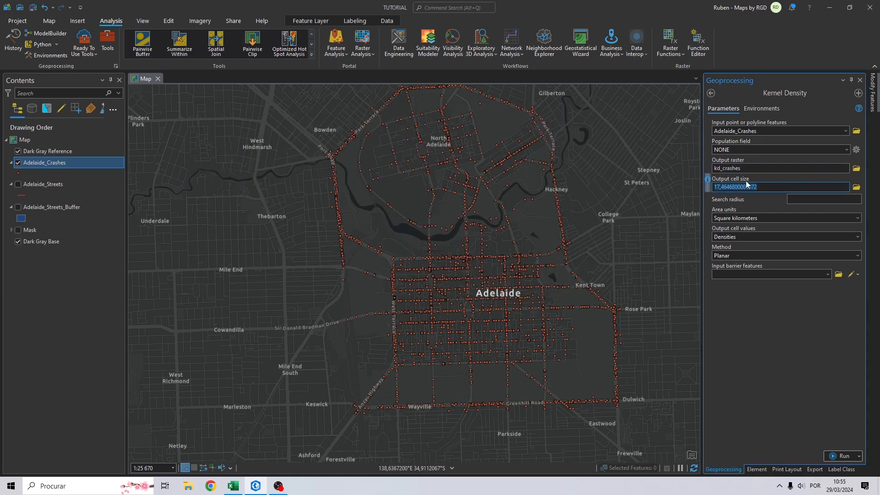
text(5)
click(735, 200)
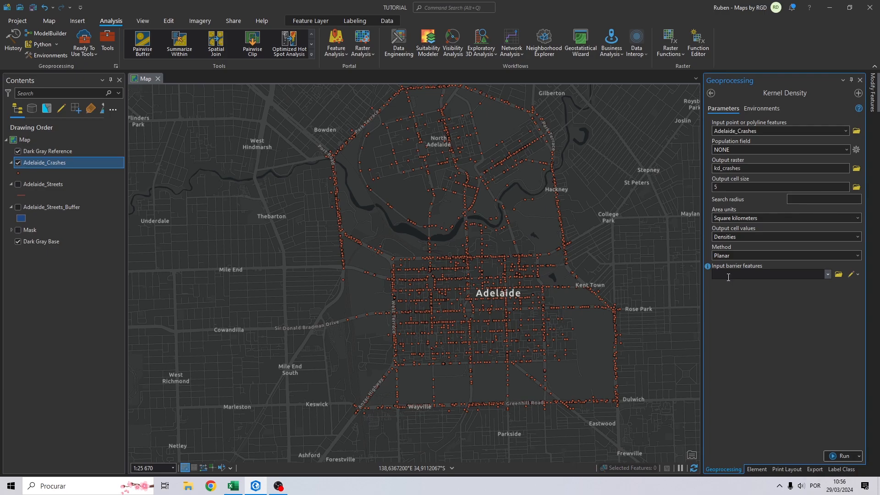
click(828, 275)
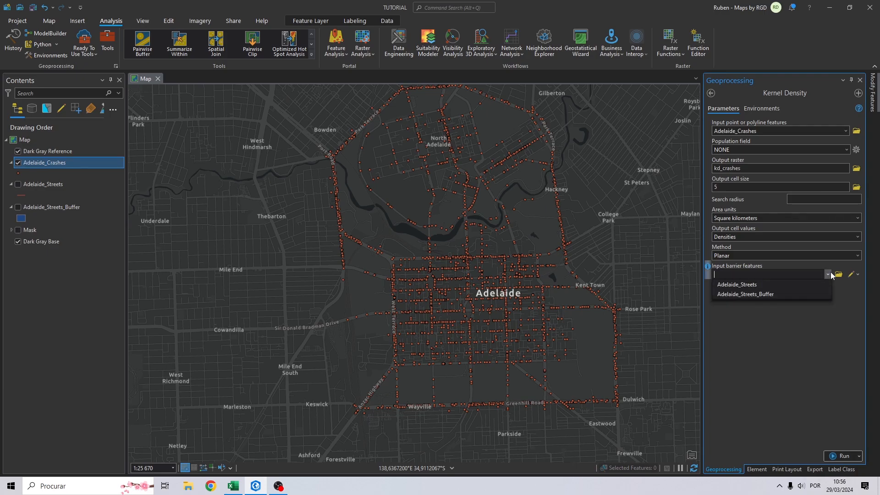
click(757, 292)
Set the tool's output coordinate system to GDA2020_South_Australia_Lambert and its processing extent to the AdelaideStreets_Buffer layer
click(759, 109)
click(845, 143)
click(774, 155)
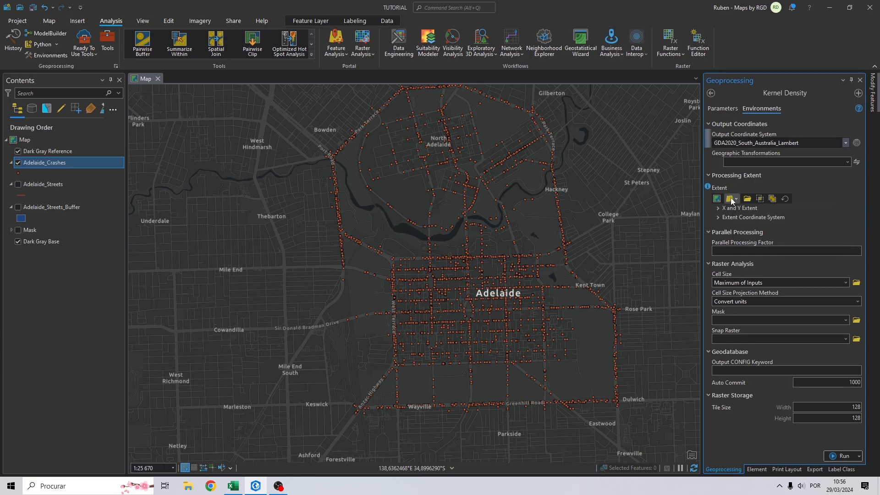
click(736, 199)
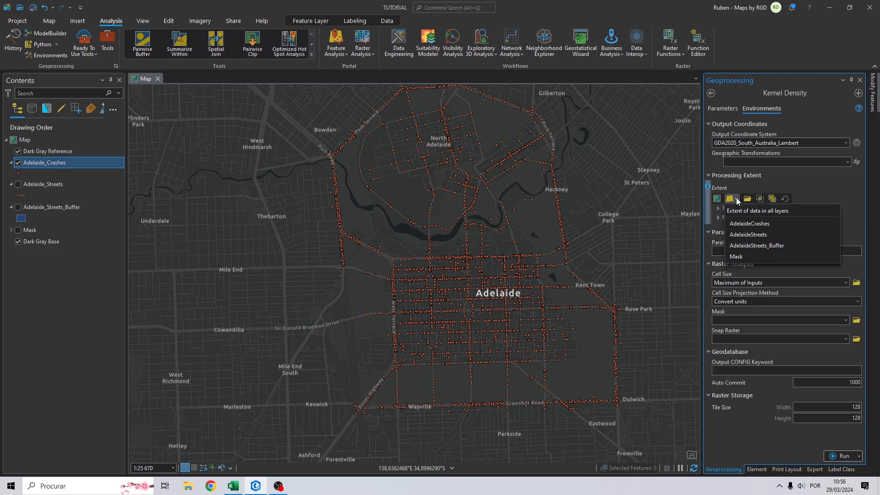
click(756, 244)
scroll(859, 213, down, 1)
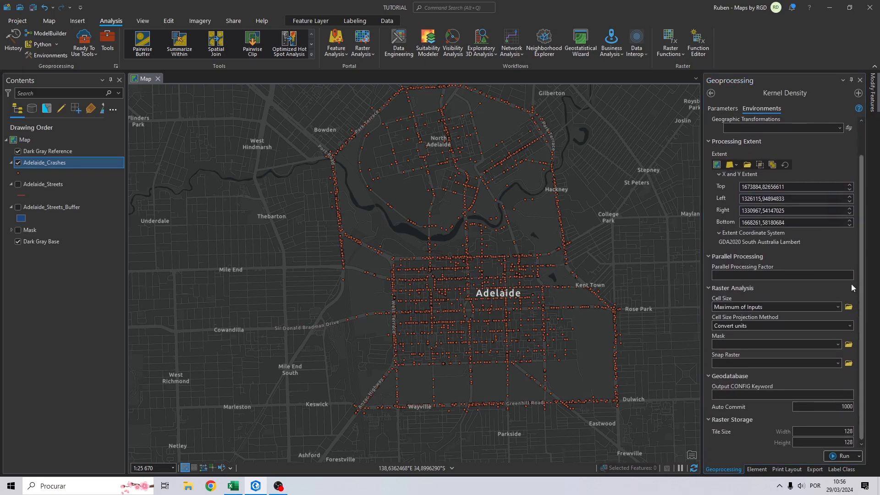
Set the Mask layer as both the analysis mask and snap raster, and run Kernel Density
click(838, 345)
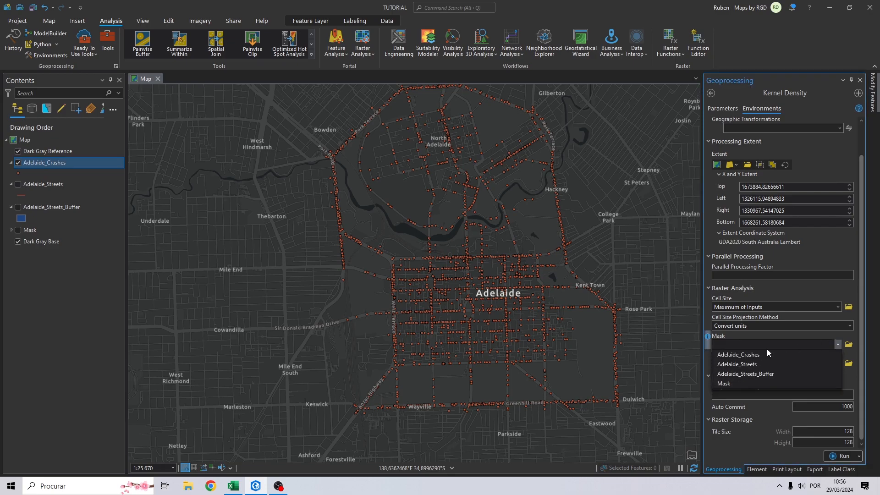
click(728, 384)
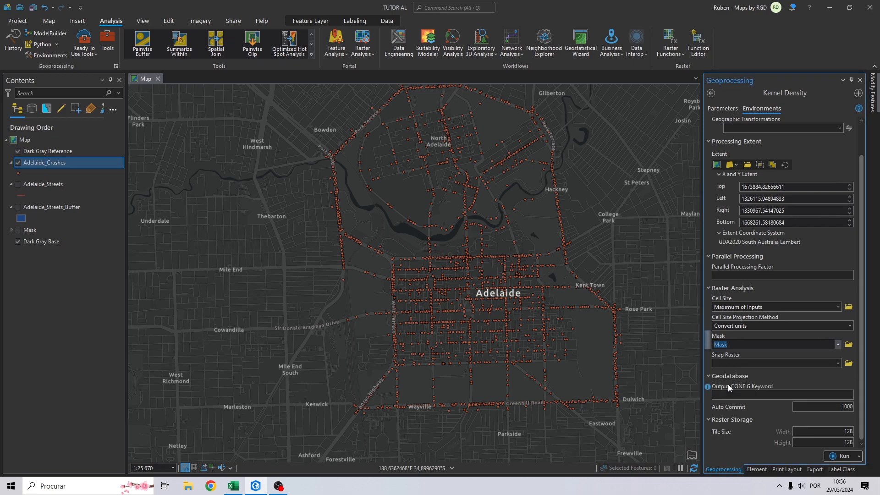
click(839, 363)
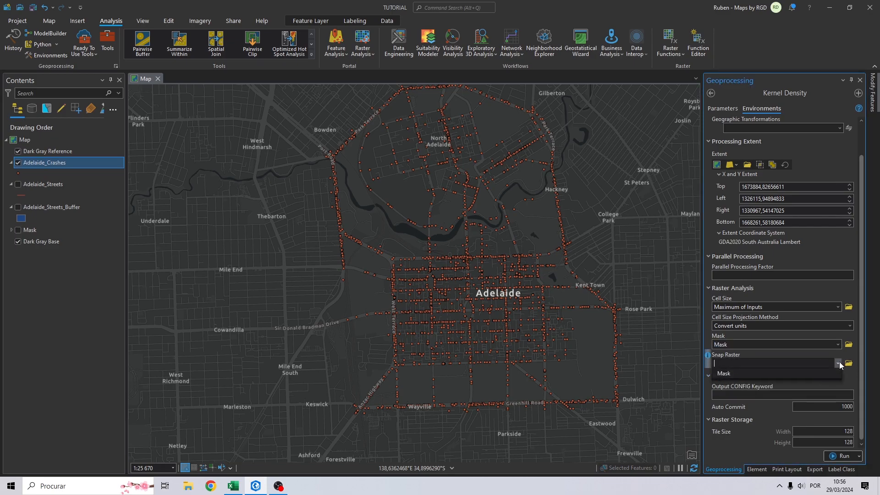
click(727, 375)
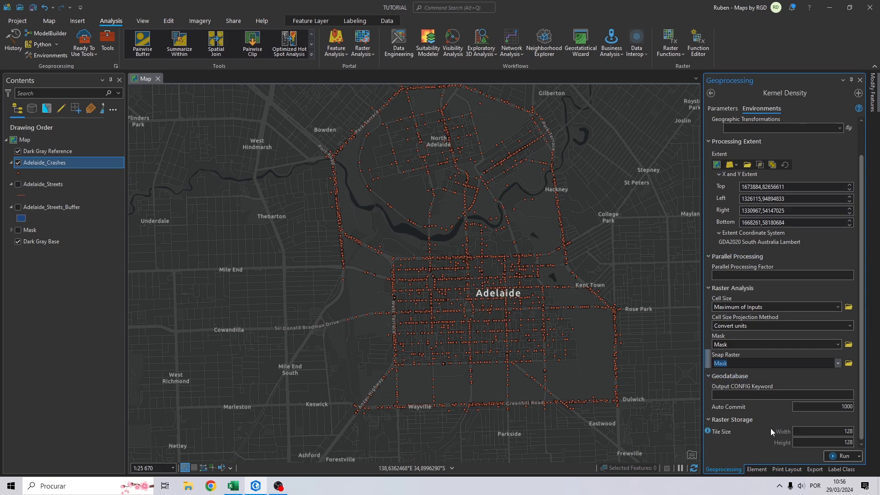
click(723, 108)
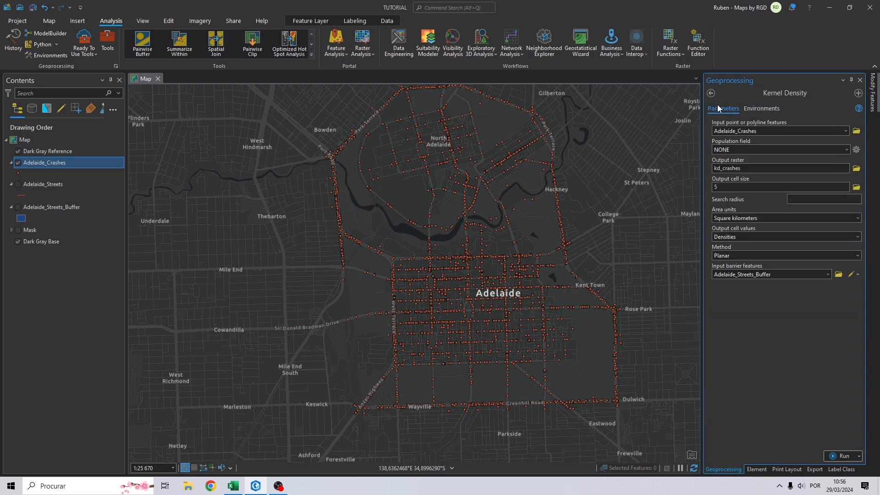
click(835, 457)
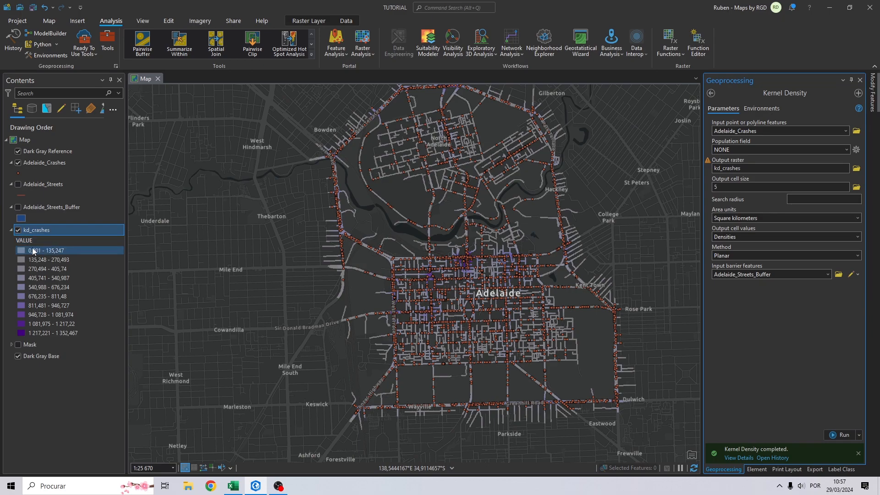
Edit the kd_crashes symbology color scheme, replacing its intermediate color stops with a single stop at 50%
click(33, 250)
click(71, 333)
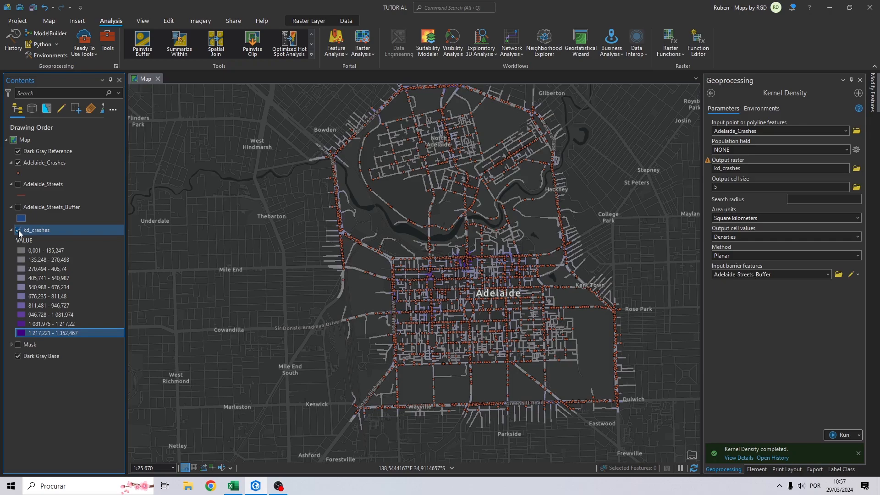
click(19, 230)
right_click(34, 230)
click(74, 353)
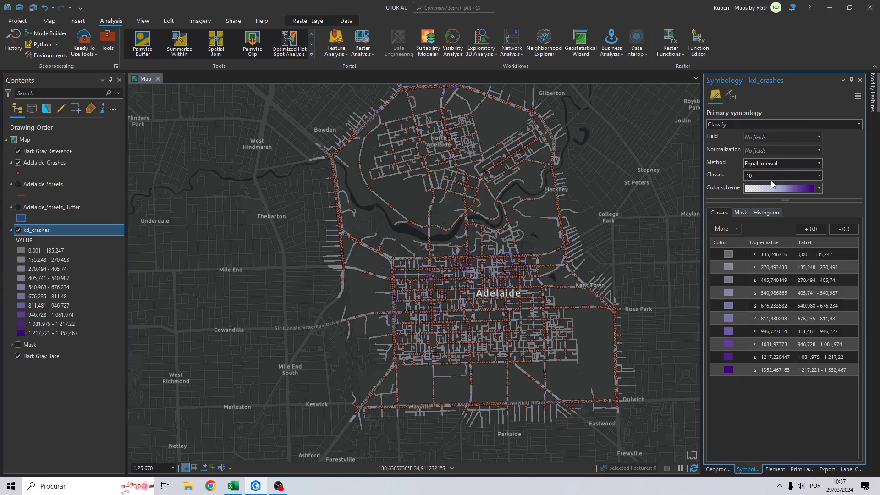
click(819, 189)
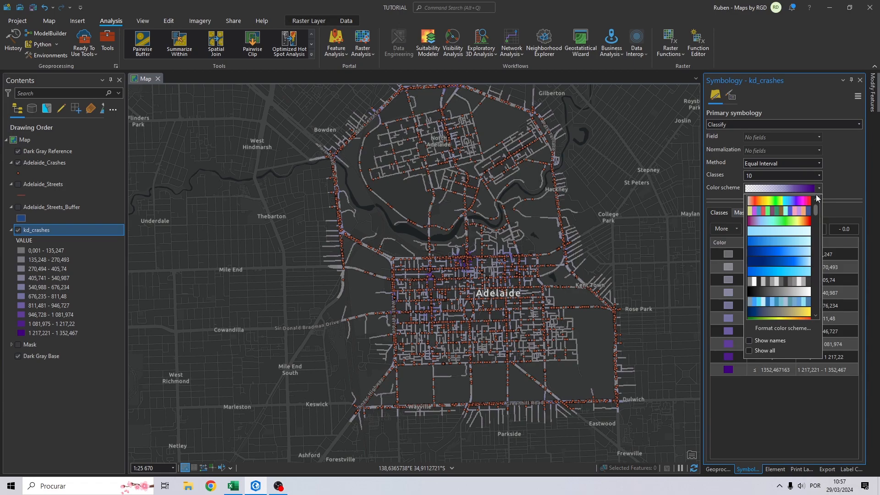
click(770, 328)
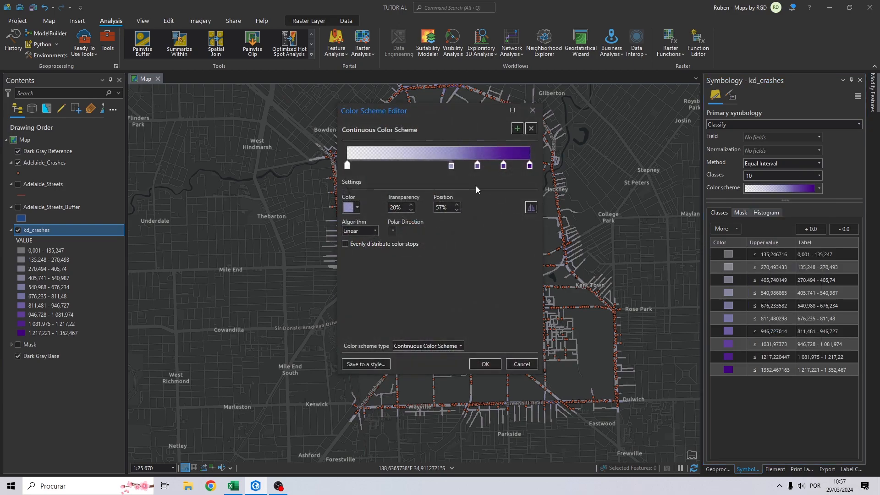
click(531, 129)
click(530, 129)
click(531, 129)
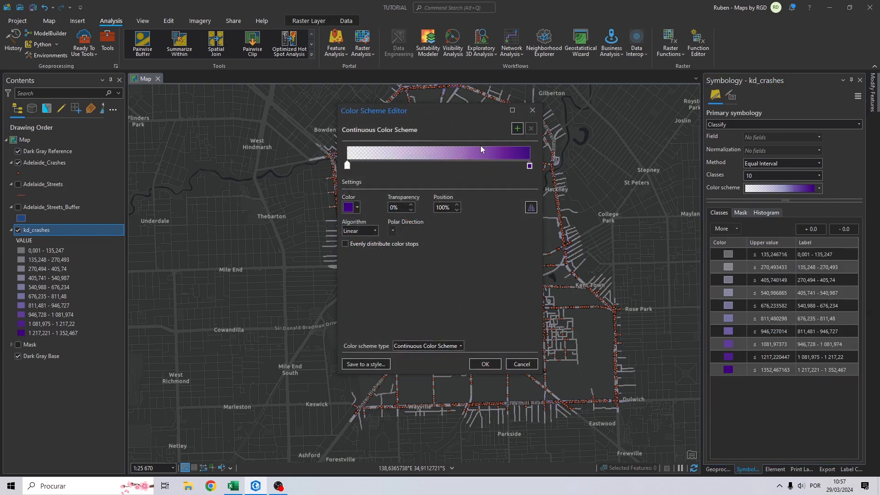
click(515, 130)
Color the kd_crashes scheme's first stop green, its middle stop yellow and its last stop red, and apply it
click(348, 166)
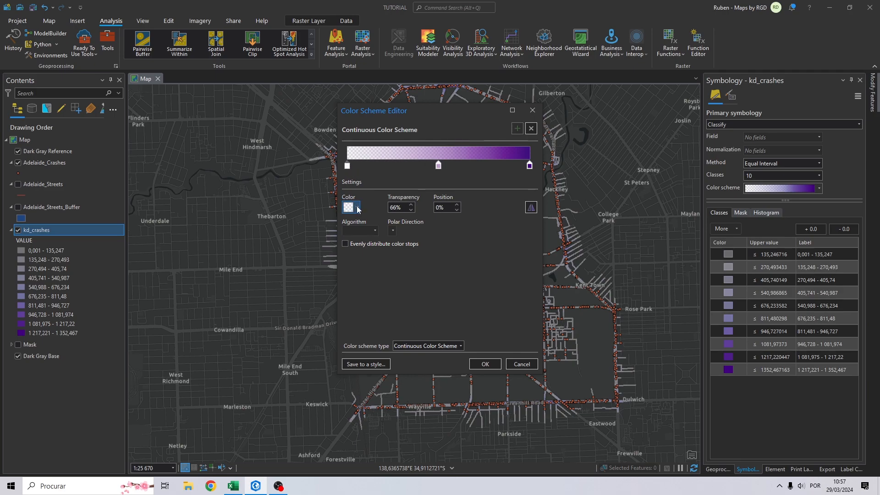
click(357, 207)
click(405, 273)
click(439, 165)
click(352, 209)
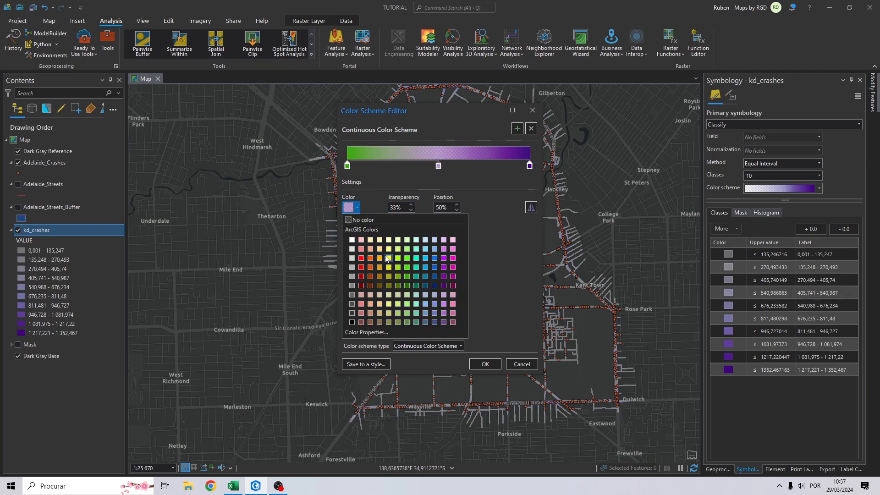
click(389, 268)
click(530, 165)
click(357, 207)
click(360, 267)
click(482, 364)
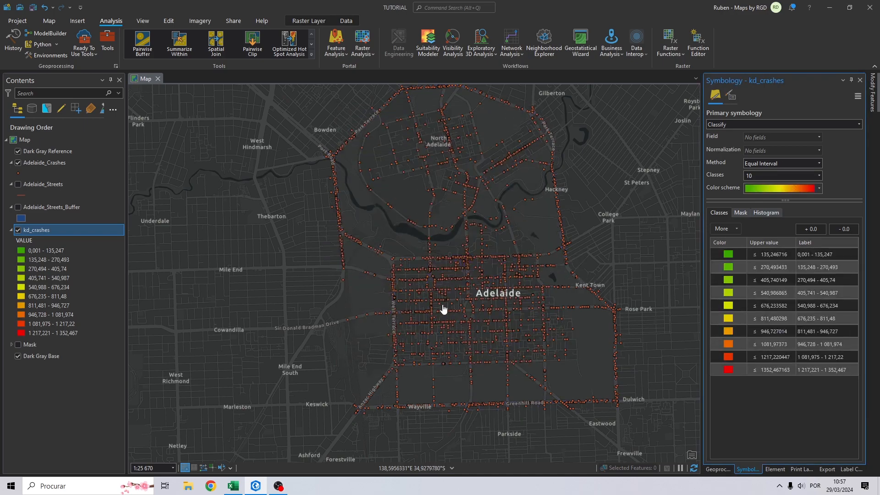
Reduce the kd_crashes equal interval classification to 3 classes
click(819, 176)
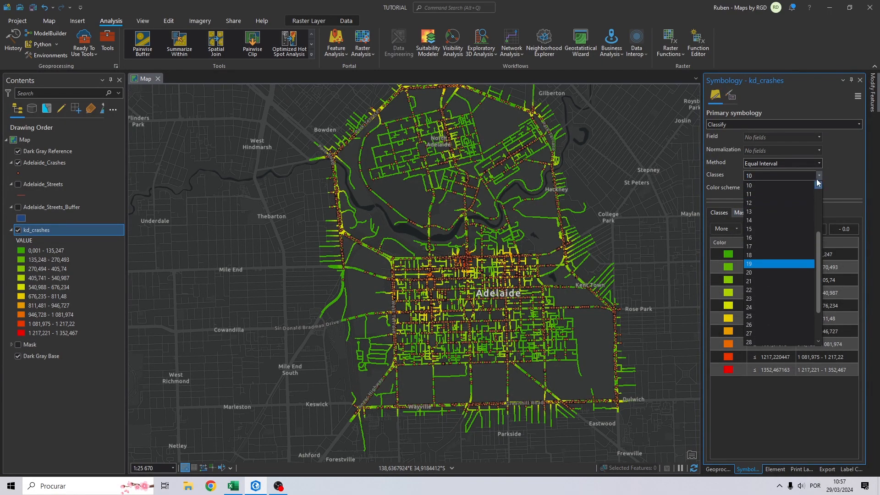
scroll(779, 324, up, 3)
click(752, 202)
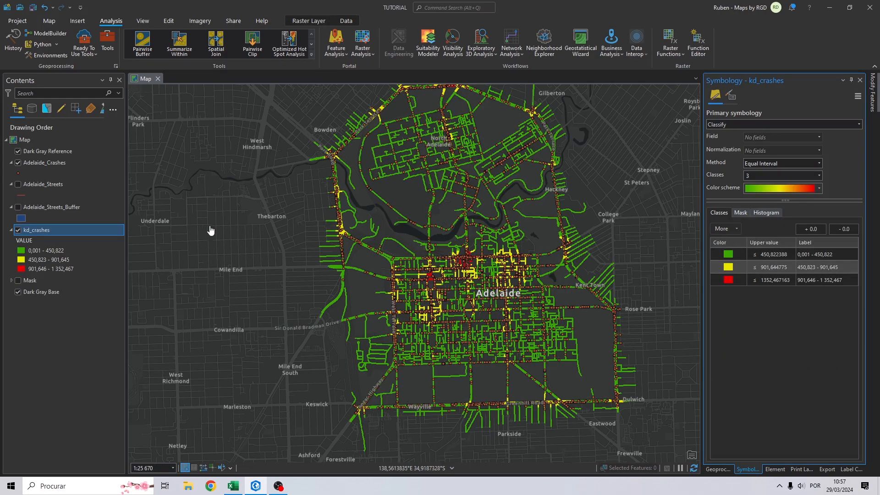
Examine where the low, medium and high crash density classes fall across Adelaide's streets, briefly hiding the Dark Gray Reference labels
scroll(467, 262, up, 4)
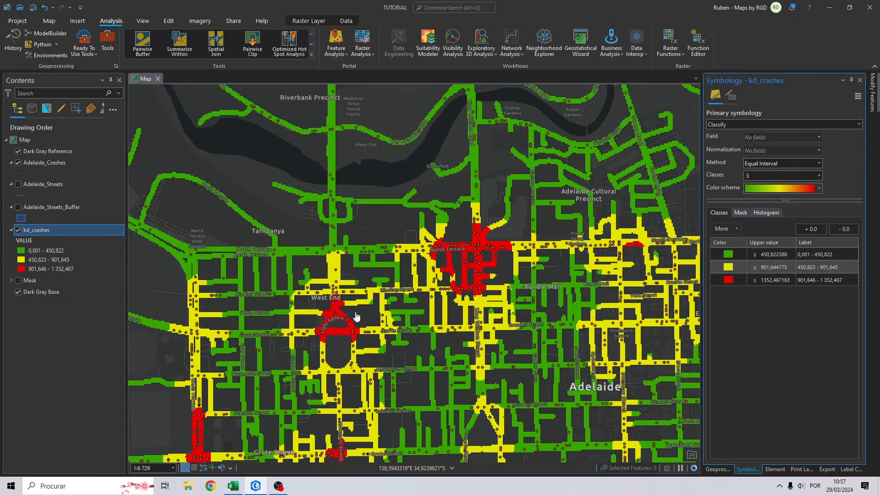
click(17, 152)
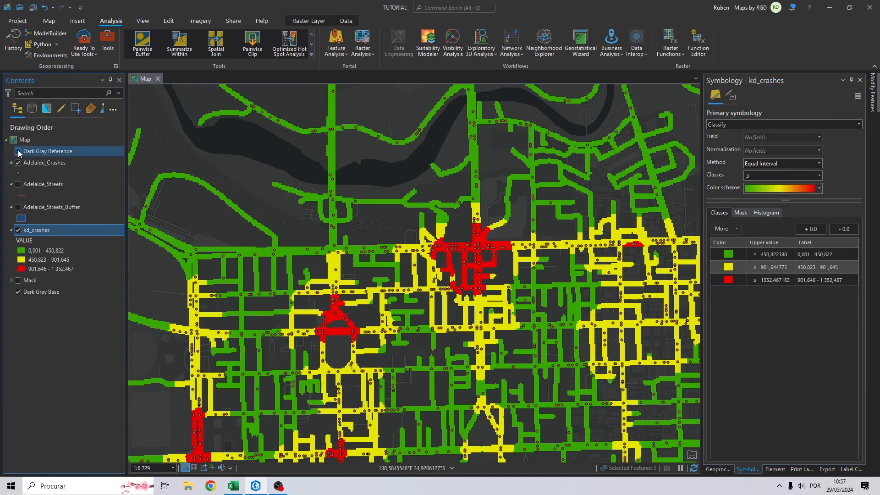
click(19, 152)
scroll(278, 208, down, 4)
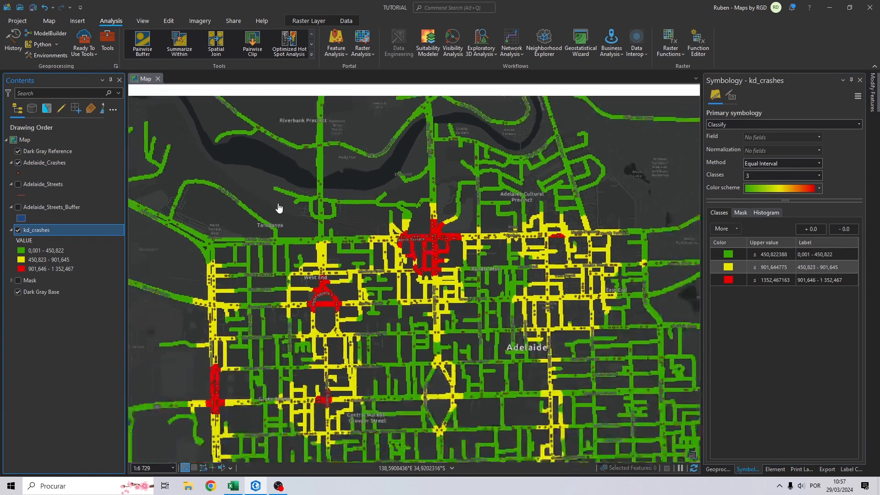
drag(438, 295, 420, 216)
drag(460, 261, 413, 308)
drag(376, 207, 424, 317)
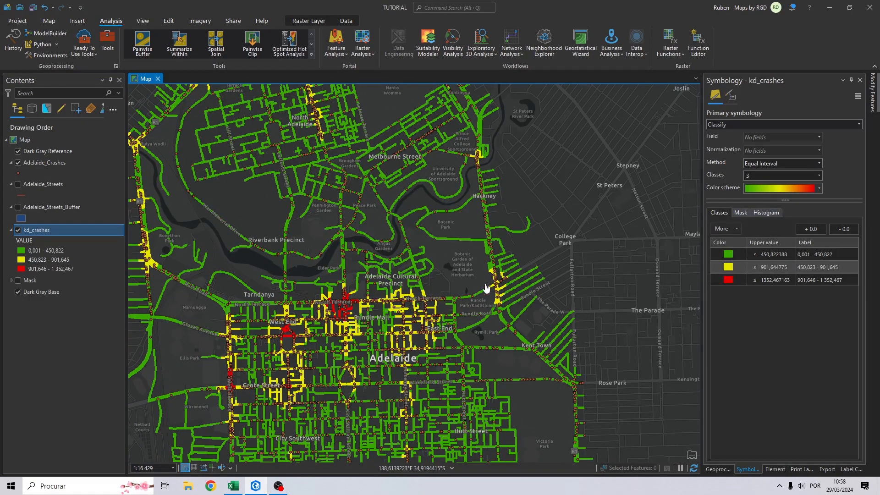
drag(337, 217, 371, 304)
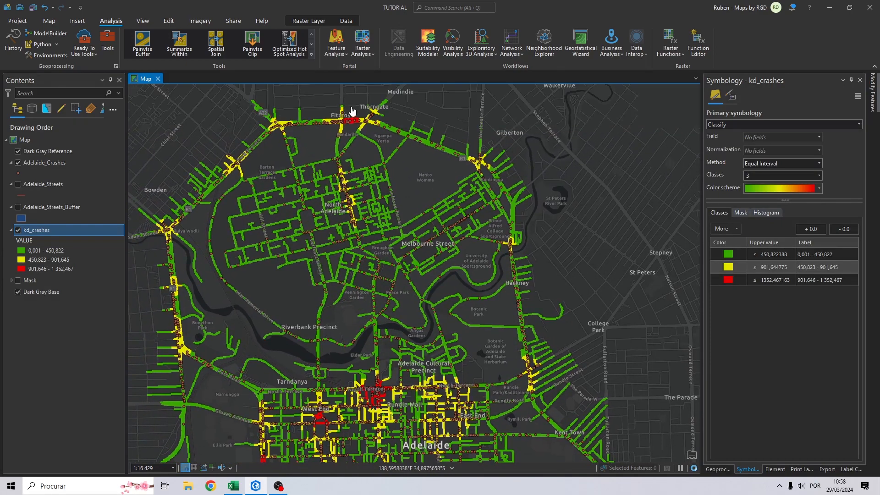
drag(267, 239, 303, 159)
drag(310, 248, 324, 230)
drag(300, 130, 304, 184)
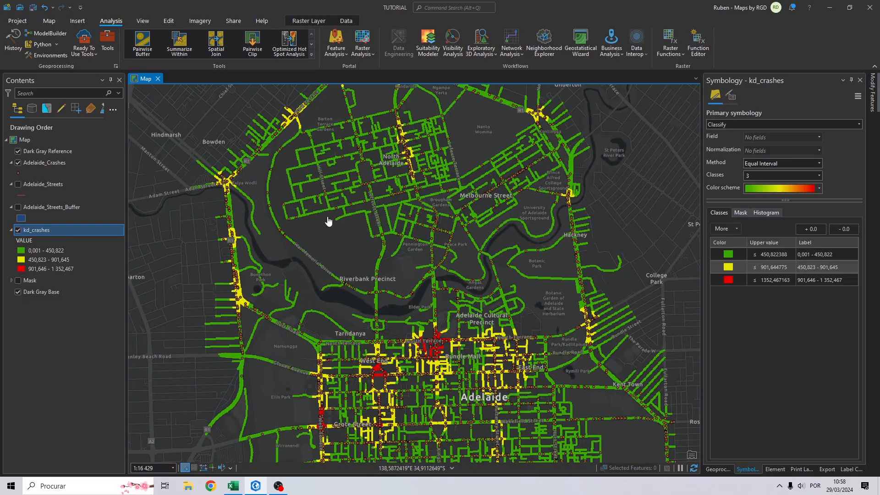
drag(269, 331, 296, 152)
drag(366, 343, 320, 277)
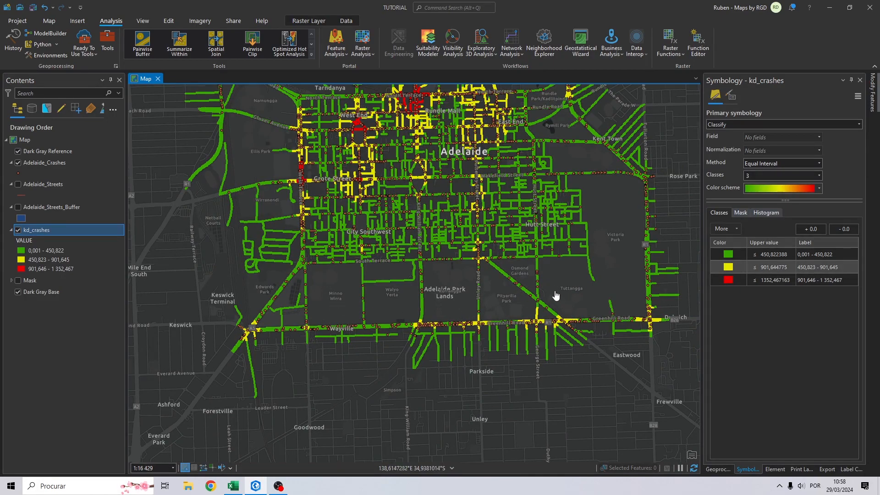
scroll(481, 329, down, 3)
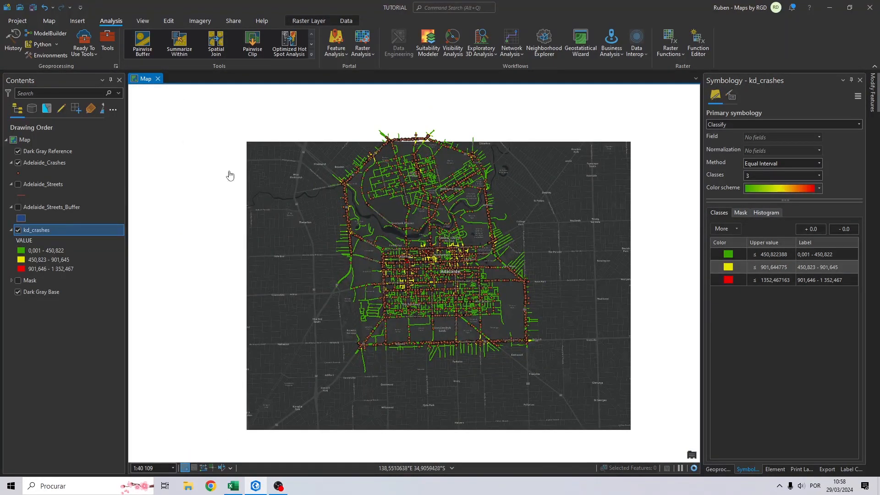
drag(472, 273, 445, 251)
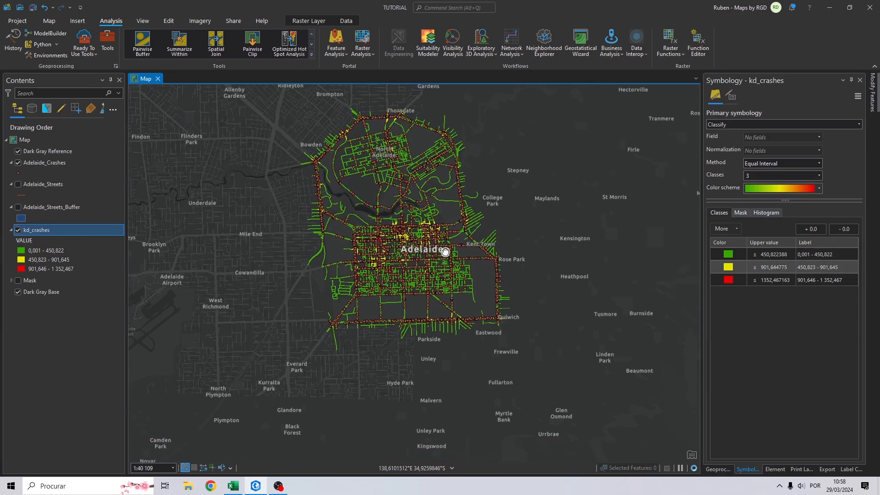
scroll(389, 248, up, 3)
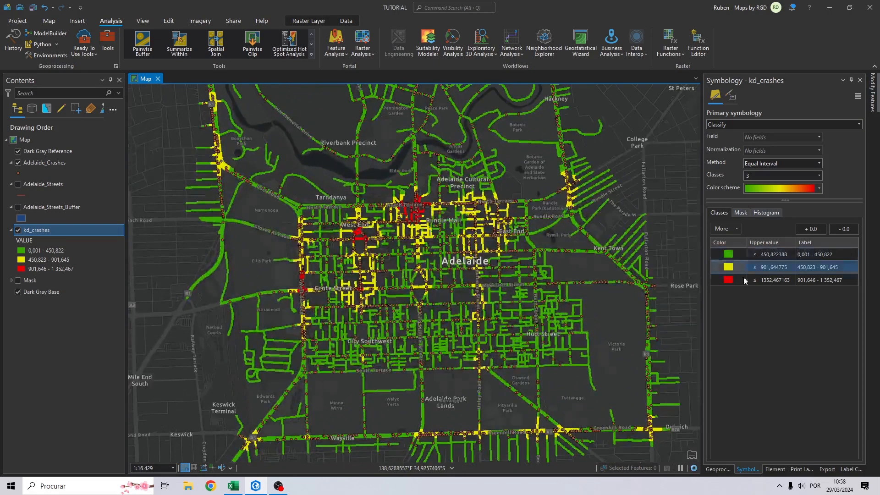
Hide the kd_crashes layer on the map
click(18, 231)
click(11, 230)
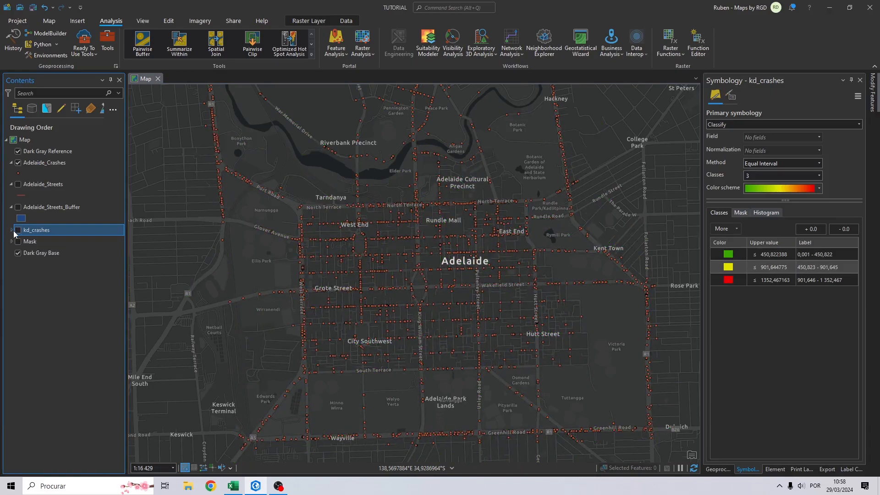
click(11, 231)
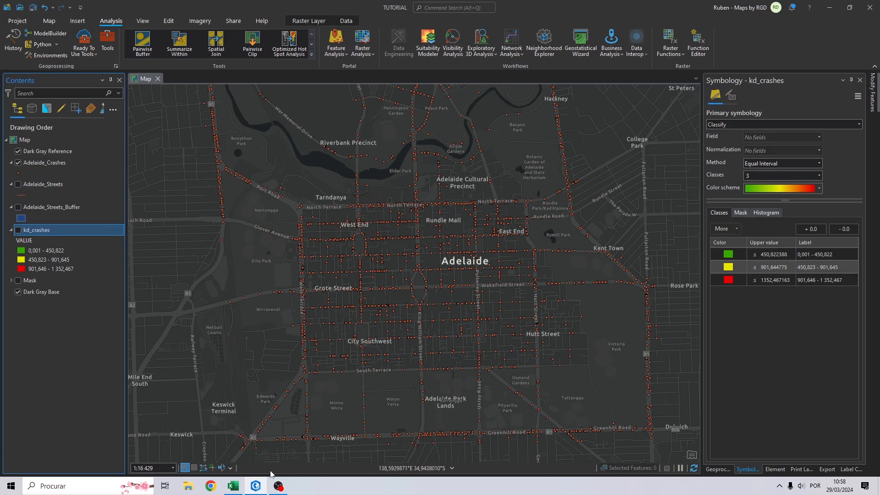
Switch to Excel and select the Fatal criterion header in cell C1 of AHP.xlsx
click(233, 486)
click(124, 116)
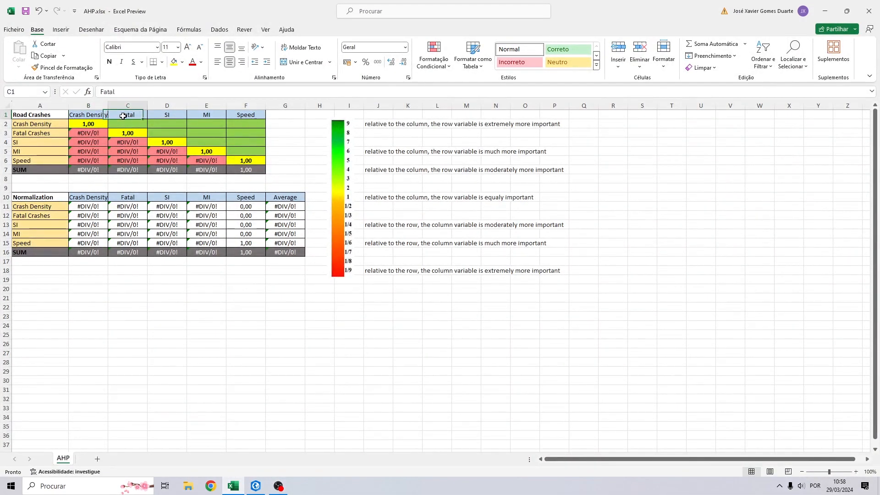
Highlight the Fatal, SI and MI criterion headers in Excel, and switch to ArcGIS Pro to open the 3D Analyst IDW tool
drag(123, 115, 193, 116)
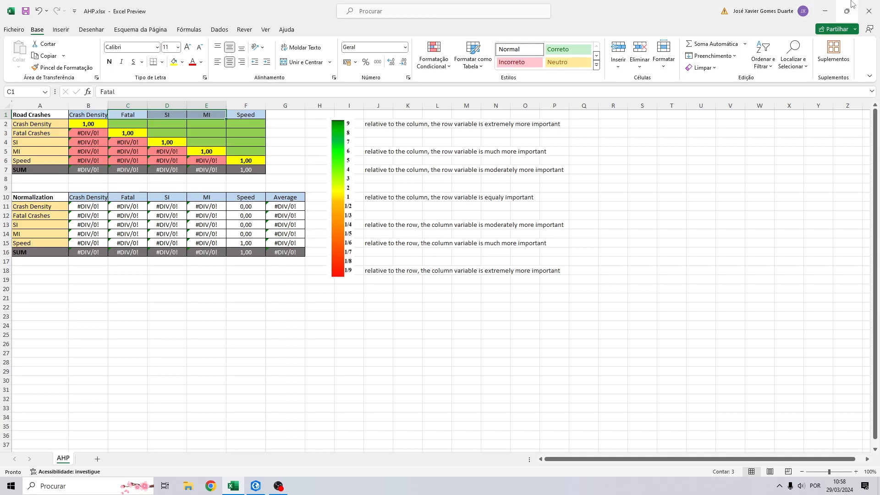
click(826, 10)
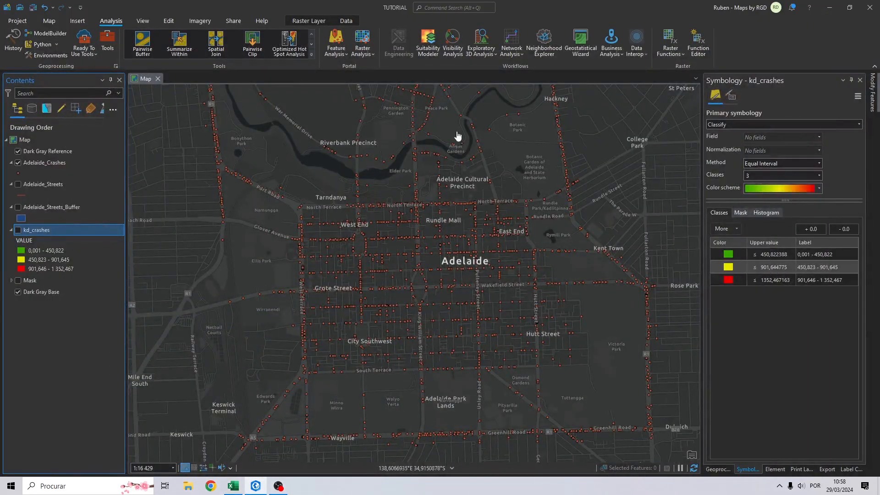
click(312, 54)
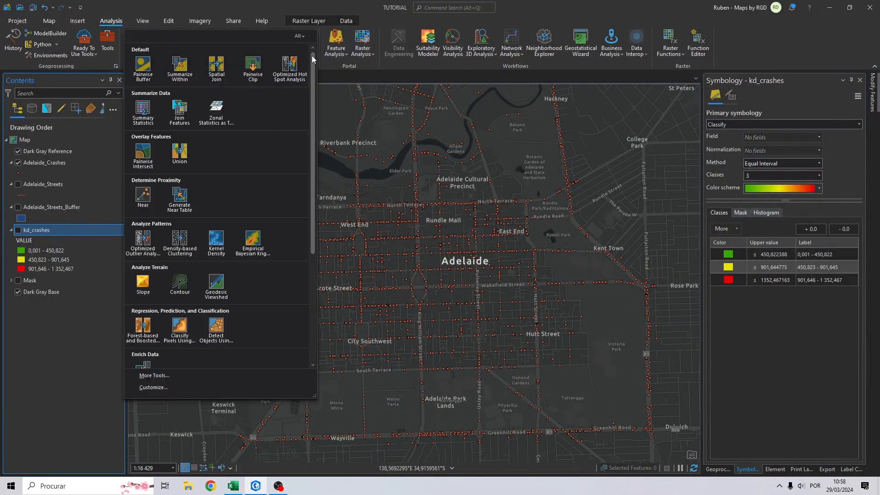
click(156, 375)
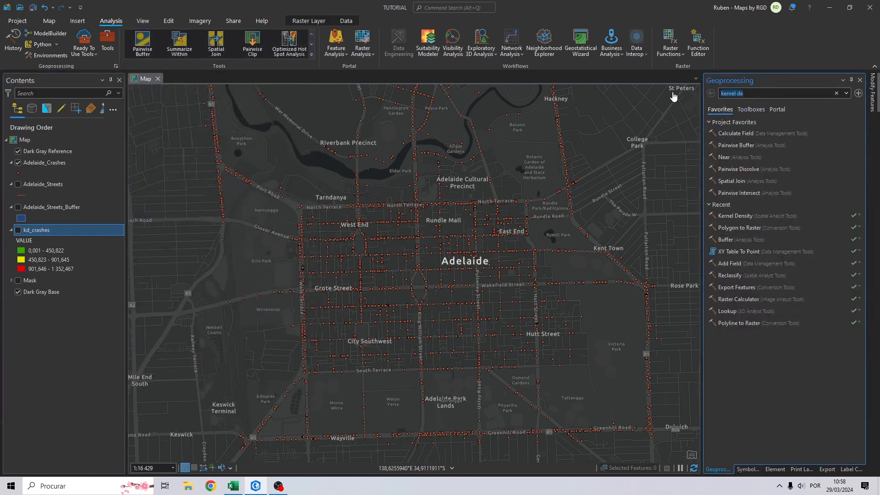
text(idw)
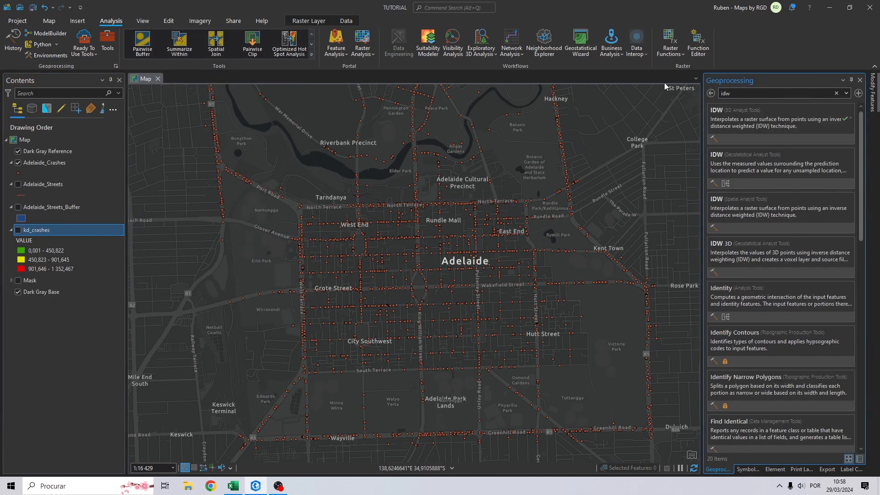
click(722, 121)
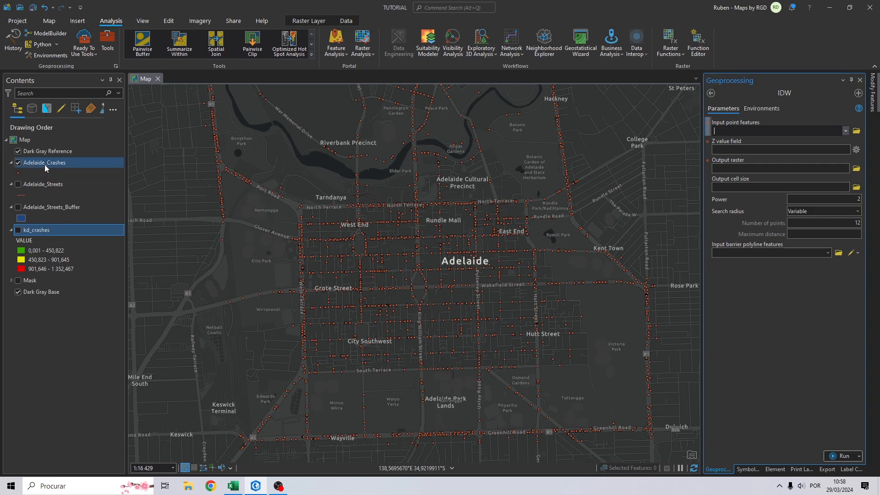
Set the IDW input point features to Adelaide_Crashes and the Z value field to Fatal
click(38, 165)
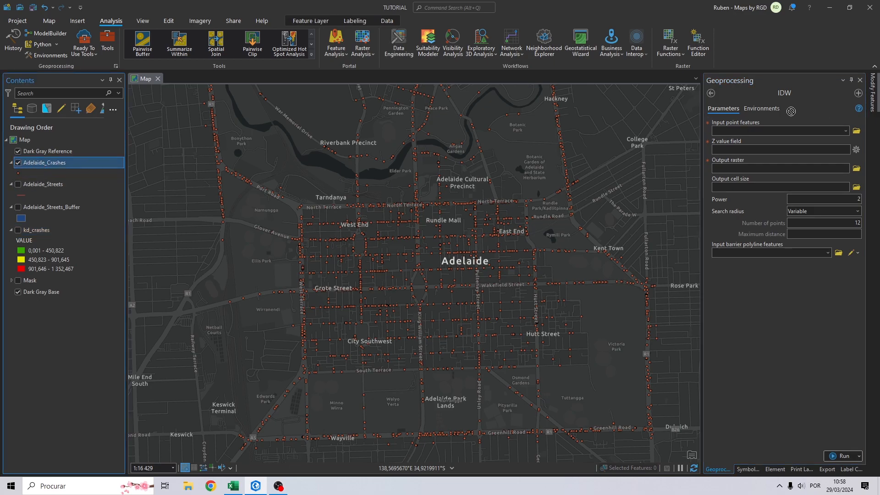
drag(737, 127, 736, 129)
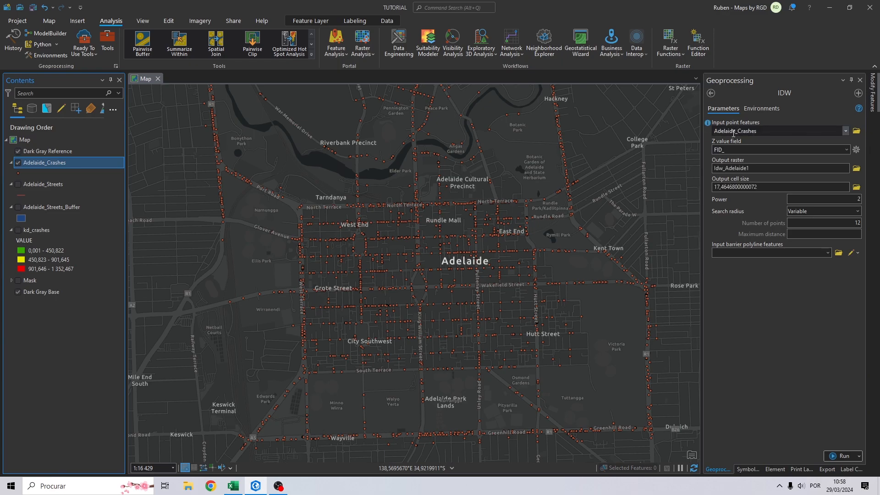
click(847, 150)
click(739, 170)
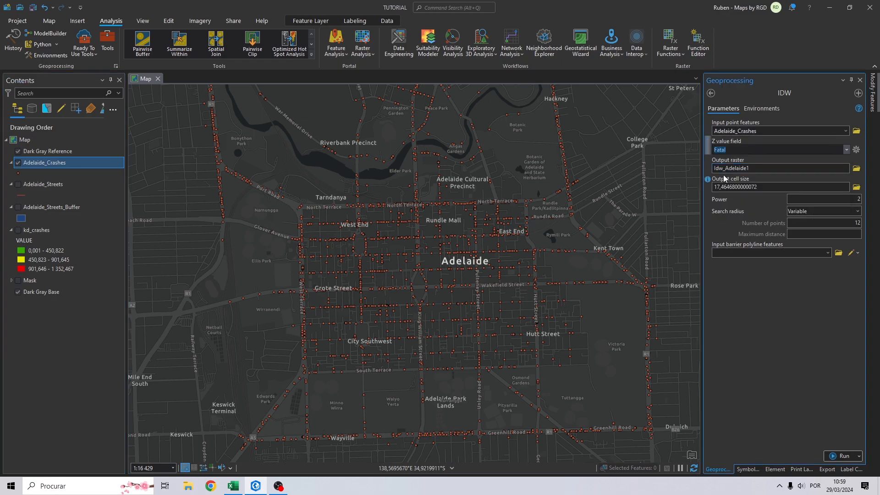
Save the IDW output raster as idw_fatal in the YOUTUBE TUTORIAL DATA folder and set the output cell size to 5
click(856, 168)
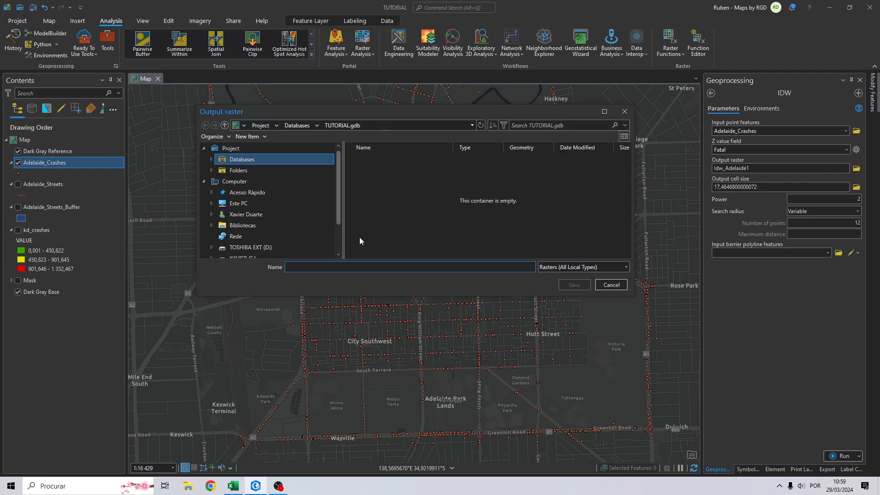
click(248, 206)
double_click(383, 158)
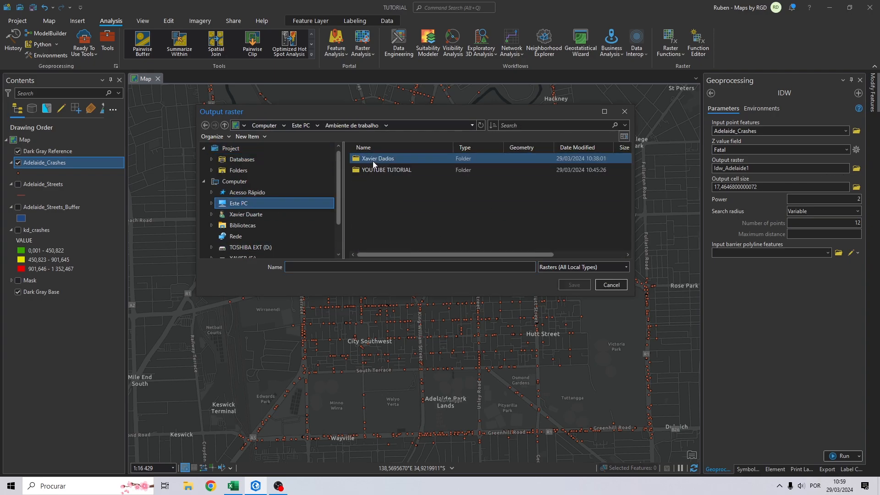
double_click(372, 160)
double_click(368, 170)
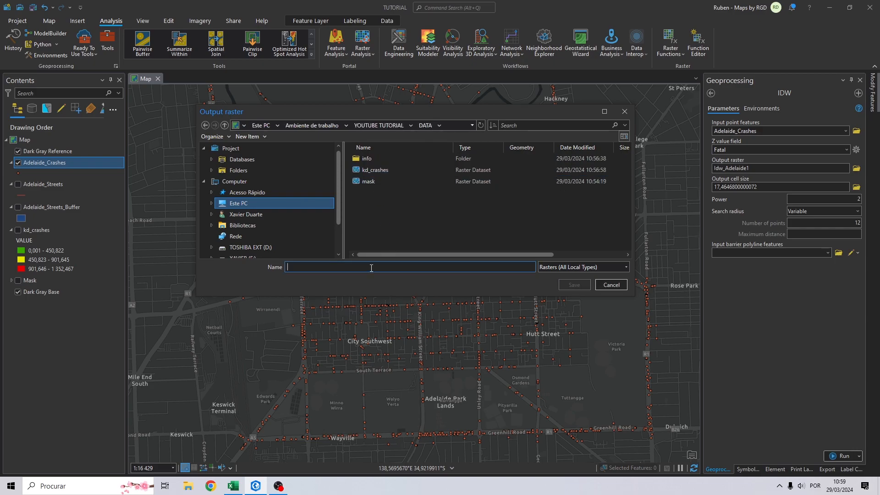
text(idw_fatal)
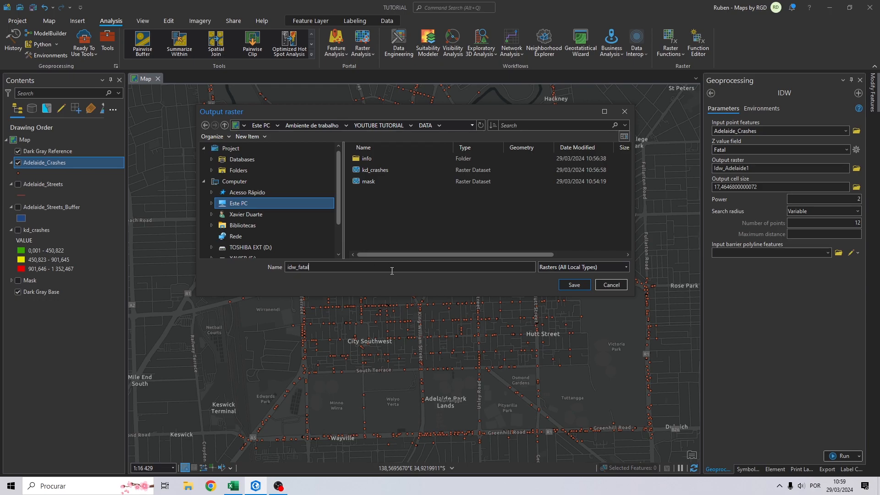
click(574, 285)
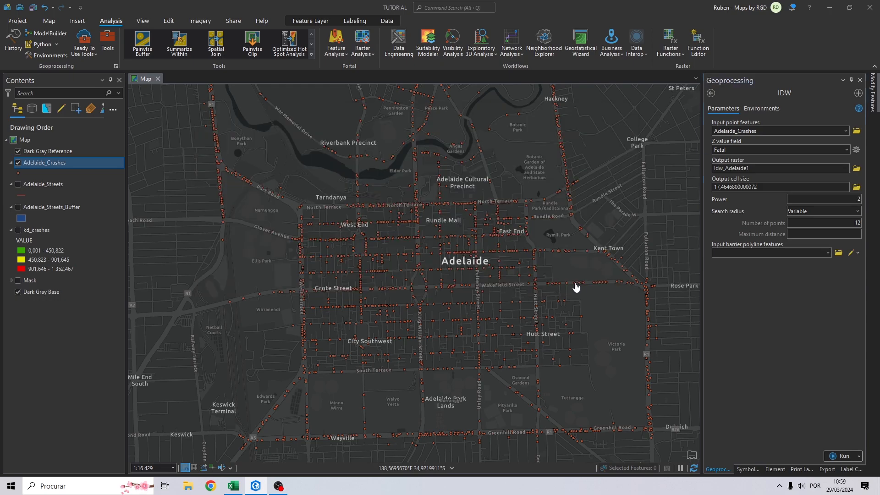
click(768, 188)
text(5)
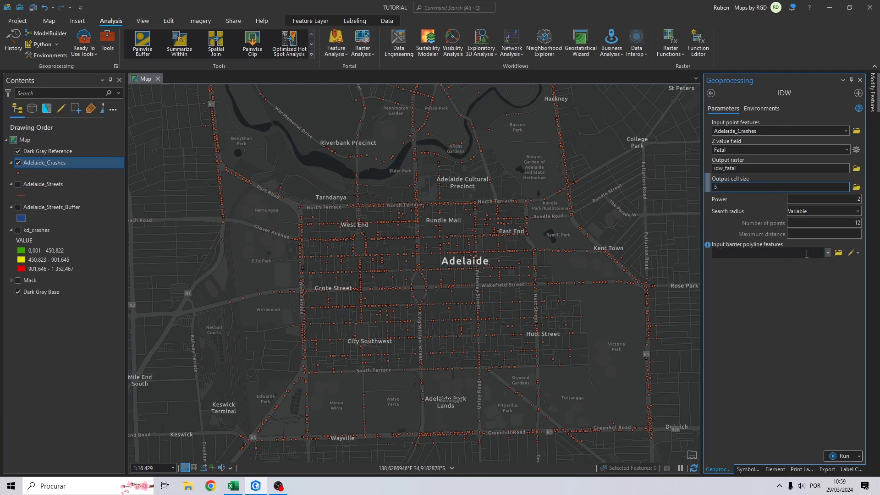
Set the IDW output coordinate system to GDA2020_South_Australia_Lambert and the processing extent to the Adelaide_Streets_Buffer layer
click(762, 108)
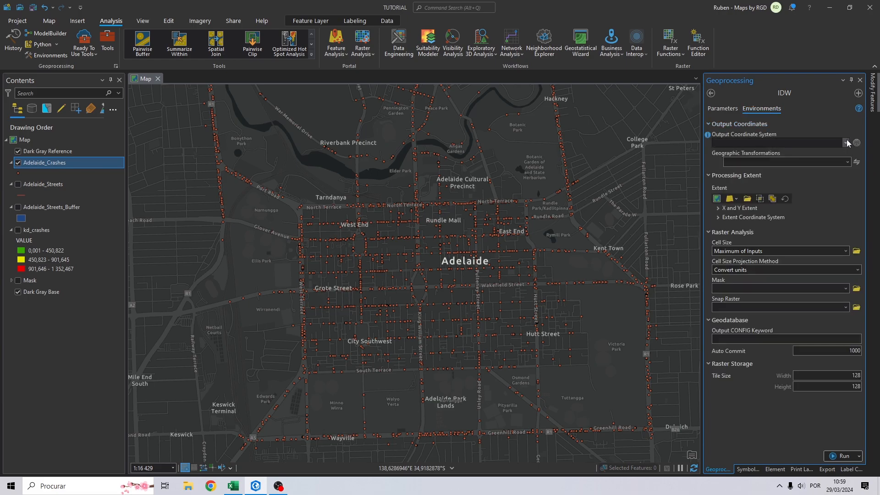
click(805, 143)
click(782, 155)
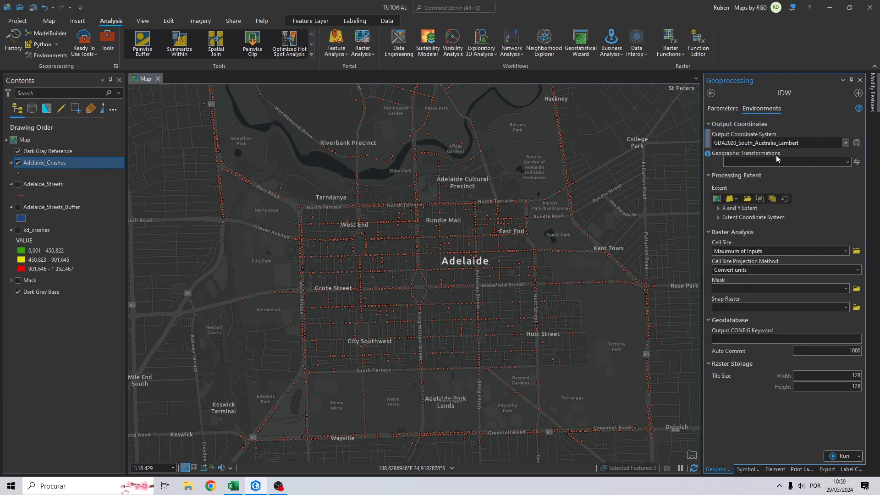
click(731, 198)
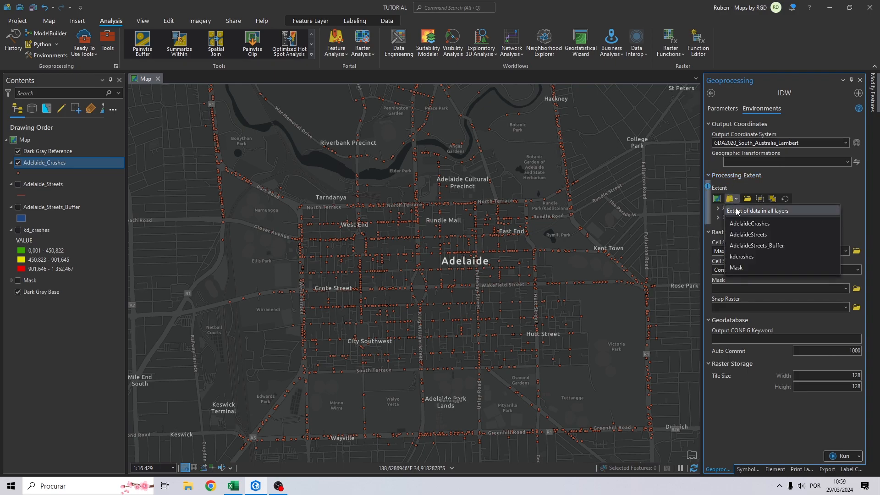
click(773, 246)
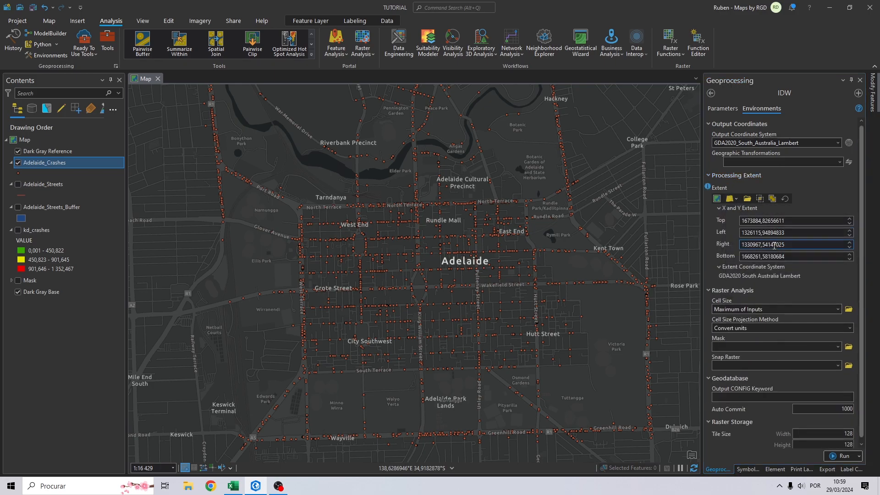
Use the Mask layer as both the IDW mask and snap raster, and run the interpolation
click(835, 346)
click(728, 395)
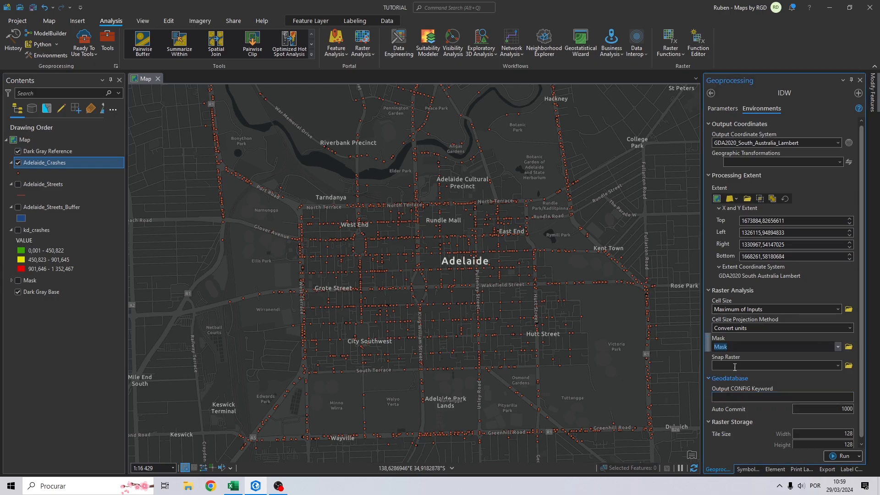
click(838, 366)
click(727, 386)
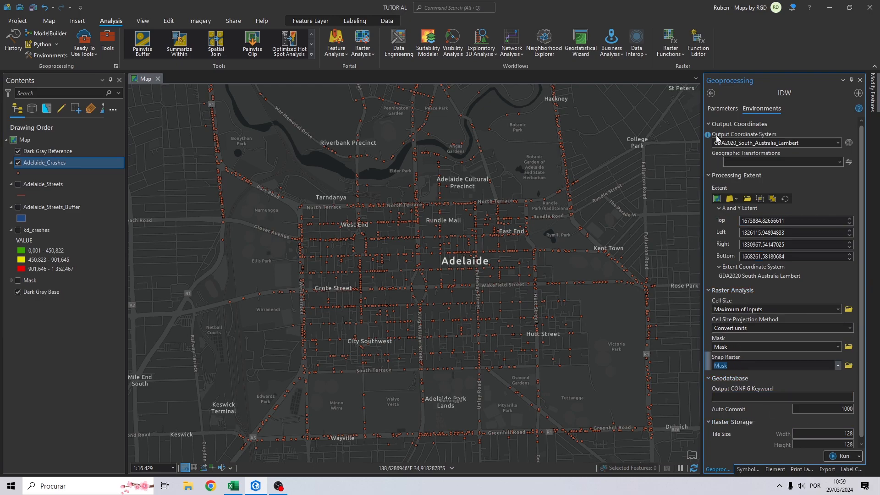
click(723, 109)
click(834, 460)
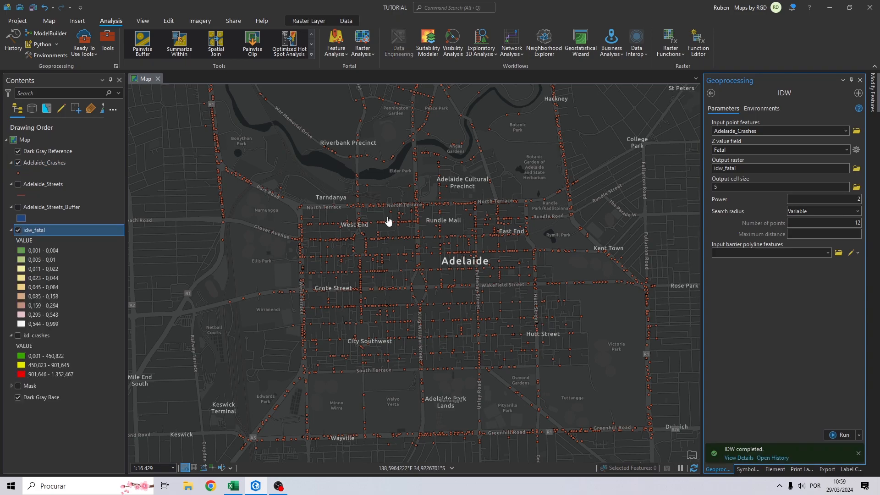
Reduce the idw_fatal layer's geometric interval classification to 3 classes
scroll(287, 215, down, 2)
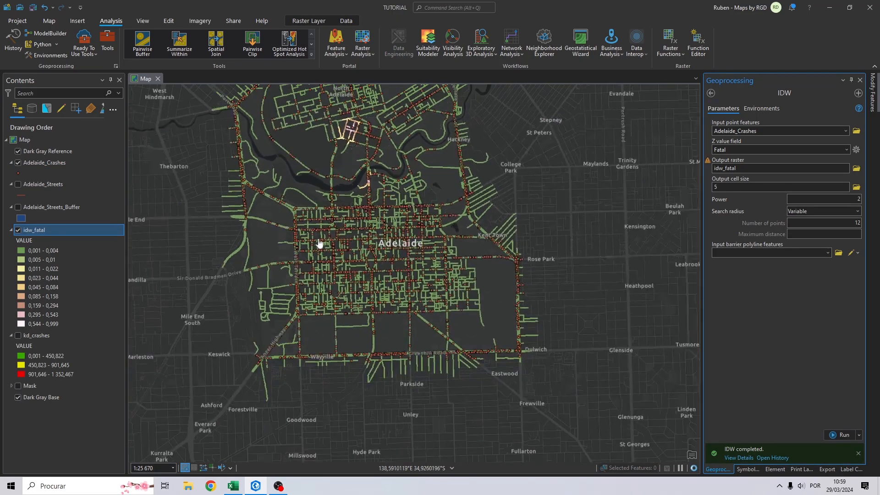
drag(353, 156, 371, 194)
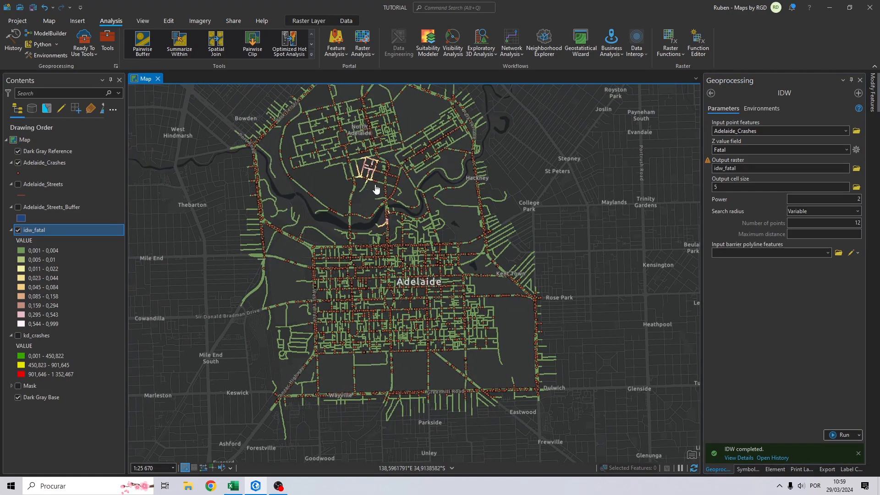
right_click(39, 229)
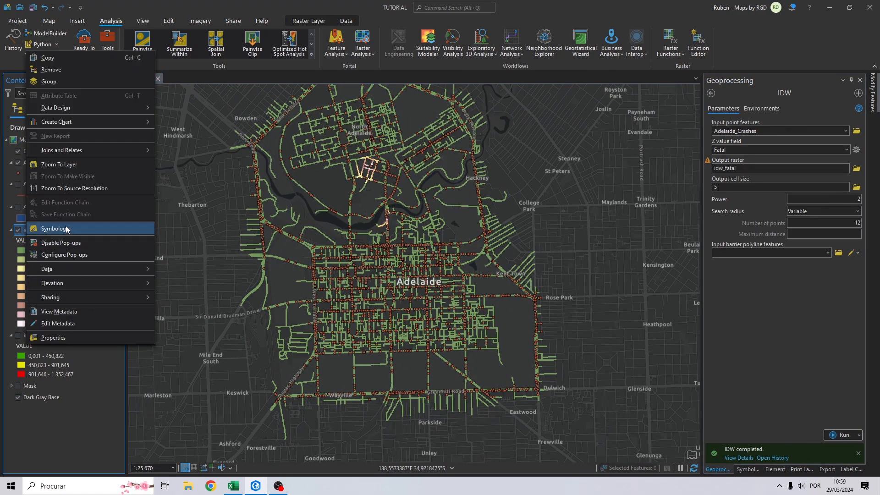
click(65, 227)
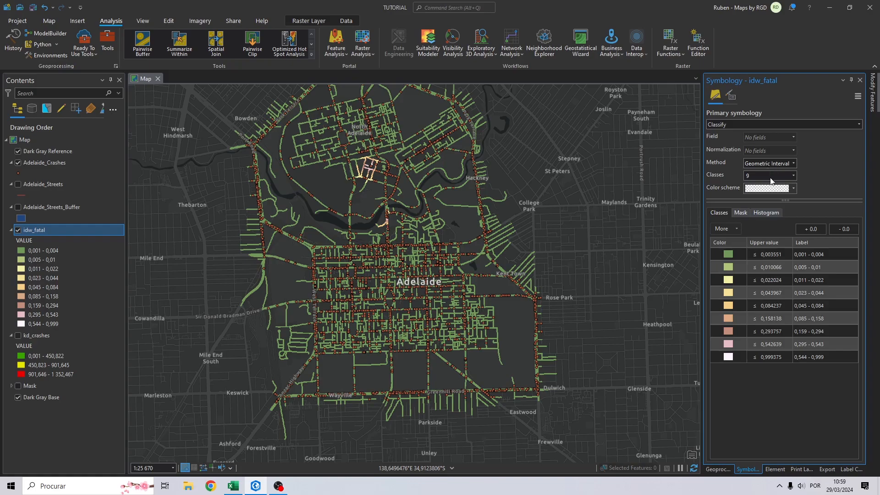
click(819, 175)
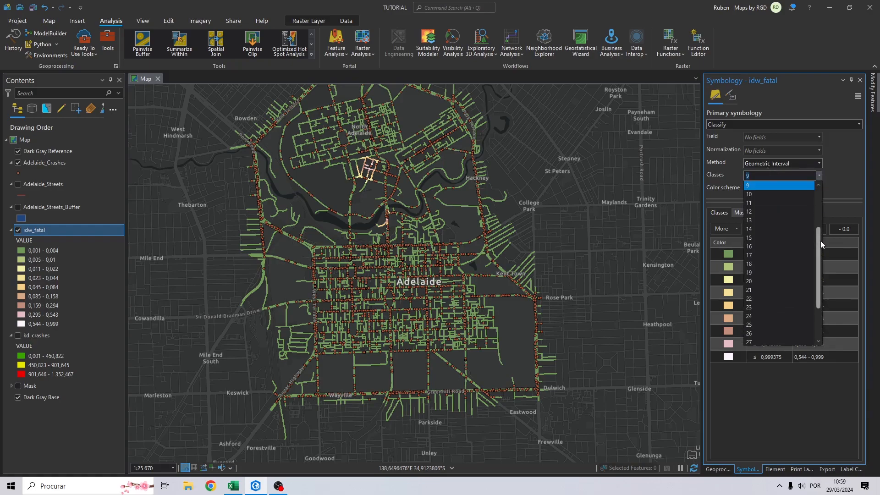
click(780, 194)
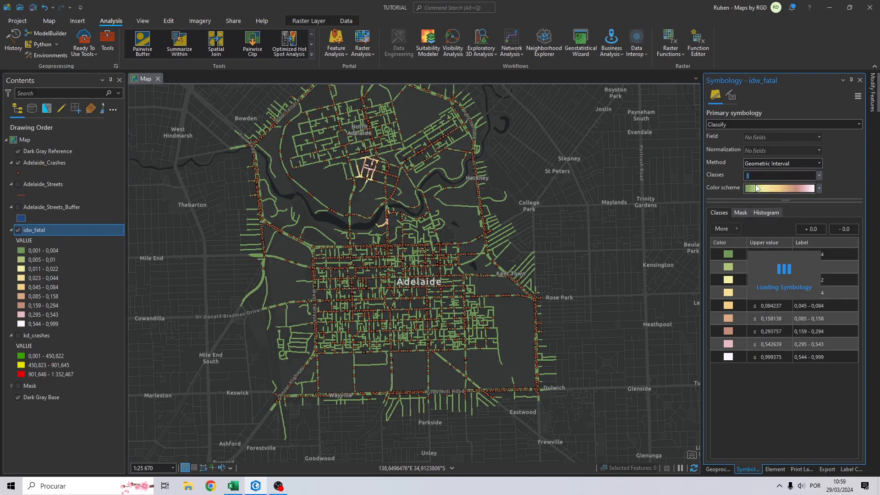
Change the idw_fatal color scheme to a continuous one with an added middle stop at 50%, and color the first stop green
click(763, 191)
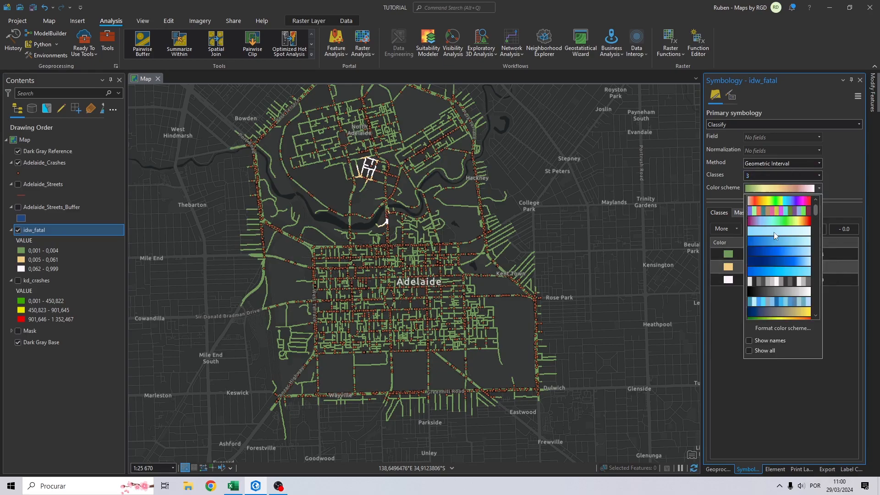
click(790, 331)
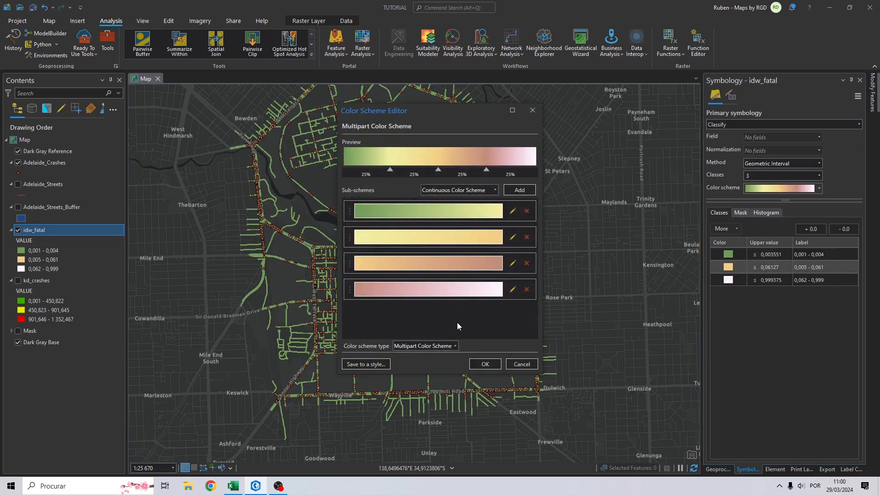
click(438, 346)
click(428, 365)
click(517, 129)
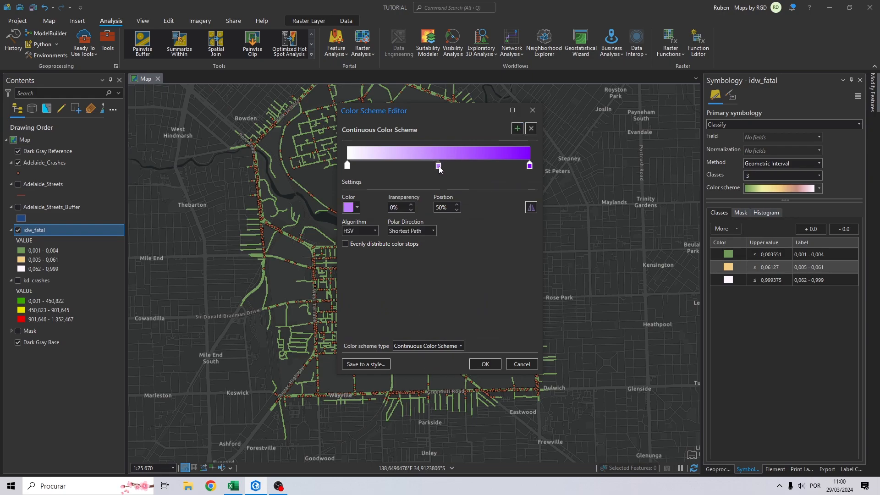
double_click(347, 166)
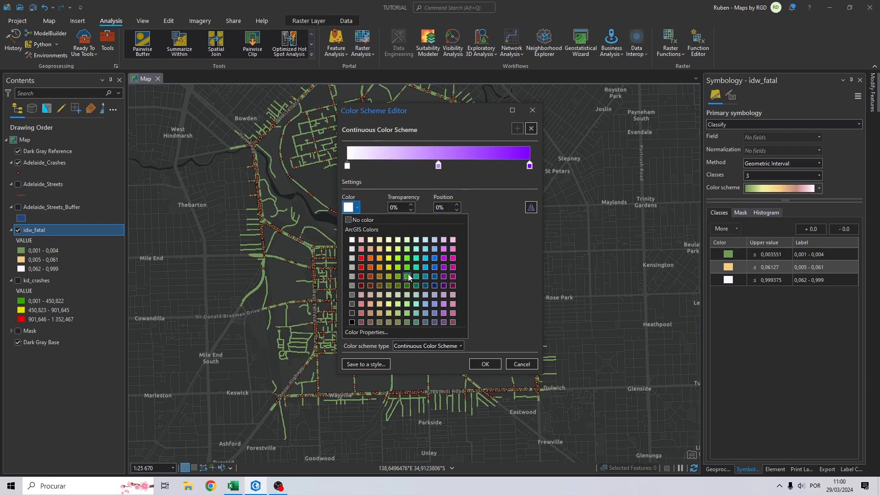
click(408, 276)
Color the middle stop yellow and the last stop red, and apply the color scheme to idw_fatal
click(439, 166)
click(357, 207)
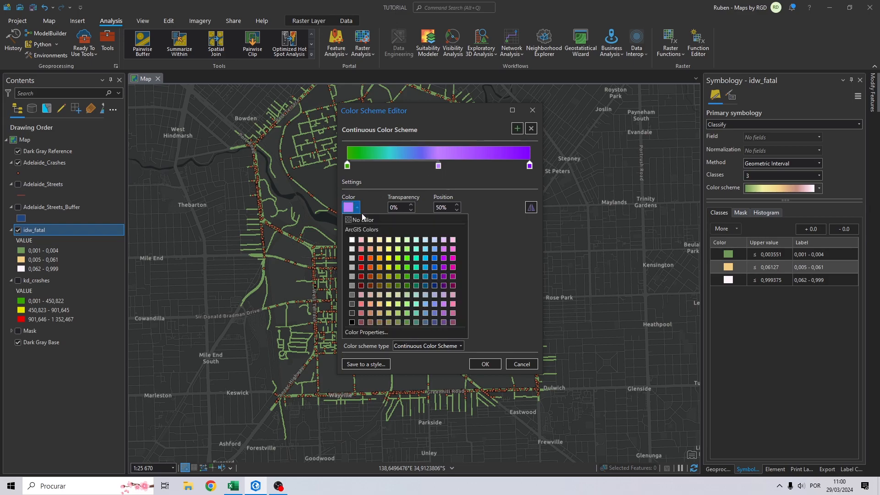
click(389, 266)
click(529, 165)
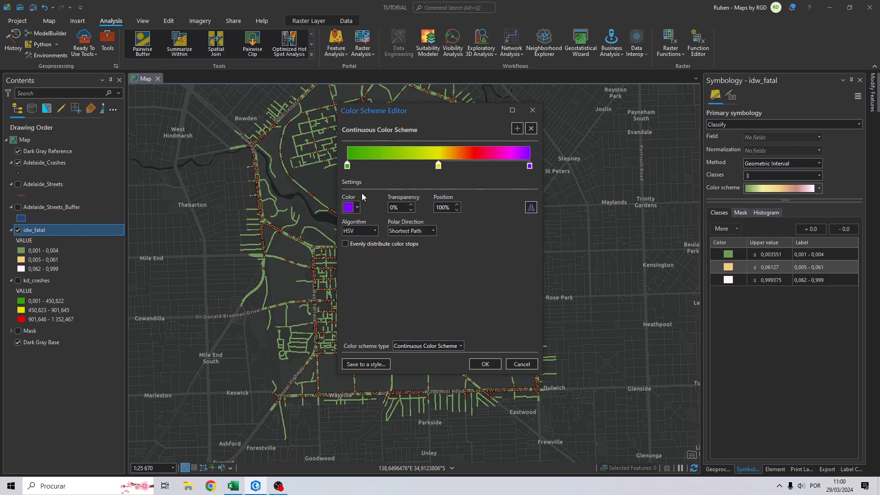
click(357, 207)
click(362, 267)
click(485, 364)
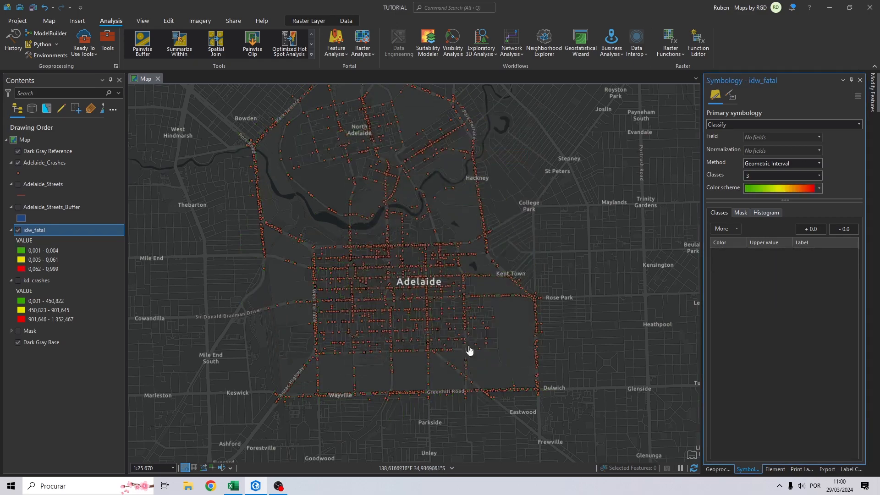
Inspect the attributes of Adelaide_Crashes points inside the red idw_fatal zones, checking their Fatal values
click(22, 164)
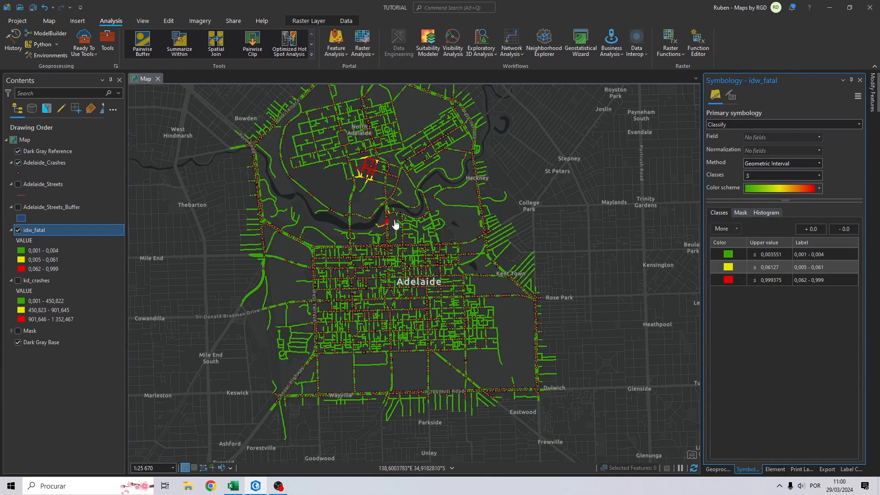
scroll(394, 227, up, 5)
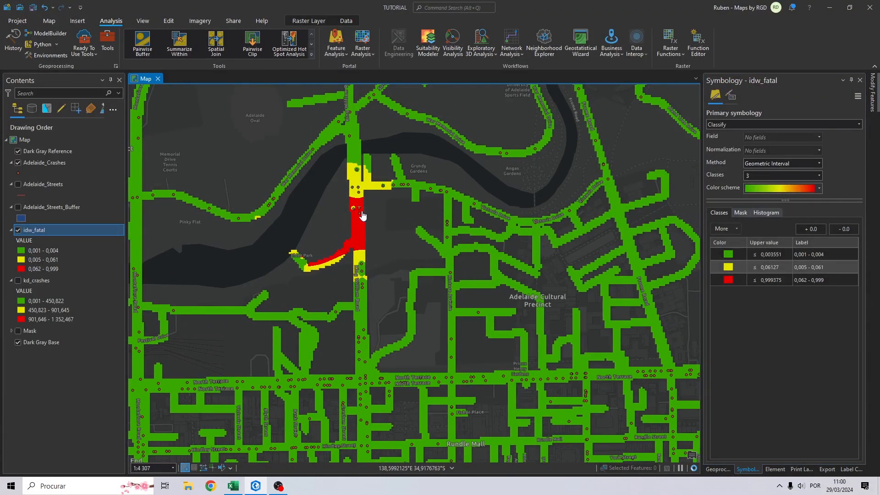
click(360, 216)
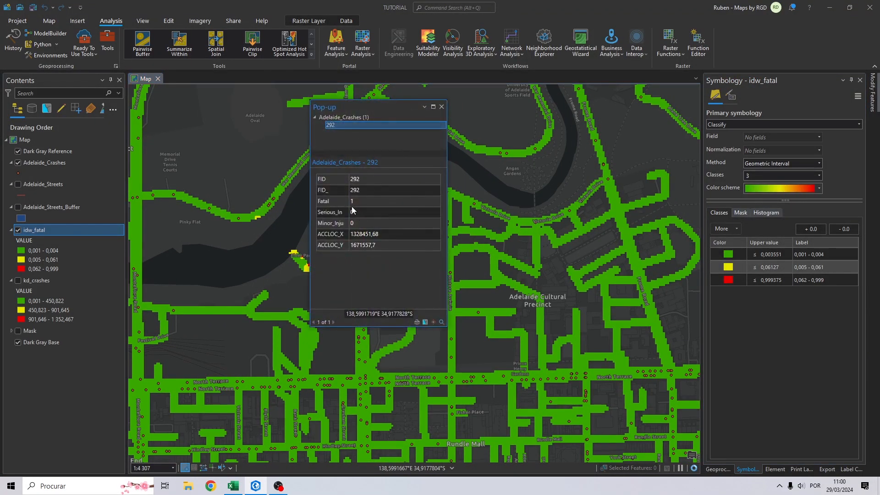
drag(379, 109, 567, 106)
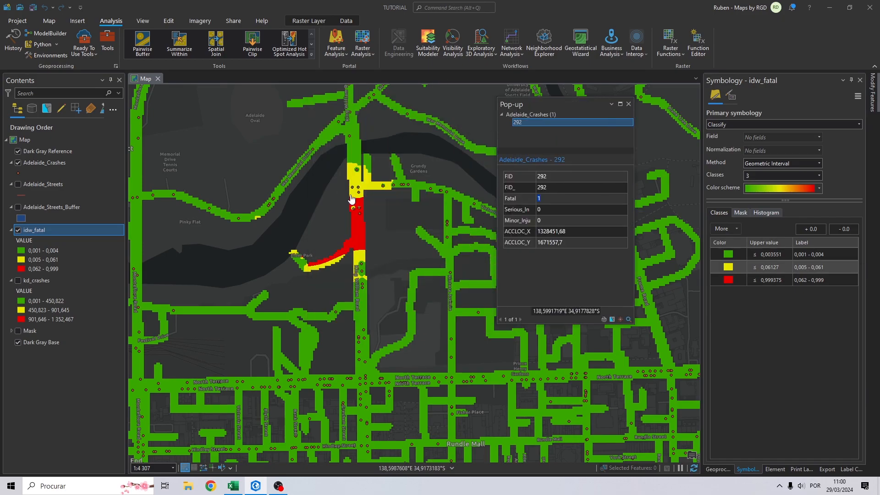
click(353, 211)
click(361, 210)
scroll(418, 190, down, 2)
scroll(356, 169, up, 2)
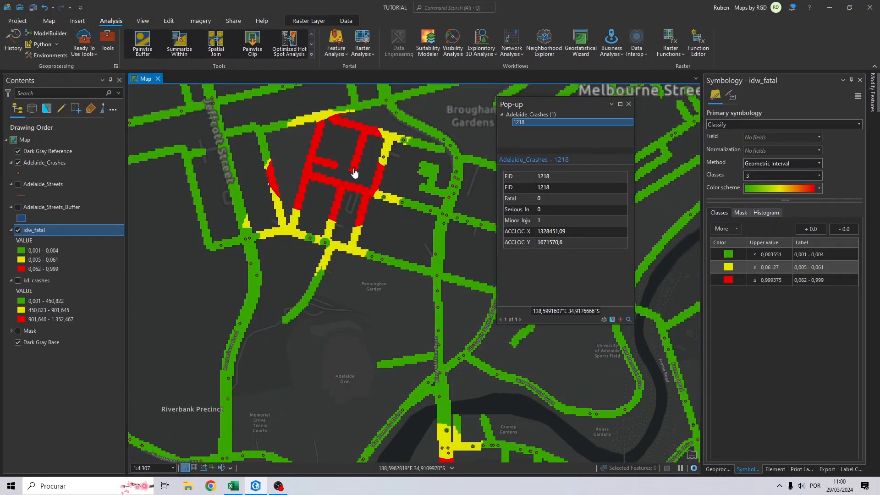
click(354, 173)
drag(536, 198, 555, 201)
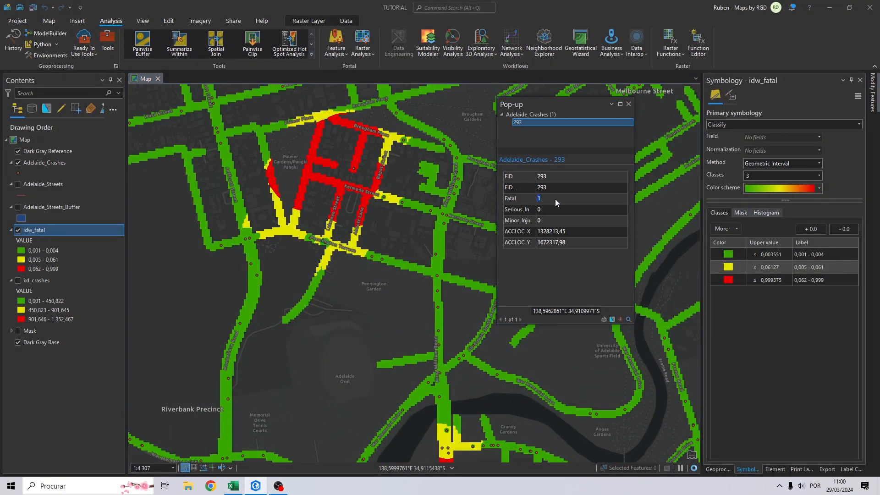
click(628, 104)
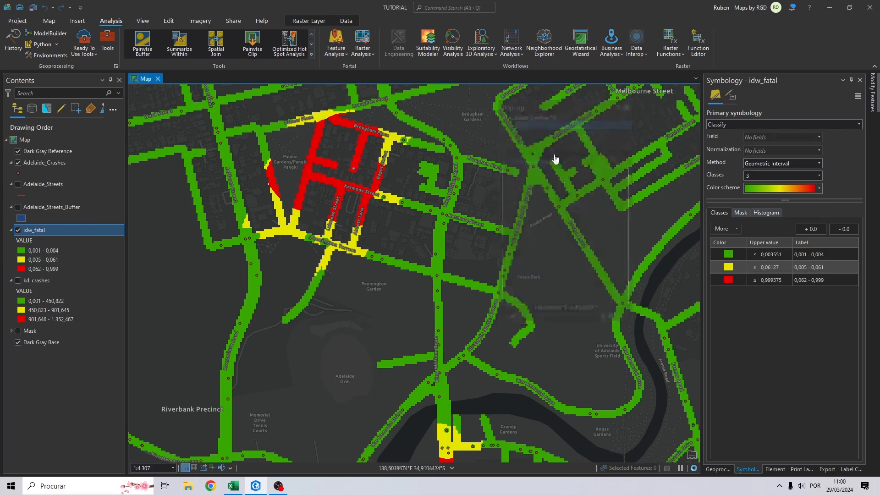
Examine how the idw_fatal classes are distributed along the streets across the rest of Adelaide
scroll(417, 206, down, 5)
drag(484, 284, 478, 183)
scroll(530, 278, up, 2)
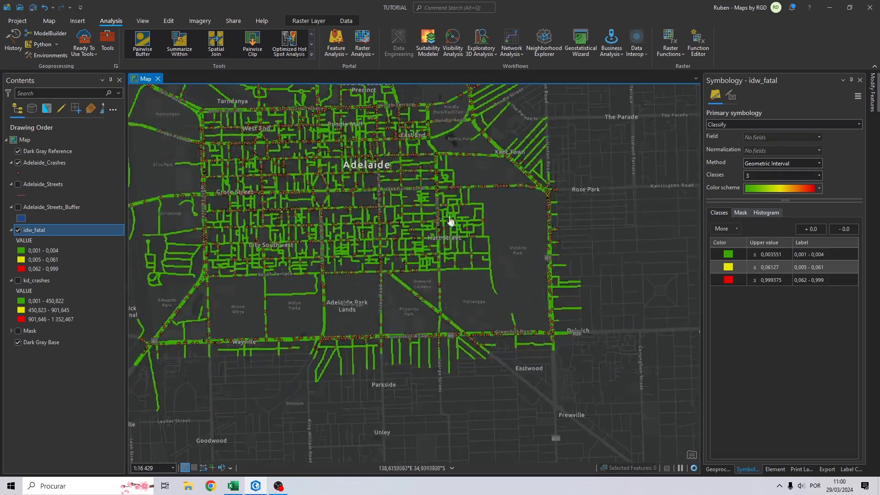
drag(389, 195, 459, 292)
drag(380, 221, 418, 294)
scroll(397, 244, up, 1)
scroll(356, 201, down, 2)
drag(321, 180, 362, 163)
drag(366, 248, 365, 230)
scroll(363, 222, up, 4)
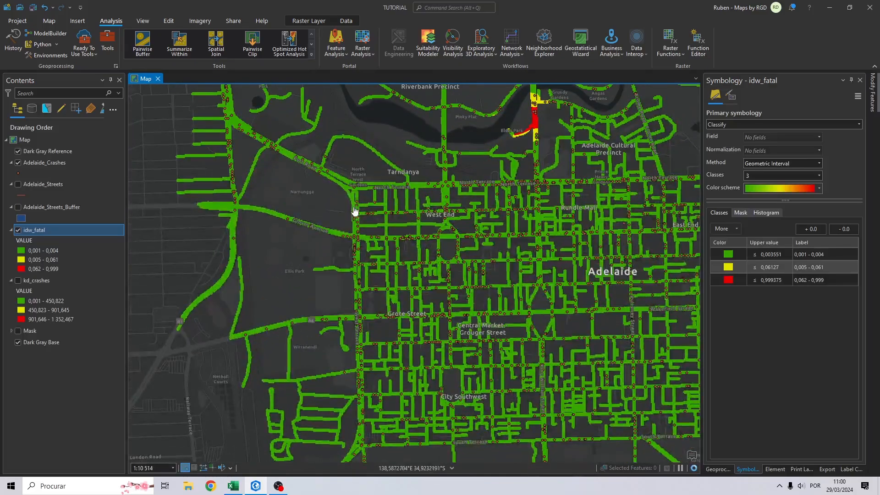
scroll(398, 188, down, 4)
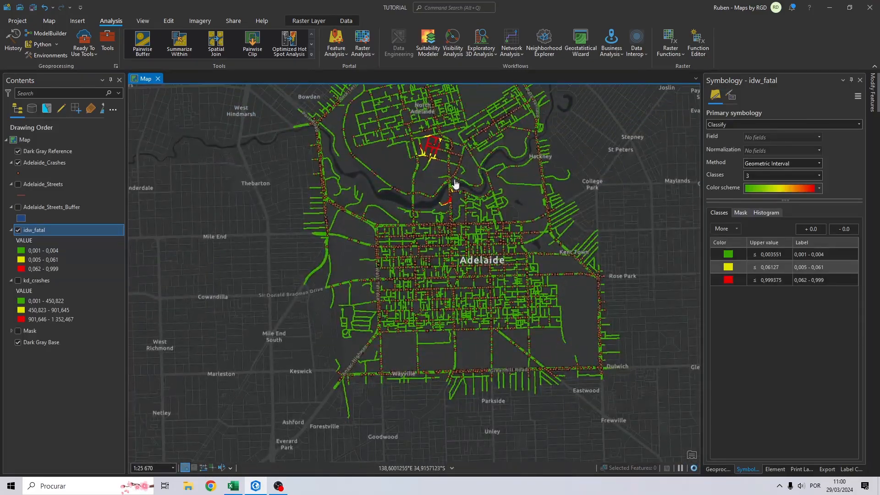
Hide idw_fatal and set up an IDW interpolation of Adelaide_Crashes with Serious_In as the Z value field
click(20, 231)
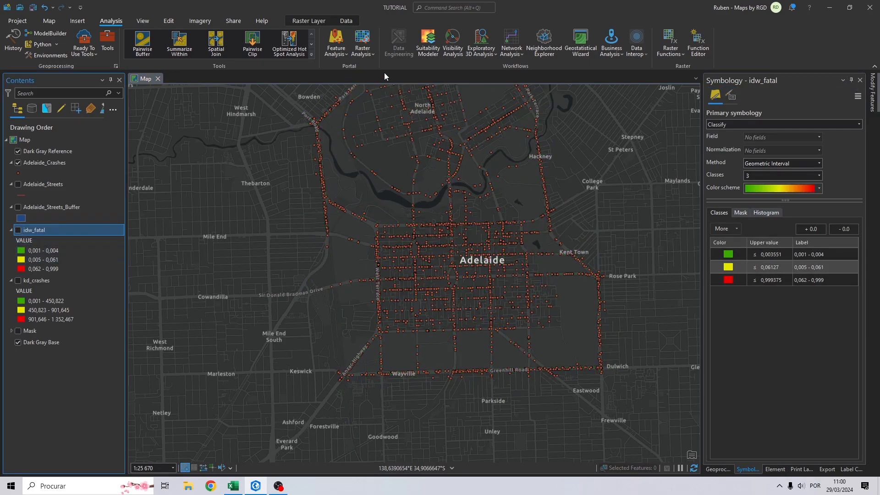
click(312, 54)
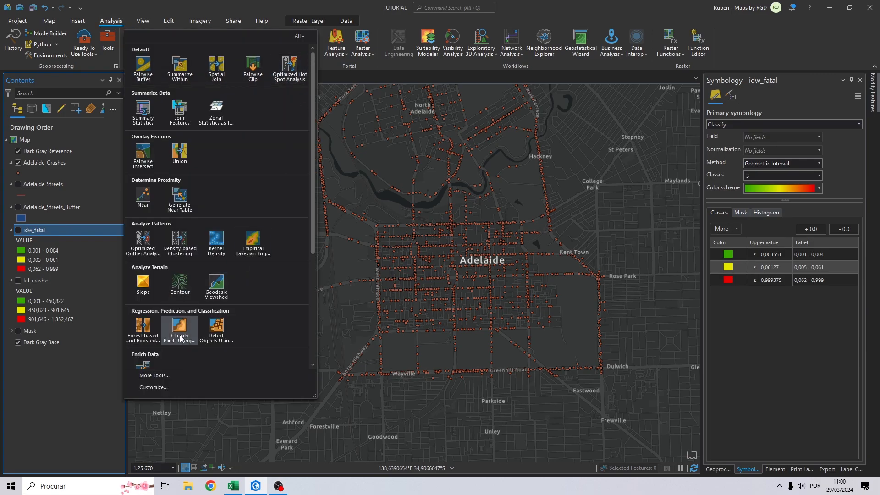
click(154, 375)
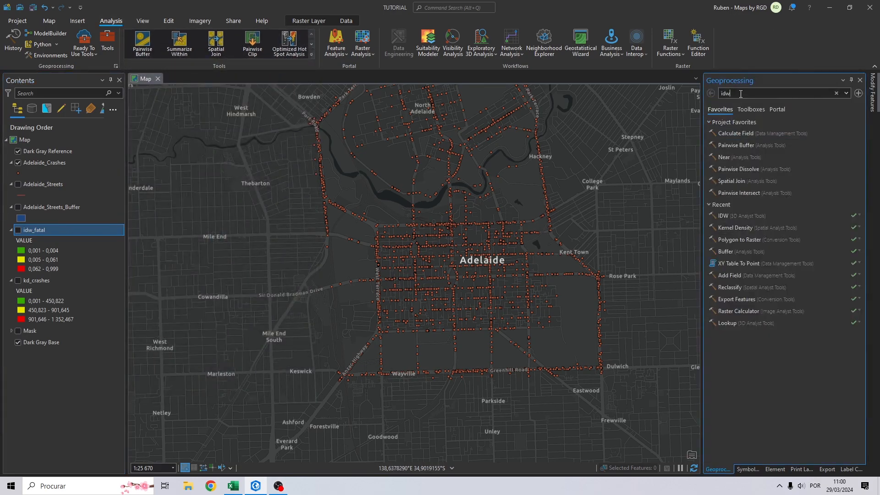
click(724, 218)
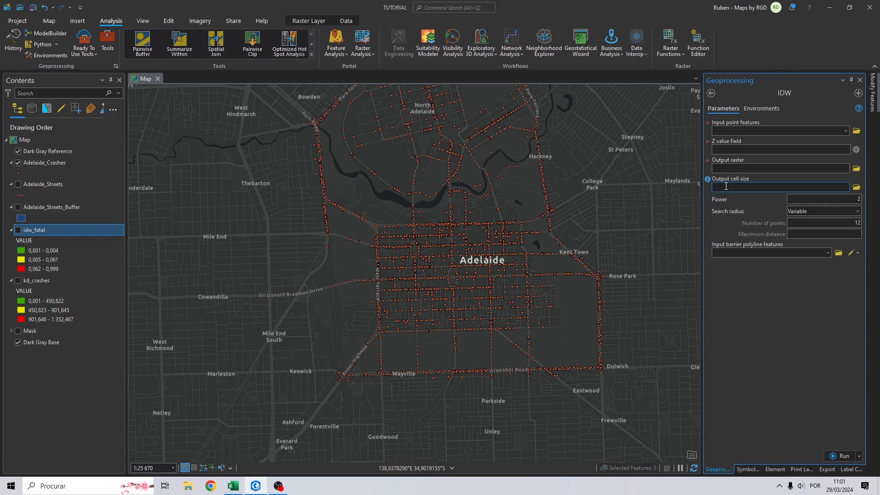
click(30, 162)
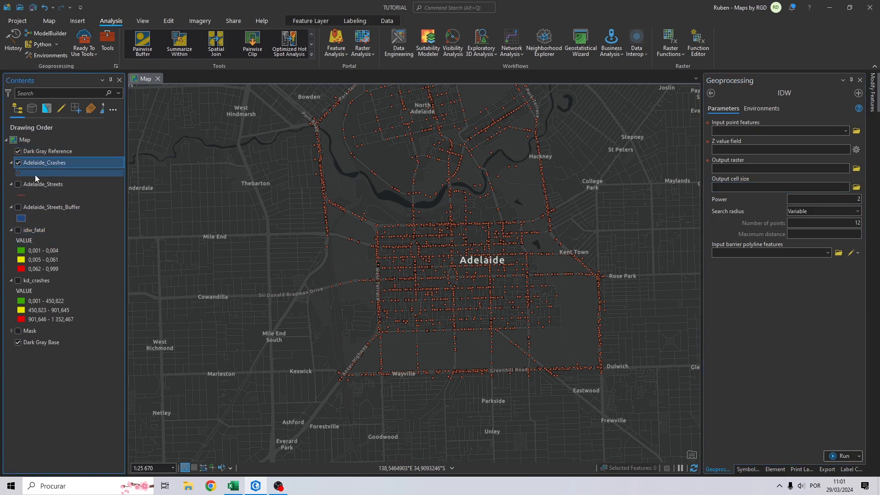
drag(731, 130, 733, 130)
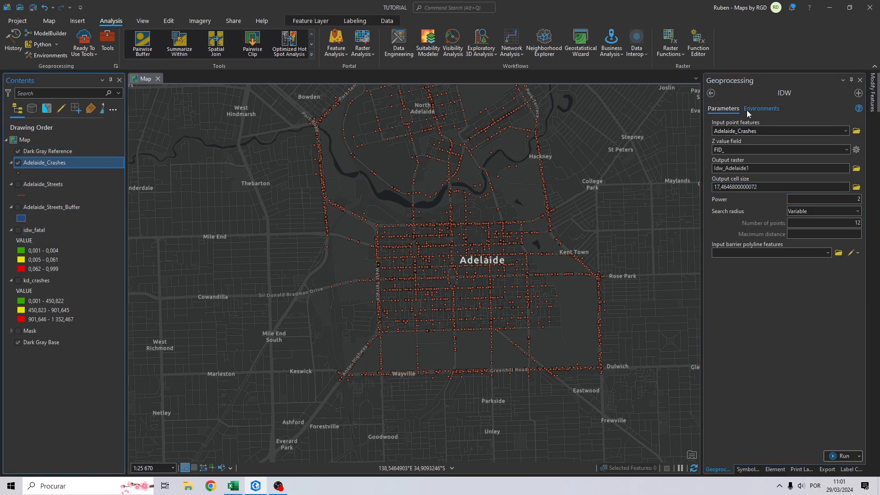
click(845, 150)
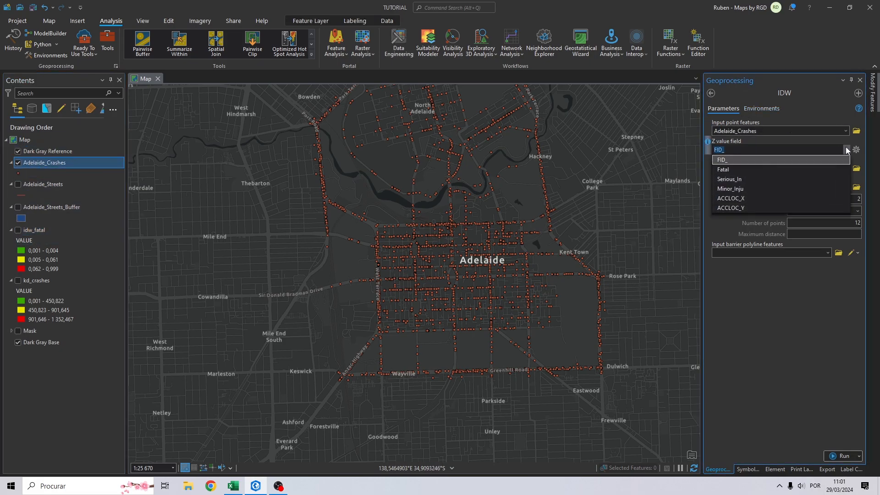
click(736, 180)
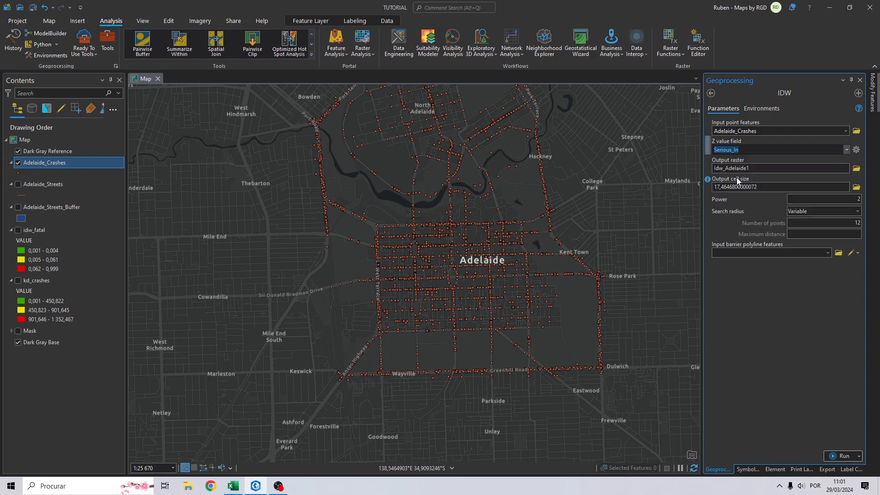
Save the IDW output raster as idw_si in the DATA folder and set the output cell size to 5
click(856, 169)
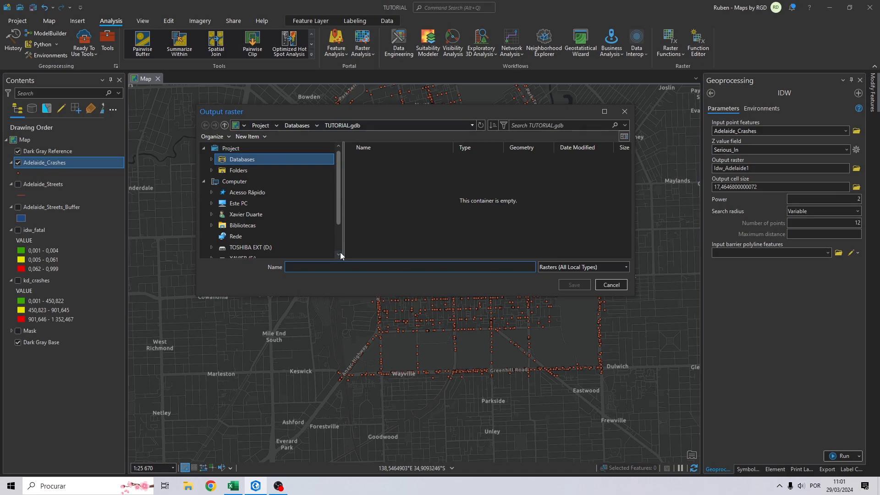
click(250, 203)
double_click(378, 163)
double_click(375, 167)
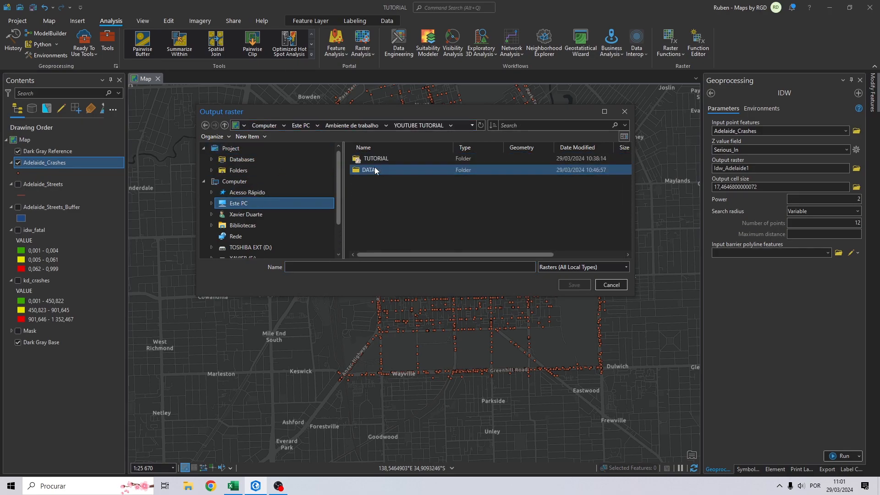
double_click(370, 171)
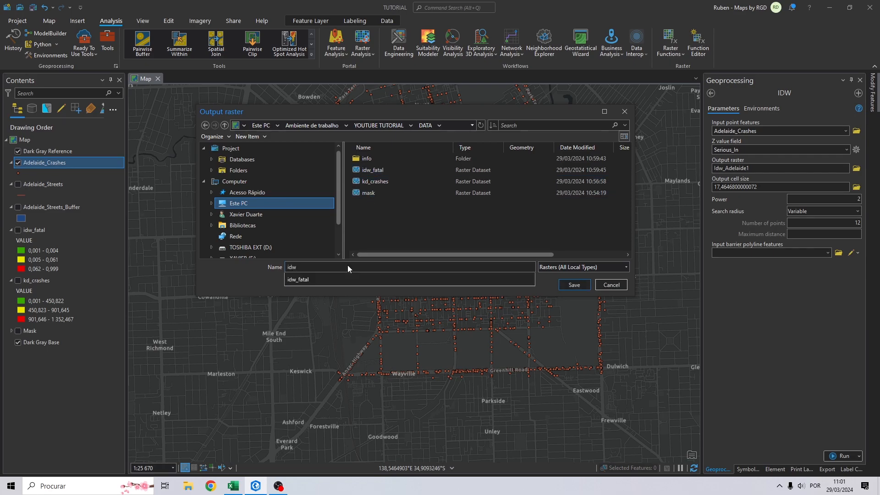
click(573, 285)
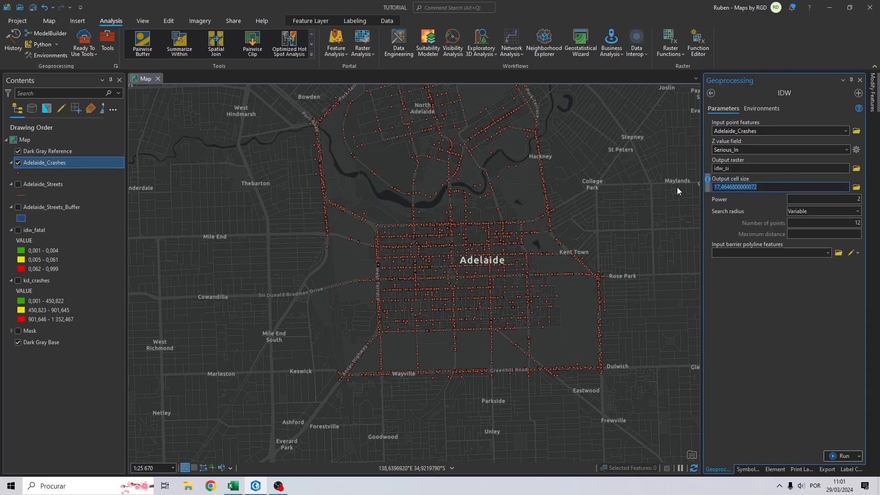
text(5)
Set the IDW output coordinate system to GDA2020_South_Australia_Lambert and the processing extent to the Adelaide_Streets_Buffer layer
click(752, 109)
click(844, 142)
click(826, 150)
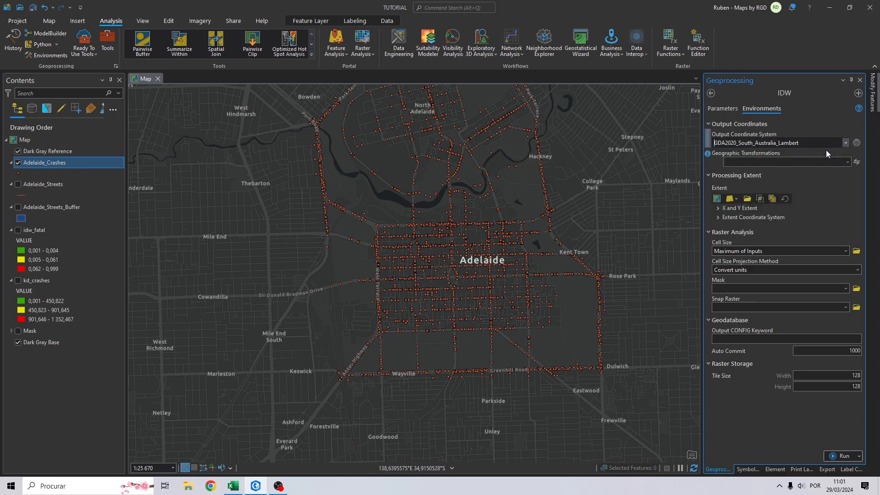
click(731, 199)
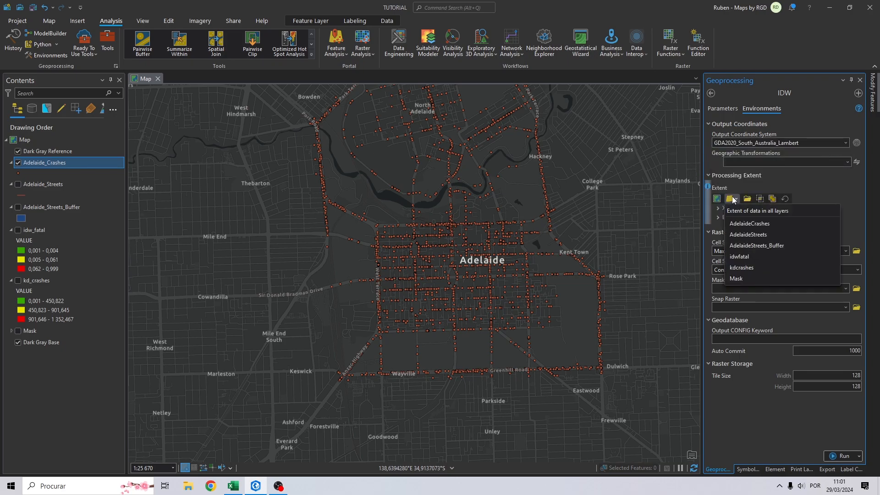
click(748, 246)
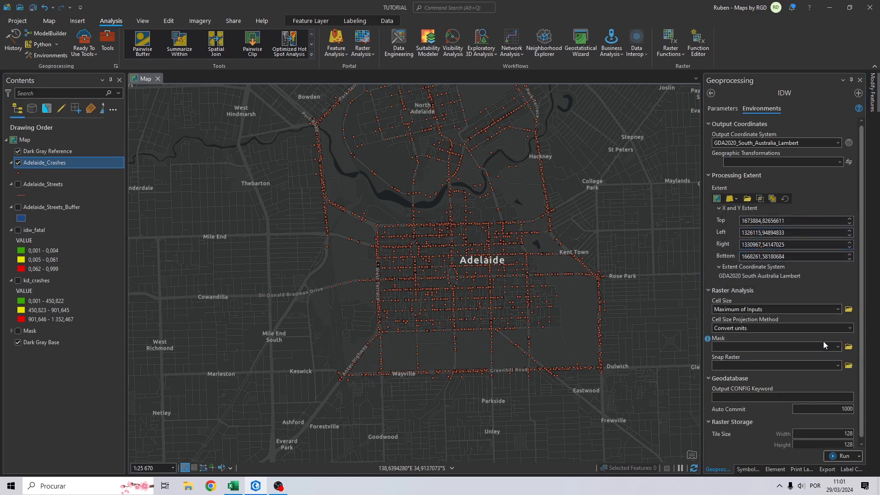
Assign the Mask layer as mask and snap raster for the serious-injury IDW, and run the tool
click(838, 346)
click(725, 393)
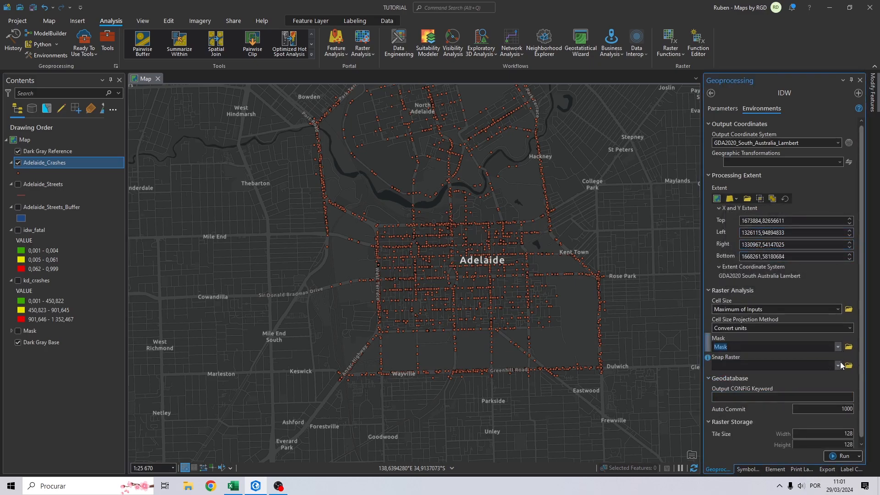
click(839, 365)
click(728, 394)
click(839, 457)
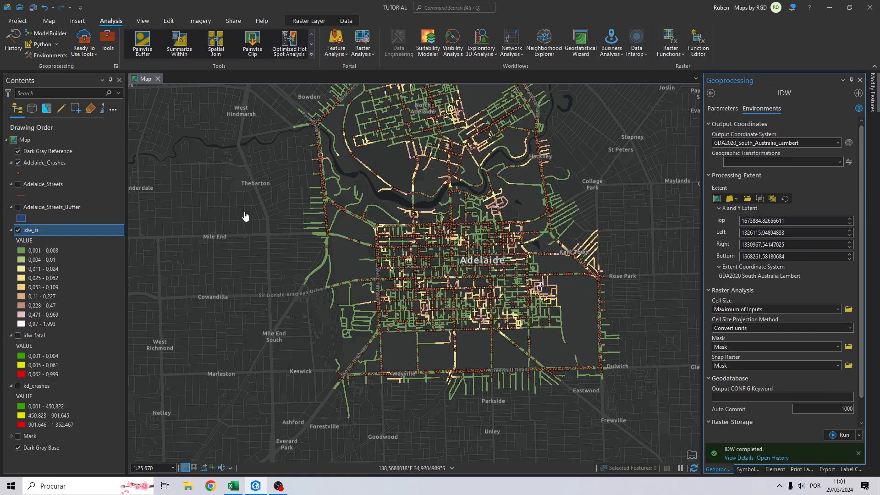
Reduce the idw_si layer's geometric interval classification to 3 classes
right_click(42, 231)
click(67, 228)
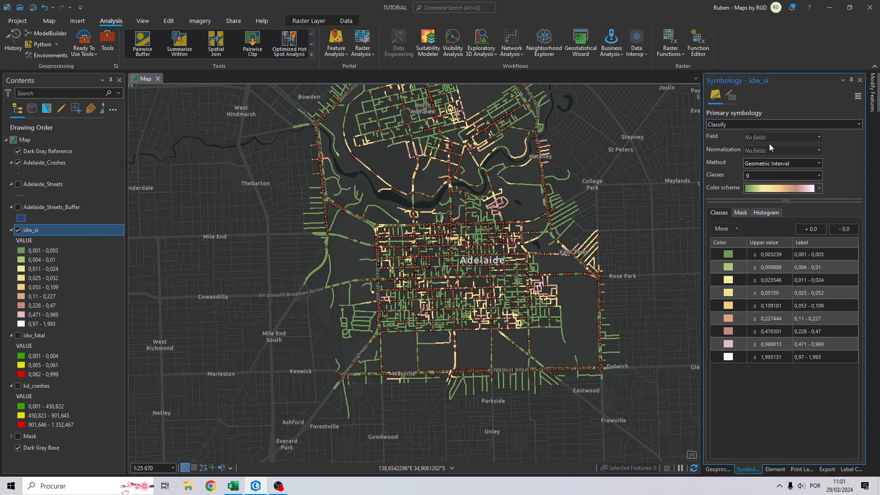
click(819, 176)
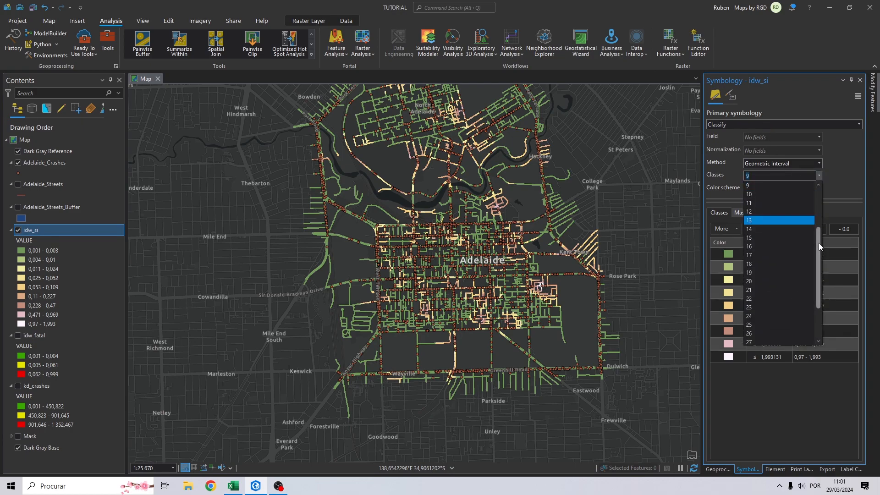
click(757, 202)
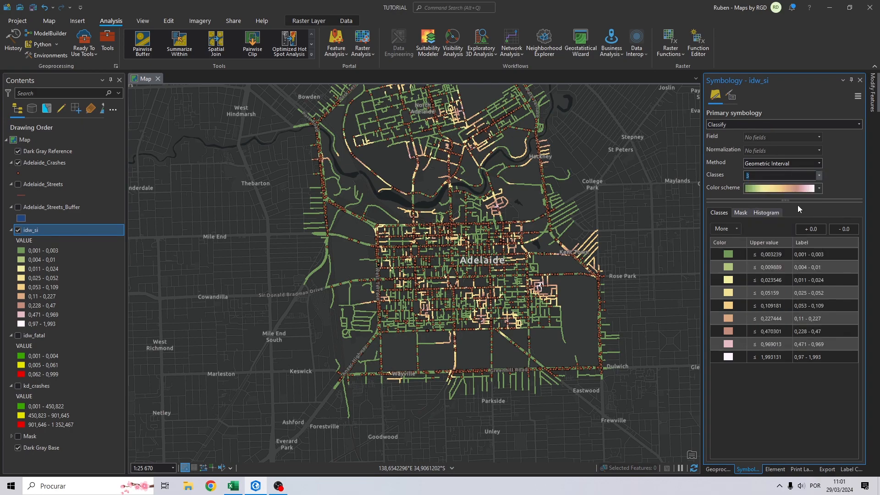
Change the idw_si color scheme to a Continuous Color Scheme and add a middle color stop
click(774, 189)
click(771, 326)
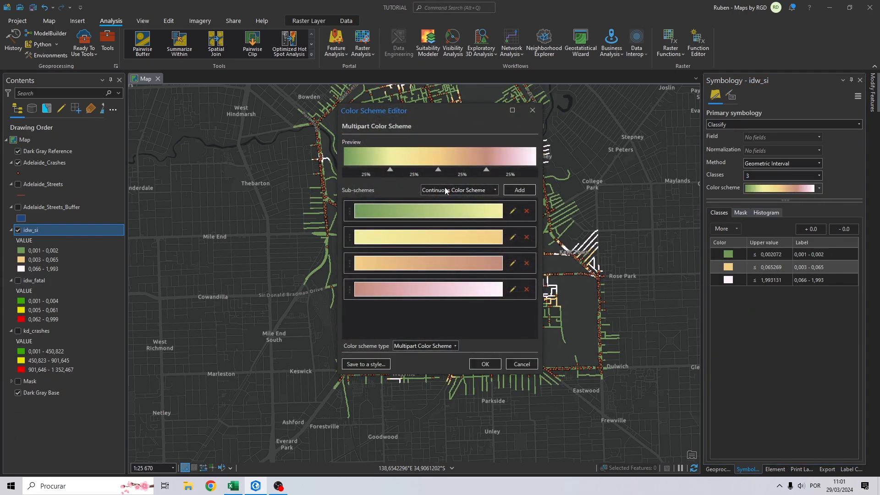
click(436, 346)
click(421, 363)
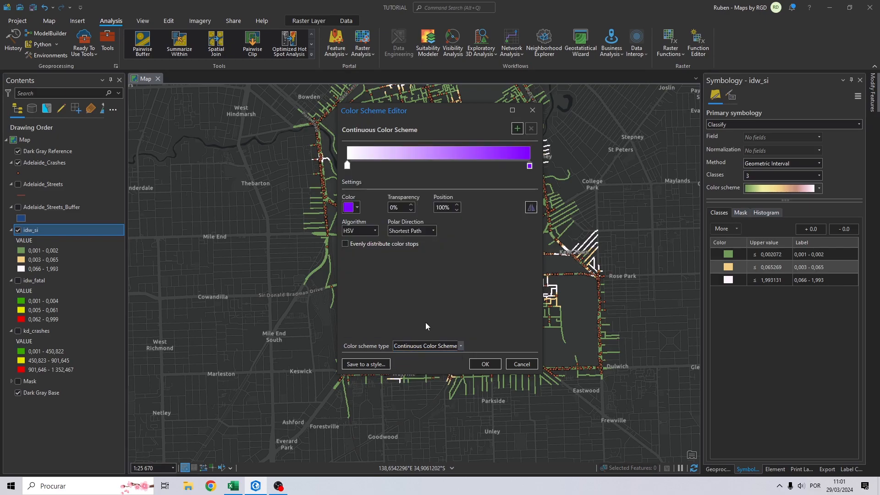
click(517, 128)
Color the idw_si scheme's first stop green, middle stop yellow and last stop red, and apply the scheme
click(347, 166)
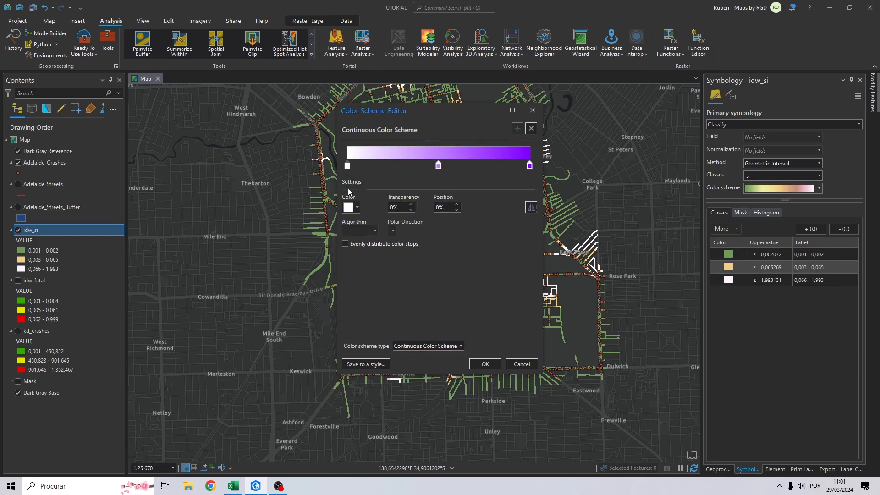
click(357, 207)
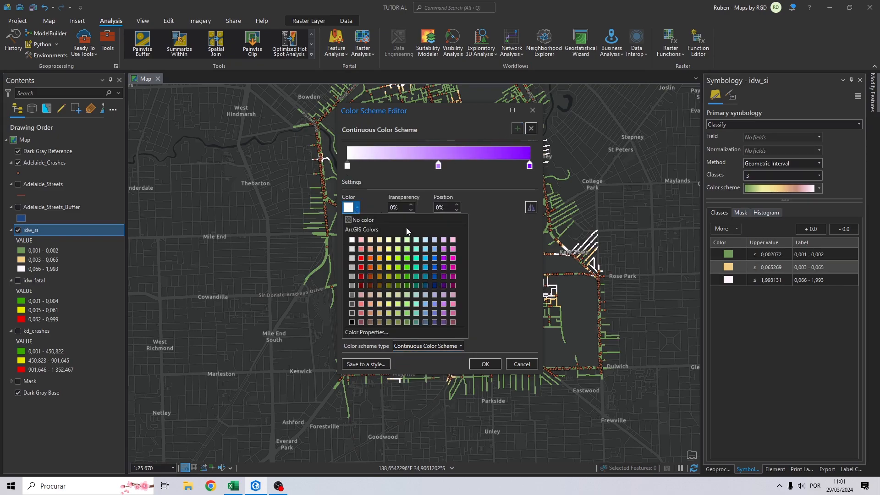
click(410, 272)
click(438, 166)
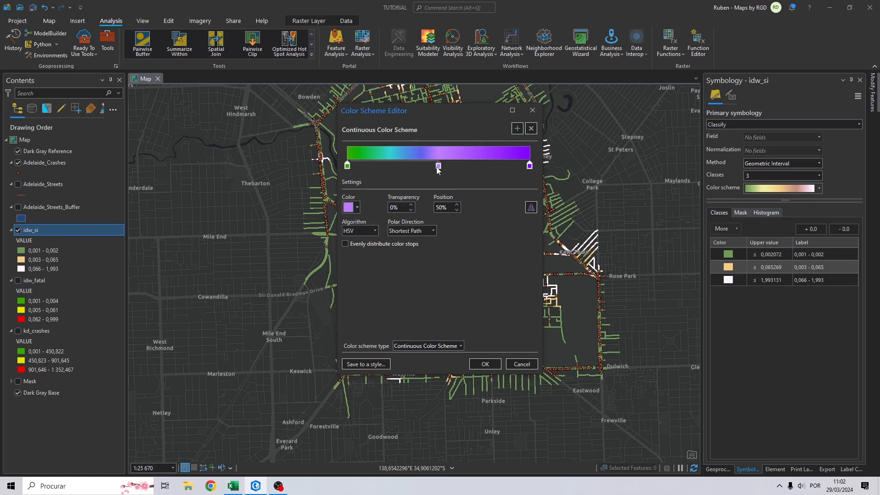
click(357, 208)
click(388, 268)
click(529, 166)
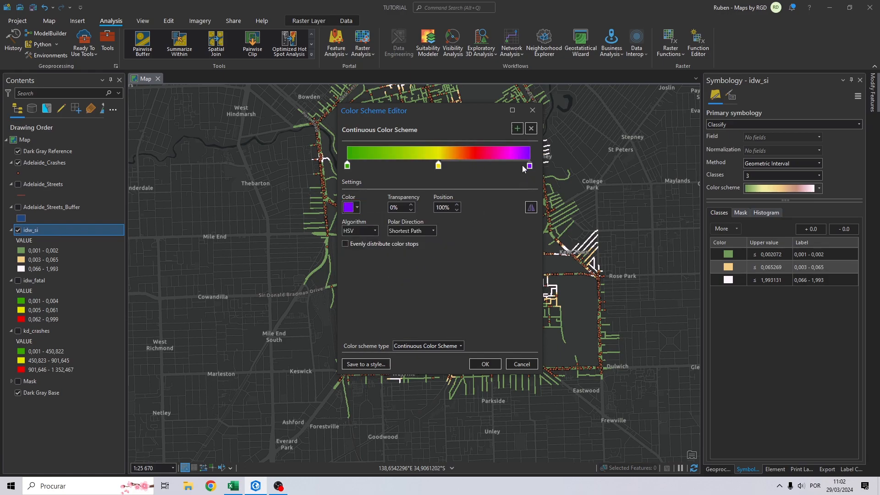
click(357, 208)
click(370, 277)
click(484, 364)
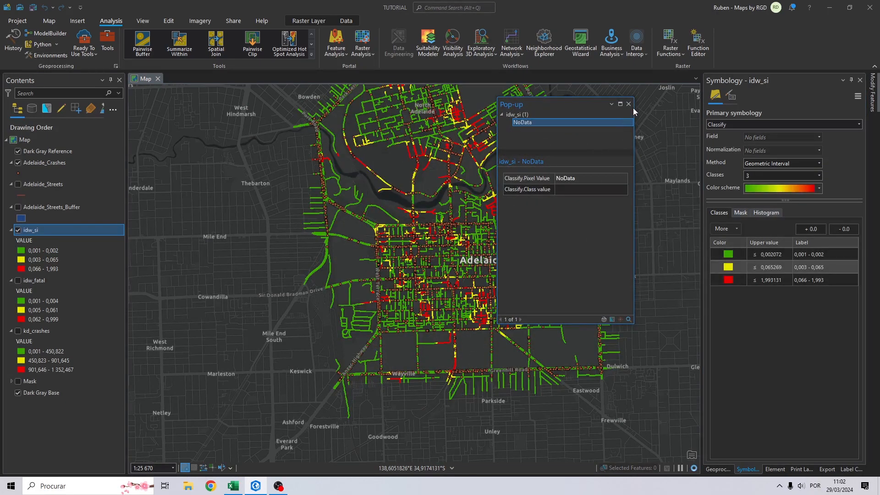
Examine the idw_si raster across Adelaide with the Adelaide_Crashes points hidden and then shown
click(18, 162)
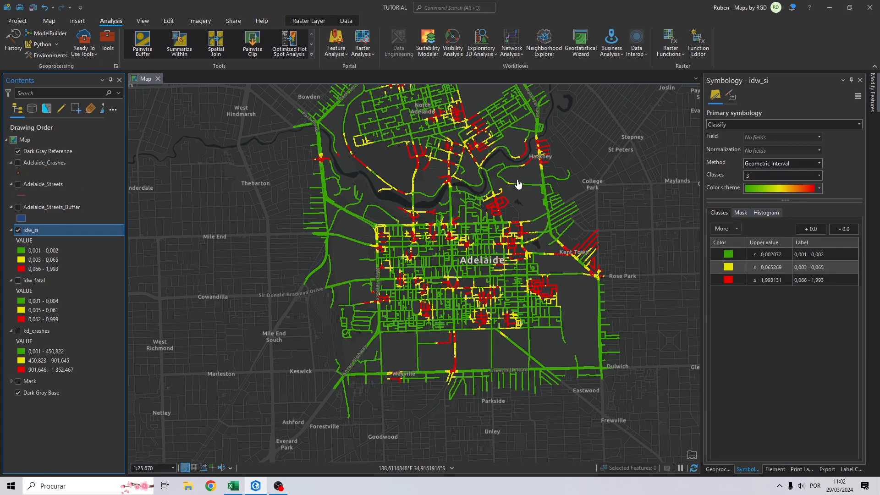
drag(527, 190, 468, 219)
scroll(525, 217, up, 2)
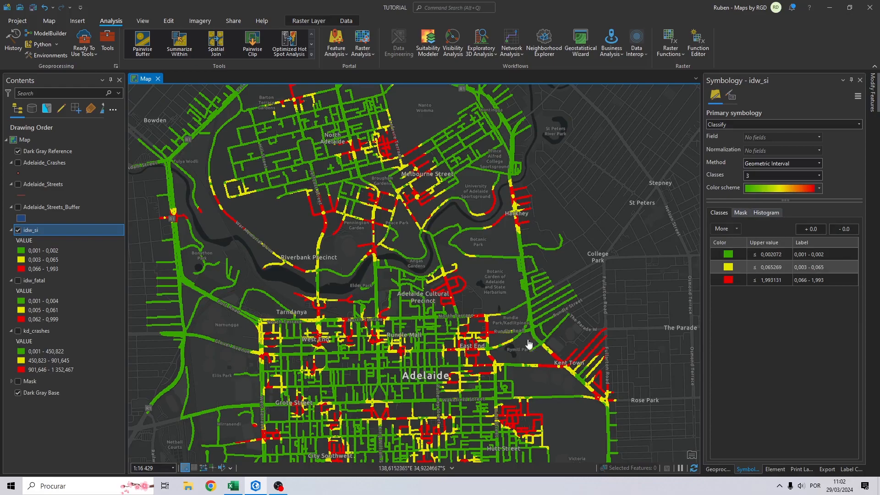
drag(529, 340, 520, 199)
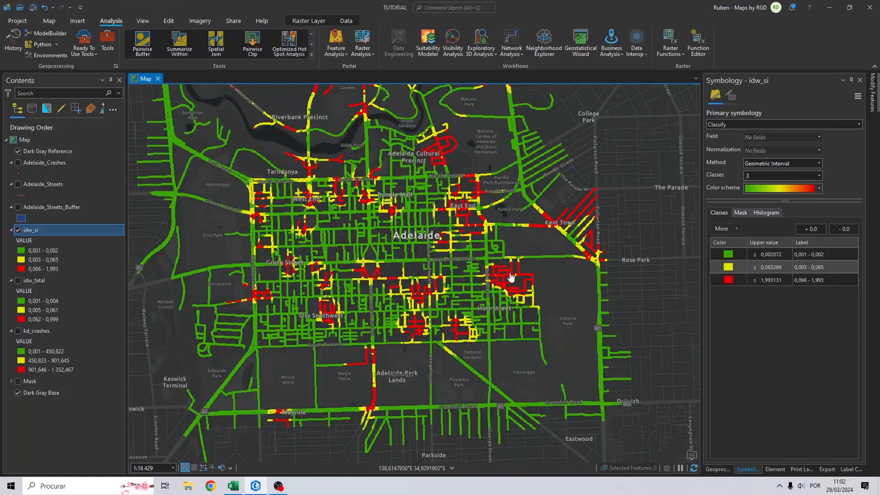
drag(308, 317, 377, 419)
click(21, 166)
click(19, 163)
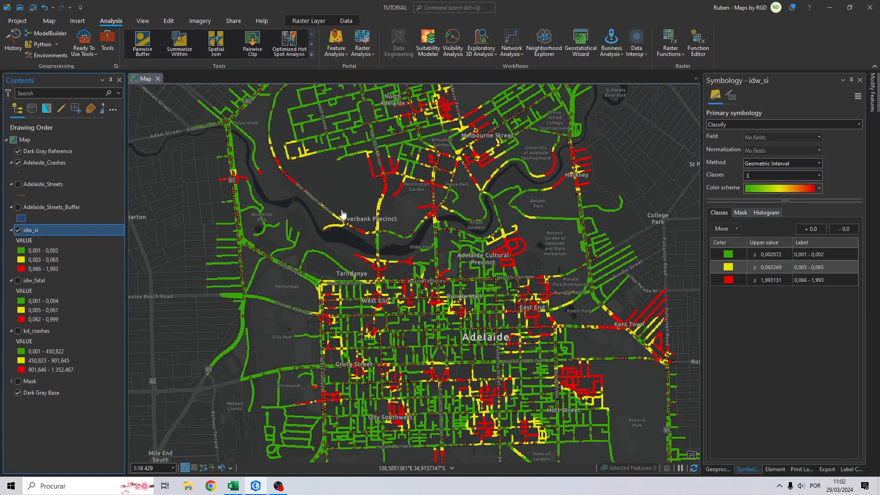
drag(531, 263, 404, 187)
drag(392, 338, 449, 231)
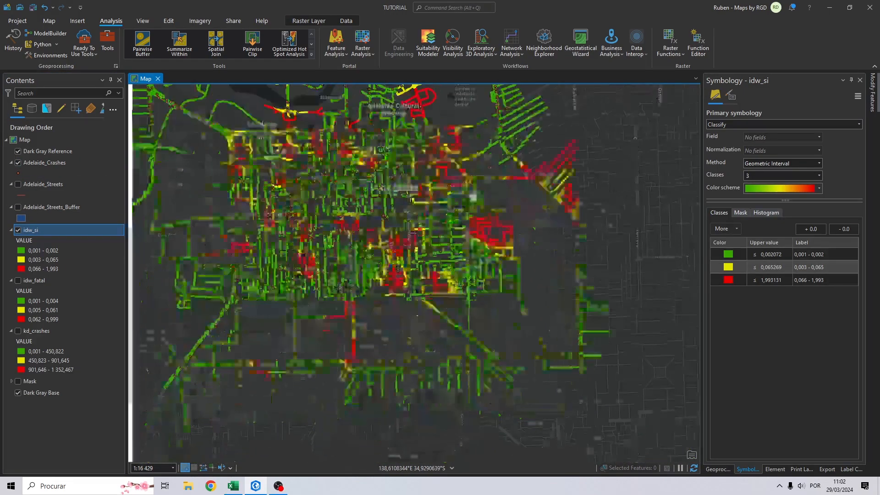
Inspect the Serious_In attribute of a crash point on the high-risk stretch in Wayville, and return to the whole-city view
scroll(281, 343, up, 5)
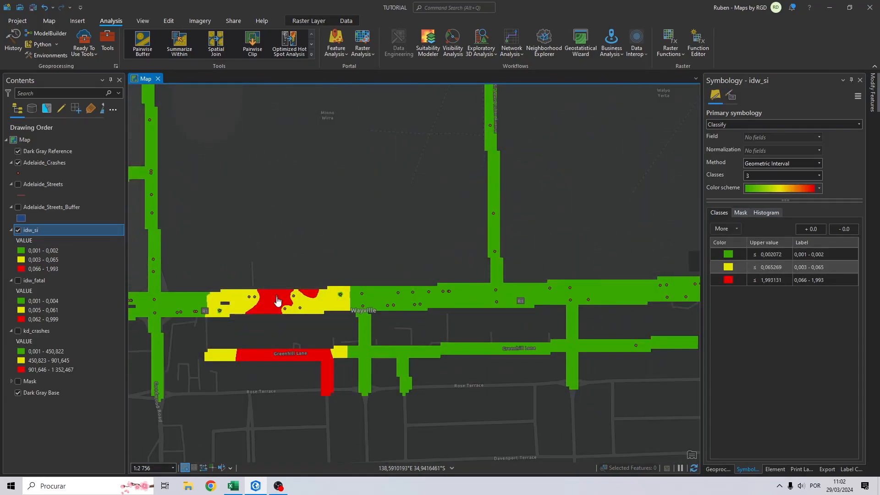
click(277, 298)
drag(541, 210, 525, 207)
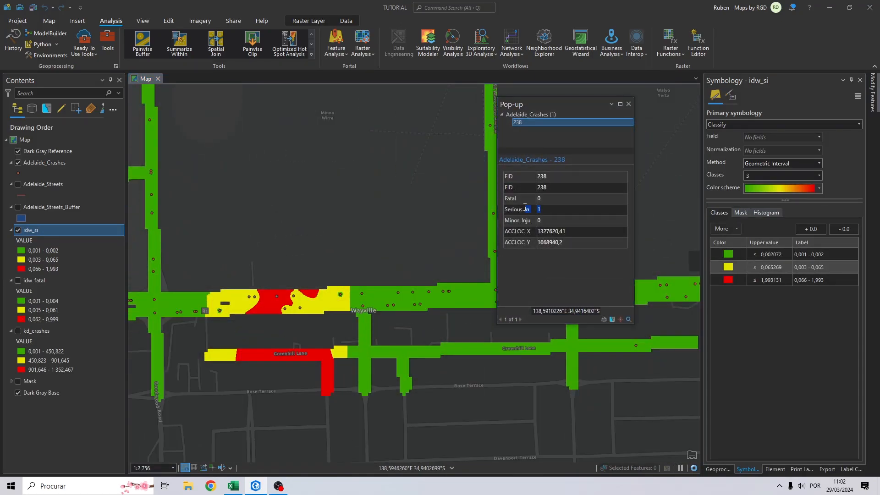
scroll(385, 215, down, 2)
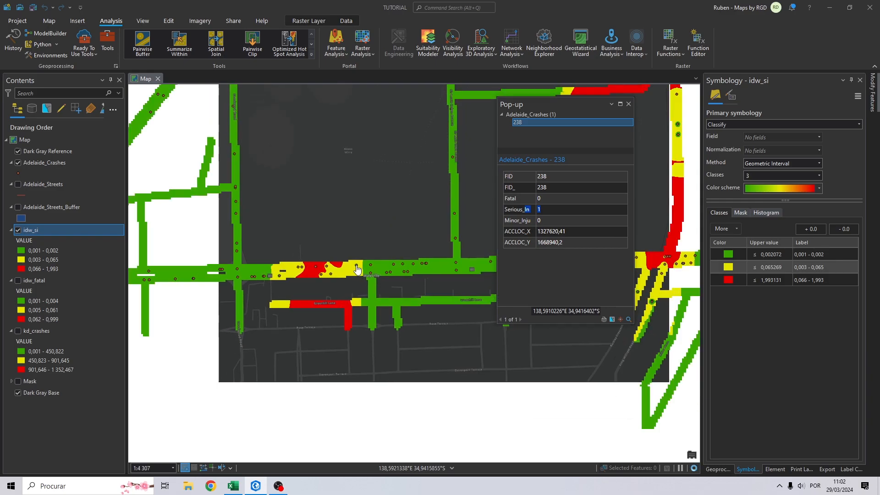
click(357, 265)
drag(270, 142, 318, 191)
scroll(318, 195, down, 3)
click(628, 104)
scroll(415, 246, down, 2)
drag(406, 176, 390, 216)
scroll(390, 215, down, 2)
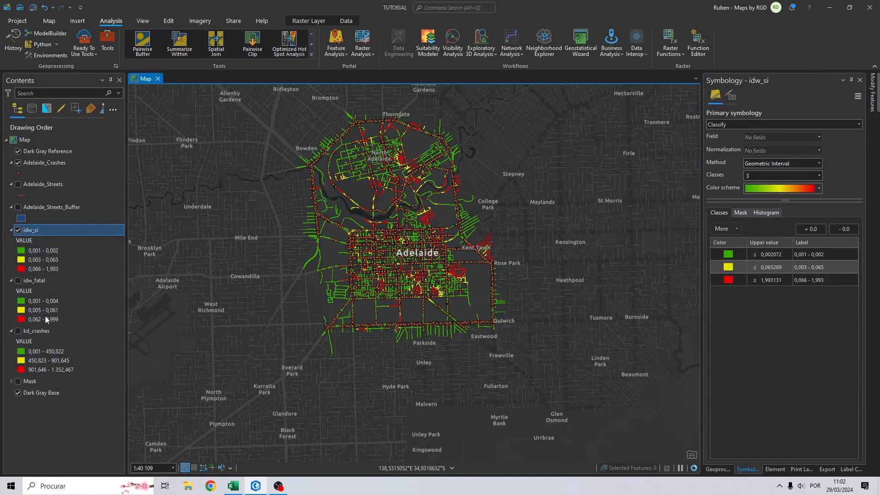
Hide the idw_si layer and set up the IDW tool with Adelaide_Crashes as input points and Minor_Inju as Z value field
click(19, 230)
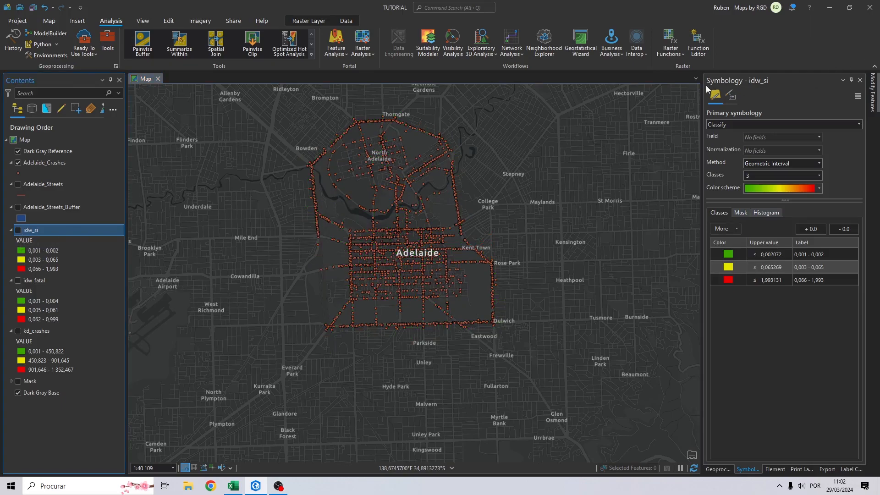
click(311, 54)
click(211, 376)
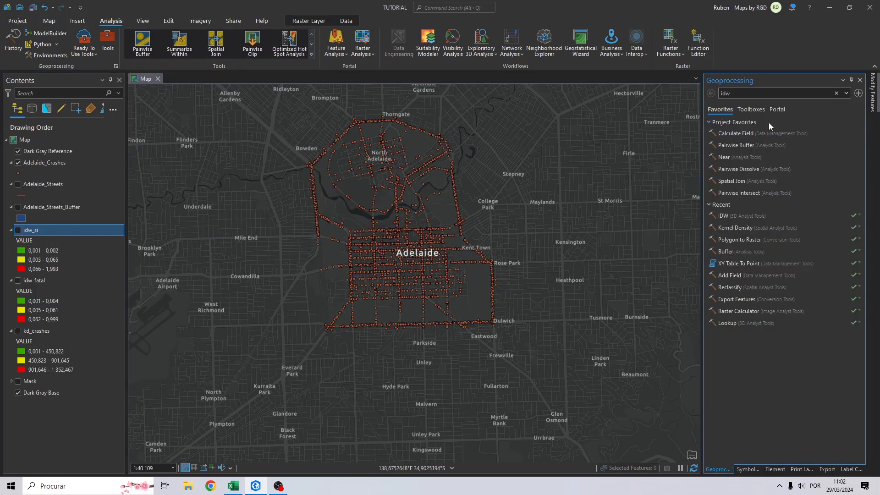
click(726, 218)
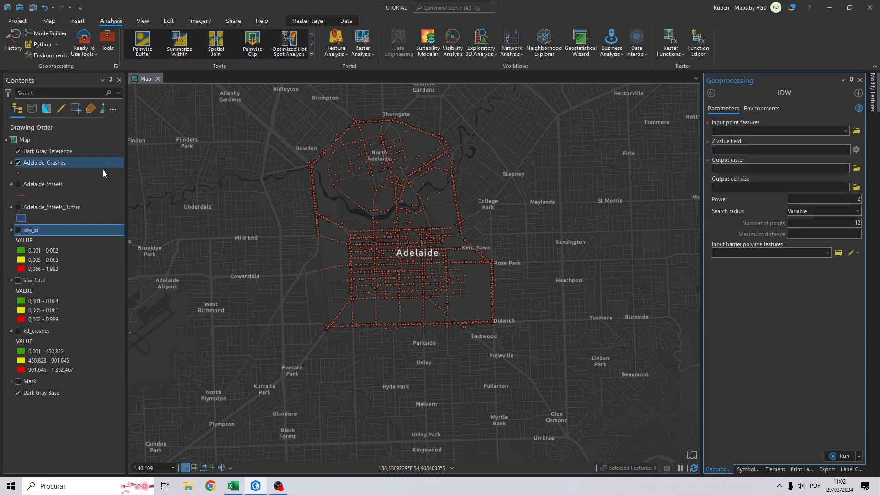
drag(36, 164, 779, 131)
click(846, 149)
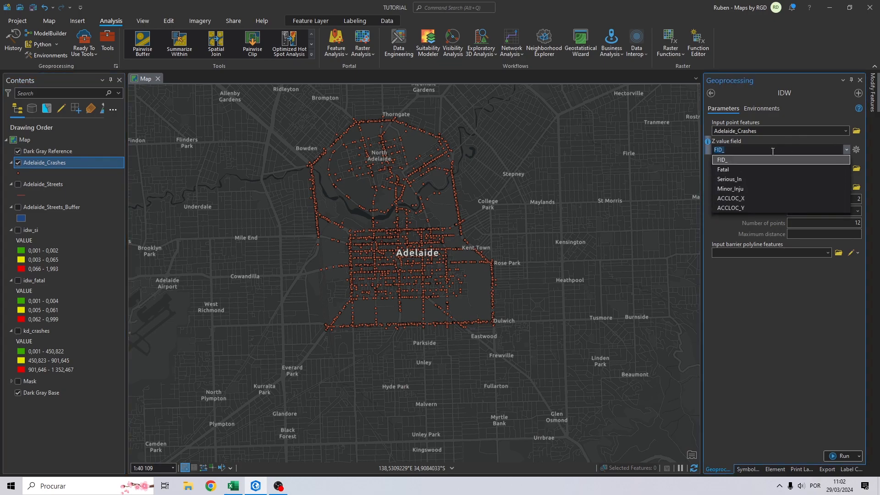
click(726, 188)
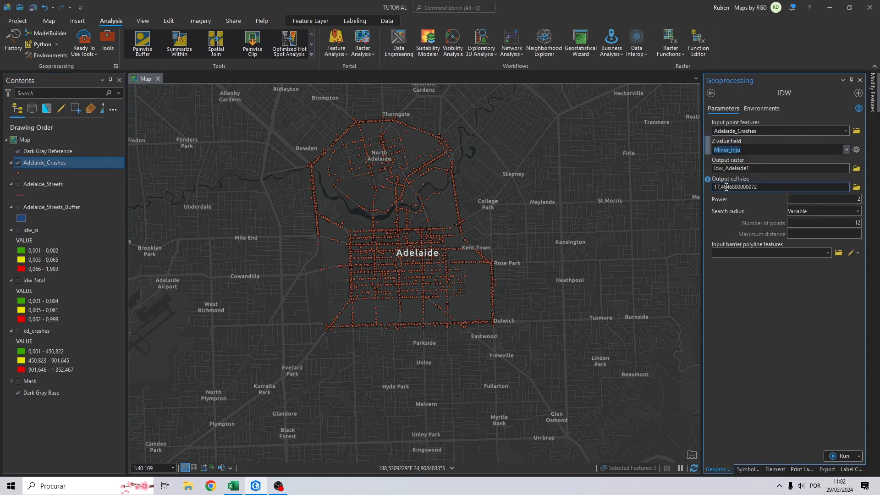
Save the IDW output raster as idw_mi in the DATA folder and set the output cell size to 5
click(856, 168)
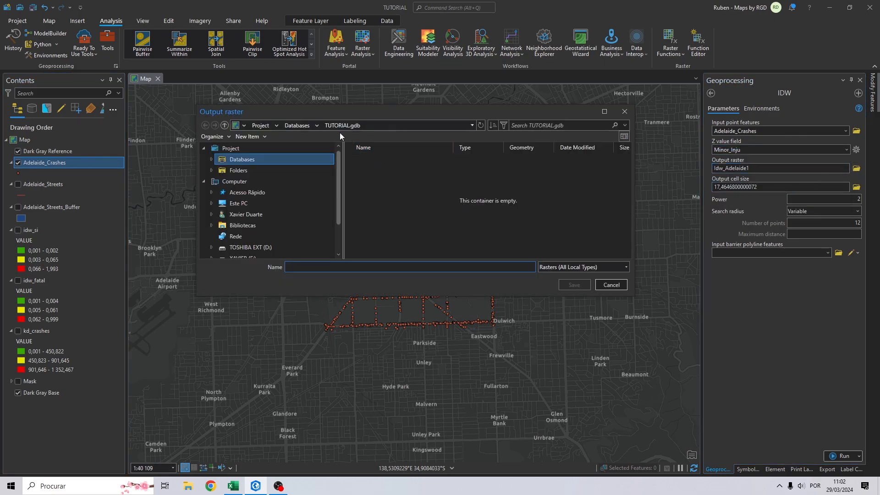
click(243, 203)
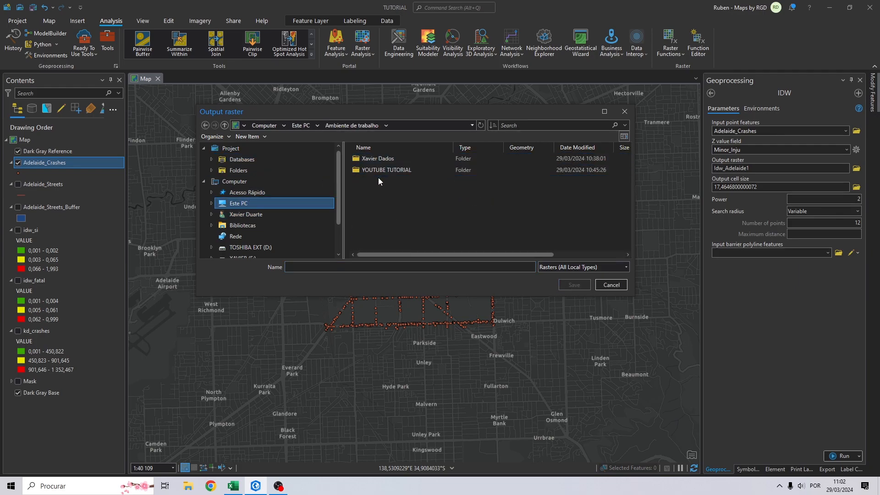
double_click(377, 170)
double_click(368, 173)
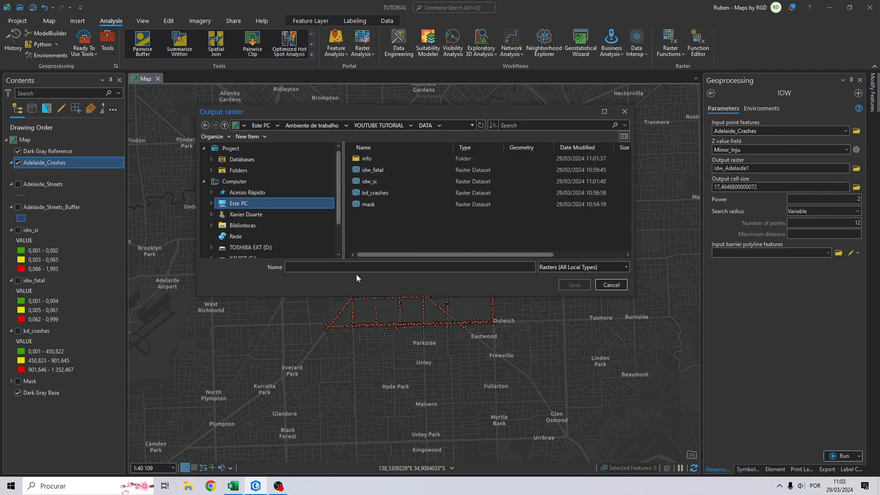
text(idw)
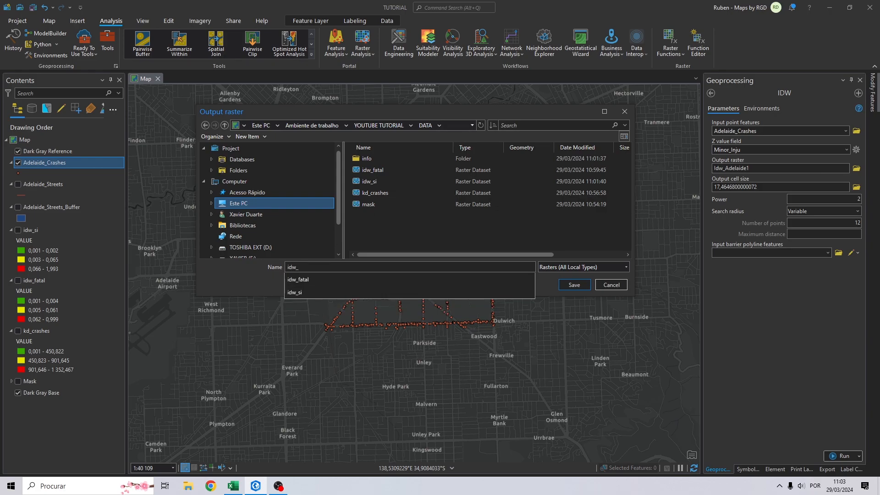
text(_mi)
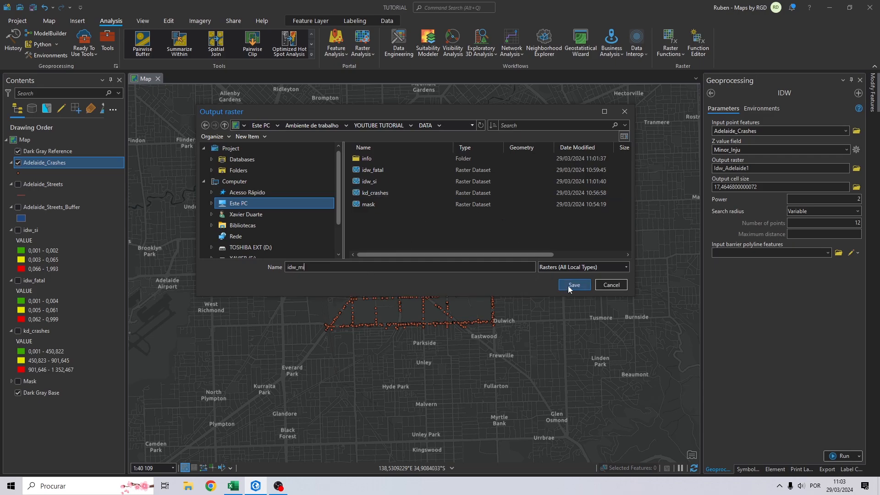
click(571, 285)
drag(774, 186, 651, 193)
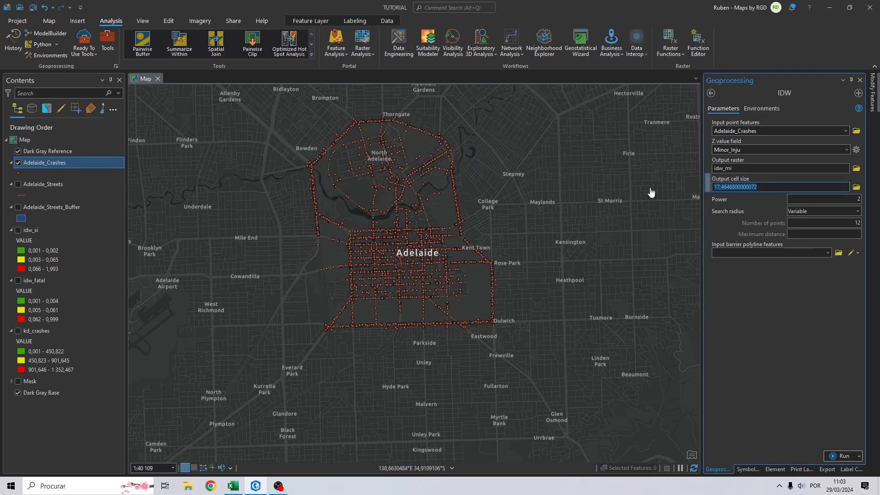
text(5)
Set the minor-injury IDW's output coordinate system to GDA2020_South_Australia_Lambert and its processing extent to the Adelaide_Streets_Buffer layer
click(752, 109)
click(845, 142)
click(735, 152)
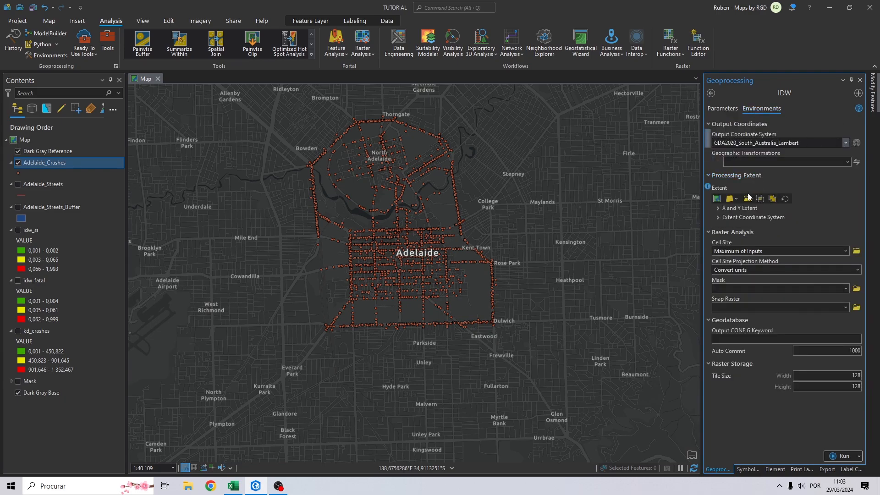
click(735, 199)
click(757, 246)
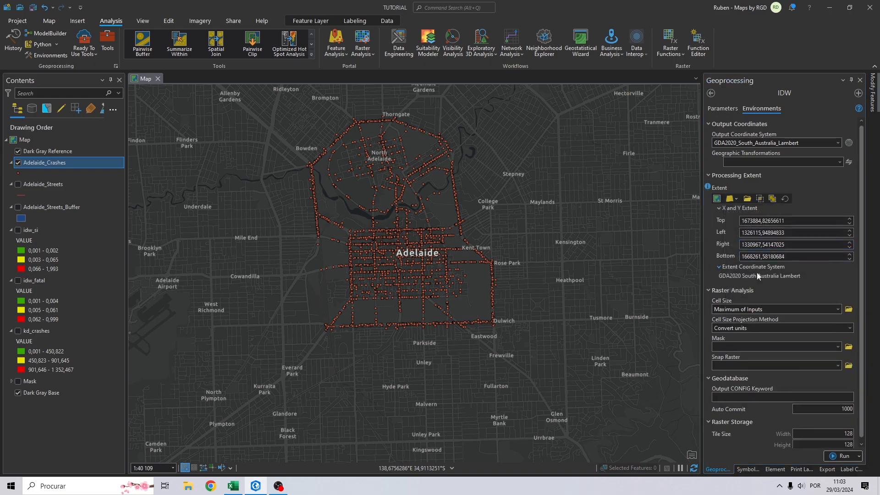
Assign the Mask layer as mask and snap raster for the minor-injury IDW, and run the tool
click(839, 347)
click(762, 403)
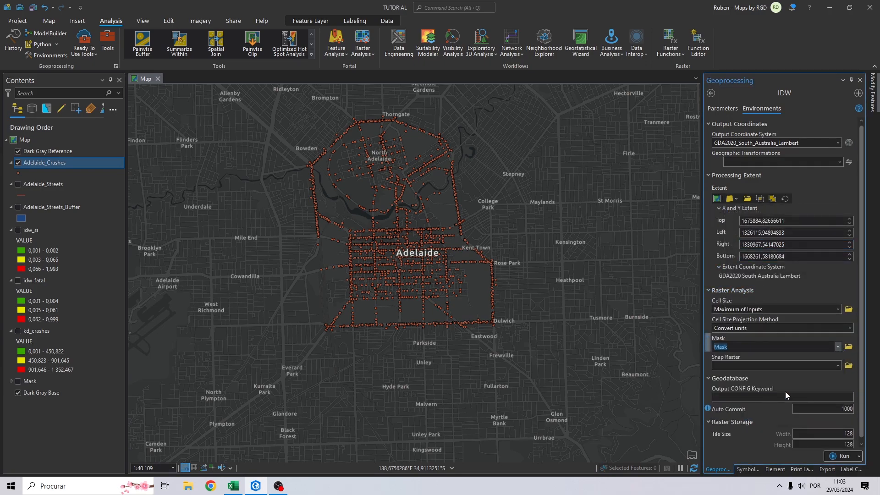
click(839, 365)
click(723, 404)
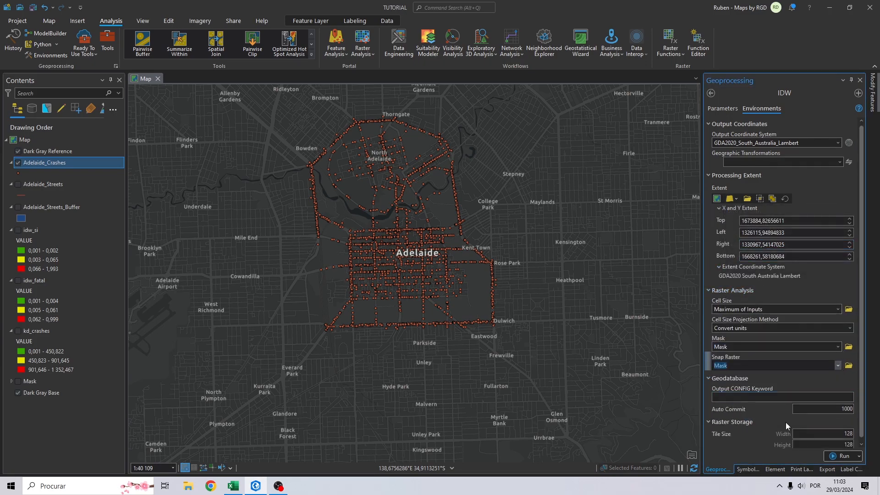
click(842, 455)
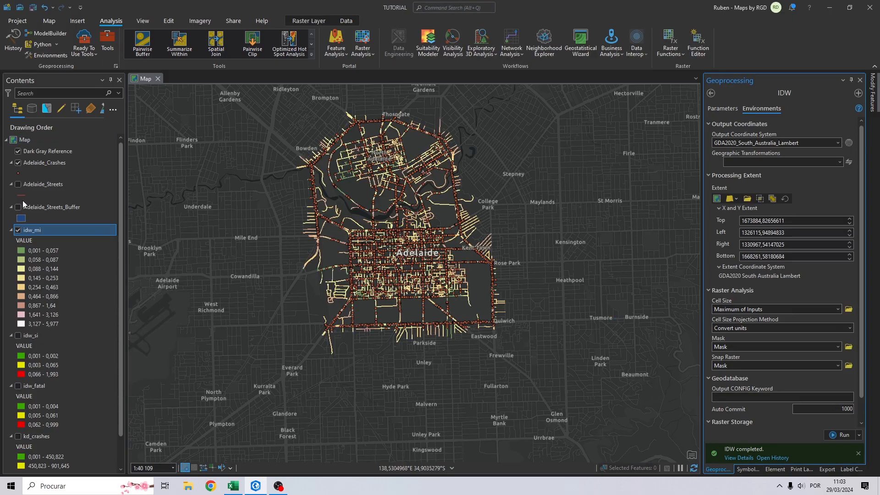
Reduce the idw_mi layer's geometric interval classification to 3 classes
right_click(42, 230)
click(49, 230)
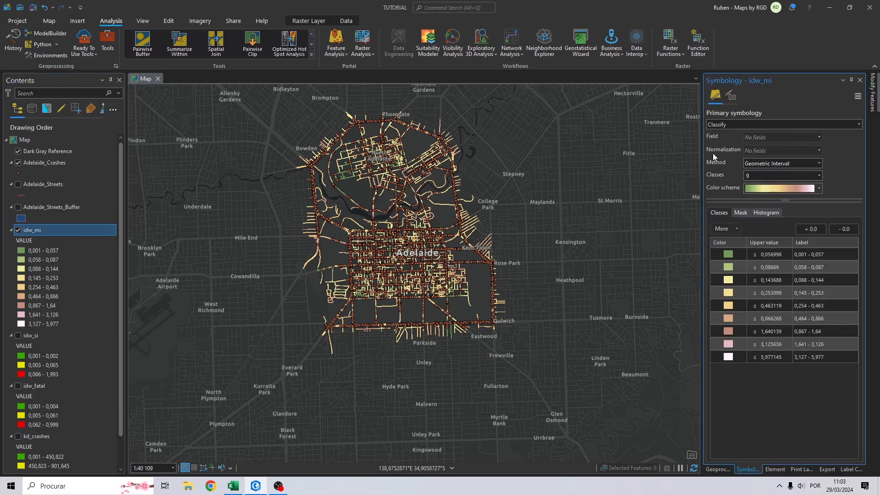
click(820, 176)
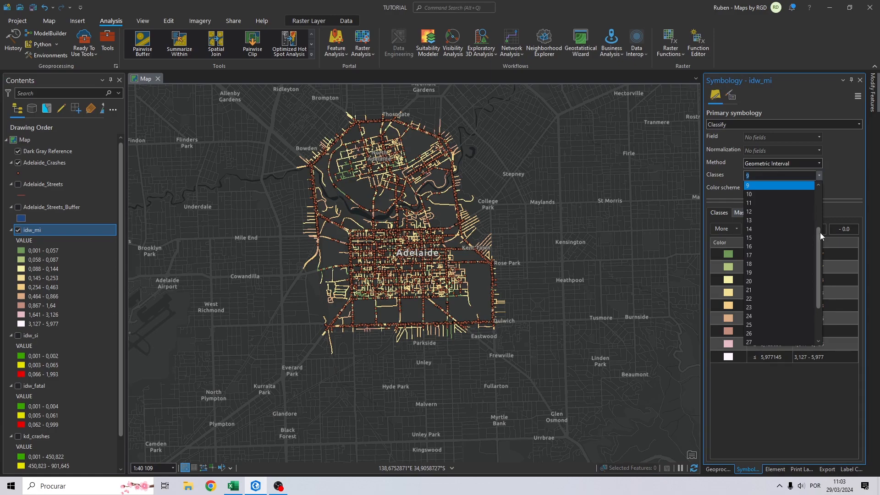
click(760, 199)
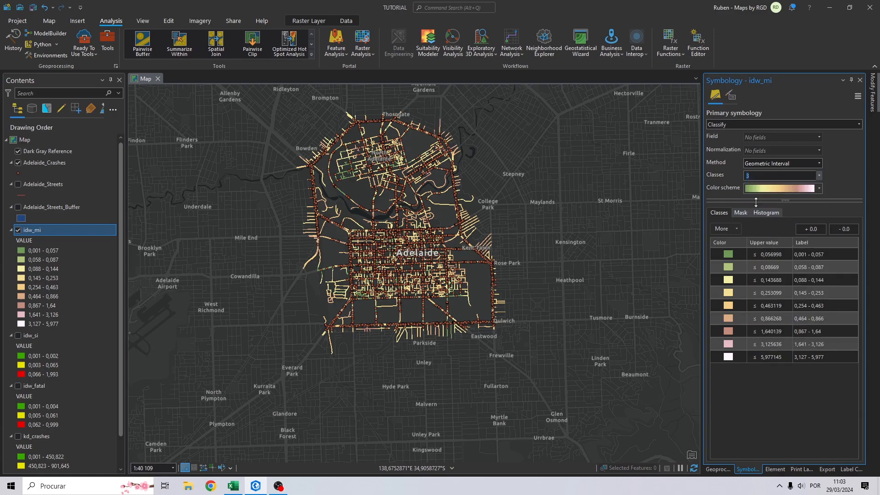
Switch the idw_mi color scheme to a continuous scheme, adding a middle color stop and making the first stop green
click(782, 192)
click(768, 328)
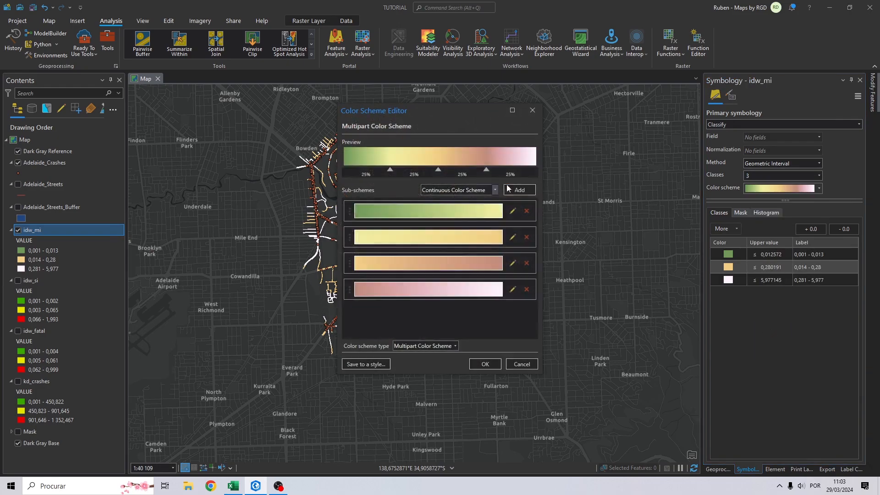
click(435, 345)
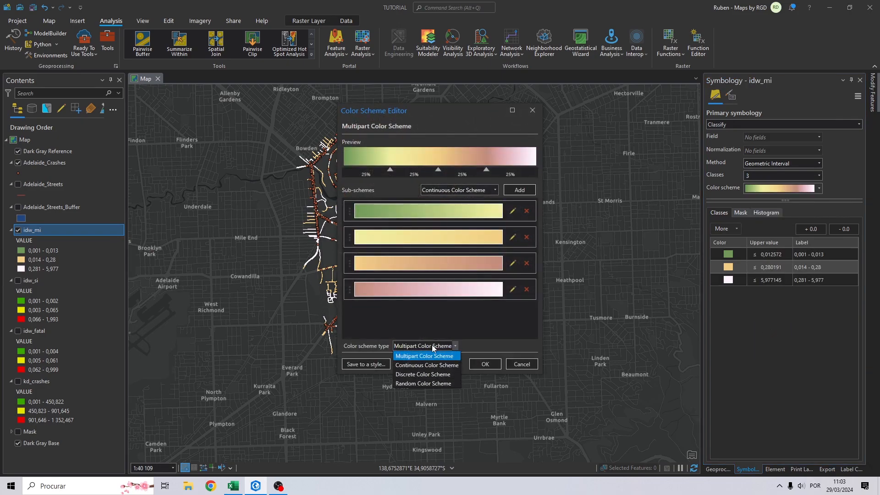
click(424, 365)
click(516, 128)
click(347, 165)
click(353, 207)
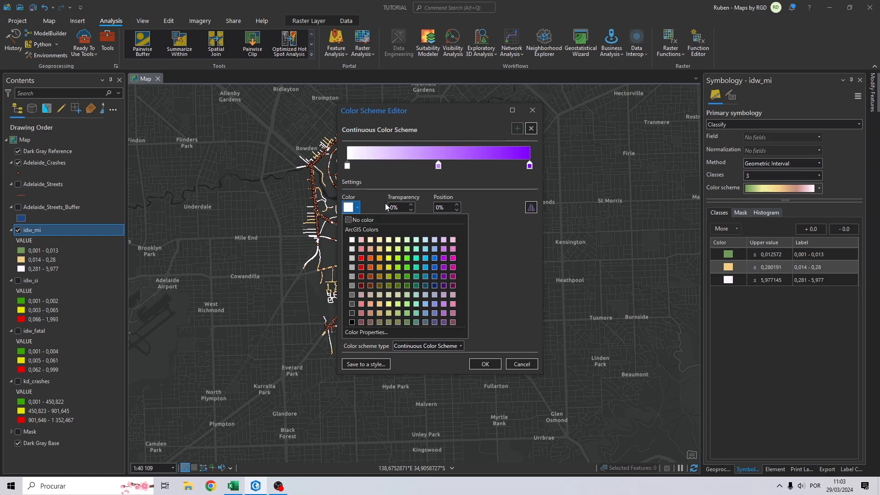
click(407, 276)
Color the scheme's middle stop yellow and its end stop red, and apply the scheme to idw_mi
click(438, 166)
click(354, 207)
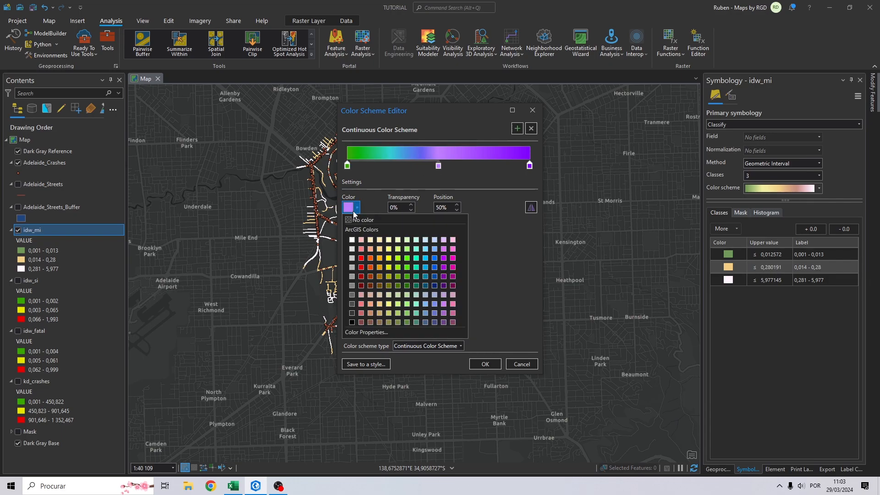
click(388, 267)
click(529, 166)
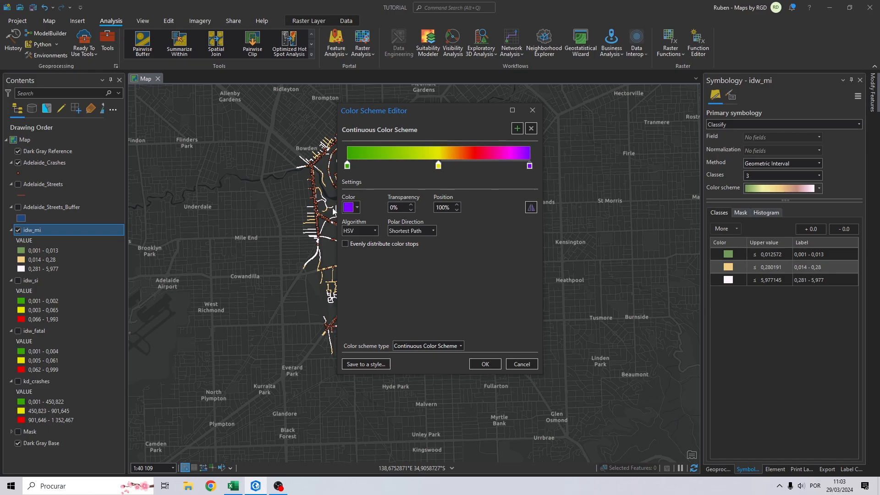
click(354, 207)
click(361, 267)
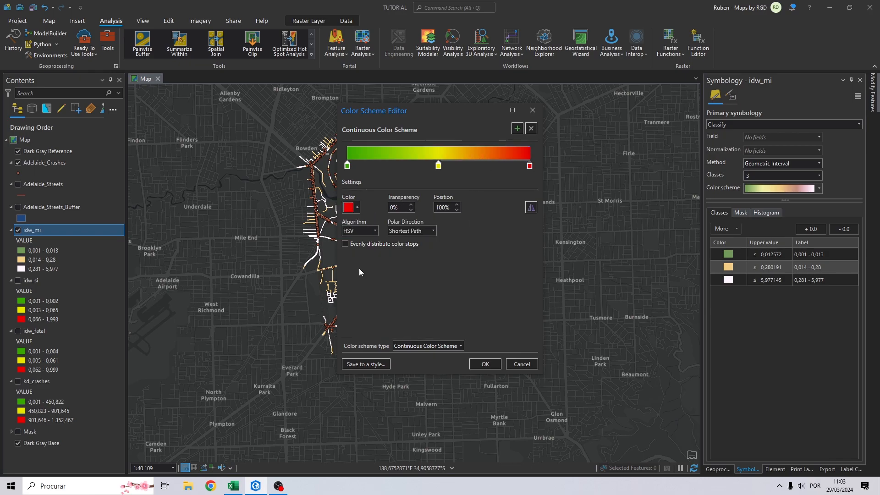
click(486, 364)
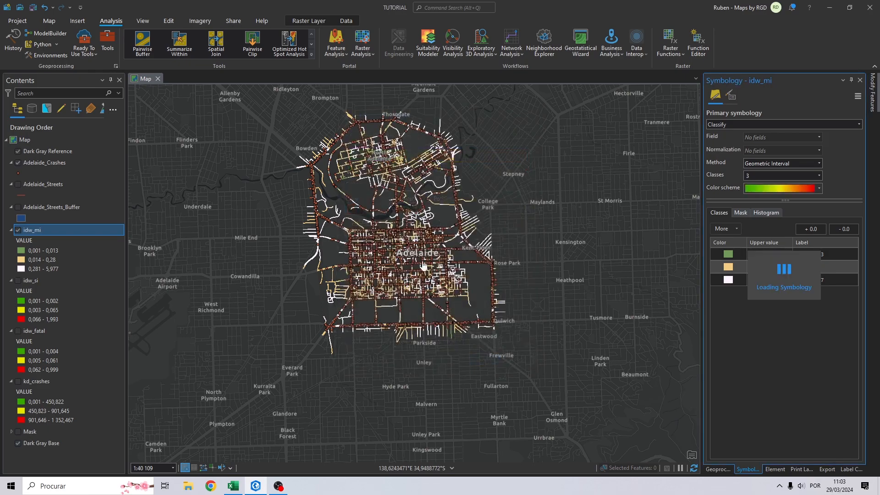
Hide the Adelaide_Crashes layer and examine how the three idw_mi classes are distributed across Adelaide's streets
click(18, 163)
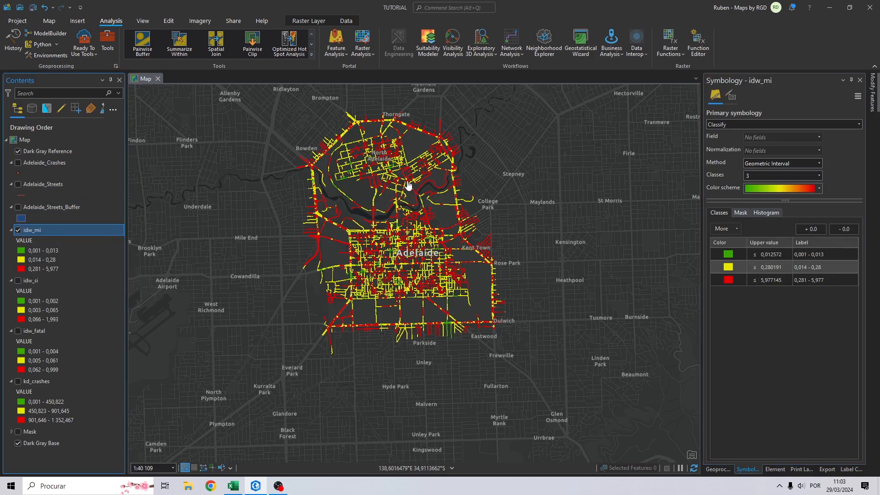
scroll(397, 177, up, 2)
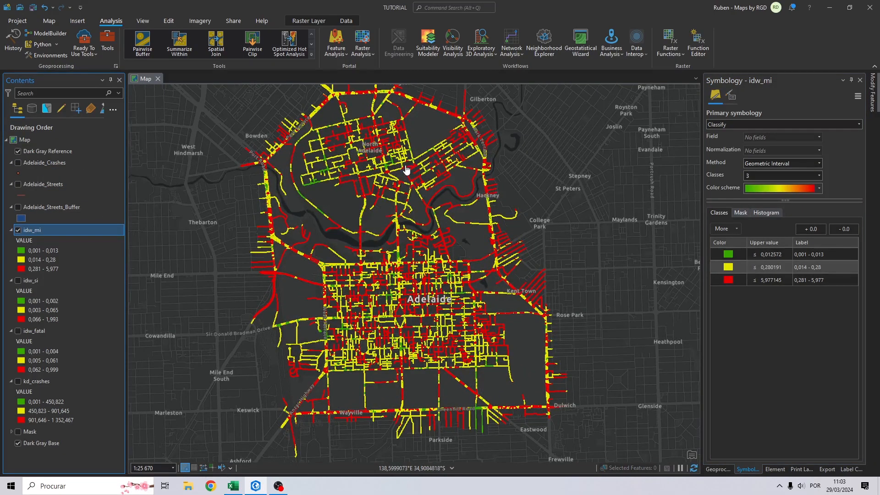
drag(400, 283, 415, 201)
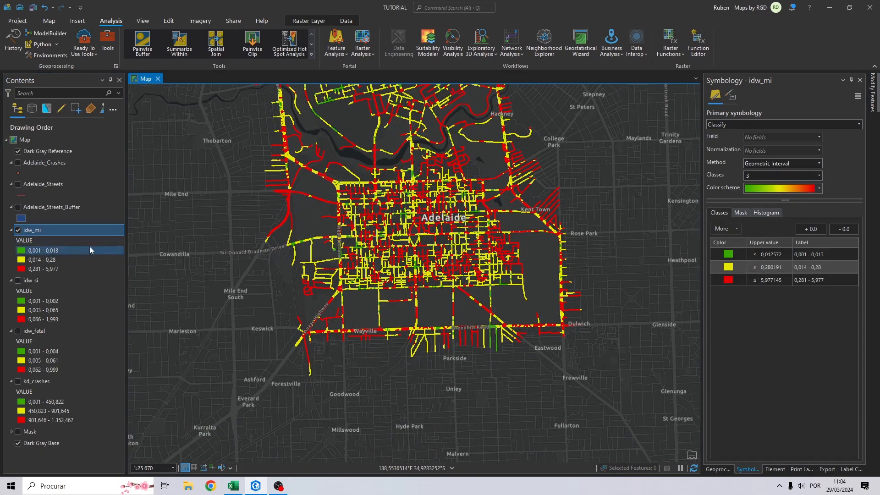
drag(357, 203, 369, 251)
drag(410, 183, 414, 233)
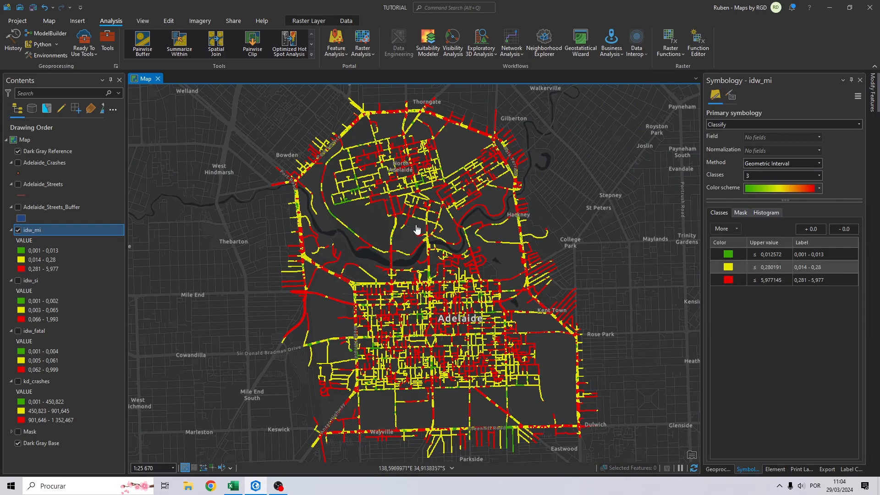
drag(416, 230, 426, 147)
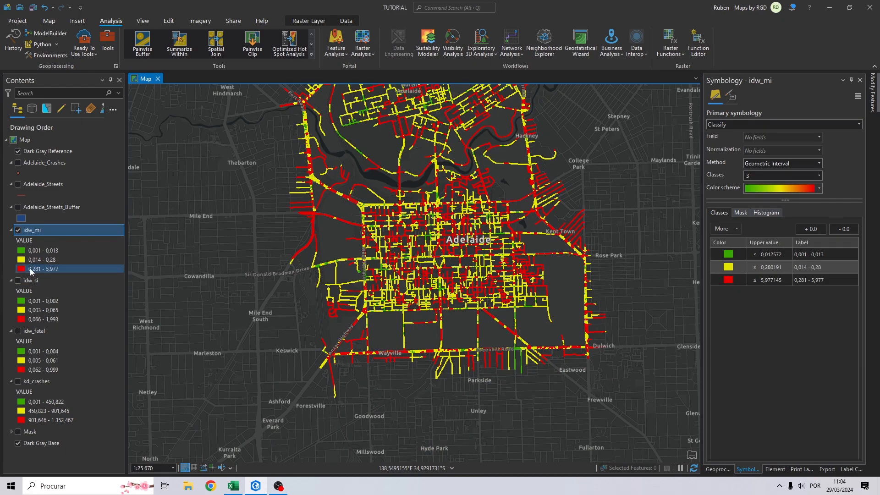
drag(462, 202, 431, 244)
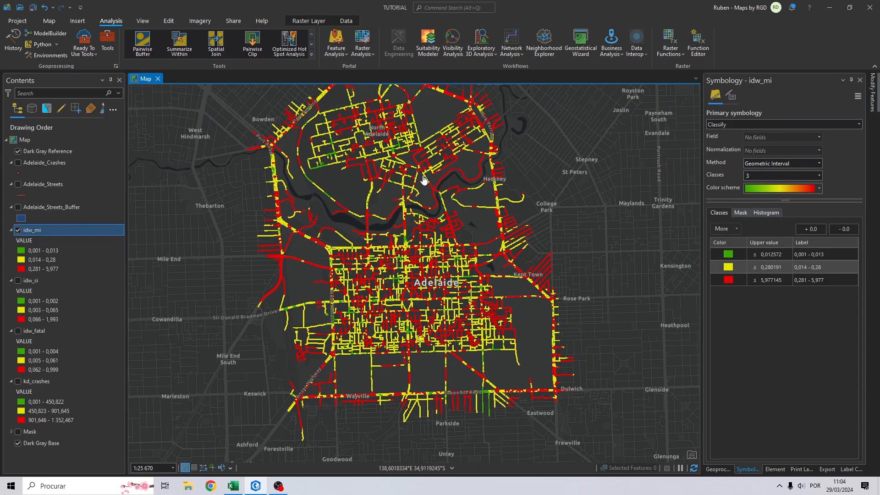
scroll(417, 179, down, 2)
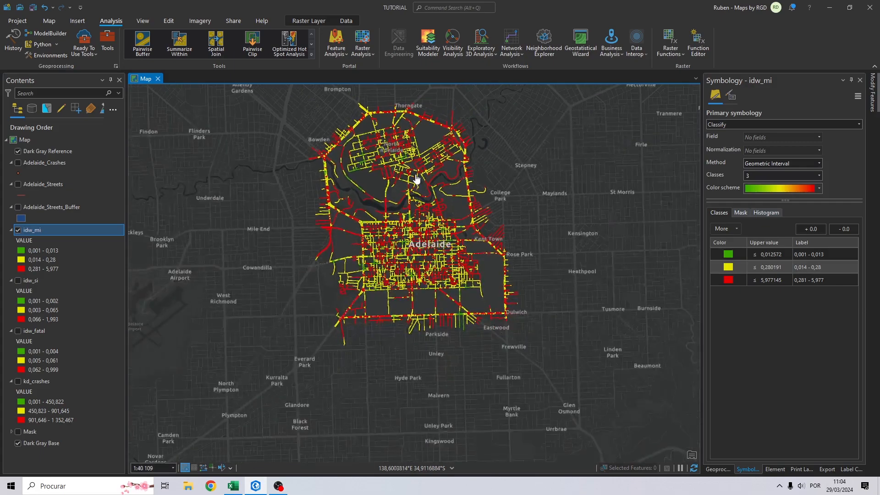
drag(422, 161, 388, 173)
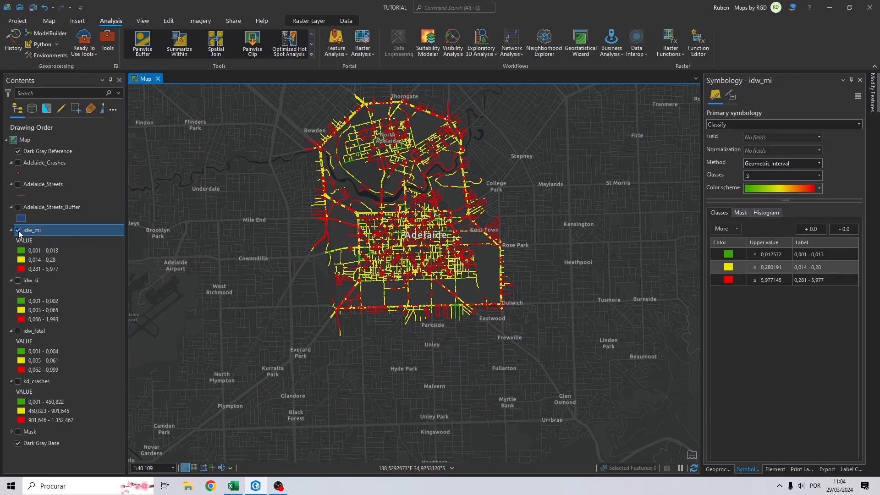
Hide the idw_mi layer, and check the Speed criterion in the AHP.xlsx workbook in Excel before returning to ArcGIS Pro
click(17, 231)
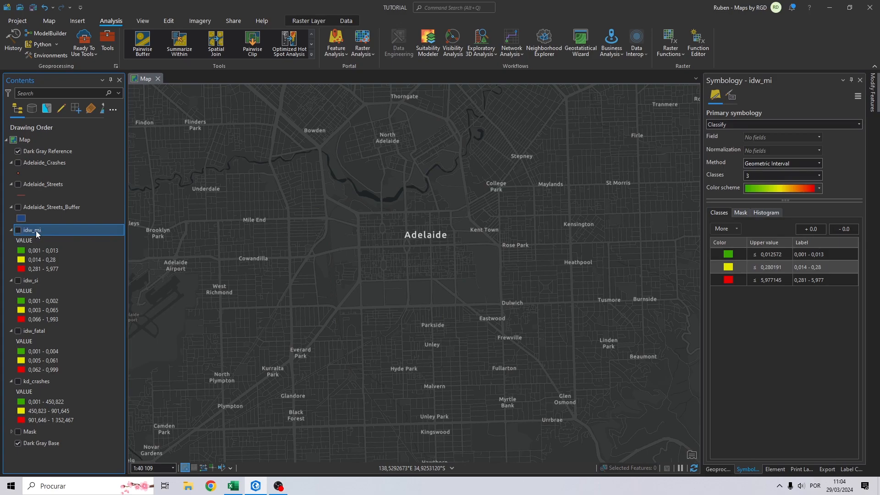
click(39, 330)
click(233, 486)
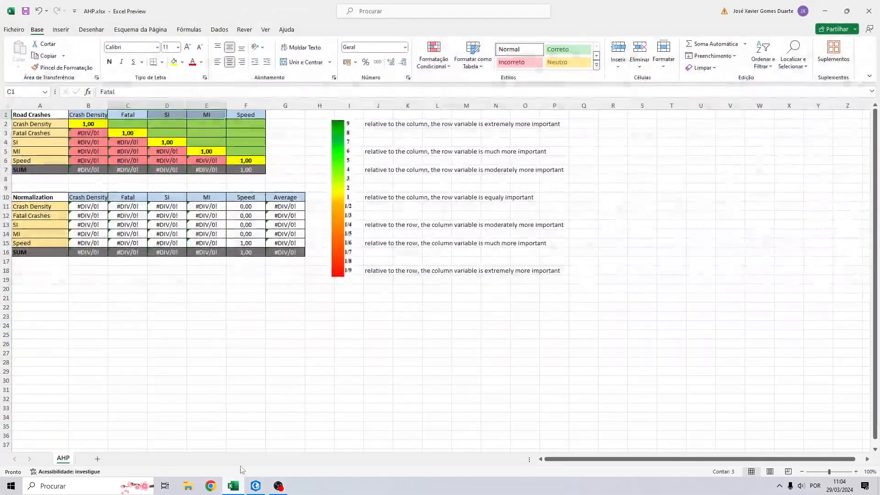
click(247, 114)
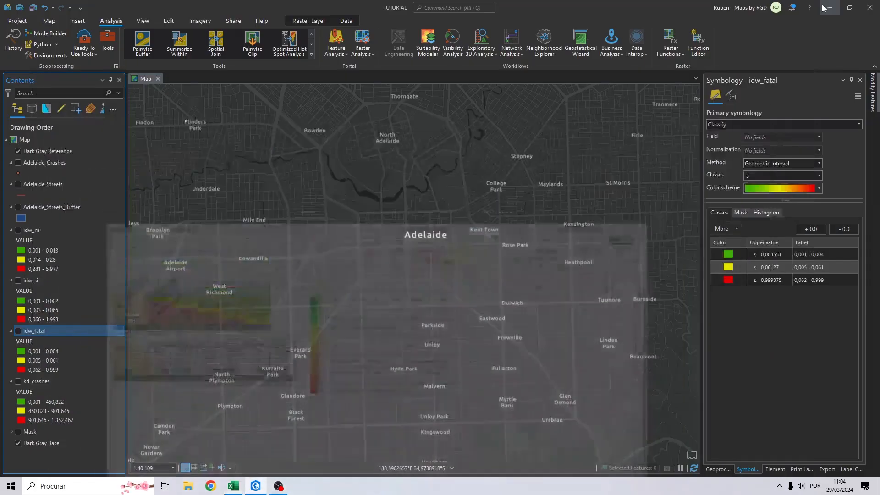
click(825, 11)
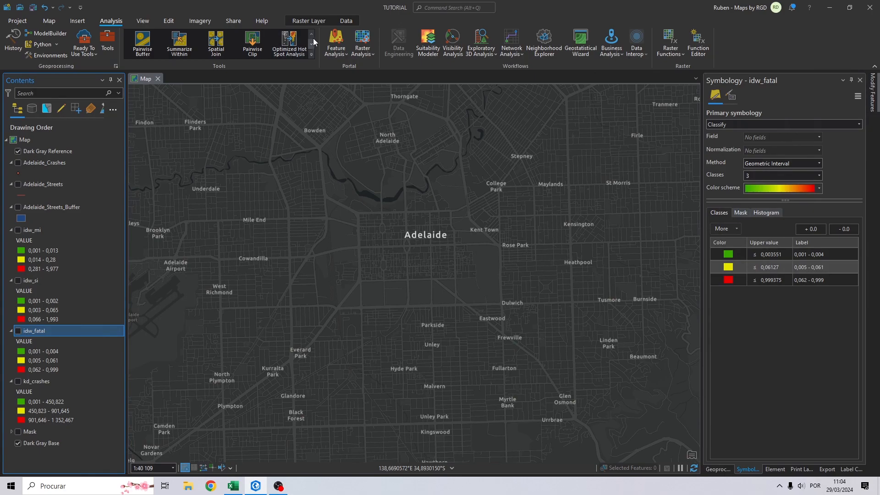
Find the Buffer analysis tool in Geoprocessing and use the Adelaide_Streets layer as its input features
click(311, 55)
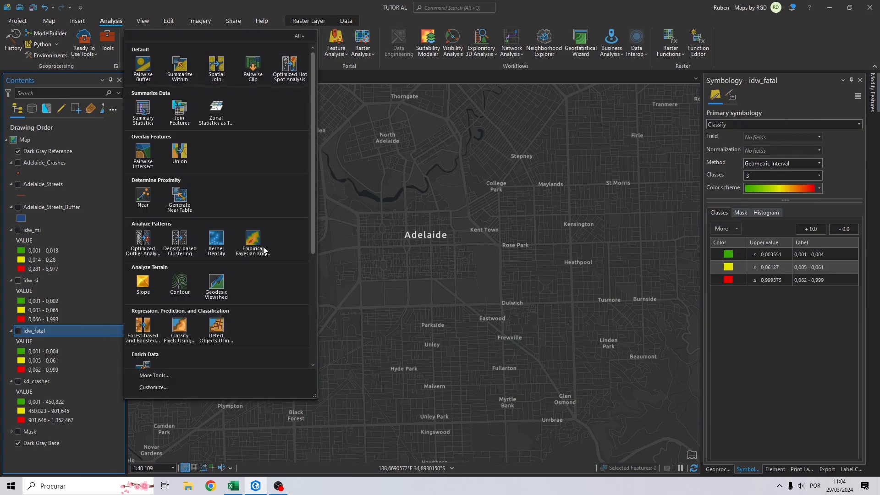
click(143, 375)
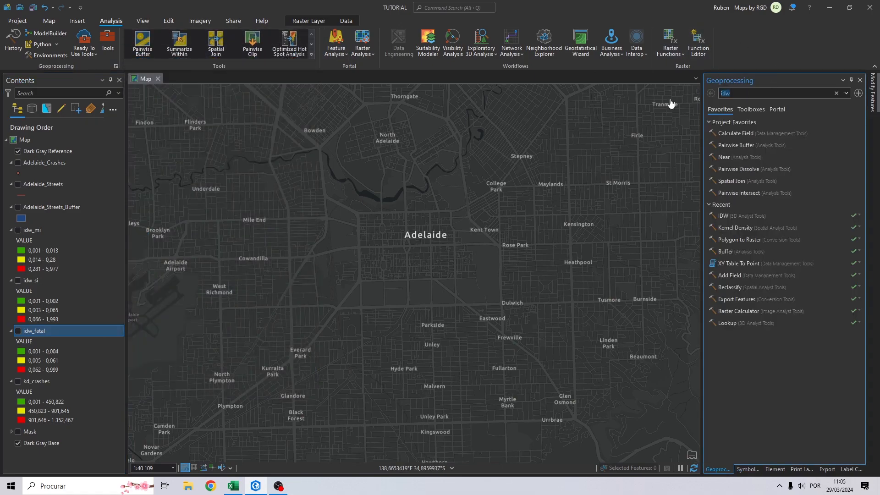
text(buffer)
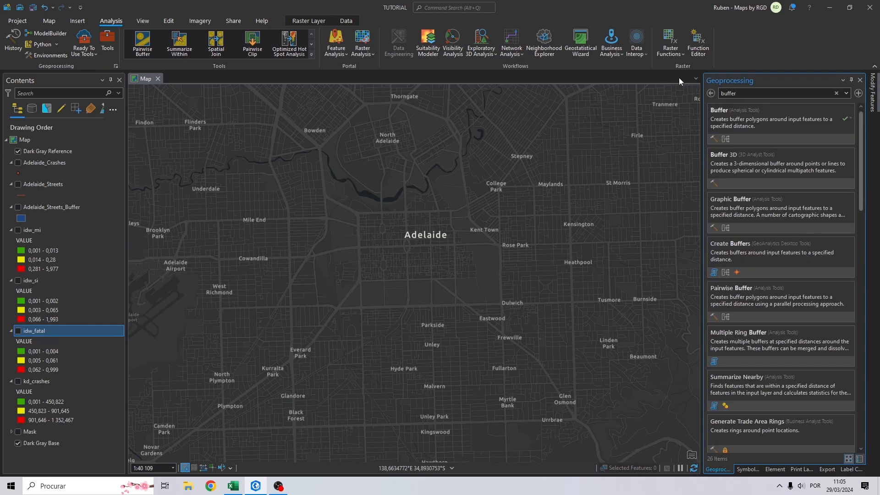
click(770, 123)
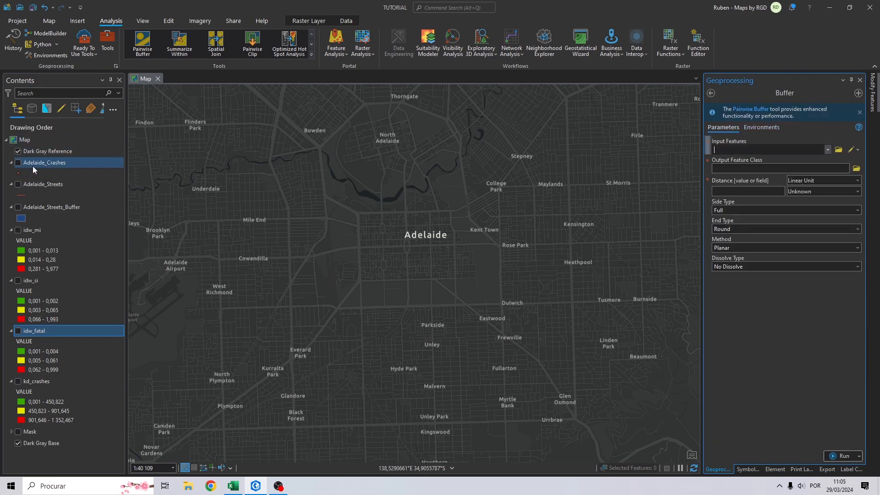
click(36, 186)
drag(399, 162, 743, 145)
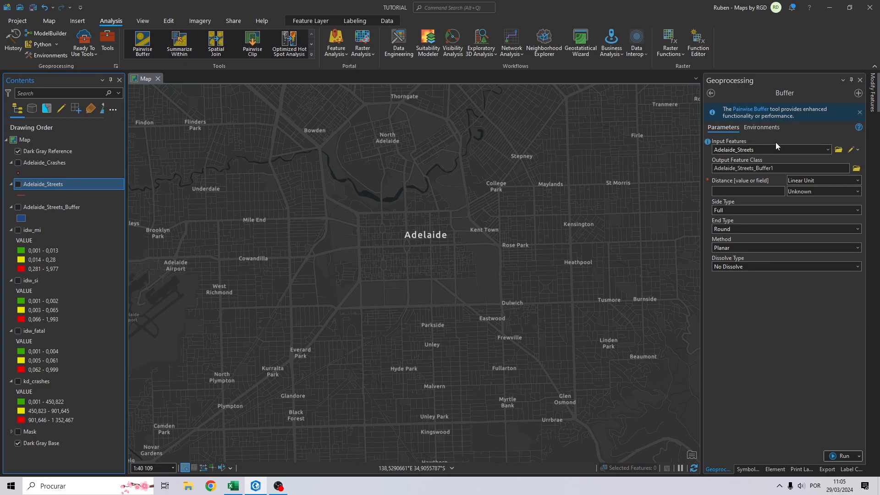
Save the Buffer output feature class as Adelaide_Streets_Buffer_Analysis in the DATA folder of YOUTUBE TUTORIAL
click(833, 170)
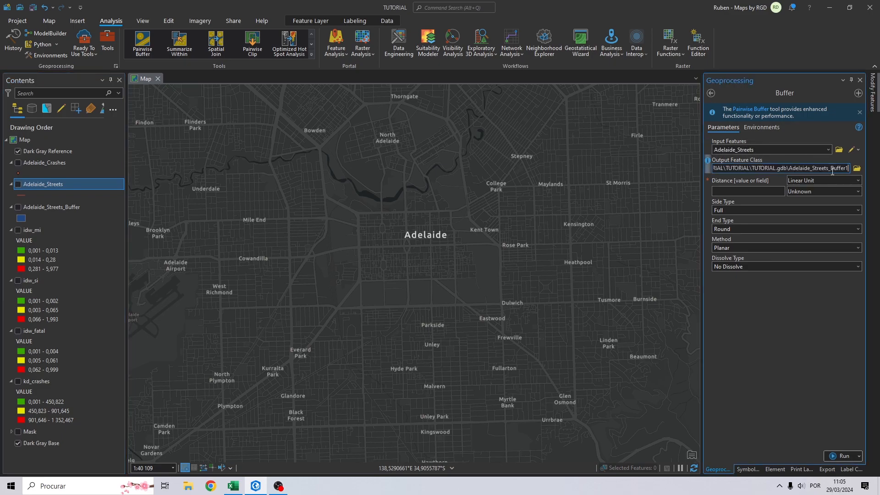
click(857, 168)
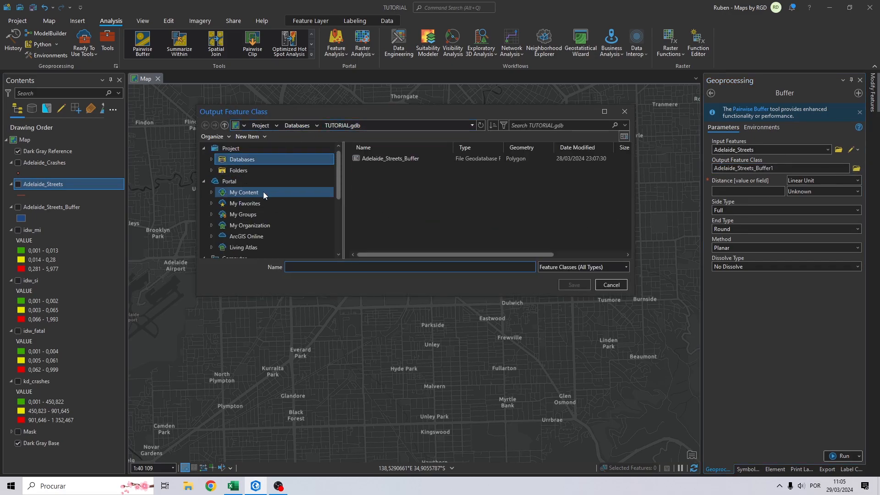
drag(337, 182, 337, 221)
click(251, 191)
double_click(381, 163)
double_click(389, 169)
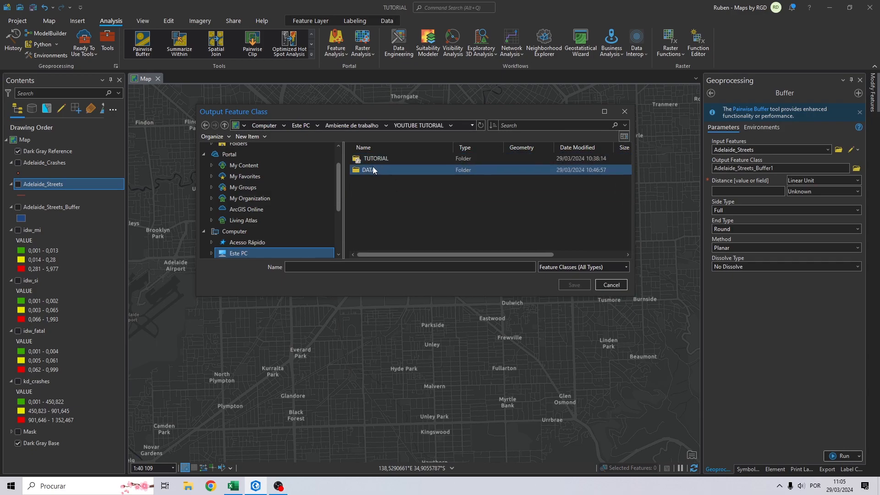
double_click(376, 169)
click(346, 267)
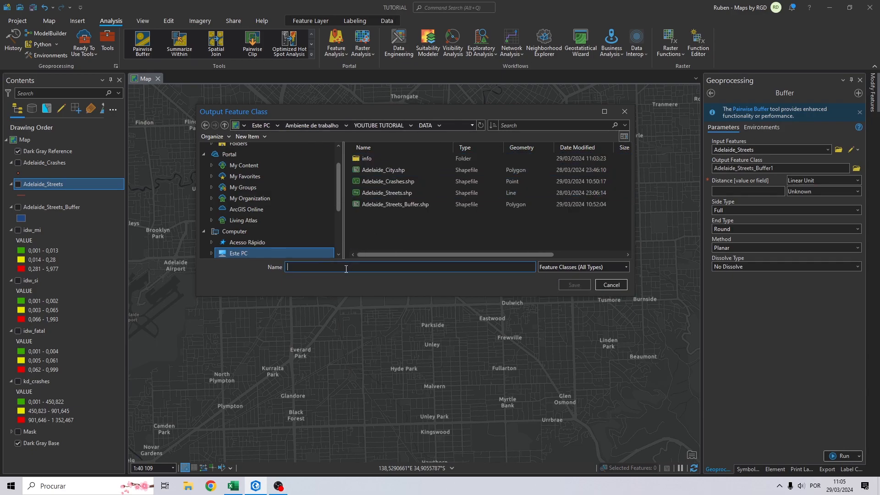
text(Adelaide_Streets_Buffer_)
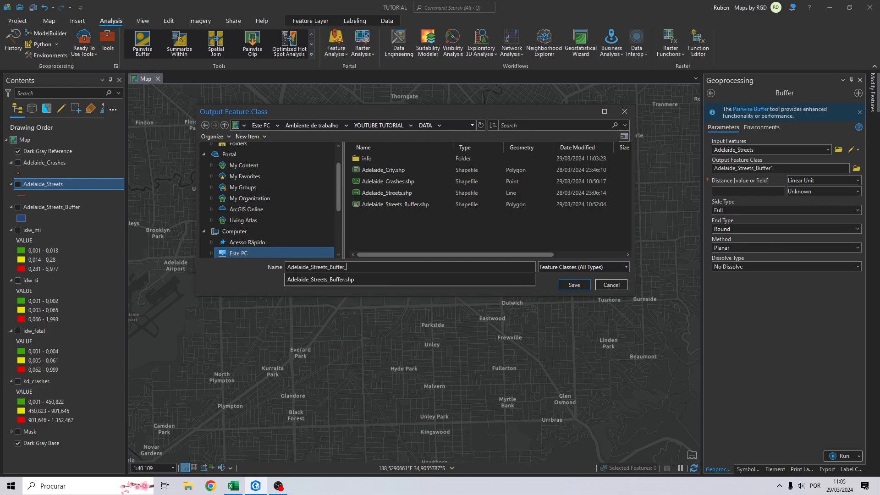
click(346, 267)
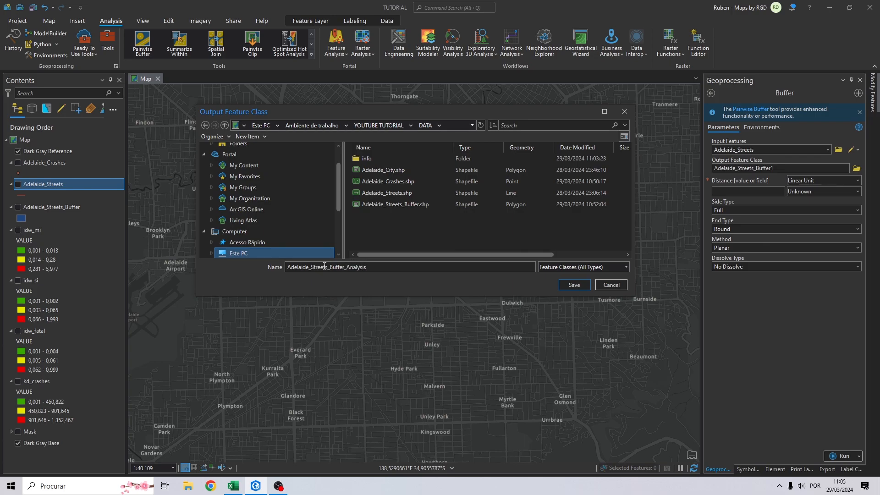
click(575, 285)
Set the Buffer tool's linear distance unit to Meters
click(771, 190)
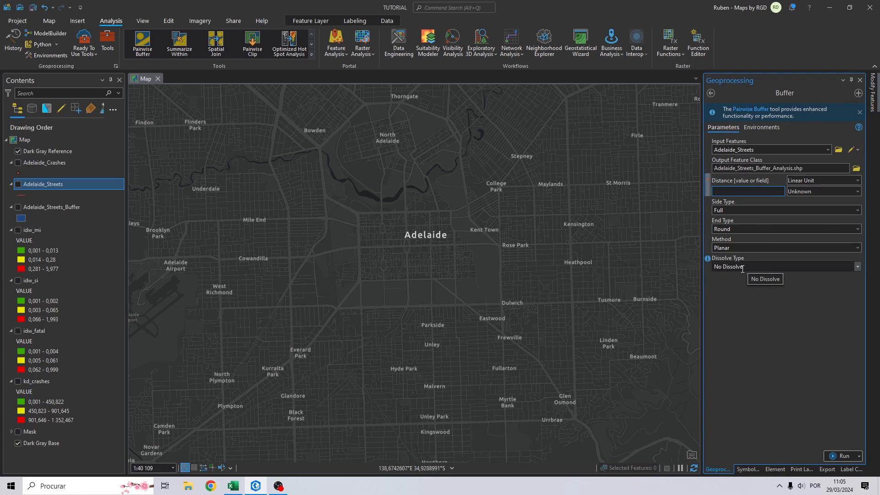
click(742, 268)
click(857, 192)
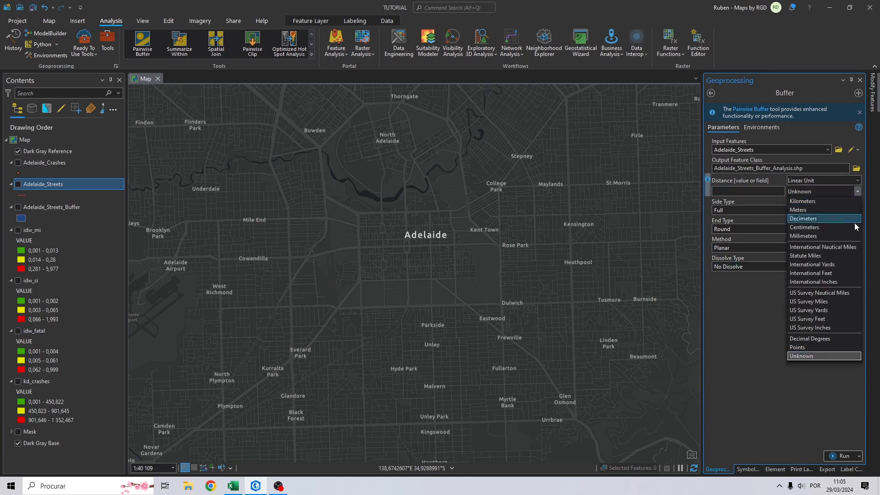
click(814, 210)
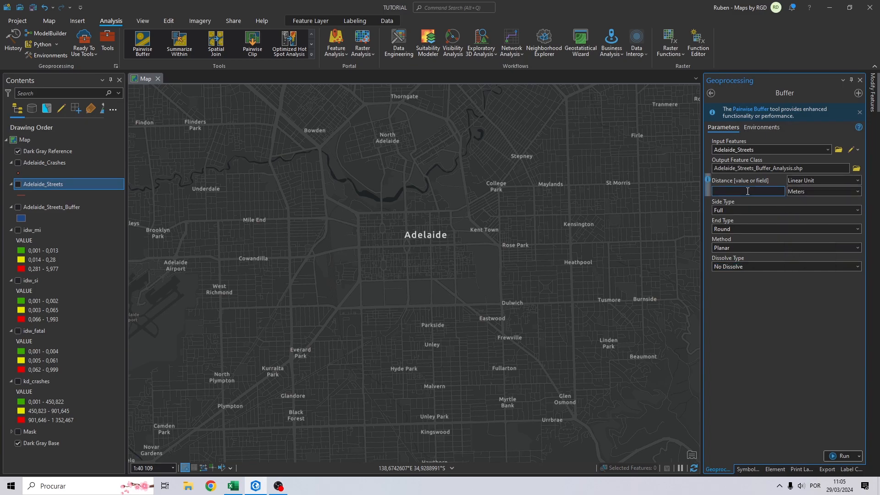
Run the Buffer with a 10-meter distance, GDA2020_South_Australia_Lambert as output coordinate system and the Adelaide_Streets_Buffer layer's extent
click(762, 128)
click(833, 163)
click(813, 172)
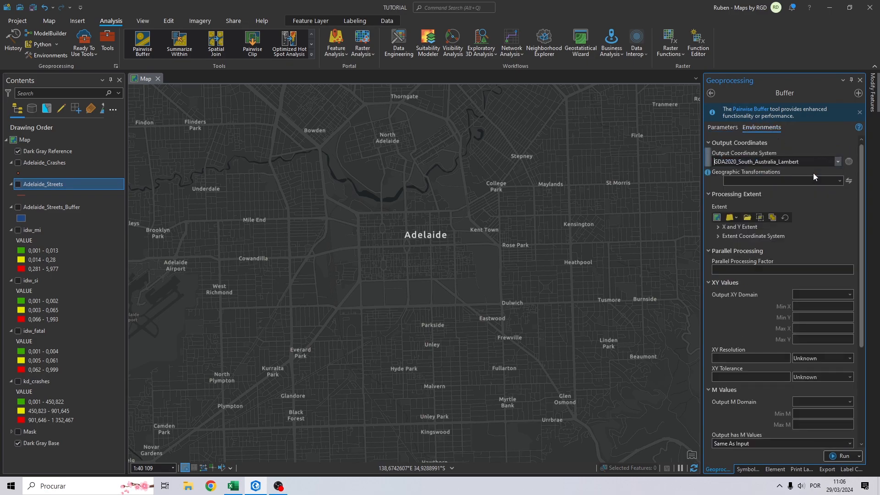
click(734, 219)
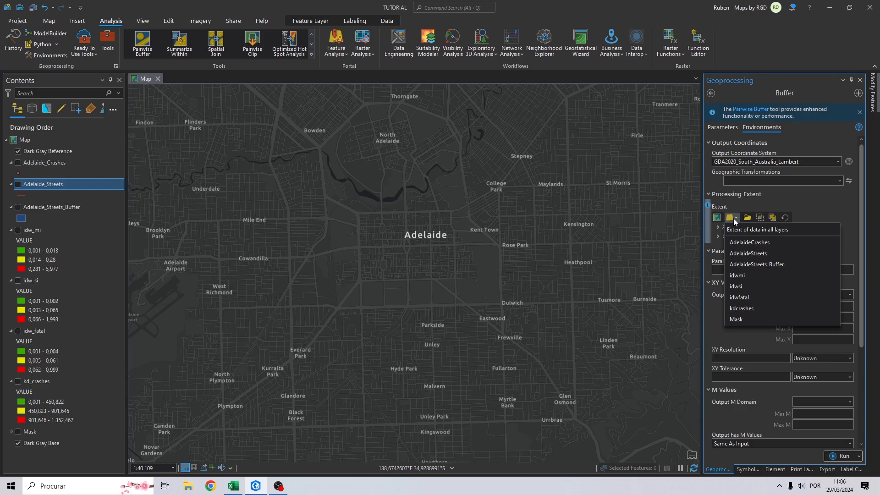
click(766, 264)
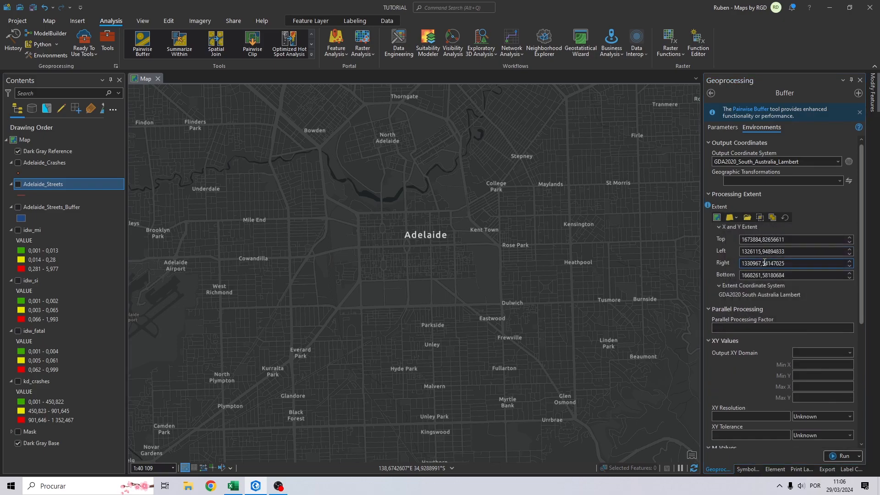
click(714, 128)
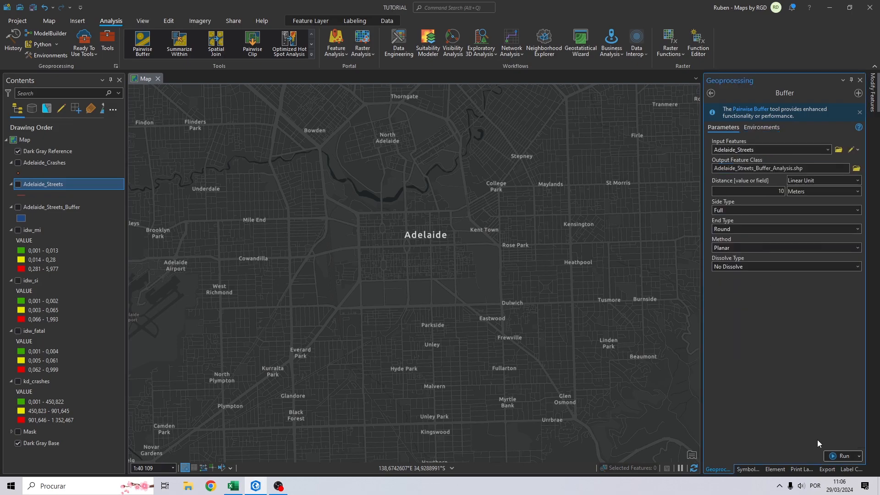
click(835, 456)
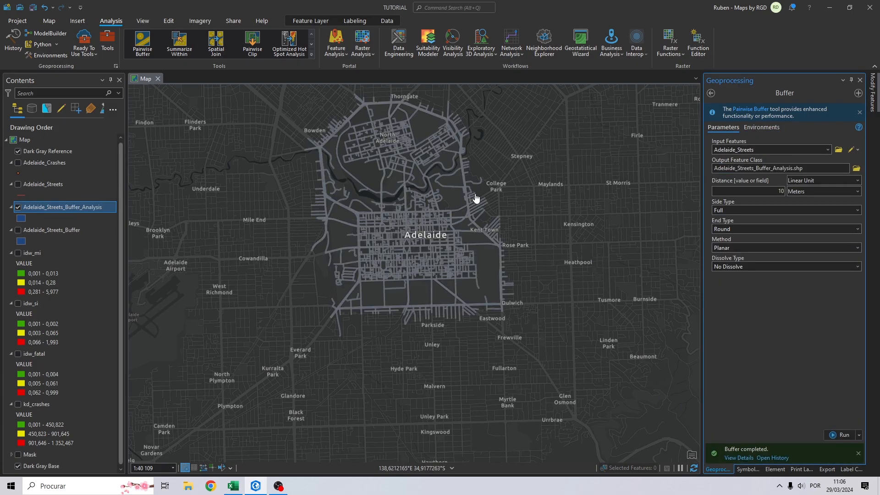
Inspect the attributes of the Fifth Street buffer polygon on the map, down to its Speed and BUFF_DIST fields
scroll(351, 157, up, 3)
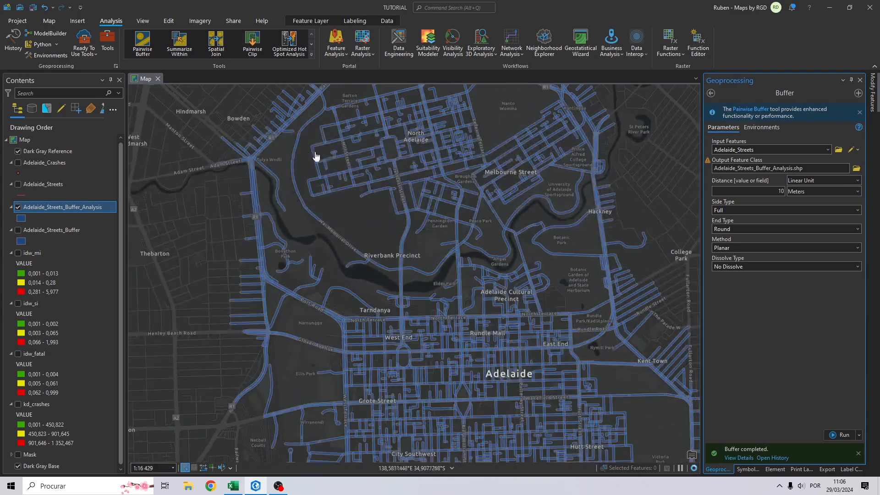
scroll(283, 128, up, 4)
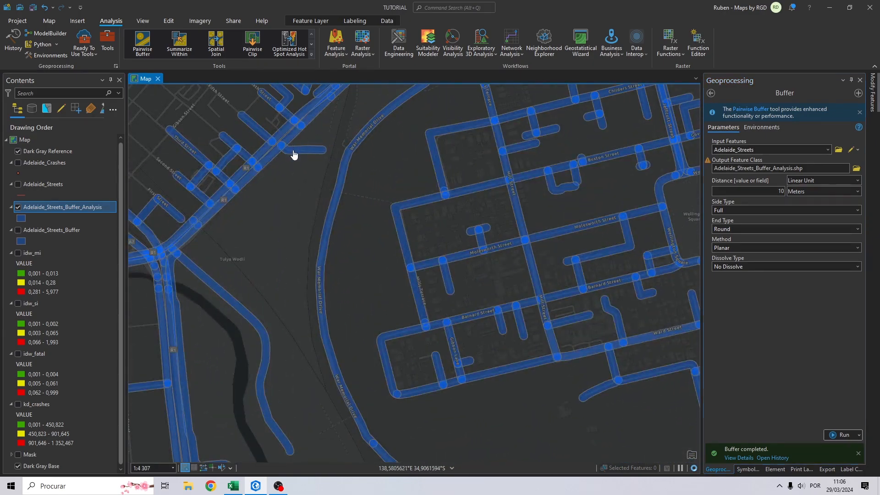
click(295, 153)
click(255, 131)
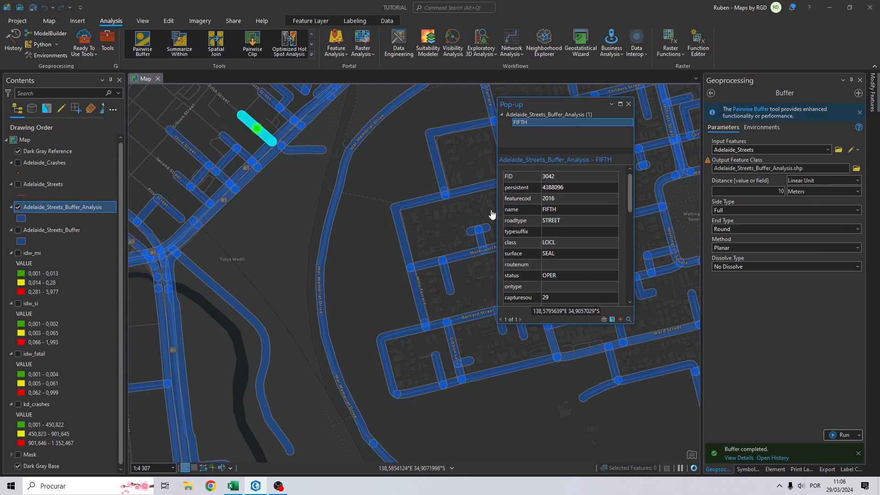
scroll(591, 229, down, 10)
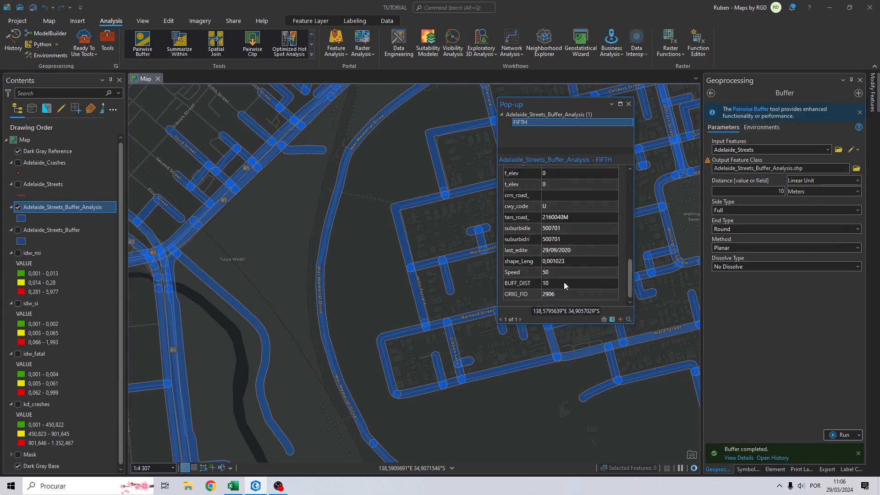
click(629, 104)
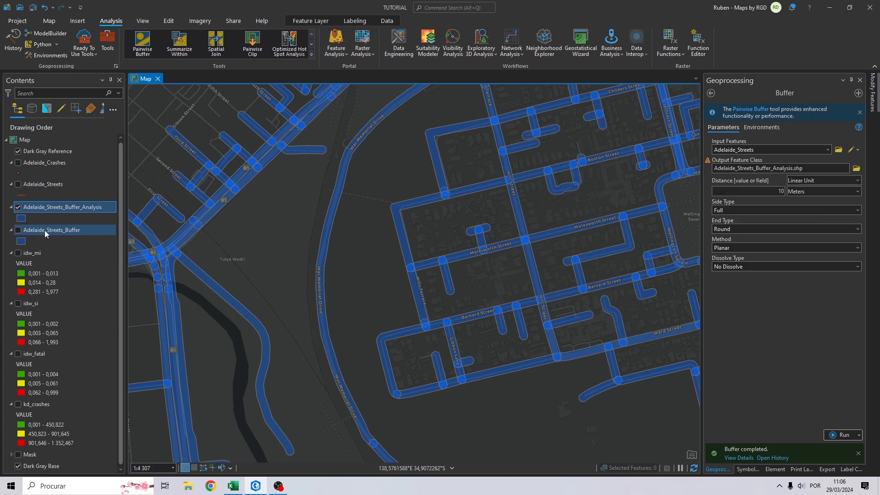
Remove the Adelaide_Streets layer from the map
click(31, 187)
right_click(31, 183)
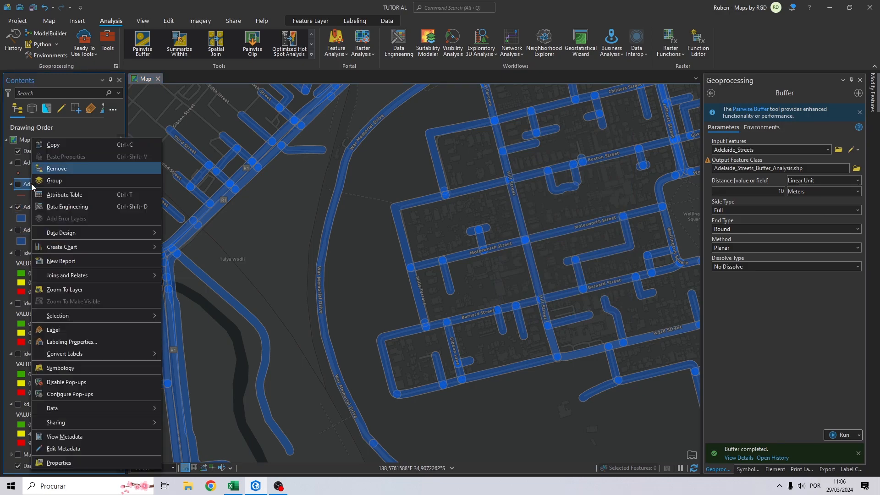
click(54, 169)
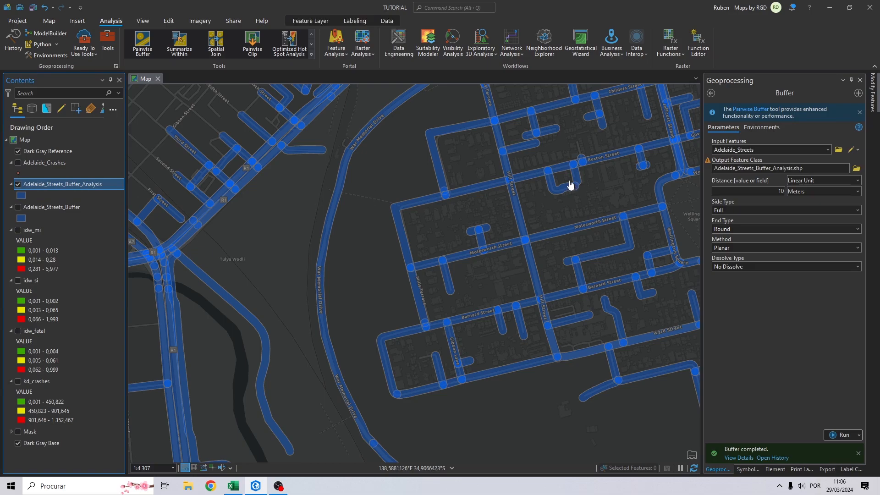
Find the Polygon to Raster tool in Geoprocessing and use the Adelaide_Streets_Buffer_Analysis layer as its input features
scroll(564, 182, down, 4)
scroll(439, 179, down, 2)
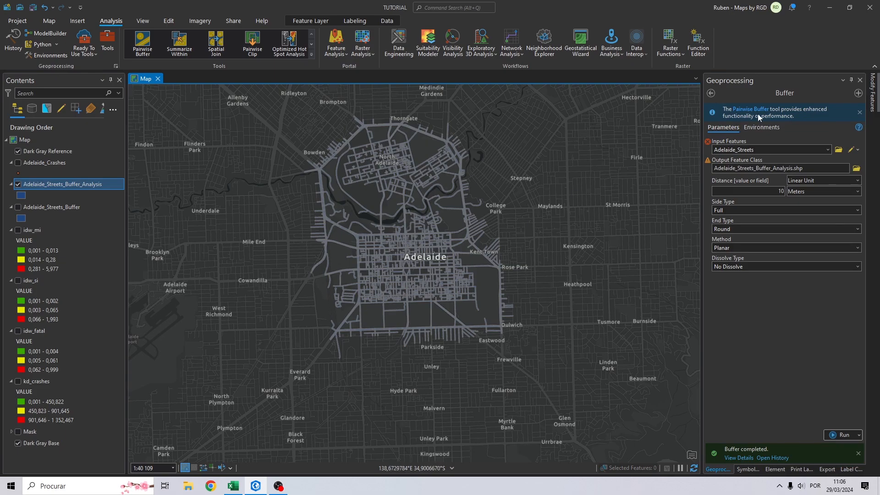
click(710, 93)
text(polygon to raster)
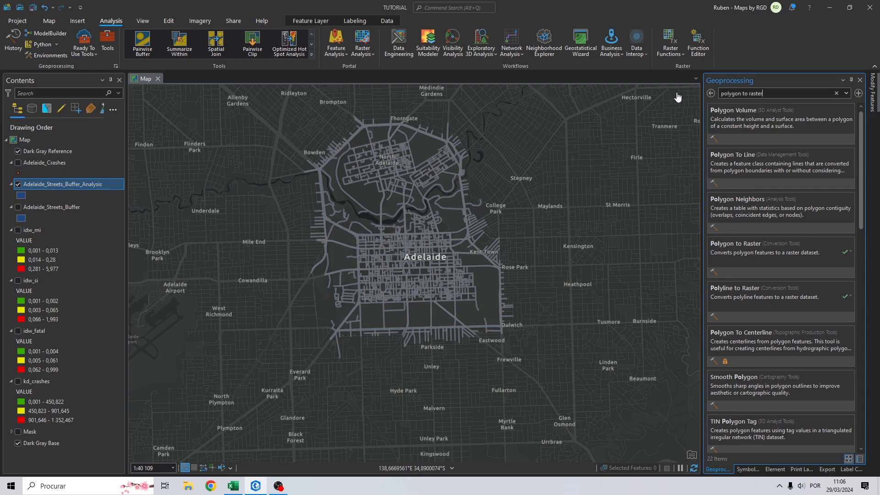
click(741, 119)
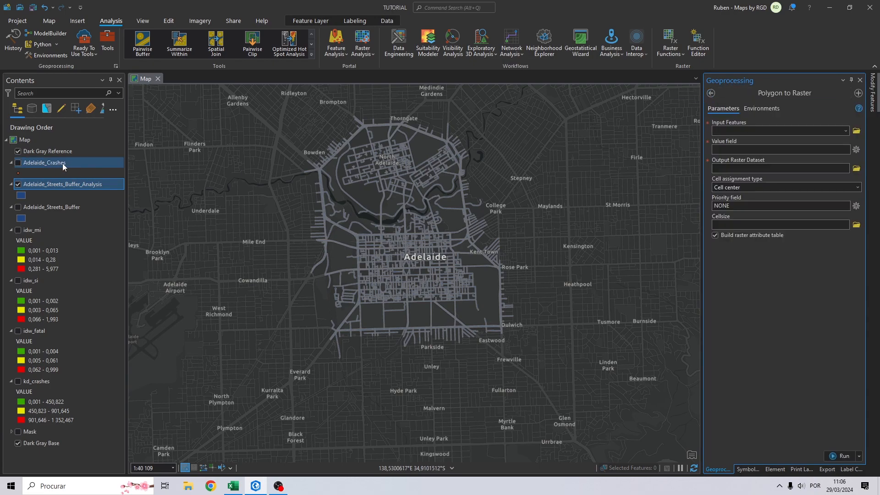
drag(55, 184, 729, 132)
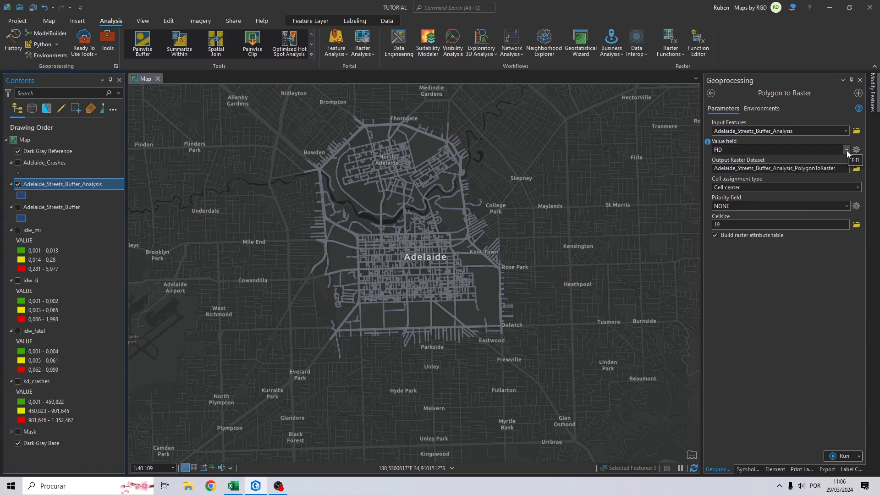
Check the Speed column in the Adelaide_Streets_Buffer_Analysis attribute table, and set Speed as the Polygon to Raster value field
right_click(67, 183)
click(100, 194)
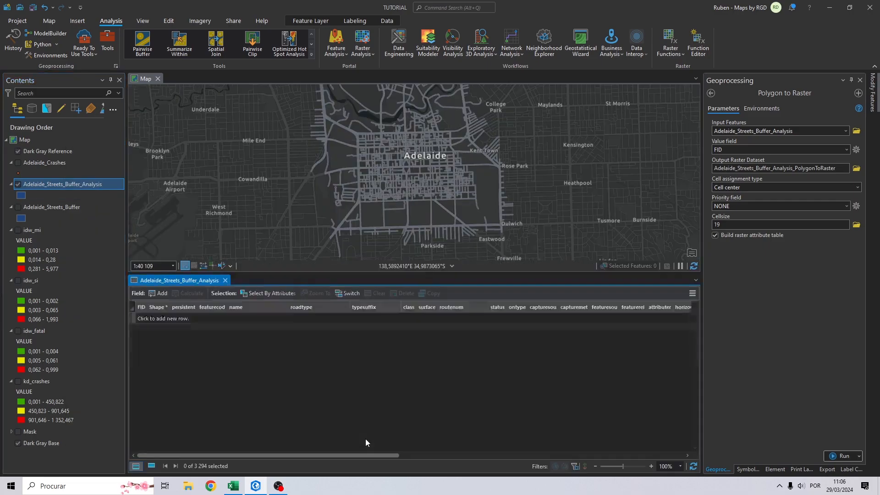
drag(194, 455, 695, 451)
click(630, 310)
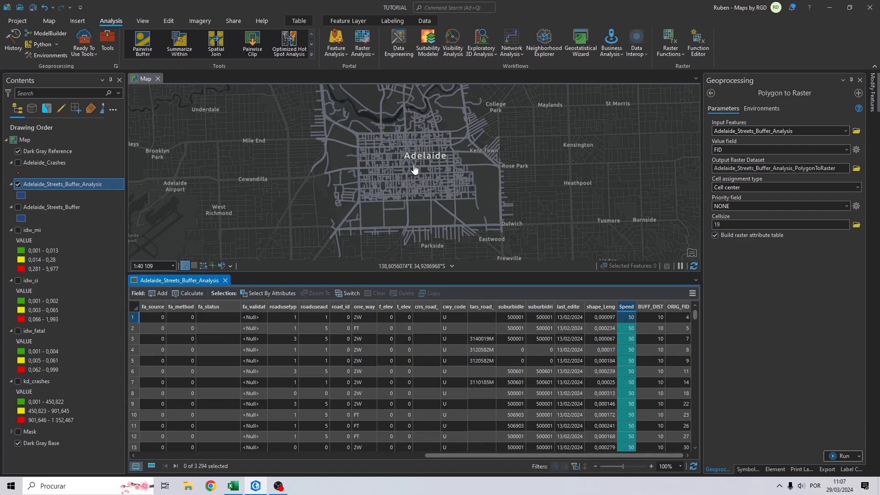
click(225, 279)
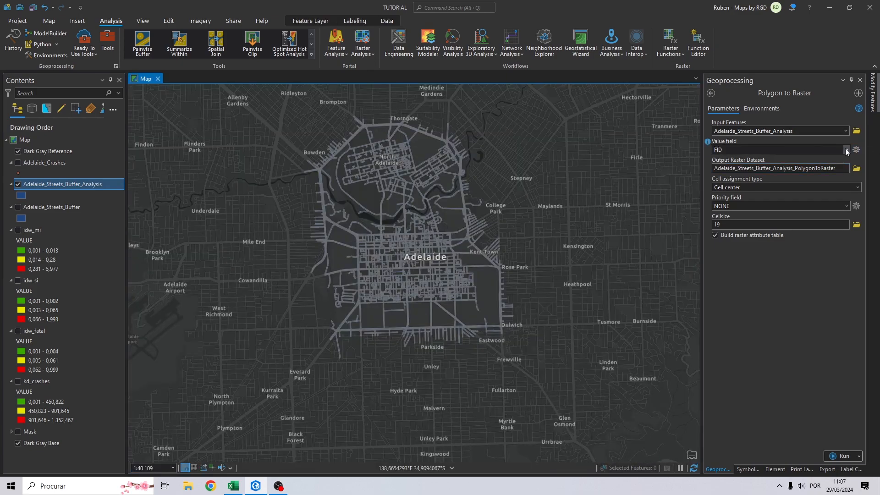
click(845, 150)
scroll(823, 236, down, 6)
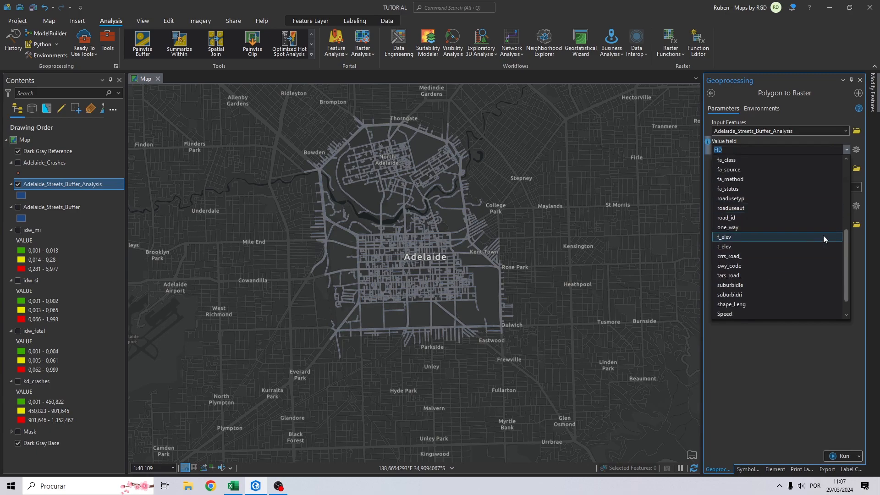
click(733, 295)
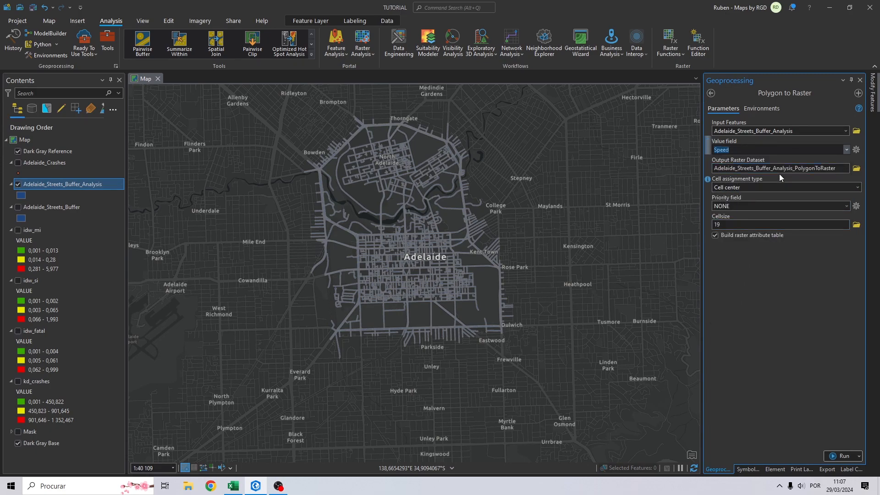
Save the output raster dataset as ptr_speed in the DATA folder of YOUTUBE TUTORIAL
click(855, 169)
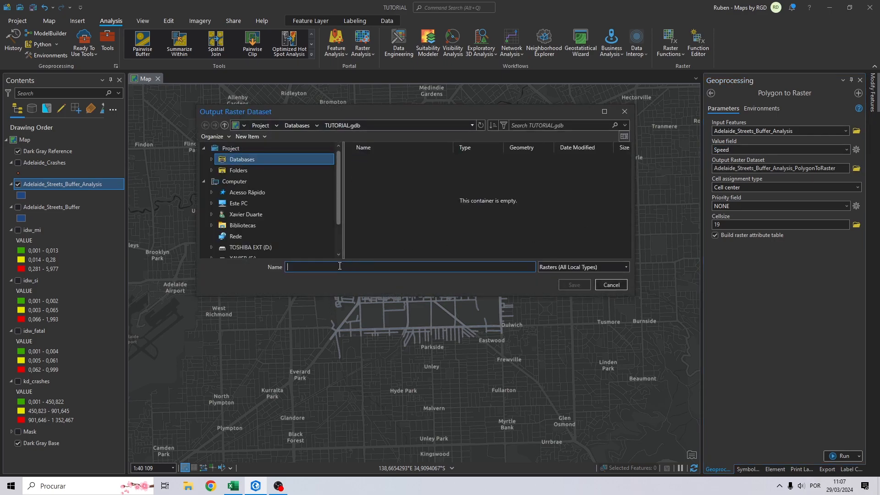
click(298, 203)
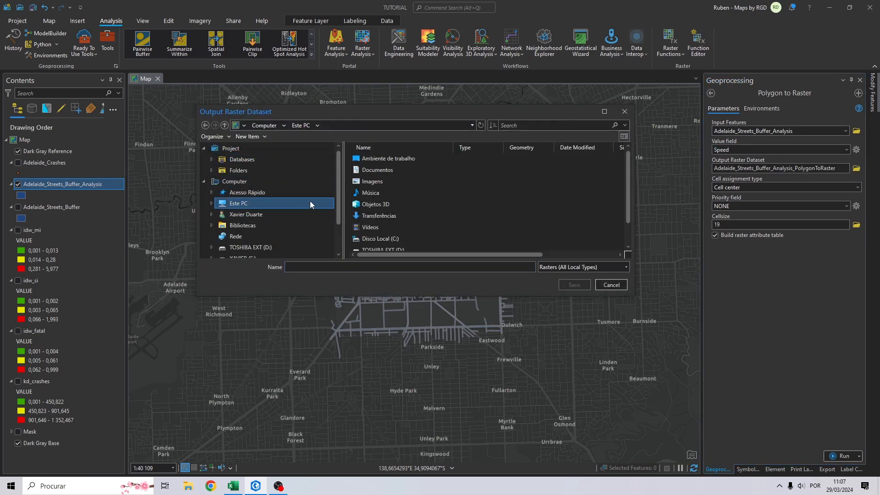
click(369, 159)
double_click(370, 160)
double_click(373, 170)
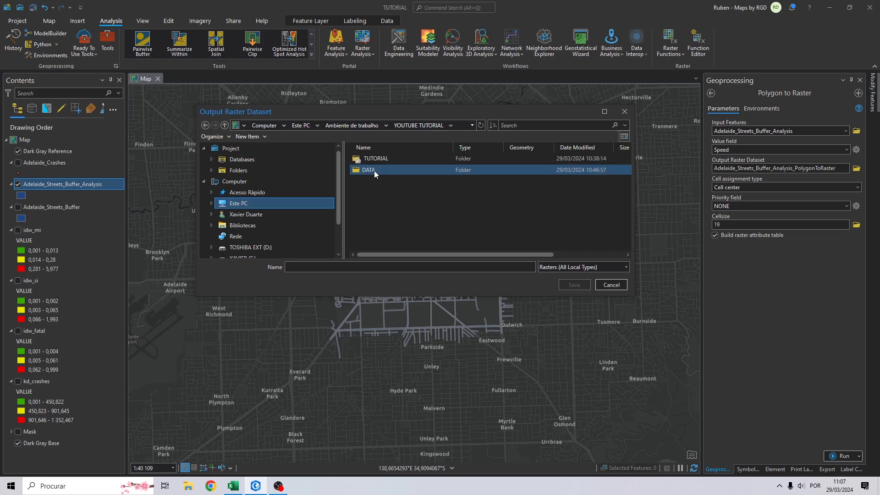
double_click(372, 170)
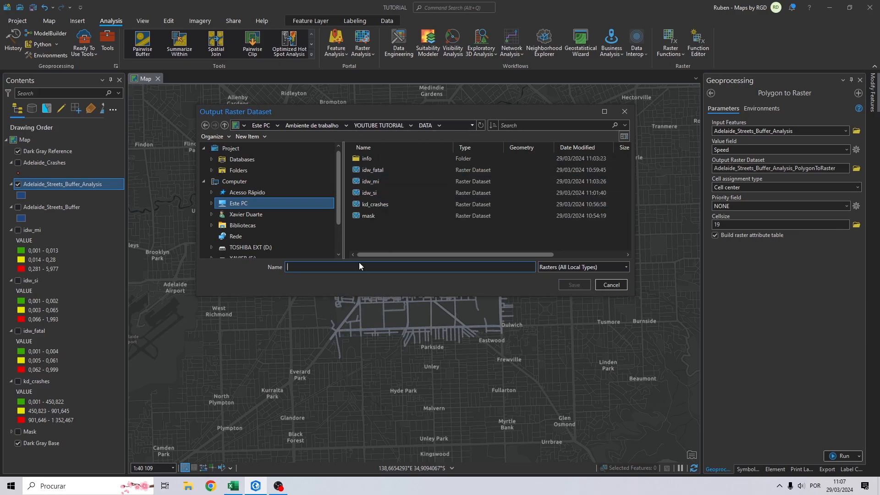
text(ptr)
text(_speed)
click(568, 288)
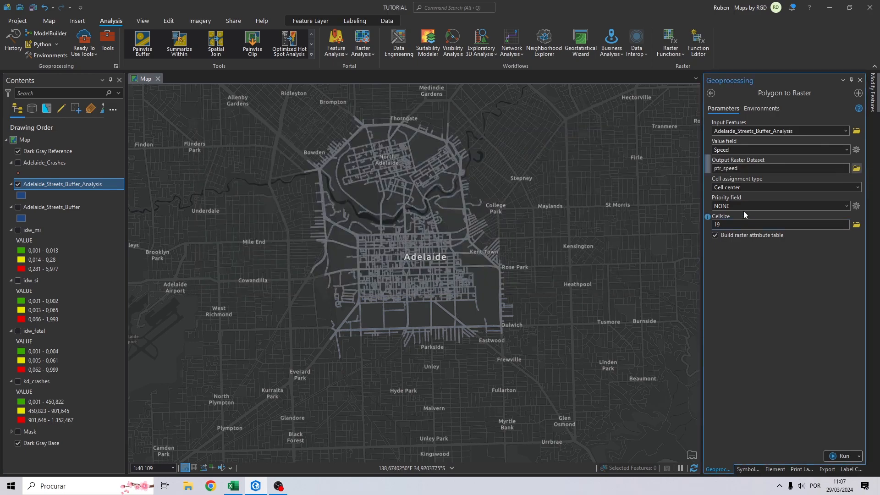
Configure Polygon to Raster with a cell size of 5, the GDA2020_South_Australia_Lambert output coordinate system and the Adelaide_Streets_Buffer extent
text(5)
click(761, 108)
click(843, 142)
click(818, 152)
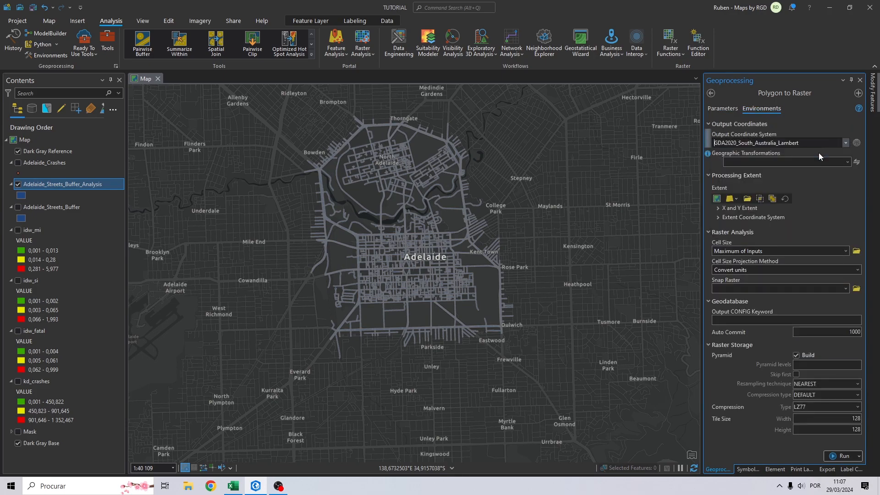
click(736, 198)
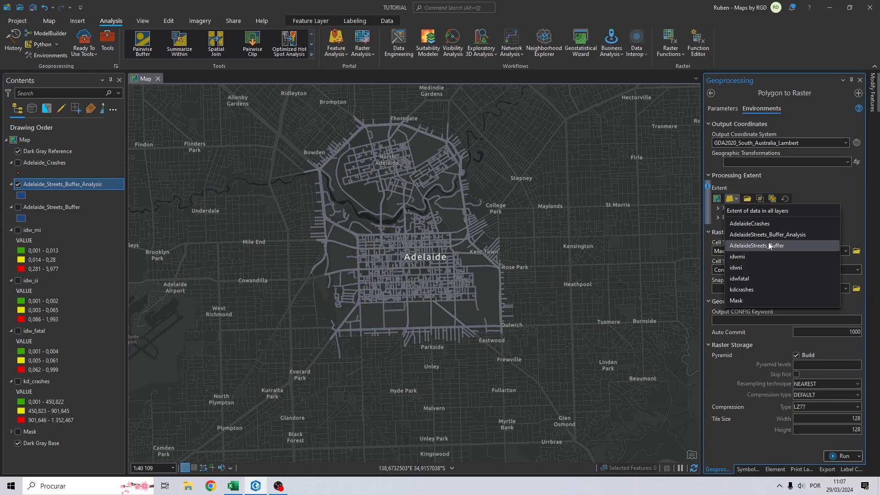
click(755, 249)
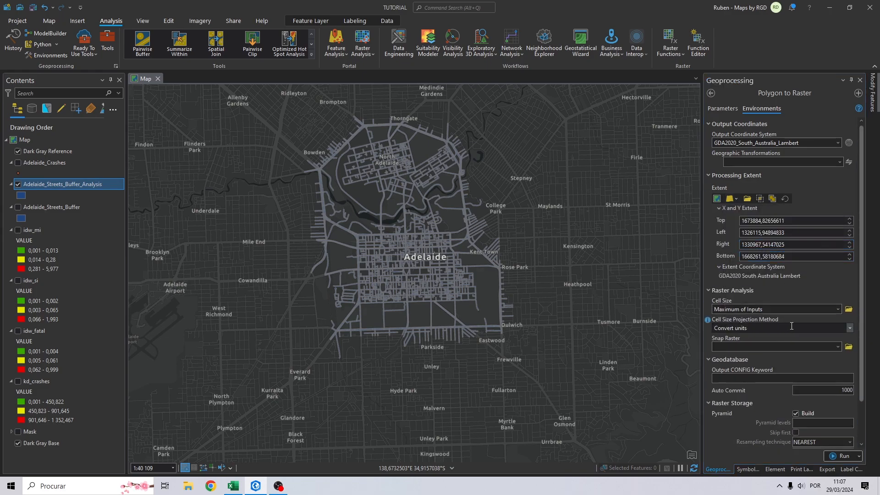
Use the Mask layer as the snap raster and run the Polygon to Raster conversion
click(838, 346)
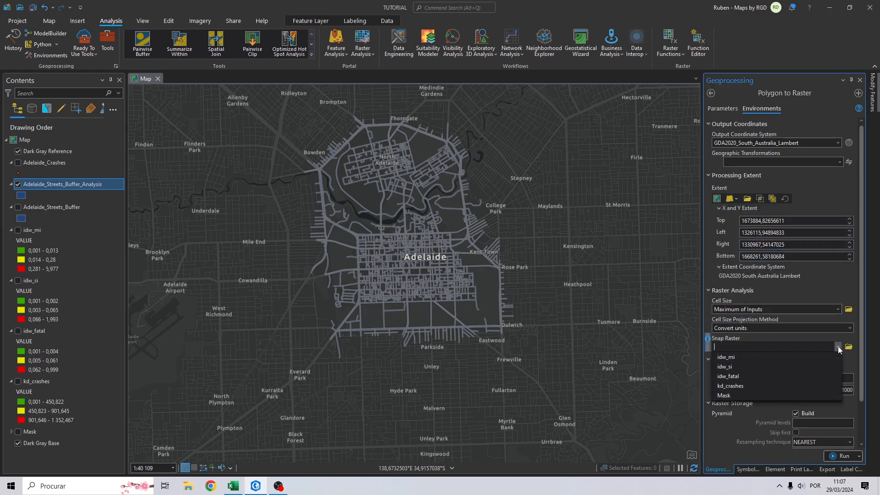
click(729, 394)
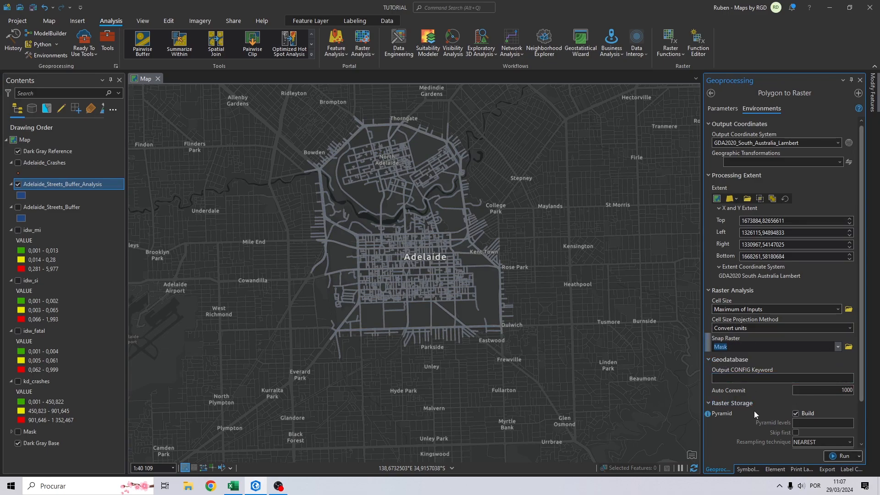
click(722, 109)
click(833, 456)
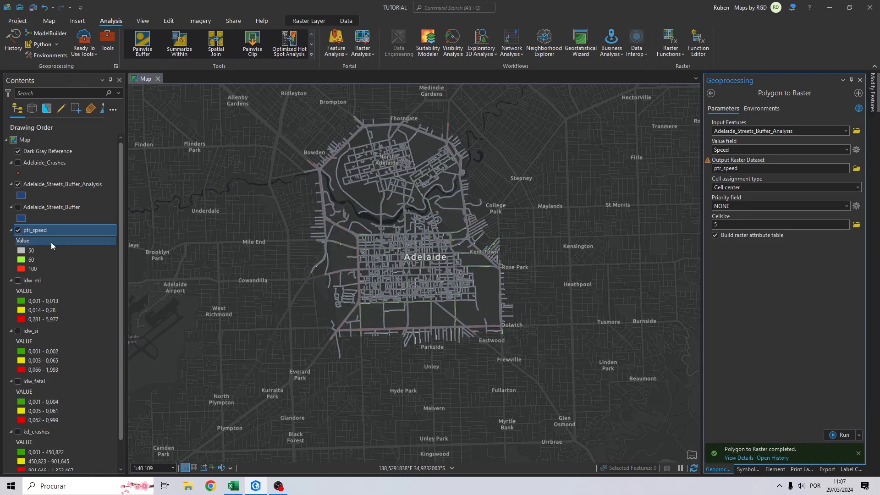
scroll(485, 271, up, 4)
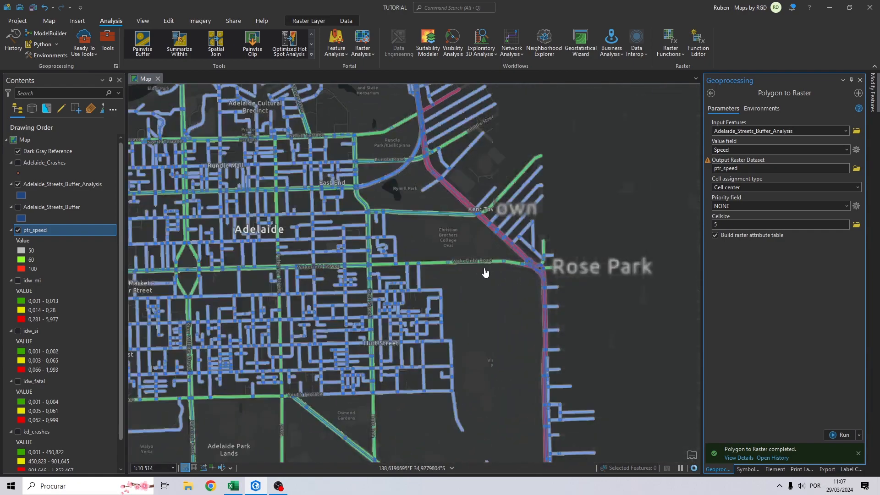
scroll(440, 171, up, 3)
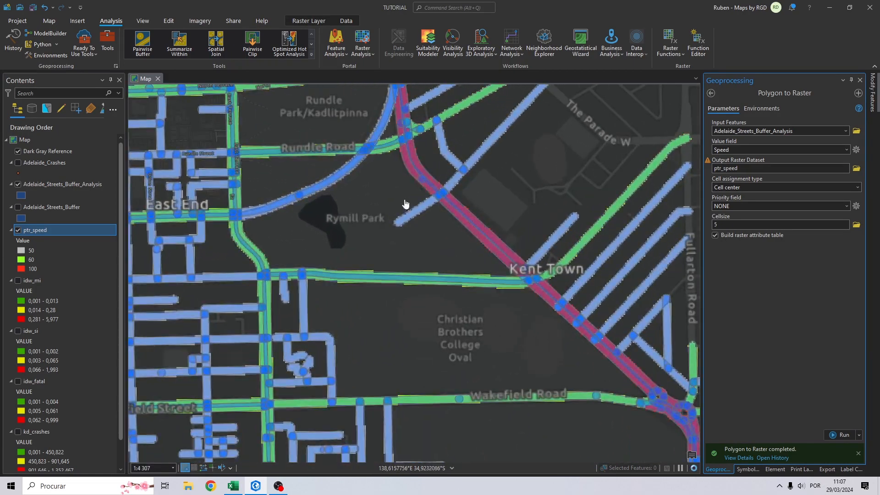
Hide the Adelaide_Streets_Buffer_Analysis layer and inspect the ptr_speed raster across the Adelaide street network
click(18, 183)
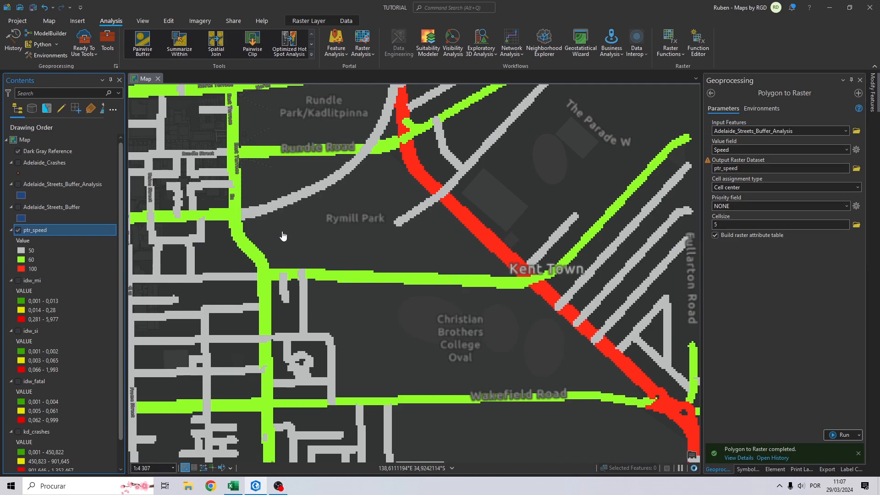
scroll(383, 205, down, 1)
scroll(383, 205, down, 5)
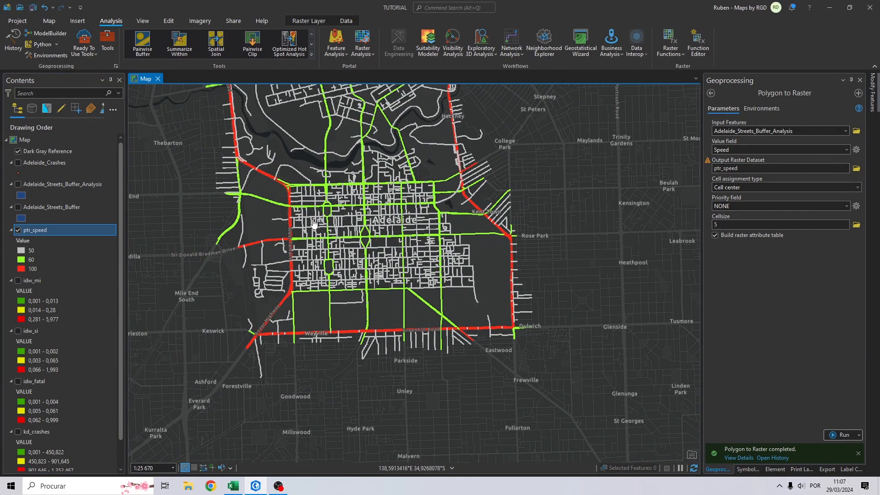
click(22, 255)
drag(300, 202, 323, 251)
click(40, 269)
drag(265, 165, 276, 217)
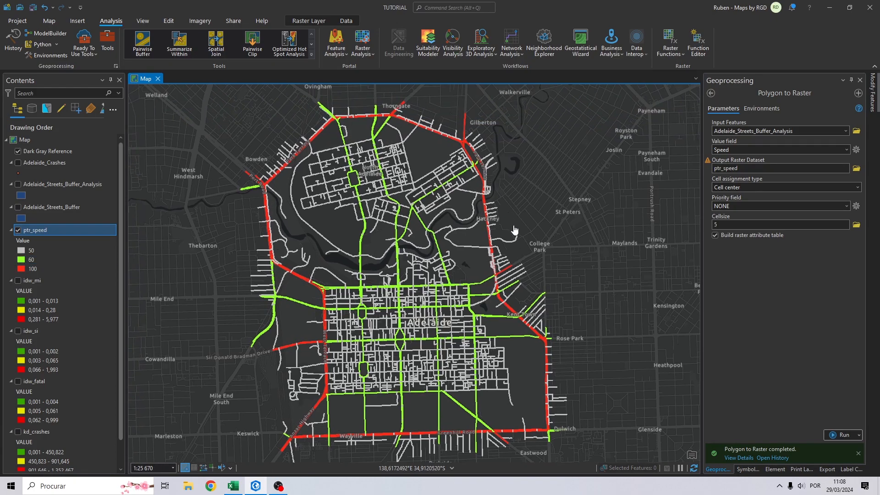
scroll(489, 261, up, 5)
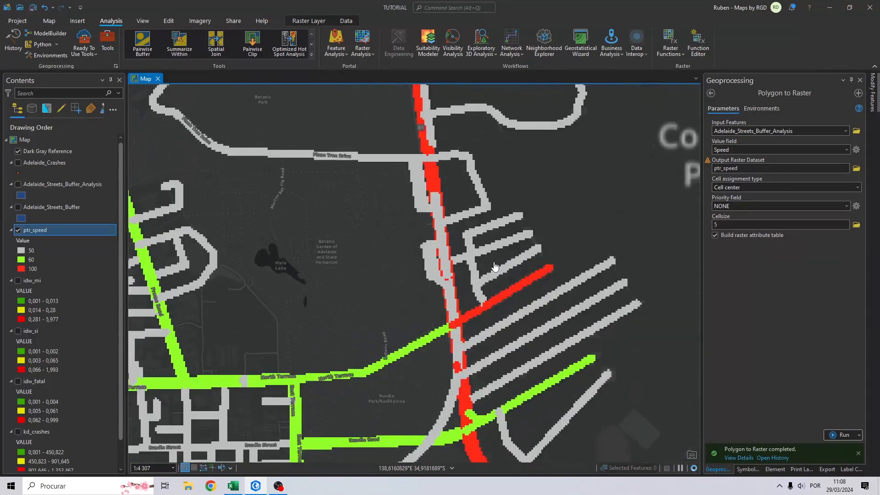
scroll(489, 261, down, 5)
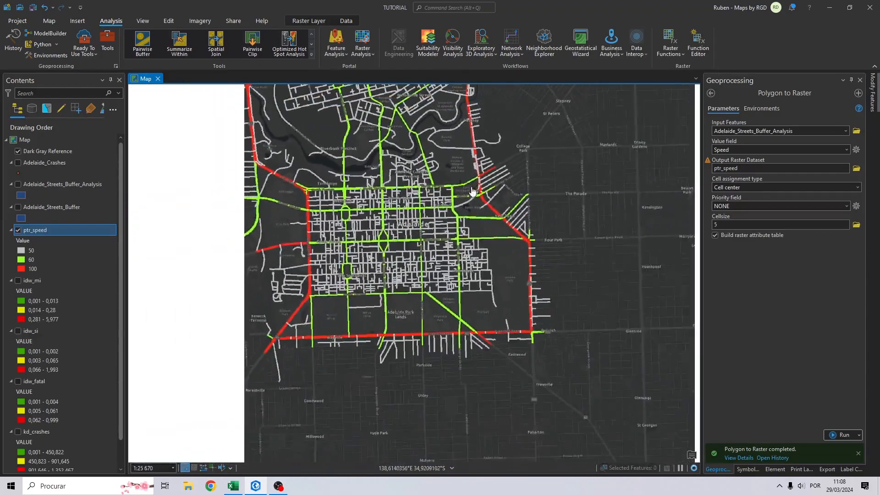
scroll(397, 197, down, 2)
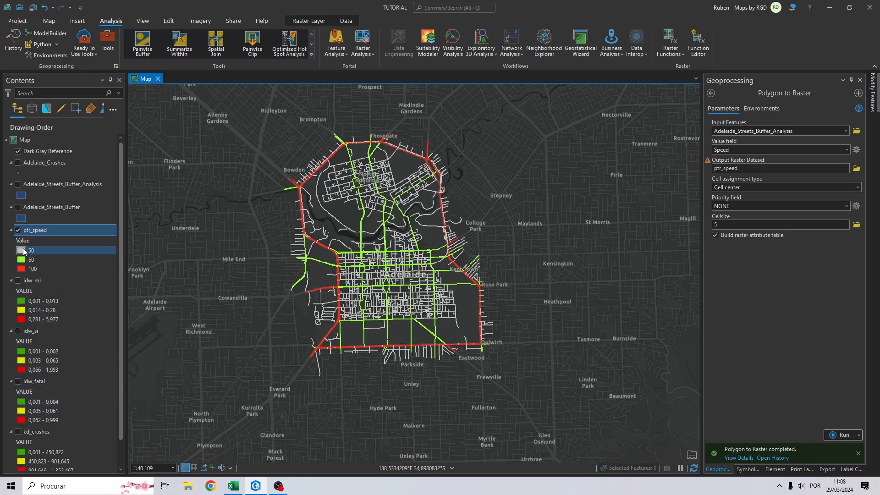
Find the Add Field geoprocessing tool and set ptr_speed as its input table
click(711, 94)
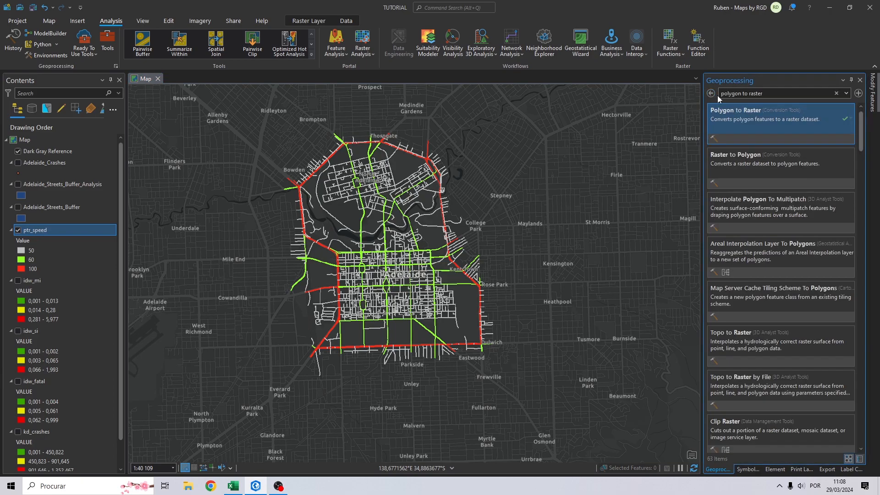
triple_click(768, 93)
text(add field)
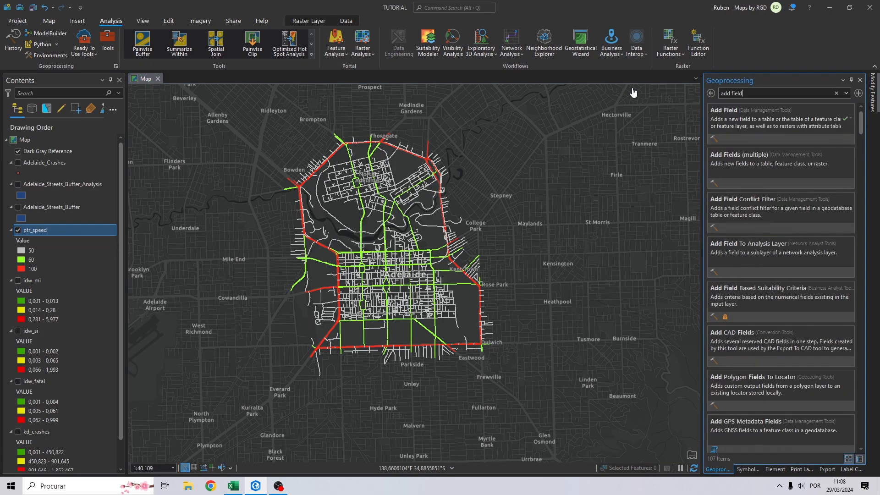
click(749, 127)
drag(37, 230, 737, 143)
Add a field named POWER with the type Float (32-bit floating point) to the ptr_speed table
click(742, 160)
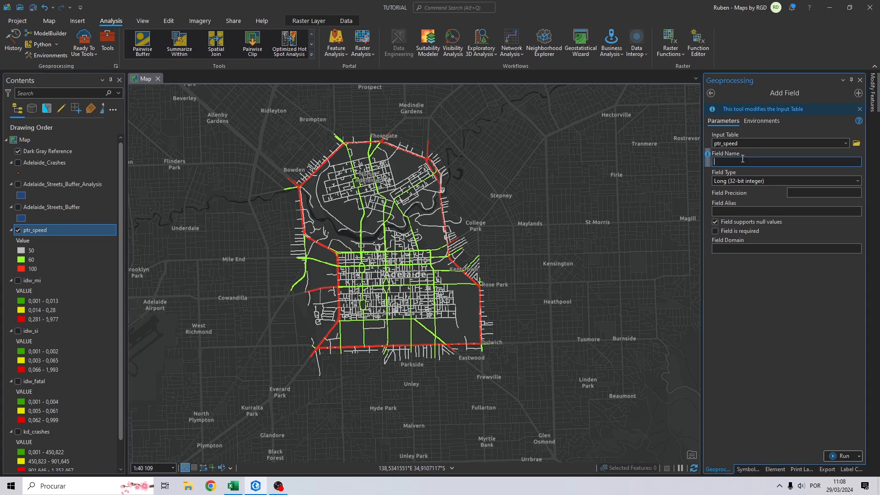
text(POWER)
click(858, 184)
click(858, 183)
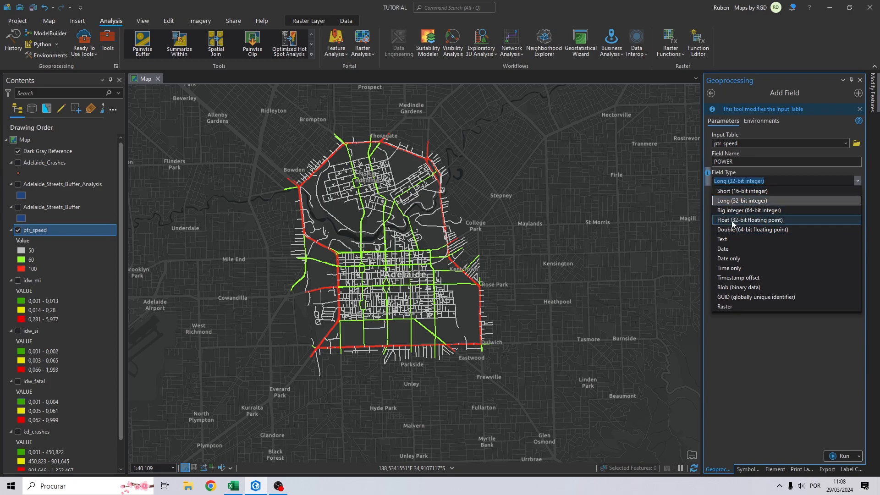
click(757, 220)
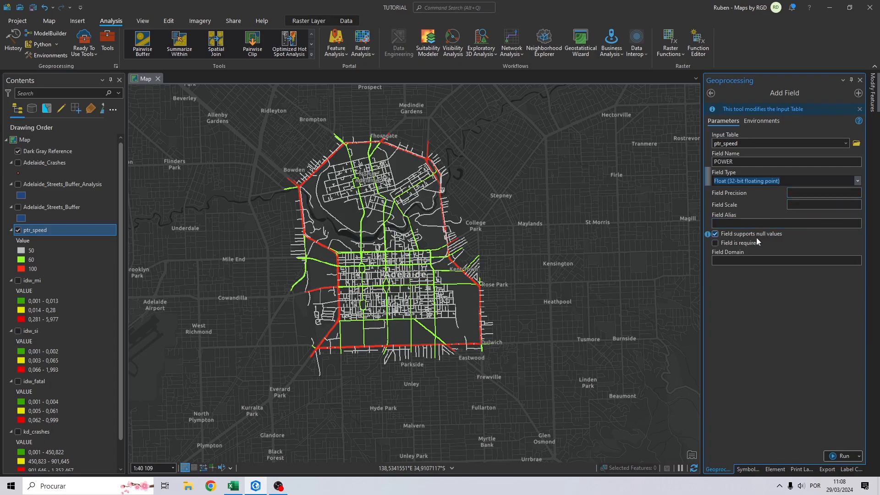
click(756, 122)
click(723, 122)
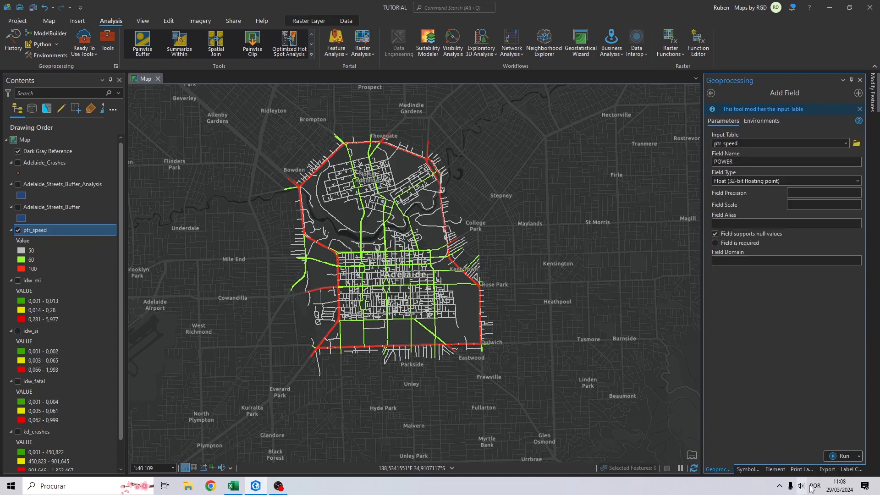
click(844, 456)
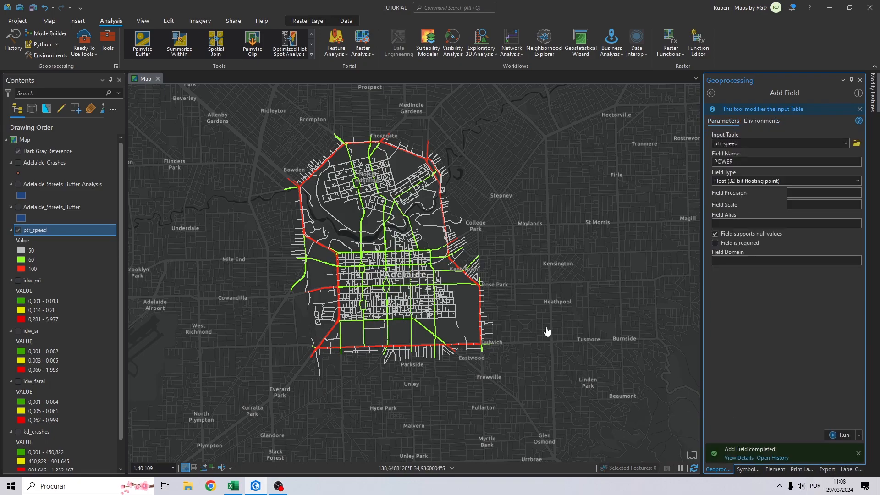
Open the attribute table of ptr_speed and select the row with VALUE 100
right_click(64, 231)
click(94, 93)
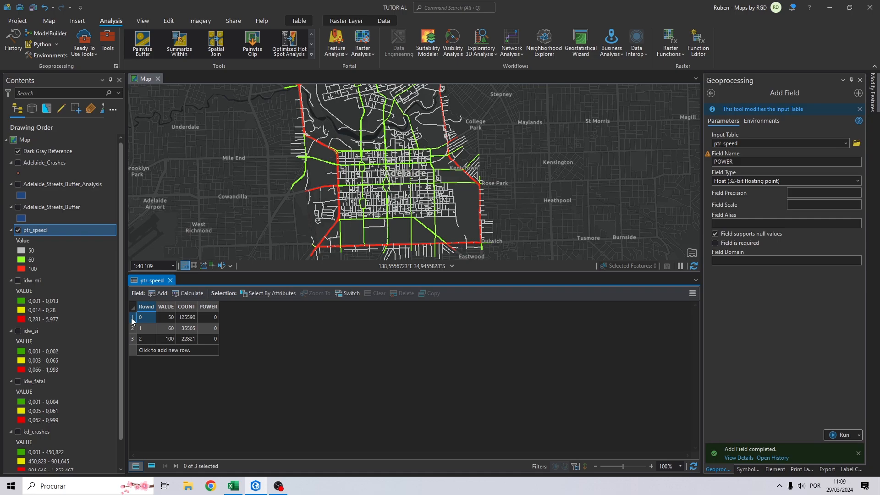
click(133, 339)
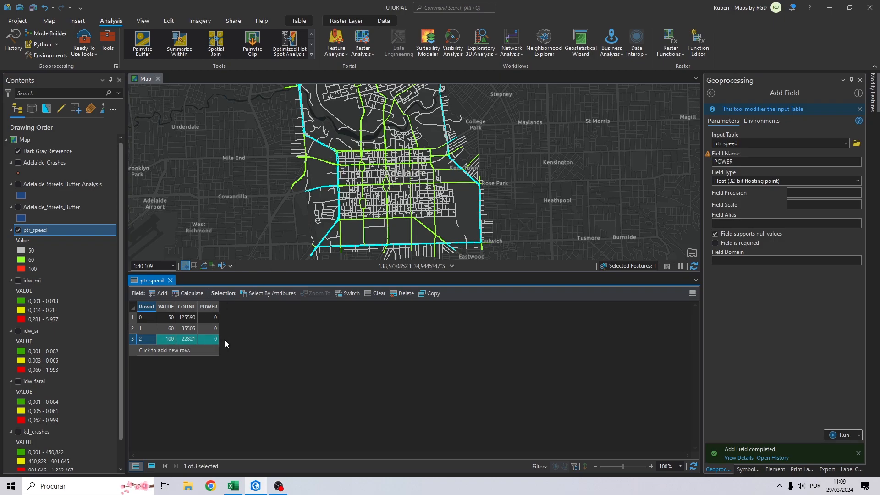
Set the POWER value to 0,5 for the row with VALUE 100
double_click(209, 339)
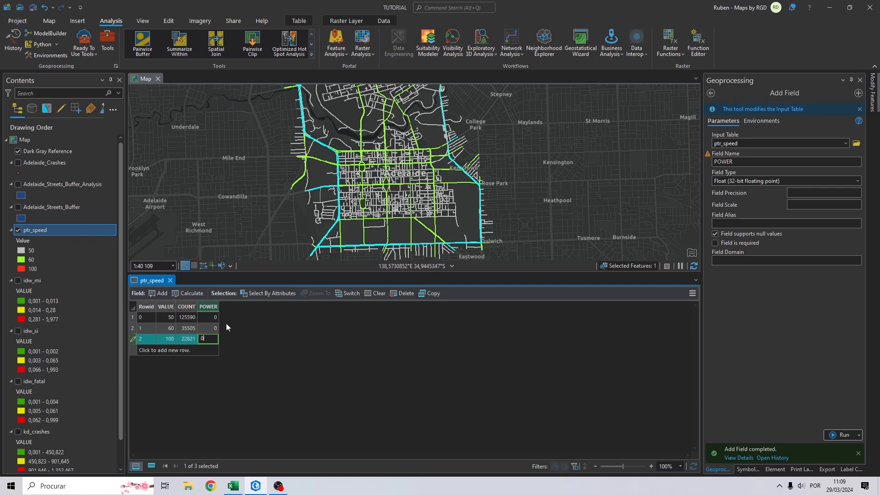
key(Return)
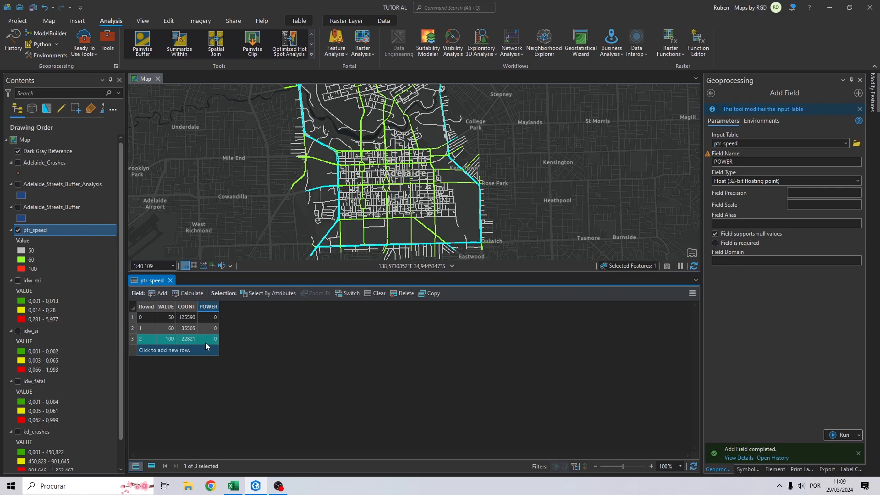
double_click(207, 339)
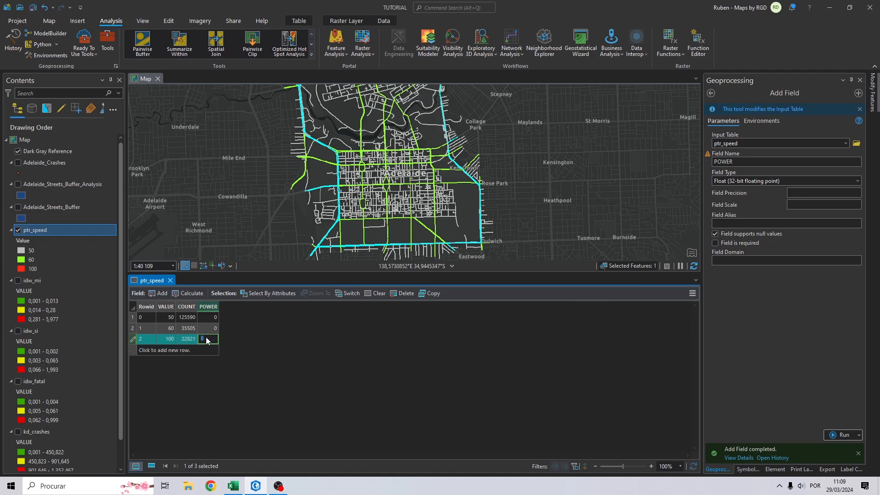
text(50)
key(Return)
double_click(207, 338)
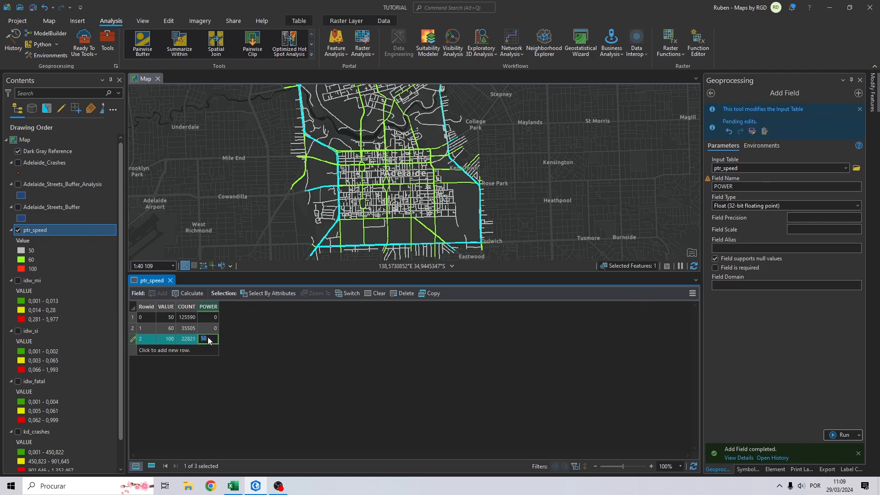
text(0,5)
key(Return)
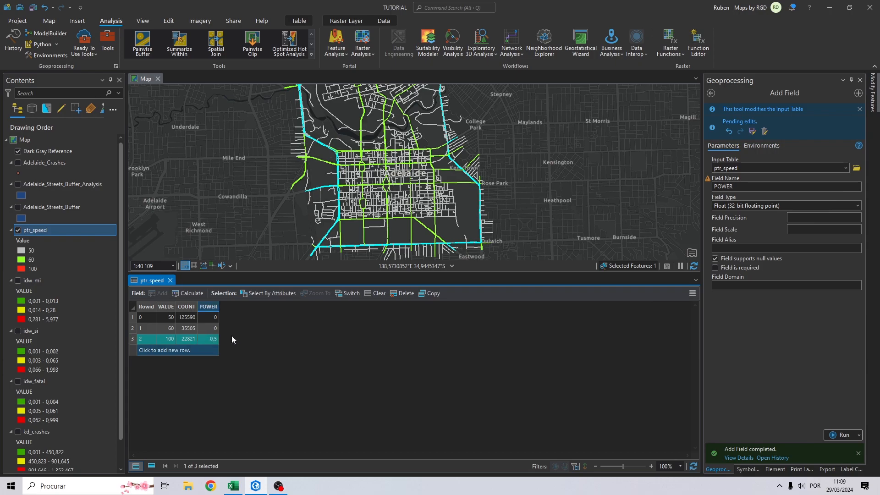
Set POWER to 0,35 for the row with VALUE 60 and to 0,15 for the row with VALUE 50
click(133, 328)
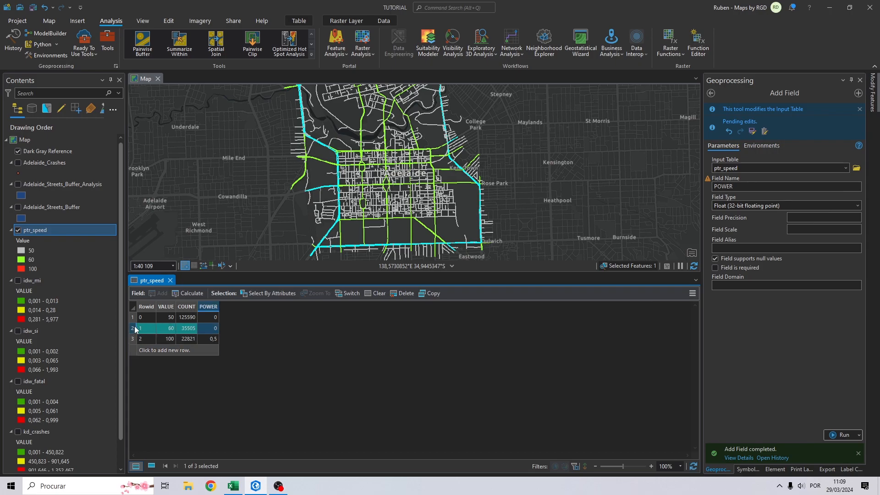
double_click(215, 328)
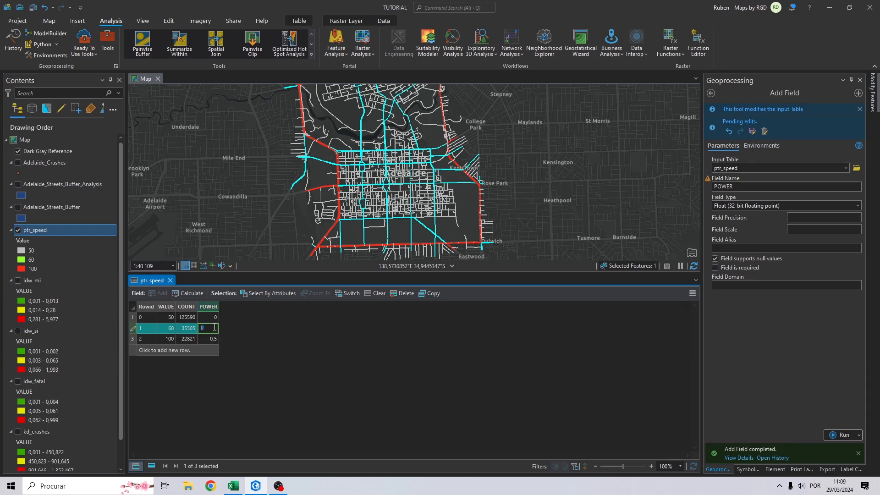
key(Return)
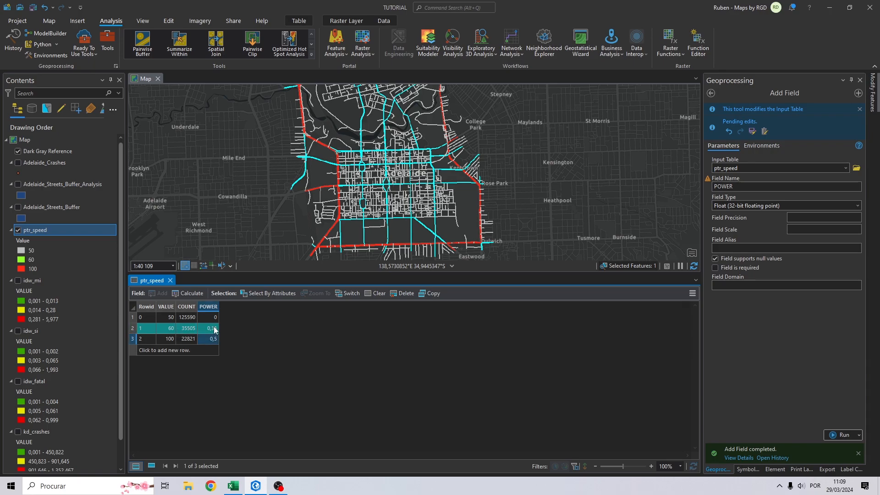
double_click(214, 317)
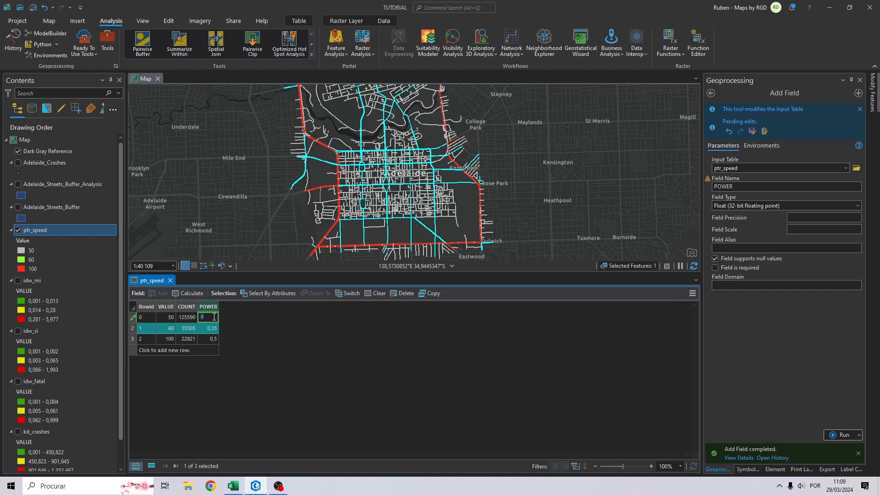
text(0,15)
key(Return)
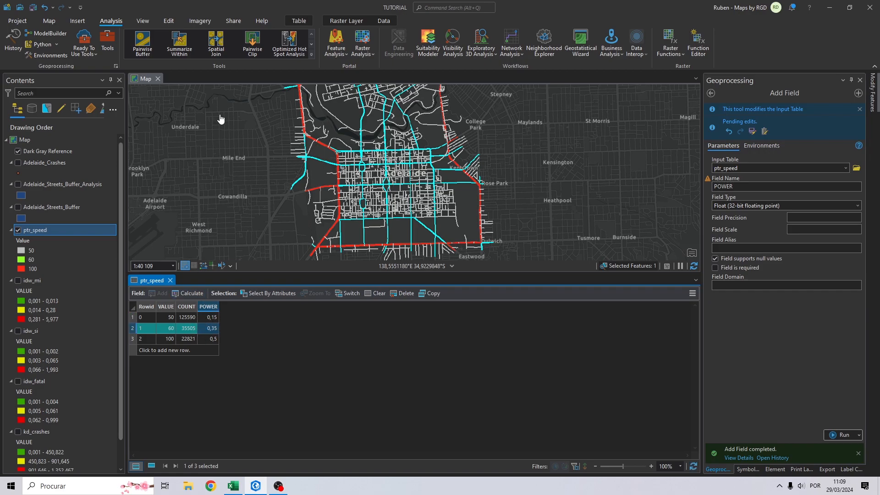
Close the ptr_speed attribute table and save the project
click(170, 280)
click(48, 21)
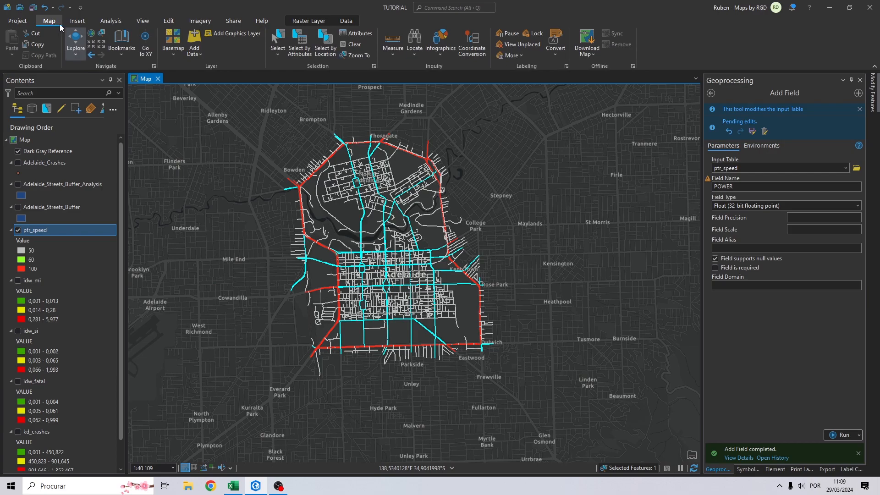
click(32, 7)
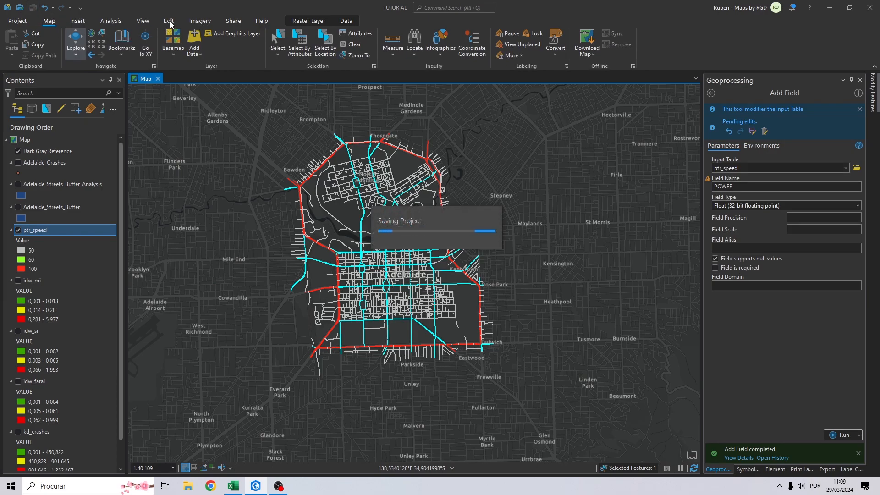
Save the pending table edits and clear the current feature selection
click(169, 21)
click(73, 40)
click(447, 255)
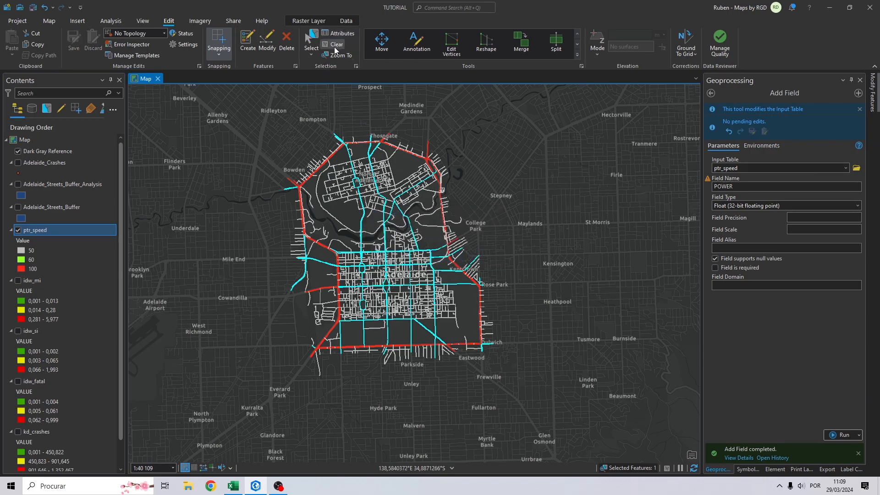
click(336, 47)
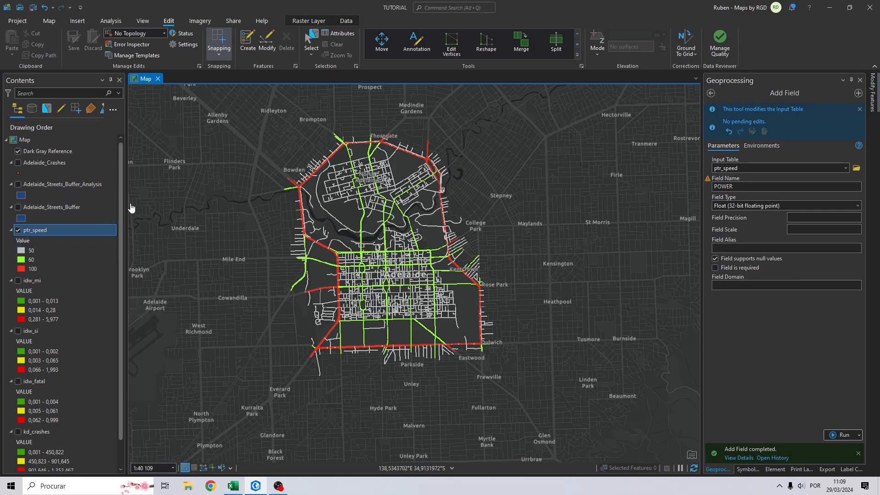
Collapse the legends of the Adelaide_Crashes, Adelaide_Streets_Buffer_Analysis and Adelaide_Streets_Buffer layers
click(11, 163)
click(11, 174)
click(11, 185)
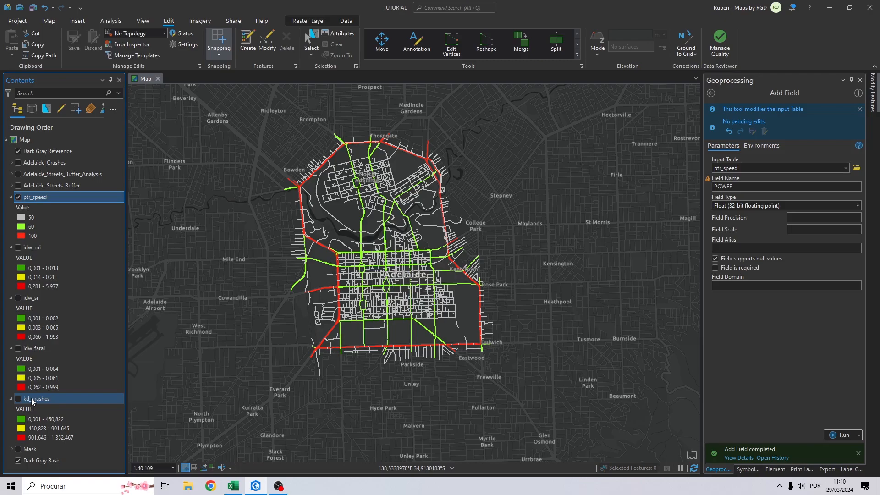
Search the geoprocessing tools for LOOKUP and open the Lookup tool
click(706, 94)
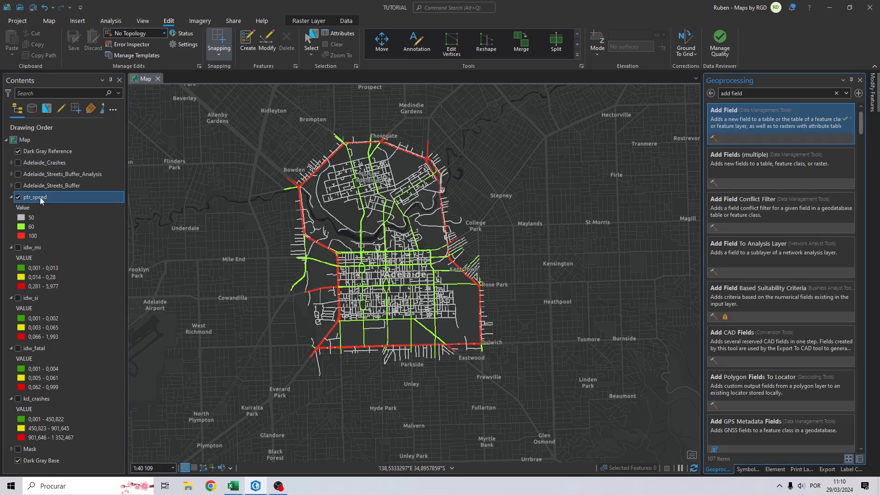
click(733, 93)
text(LOOKUP)
click(778, 133)
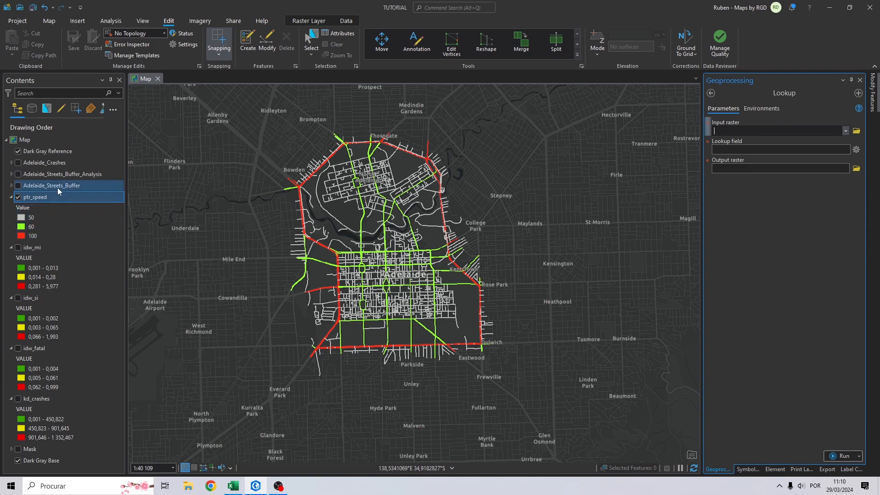
Set the Lookup input to ptr_speed with POWER as the lookup field, and save the output as n_speed in the desktop YOUTUBE TUTORIAL DATA folder
drag(31, 197, 722, 129)
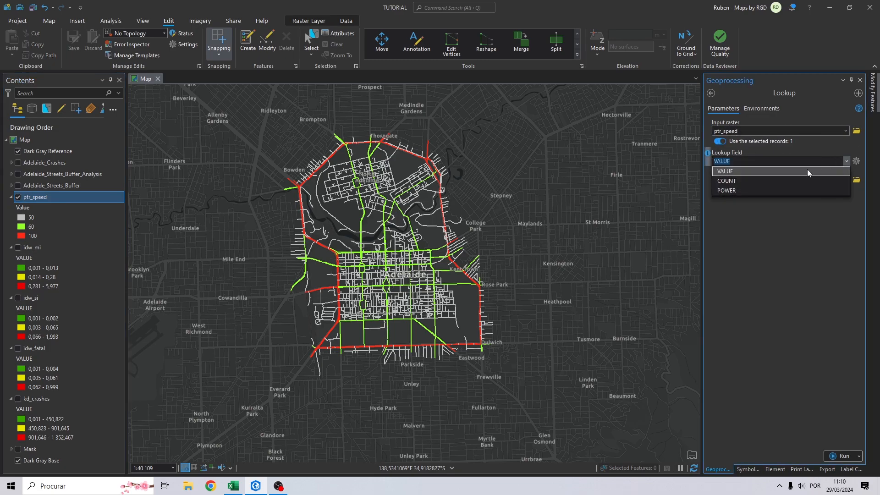
click(727, 191)
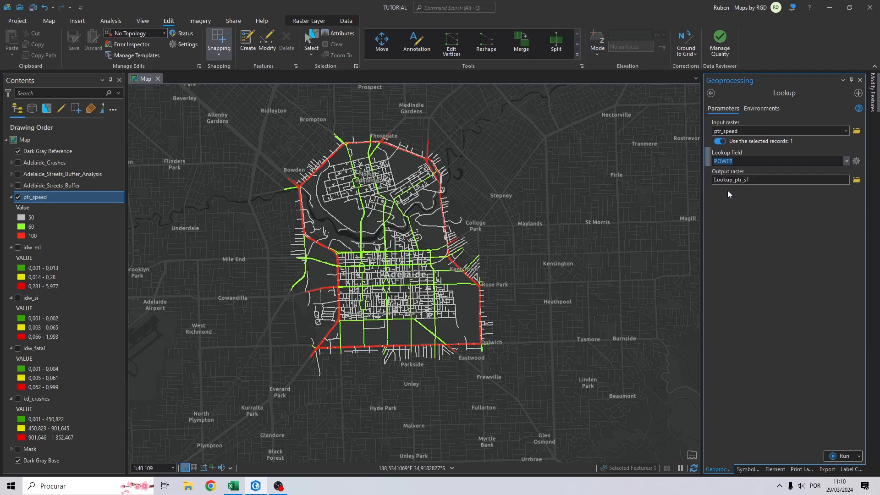
click(856, 180)
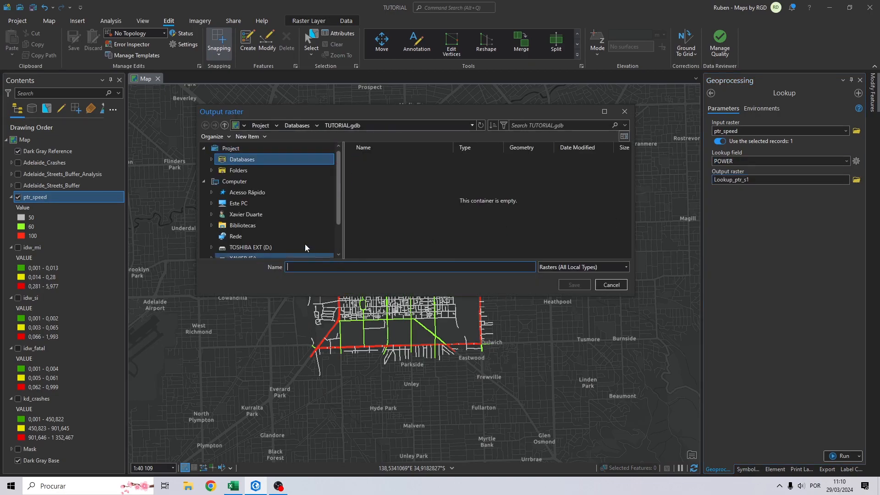
click(252, 203)
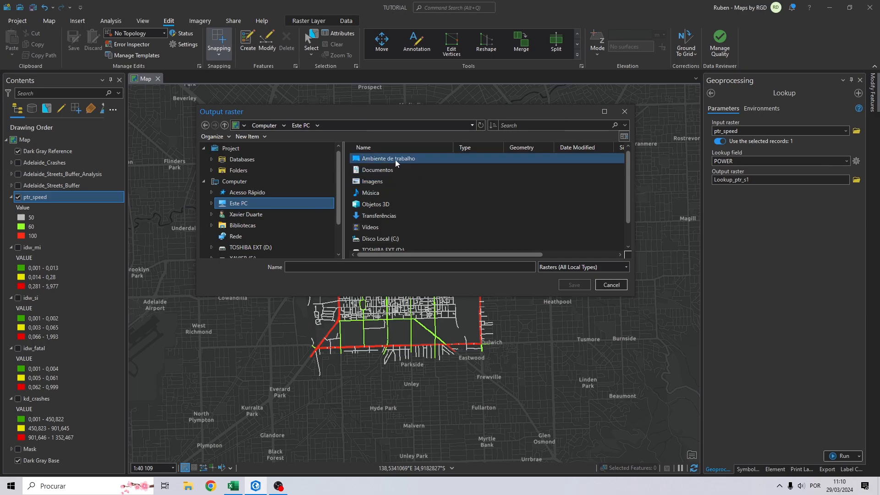
double_click(395, 159)
double_click(373, 168)
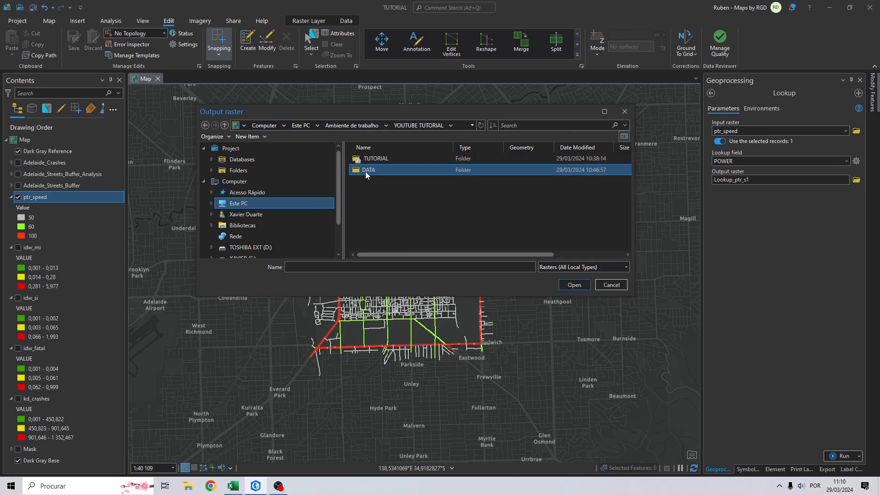
double_click(365, 171)
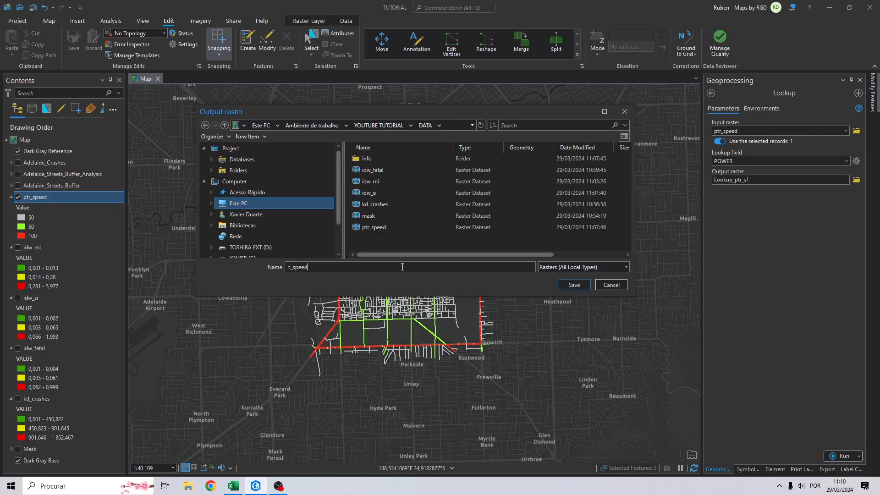
click(574, 284)
Set the Lookup environment's output coordinate system to GDA2020_South_Australia_Lambert and its processing extent to the AdelaideStreets_Buffer layer
click(762, 108)
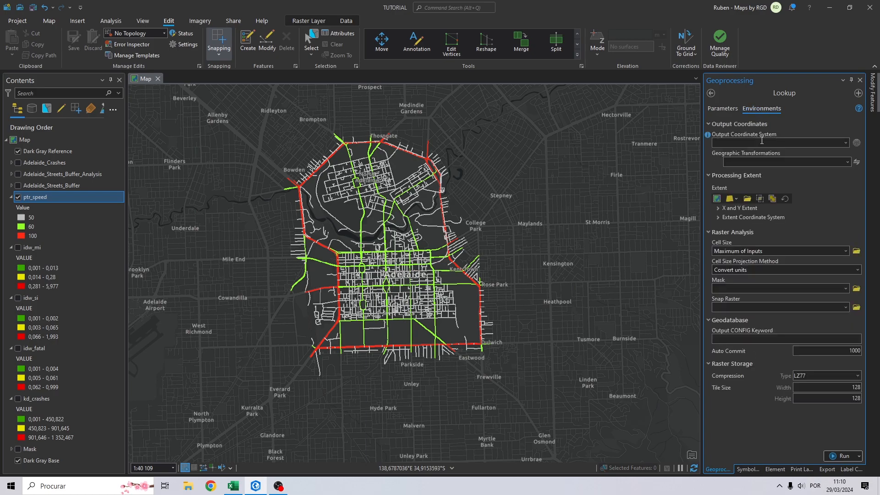
click(770, 143)
click(774, 153)
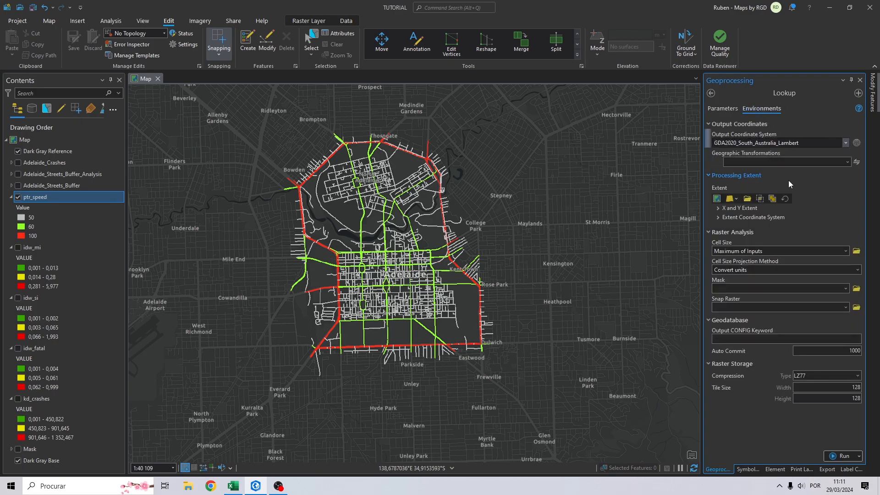
click(732, 199)
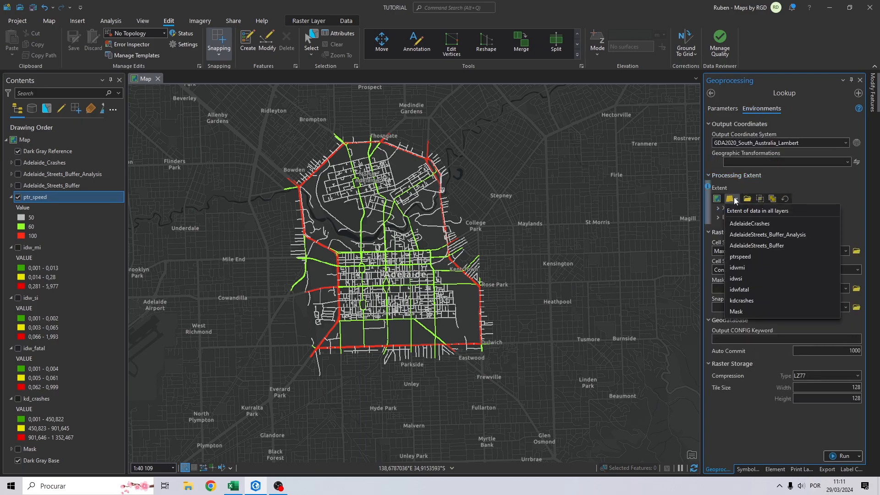
click(764, 246)
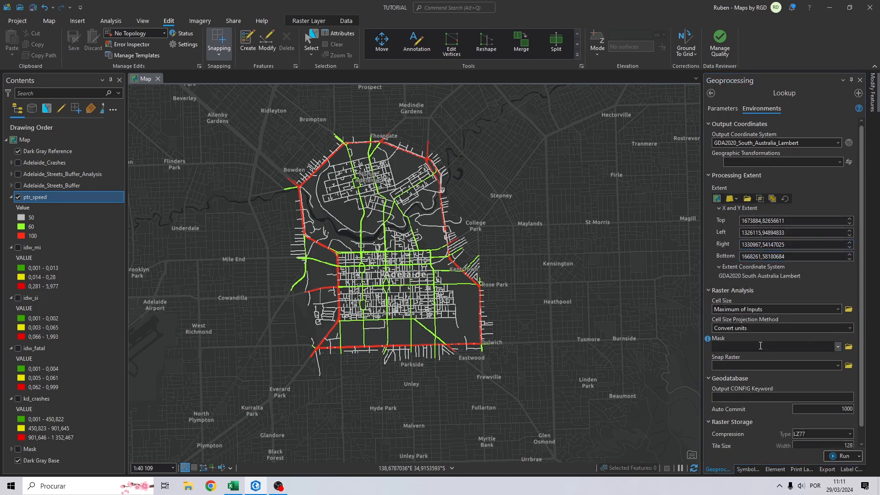
Use the Mask raster as both mask and snap raster for Lookup, and run the tool
click(837, 347)
click(721, 434)
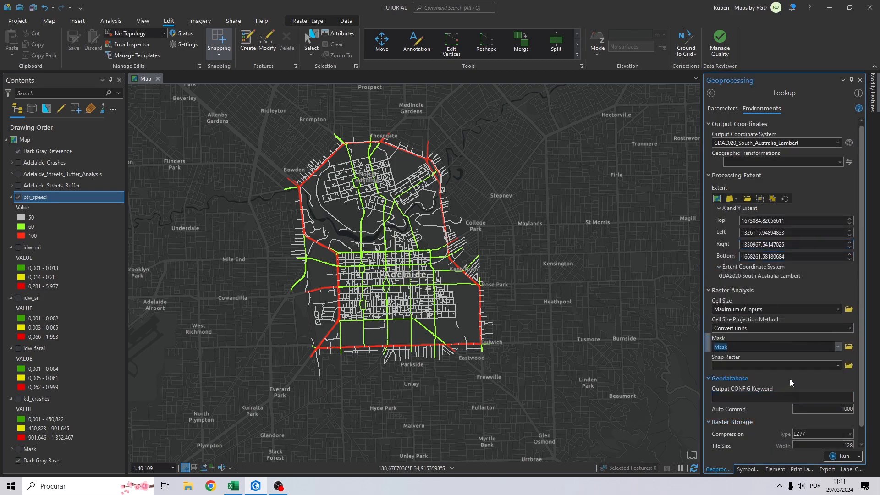
click(838, 365)
click(733, 423)
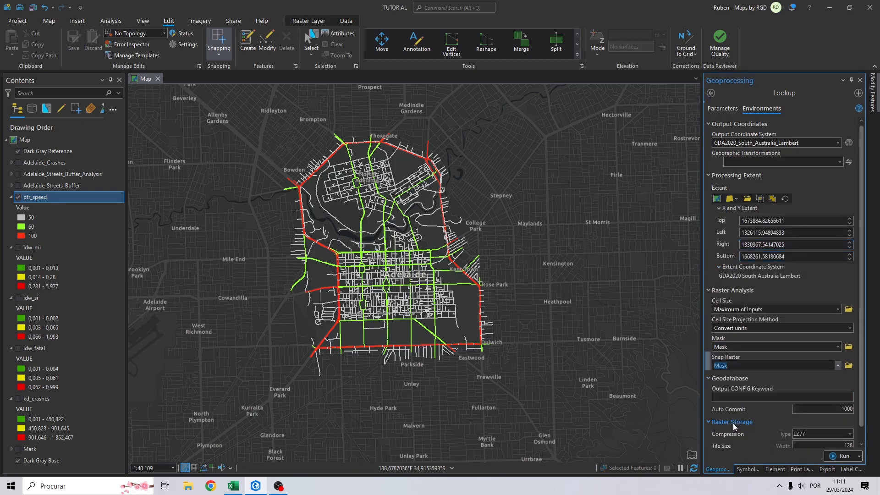
click(841, 456)
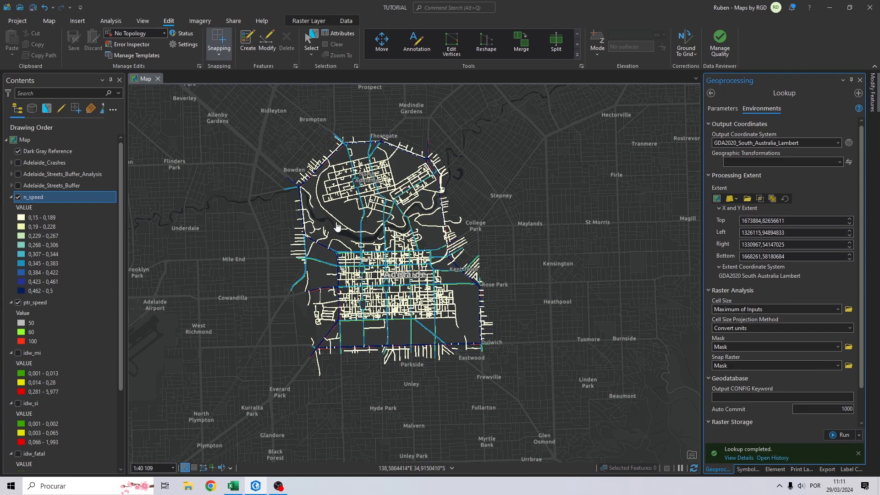
Remove the original ptr_speed layer from the map
click(32, 303)
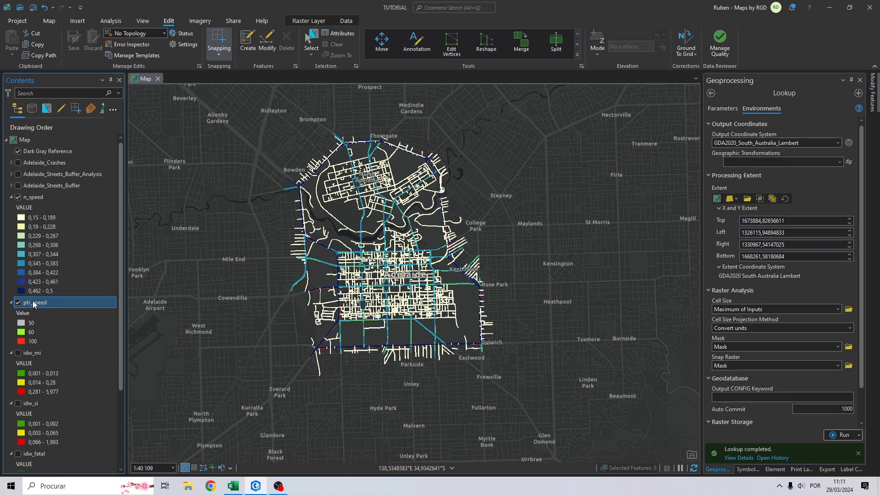
right_click(33, 304)
click(65, 22)
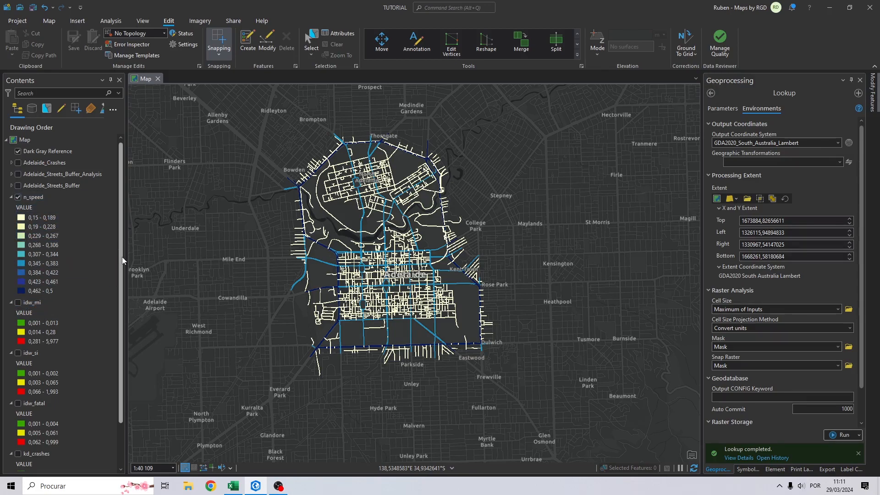
drag(121, 280, 124, 323)
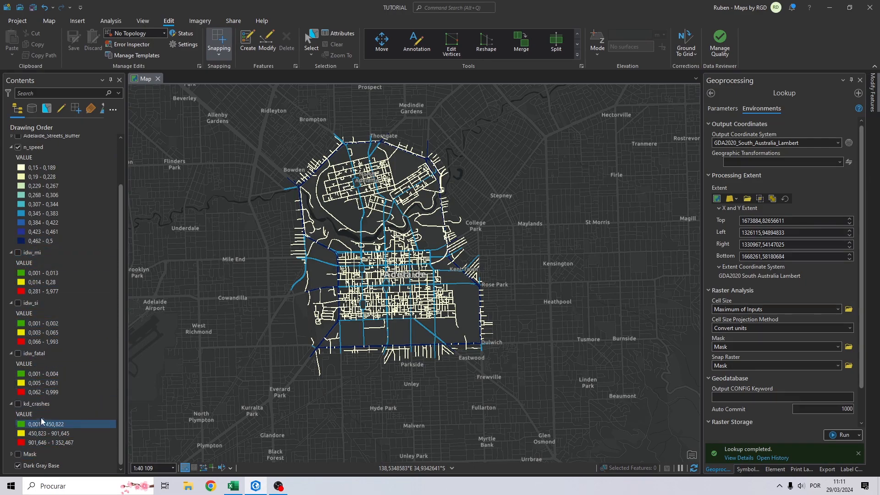
Leave the Lookup tool, search the geoprocessing tools for "fuzzy memb" and open Fuzzy Membership
click(722, 108)
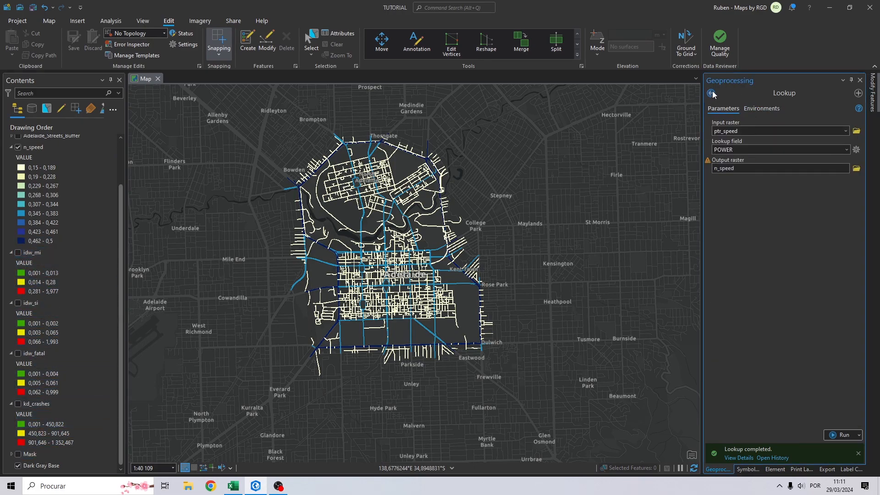
click(710, 93)
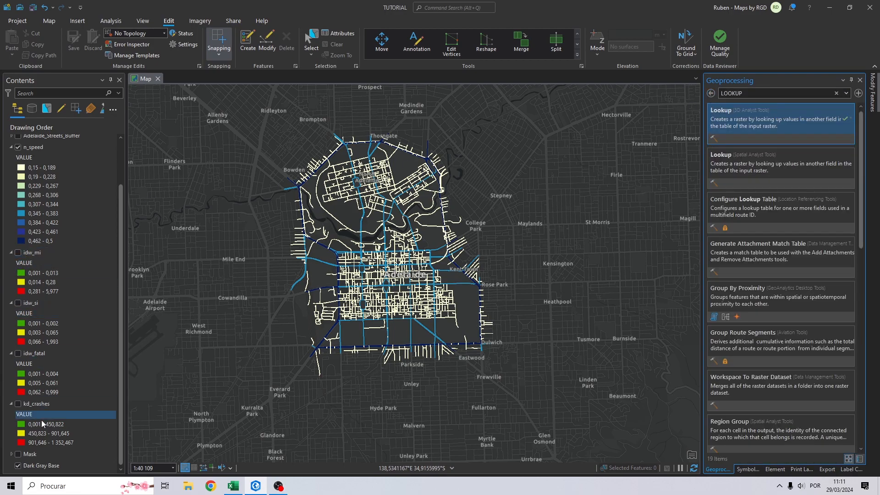
double_click(761, 95)
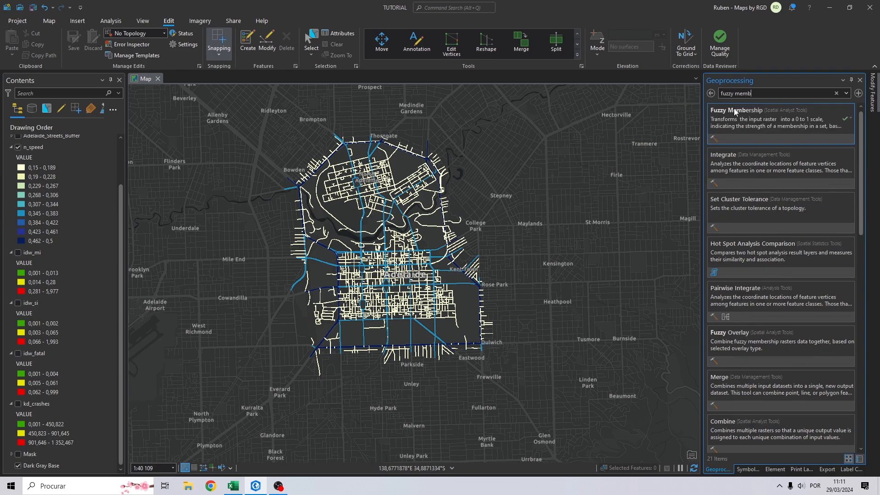
click(737, 113)
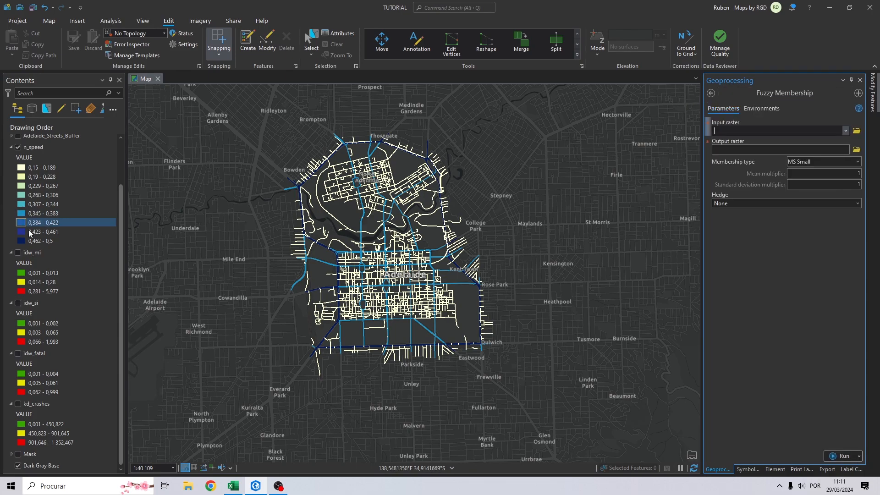
Show the idw_mi layer, hide n_speed and collapse the n_speed legend
click(26, 253)
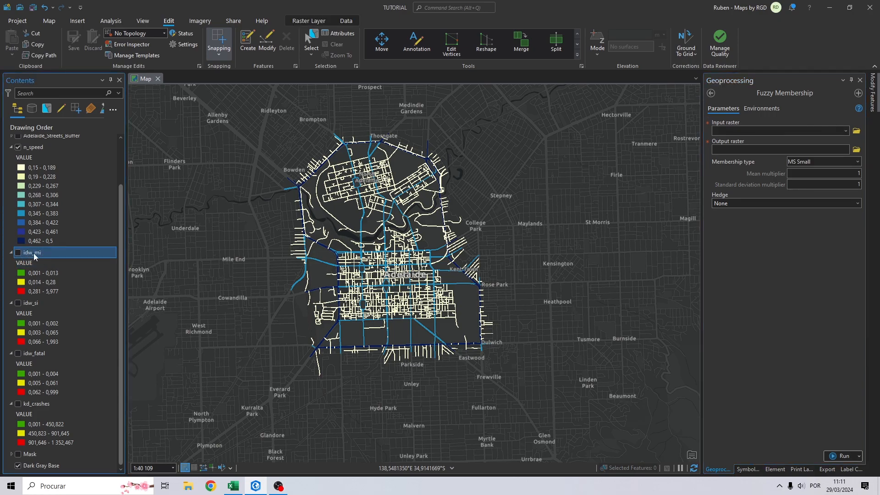
click(18, 253)
click(17, 147)
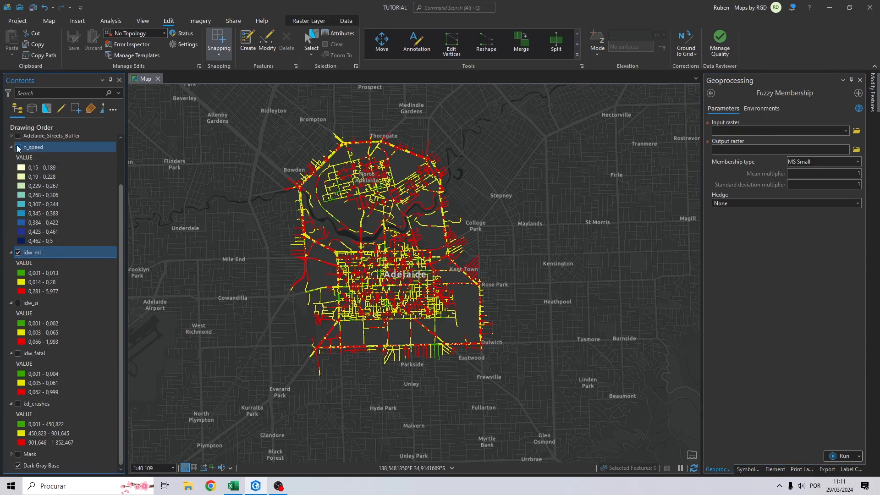
click(12, 148)
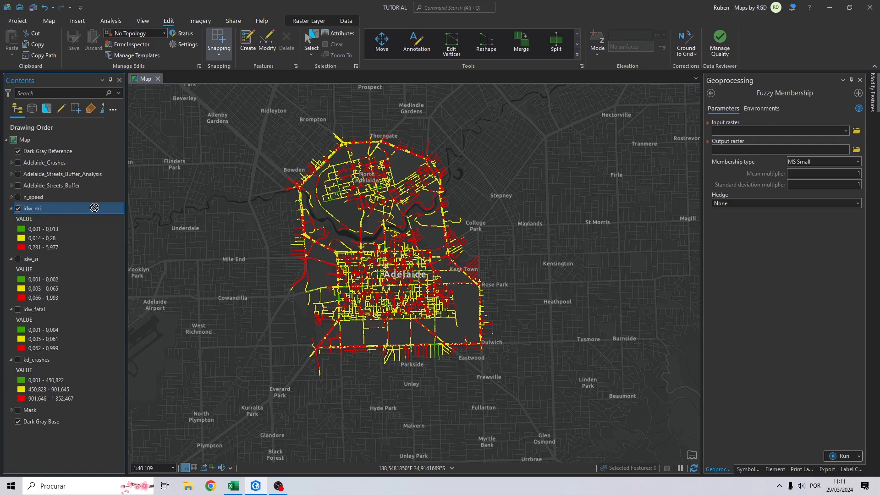
Set idw_mi as the Fuzzy Membership input raster and save the output as n_mi in the YOUTUBE TUTORIAL DATA folder
drag(739, 135, 738, 134)
click(856, 150)
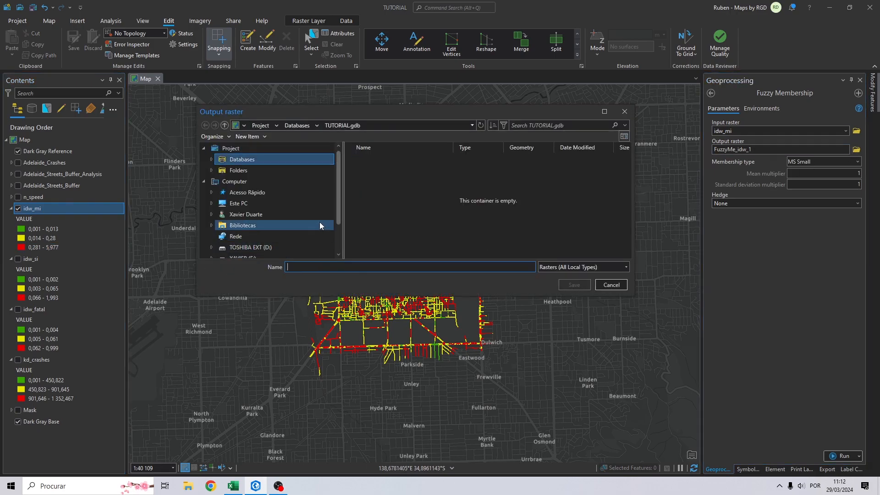
click(251, 203)
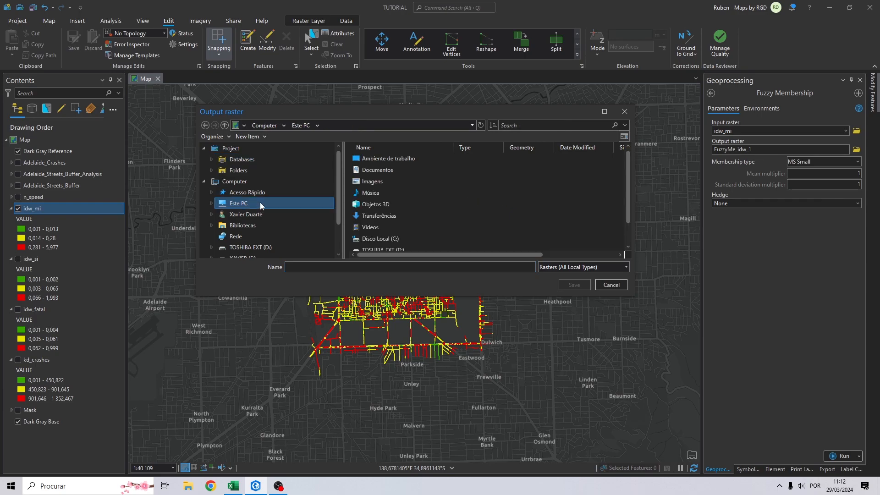
double_click(381, 162)
click(384, 172)
double_click(384, 172)
double_click(372, 173)
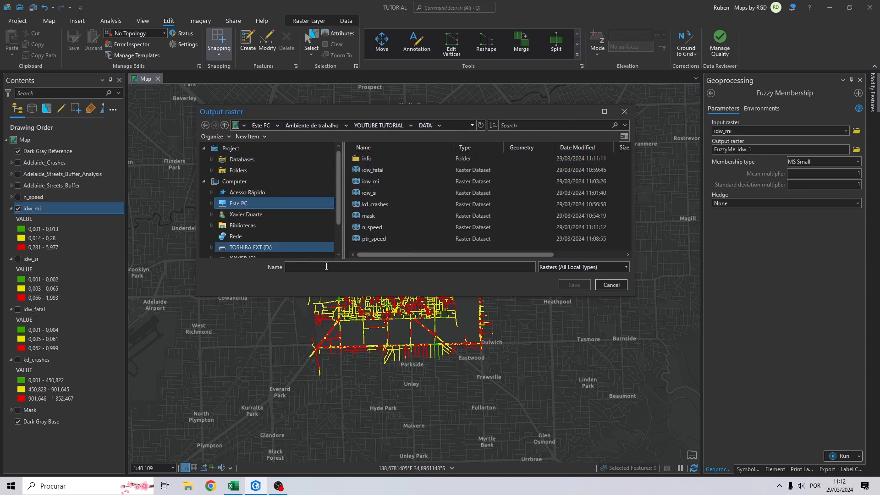
text(n_)
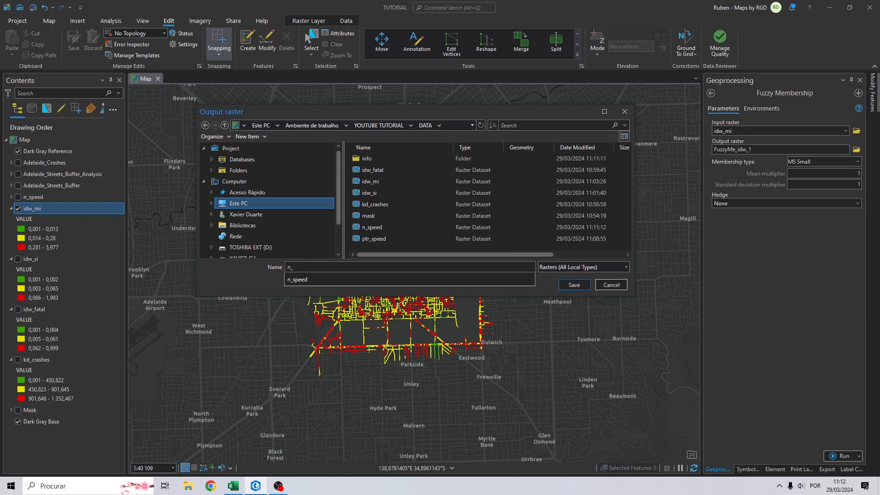
text(mi)
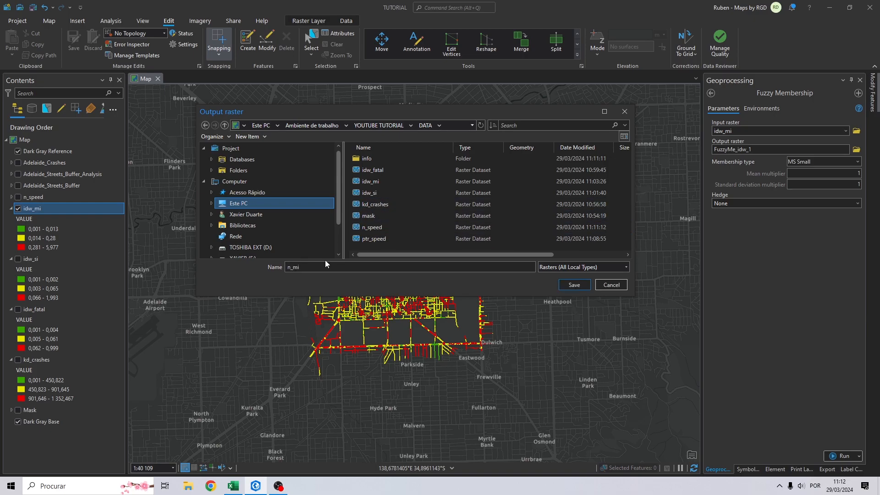
click(574, 284)
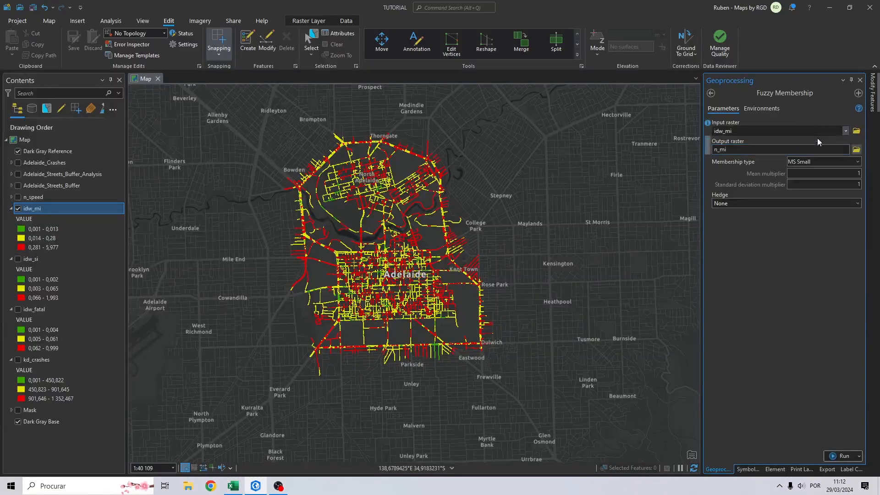
Set the membership type to Linear, keeping the minimum at 0
click(858, 161)
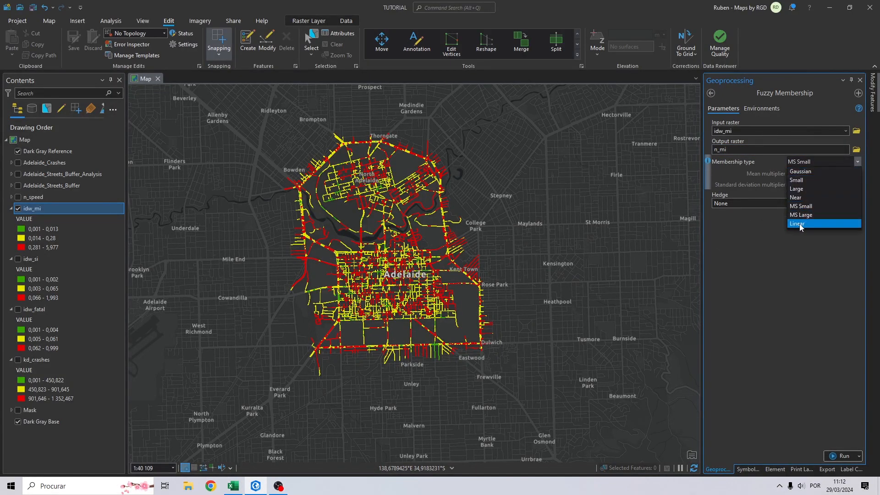
click(823, 223)
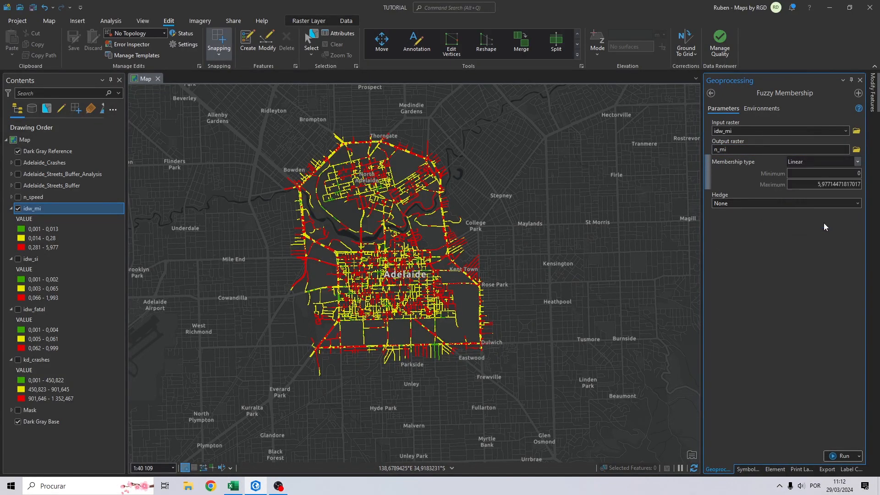
click(848, 175)
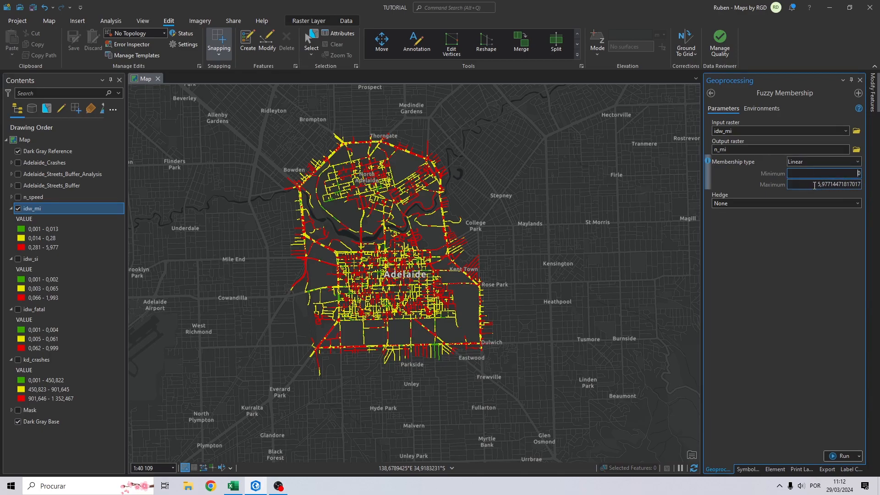
Set the Fuzzy Membership output coordinate system to GDA2020_South_Australia_Lambert and its processing extent to the AdelaideStreets_Buffer layer
click(761, 108)
click(846, 143)
click(810, 154)
click(731, 198)
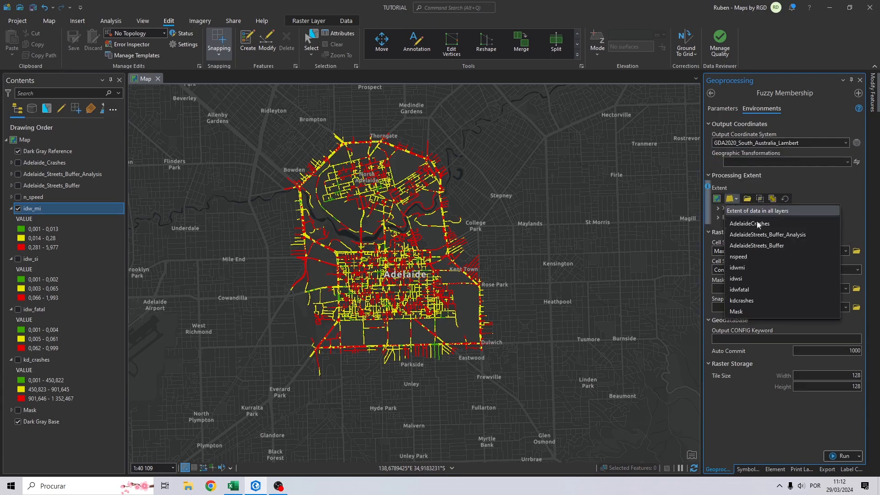
click(776, 246)
Set the mask and the snap raster to the Mask layer and run Fuzzy Membership on idw_mi
click(775, 346)
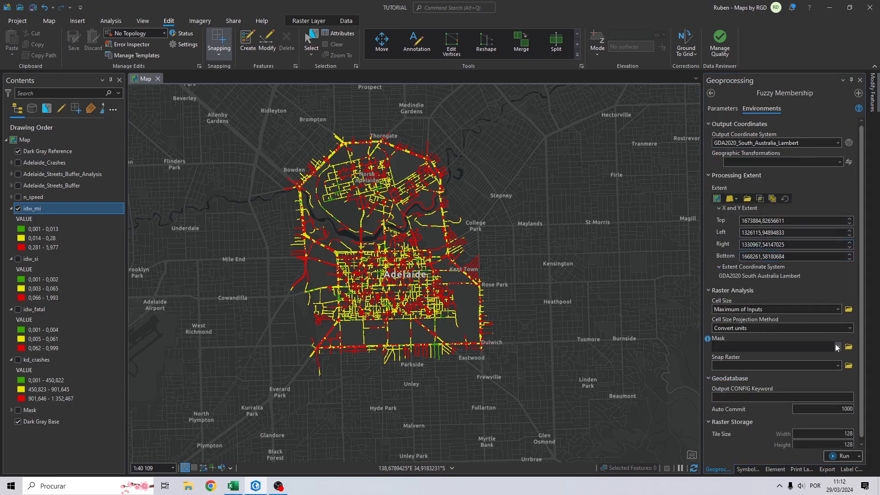
click(732, 433)
click(838, 365)
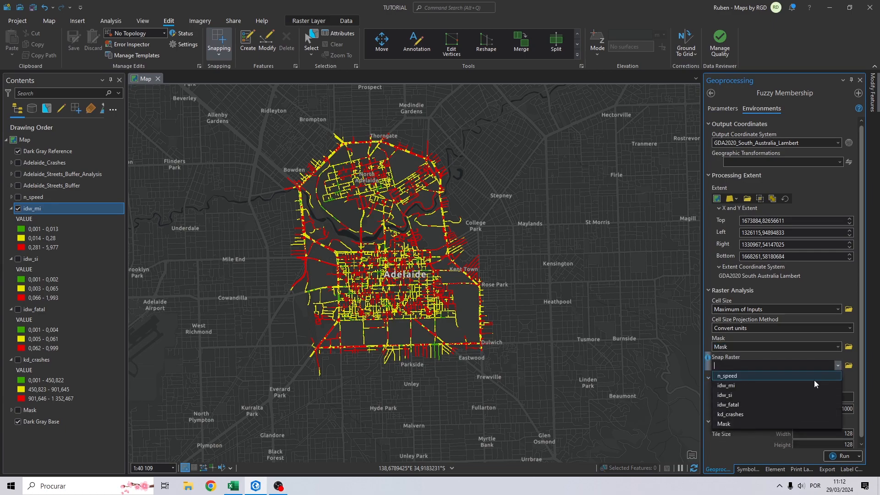
click(744, 428)
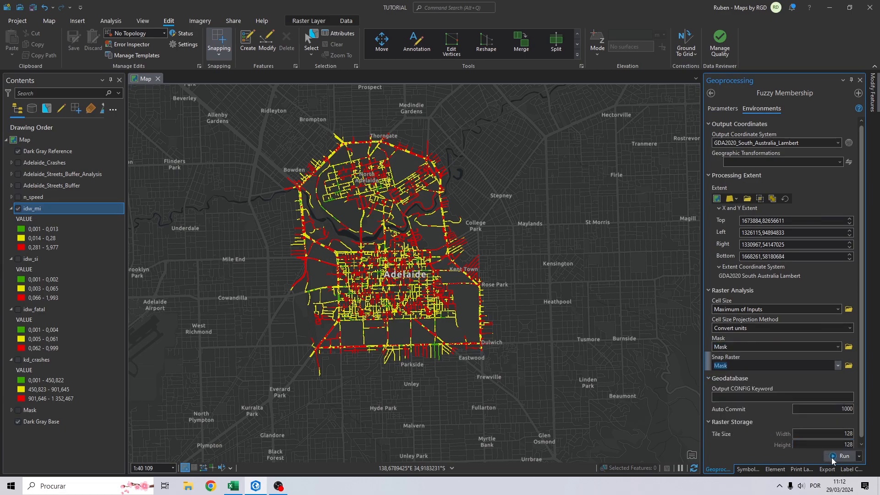
click(842, 456)
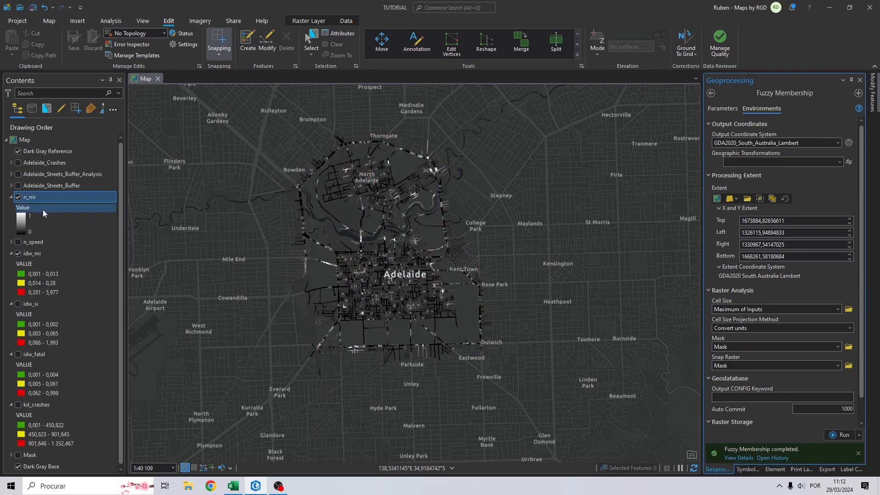
Compare the normalised n_mi raster with the original idw_mi layer on the central Adelaide streets
click(20, 222)
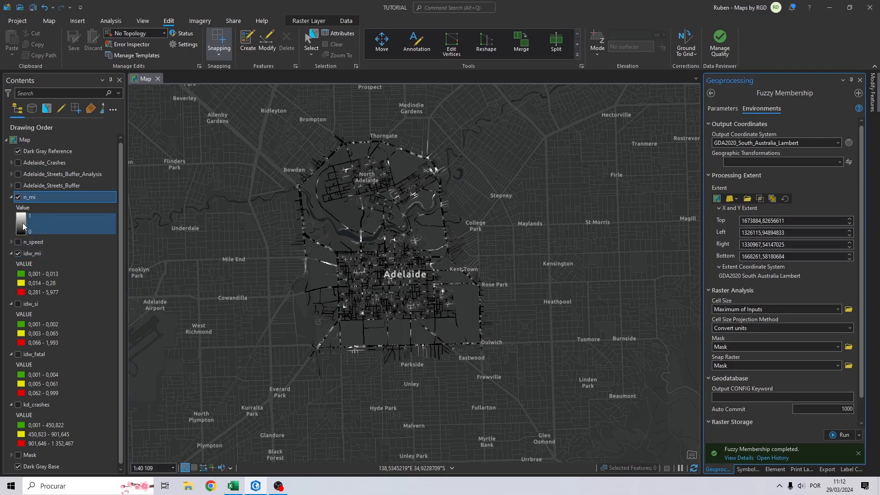
scroll(370, 216, up, 4)
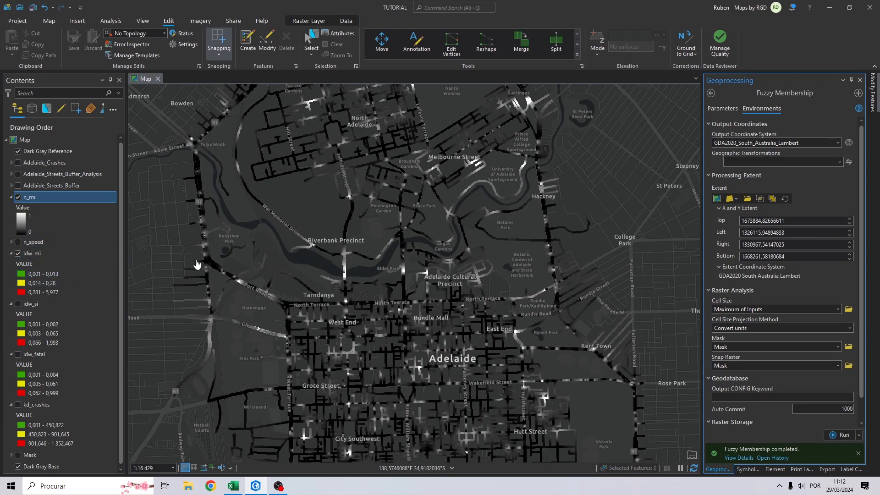
drag(308, 256, 330, 238)
click(18, 197)
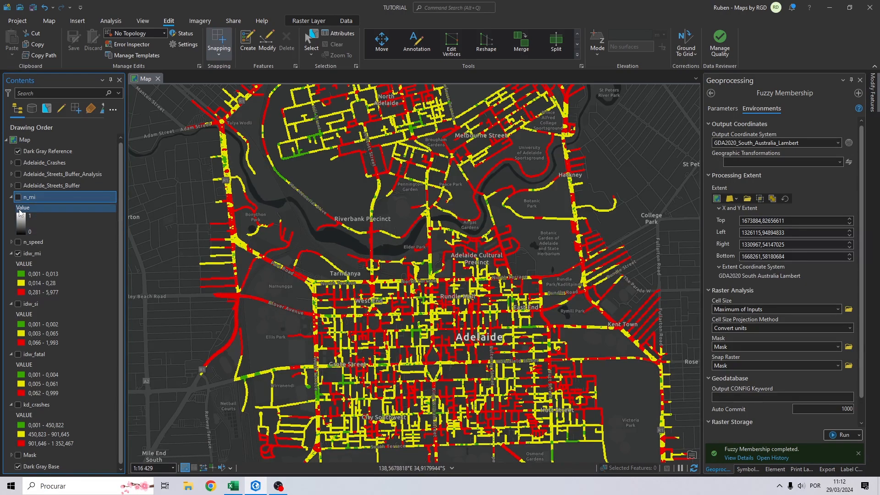
click(18, 197)
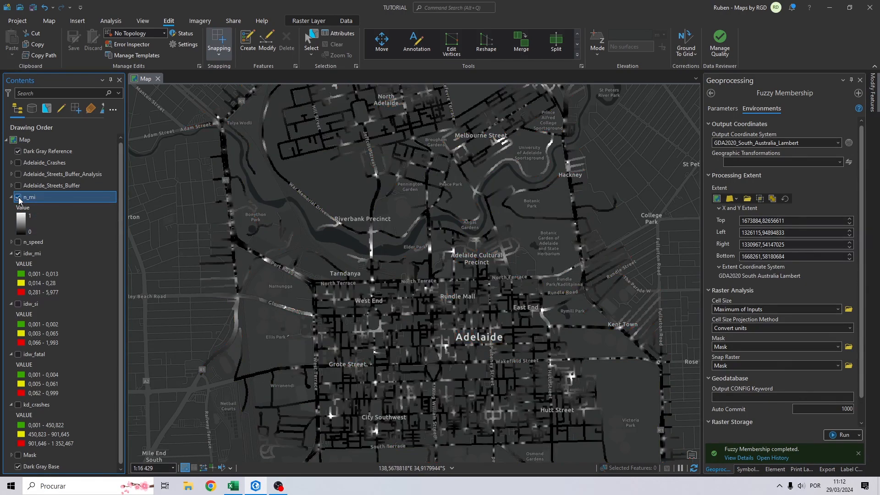
click(18, 198)
click(18, 198)
scroll(298, 174, down, 2)
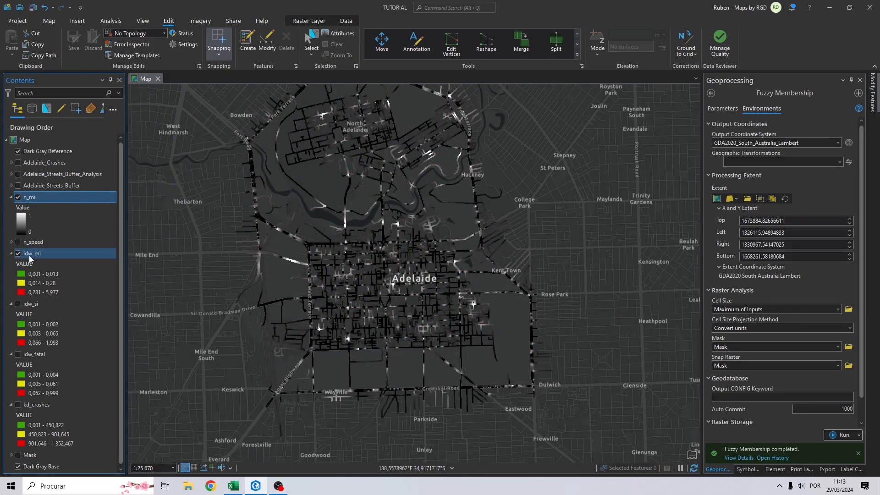
Remove the idw_mi layer from the map and leave the finished Fuzzy Membership tool
right_click(31, 258)
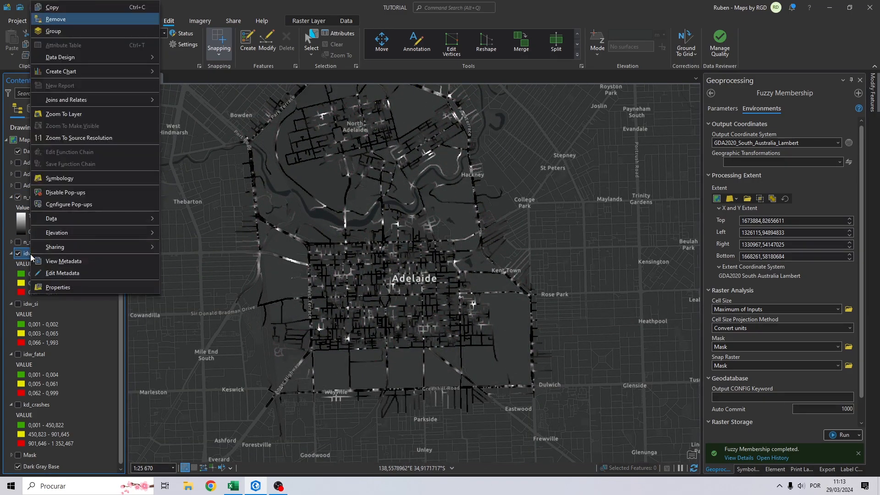
click(54, 20)
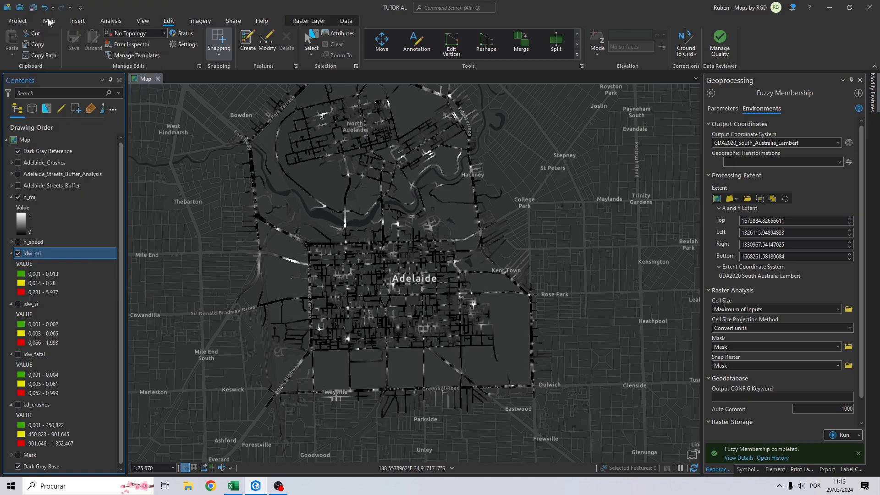
click(714, 109)
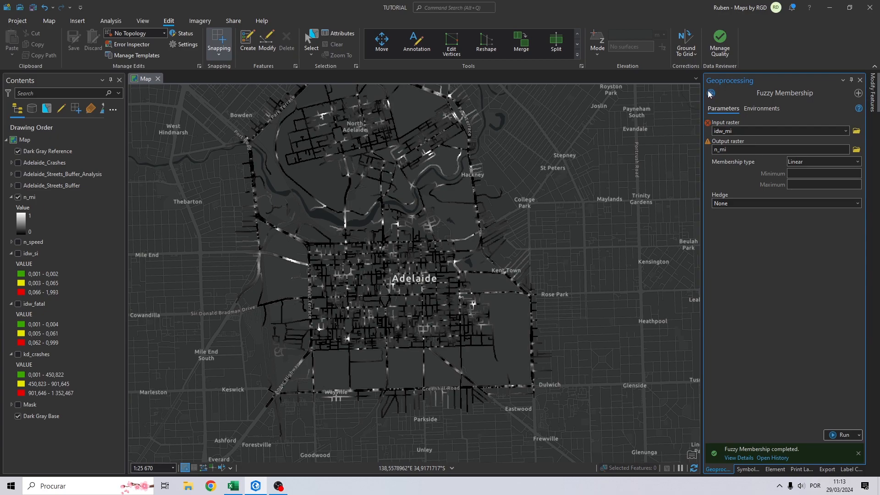
click(709, 93)
Reopen Fuzzy Membership with blank parameters and set idw_si as its input raster
click(737, 137)
click(26, 260)
click(44, 254)
drag(30, 258, 147, 240)
drag(711, 129, 715, 131)
Save the output raster as n_si in the YOUTUBE TUTORIAL DATA folder and set the membership type to Linear
click(855, 150)
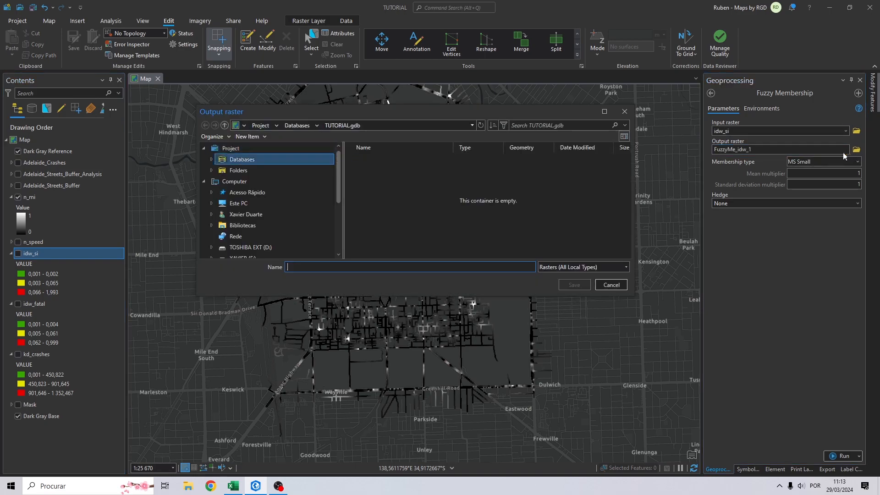
click(256, 203)
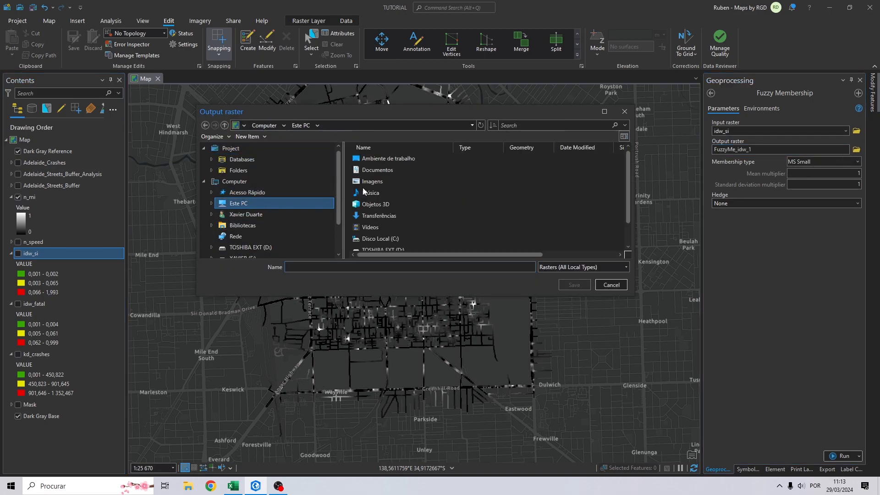
double_click(390, 158)
double_click(394, 159)
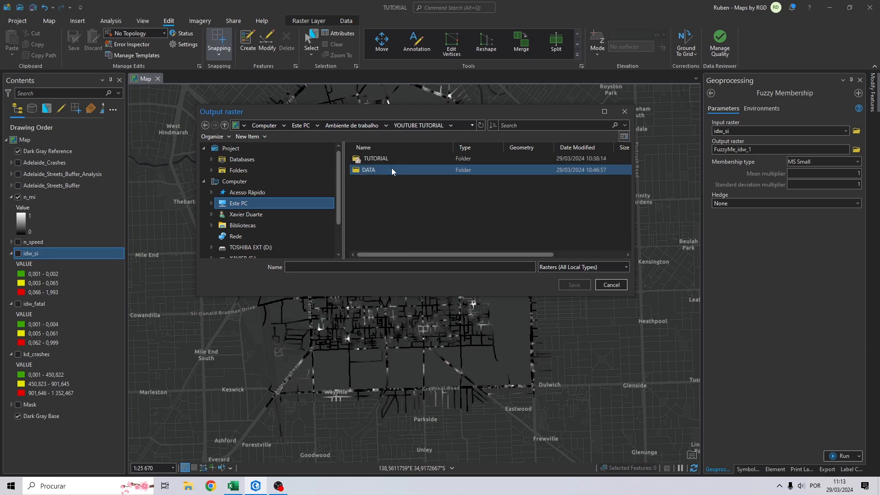
double_click(365, 170)
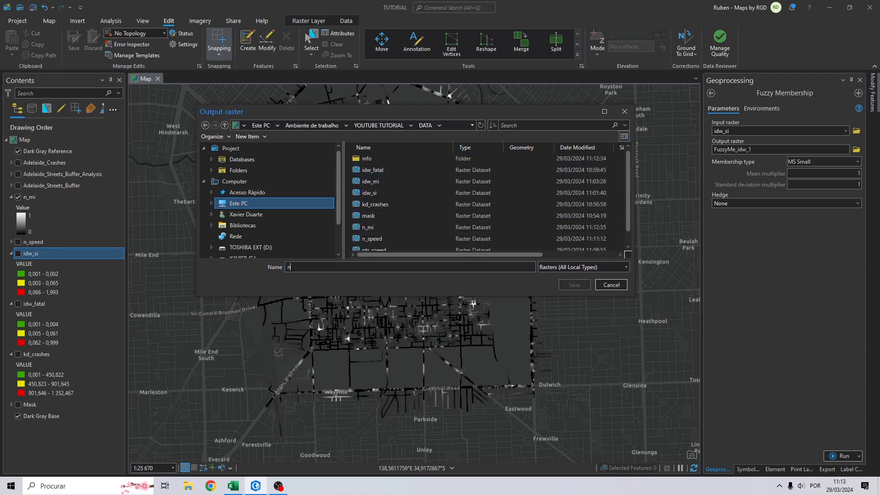
text(i)
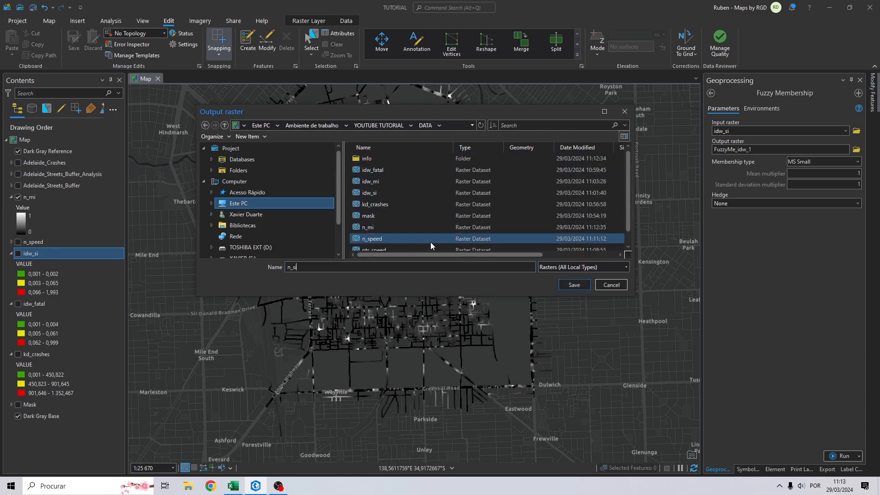
click(574, 285)
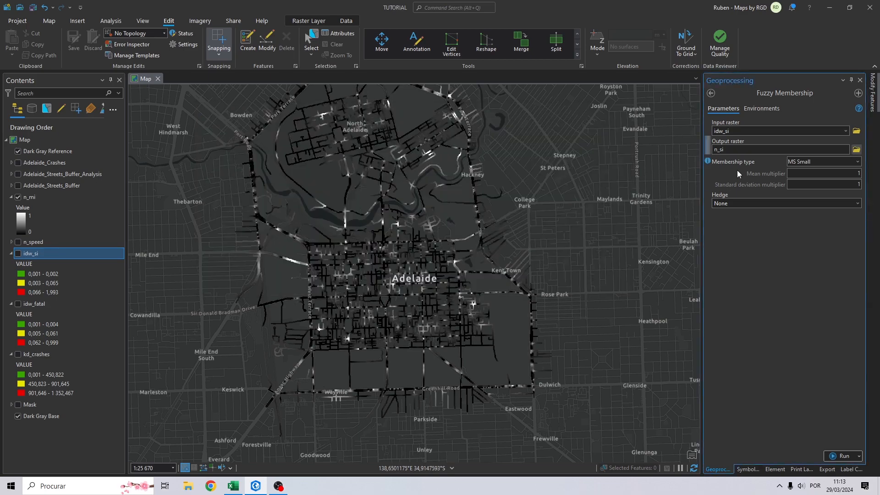
click(856, 161)
click(809, 227)
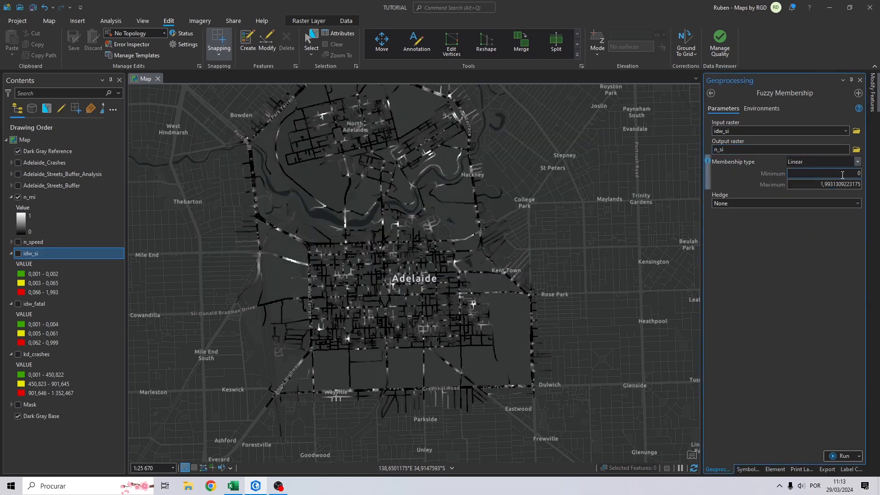
Set the output coordinate system for the idw_si run to GDA2020_South_Australia_Lambert and its processing extent to AdelaideStreets_Buffer
click(760, 108)
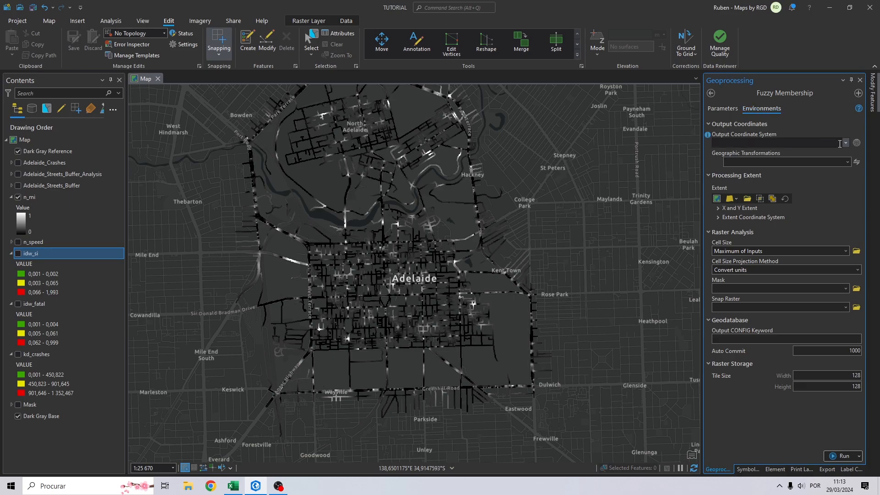
click(756, 143)
click(755, 156)
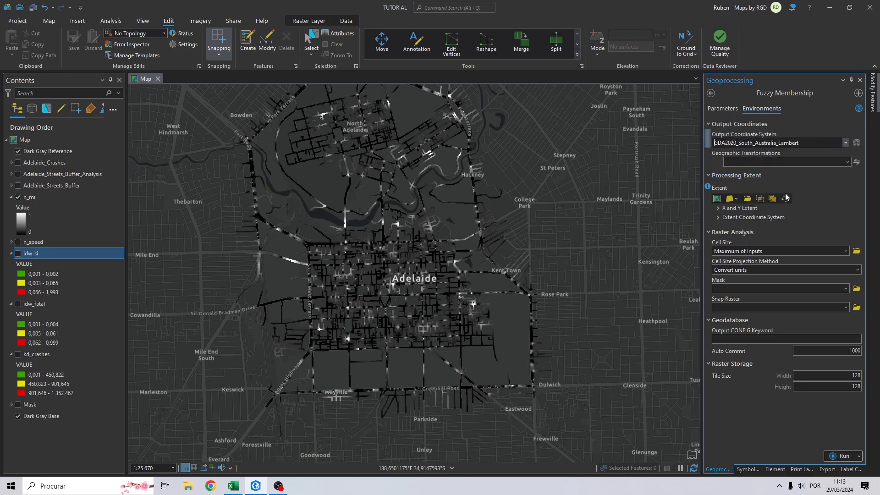
click(731, 199)
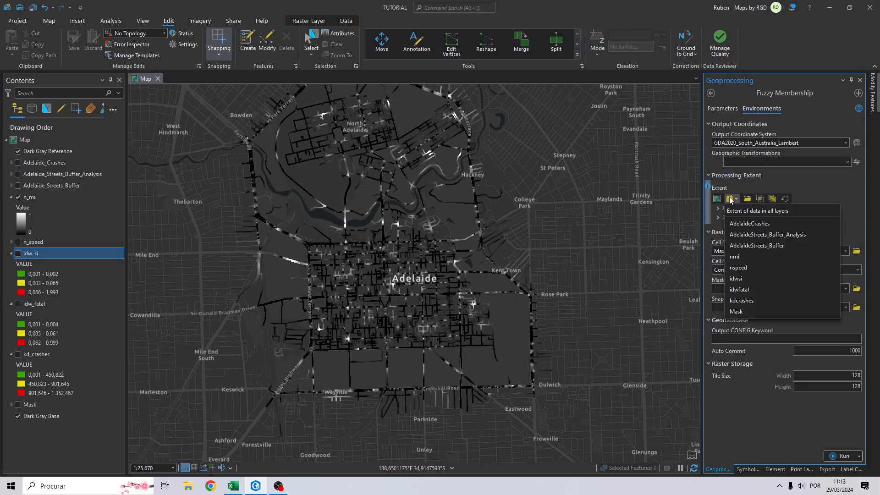
click(769, 246)
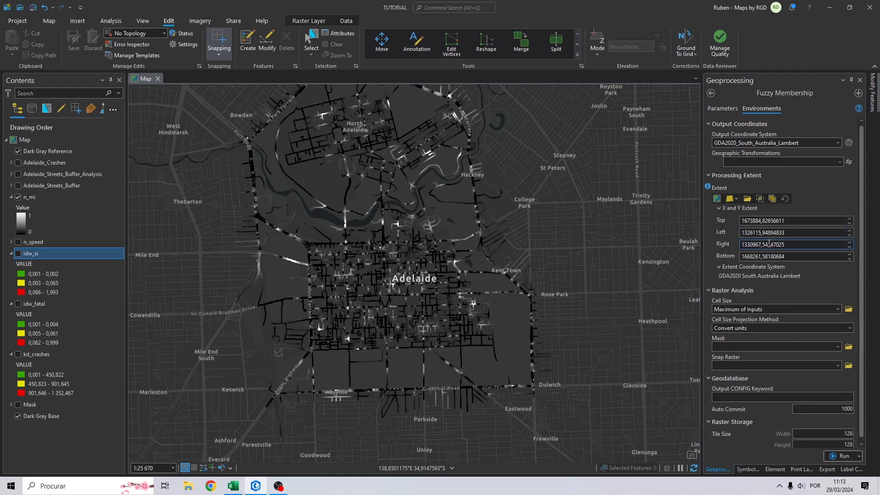
Use the Mask layer as both mask and snap raster and run Fuzzy Membership on idw_si
click(837, 348)
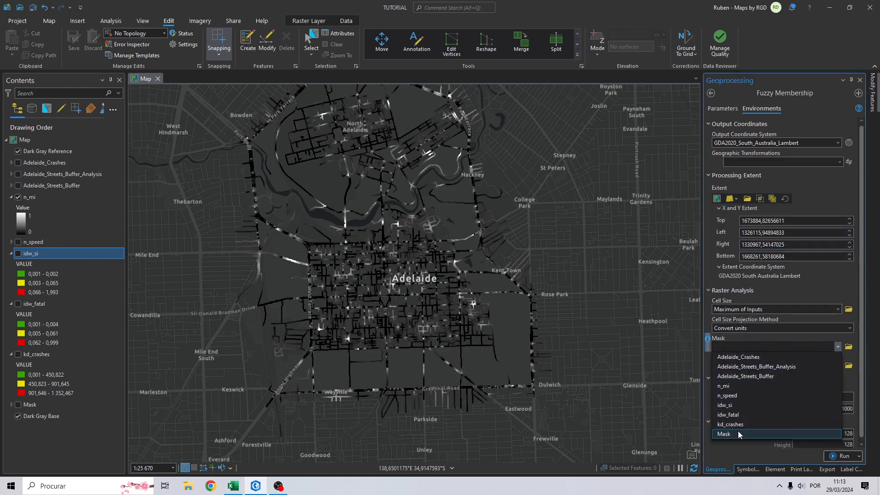
click(738, 432)
click(837, 365)
click(752, 425)
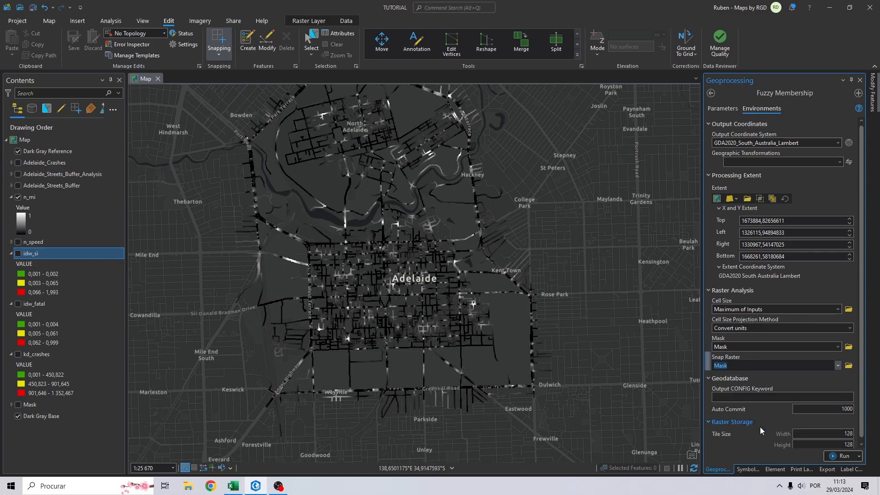
click(842, 456)
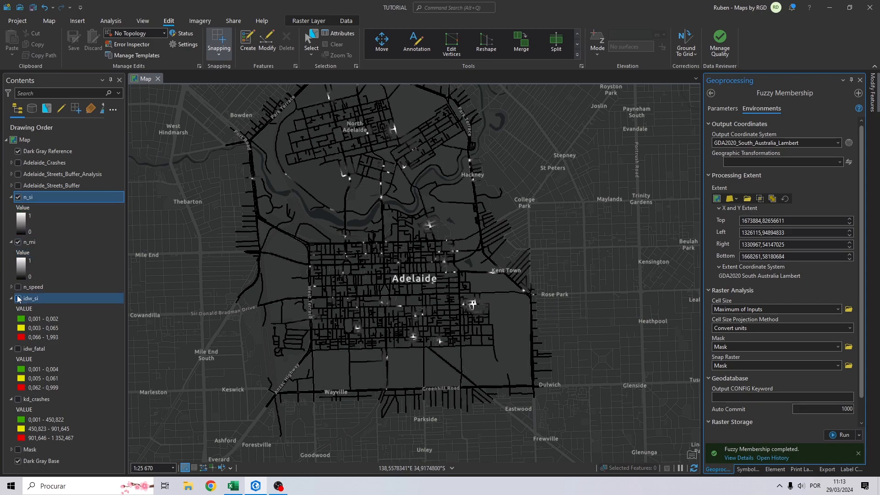
Show idw_si, hide n_mi and switch n_si off and on to compare it with idw_si
click(17, 298)
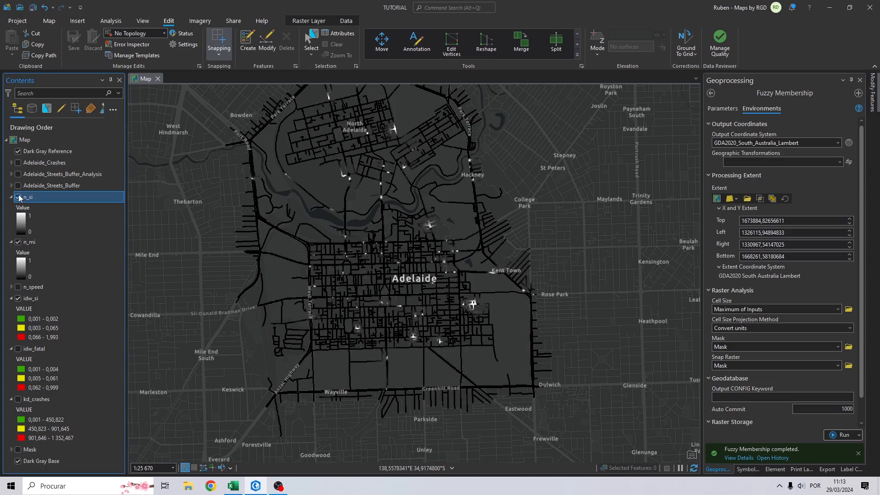
click(18, 197)
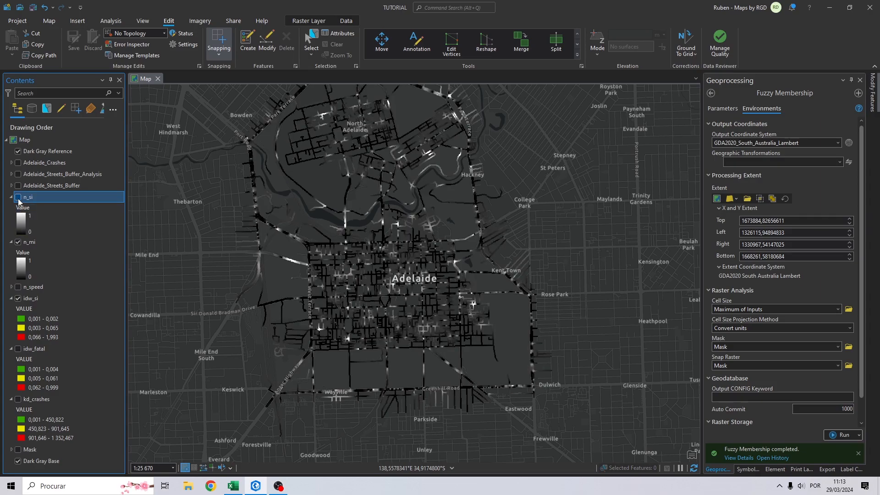
click(18, 242)
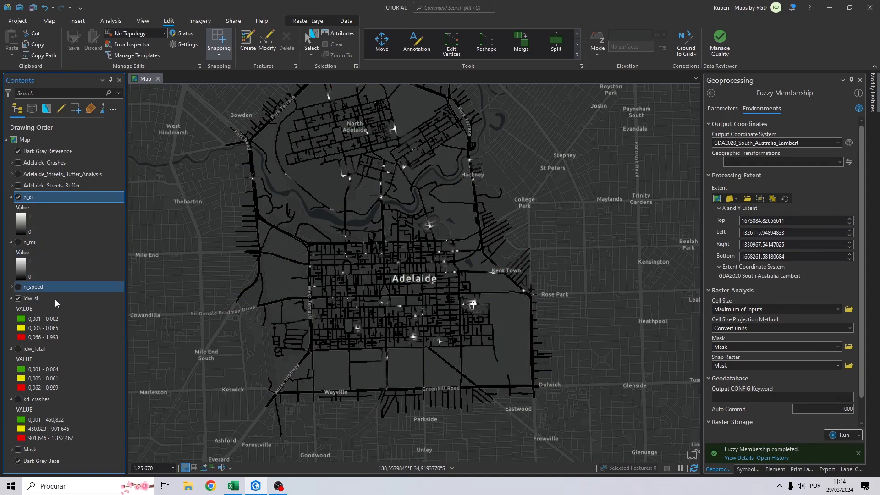
Remove the idw_si layer from the map and leave the completed Fuzzy Membership tool
right_click(31, 300)
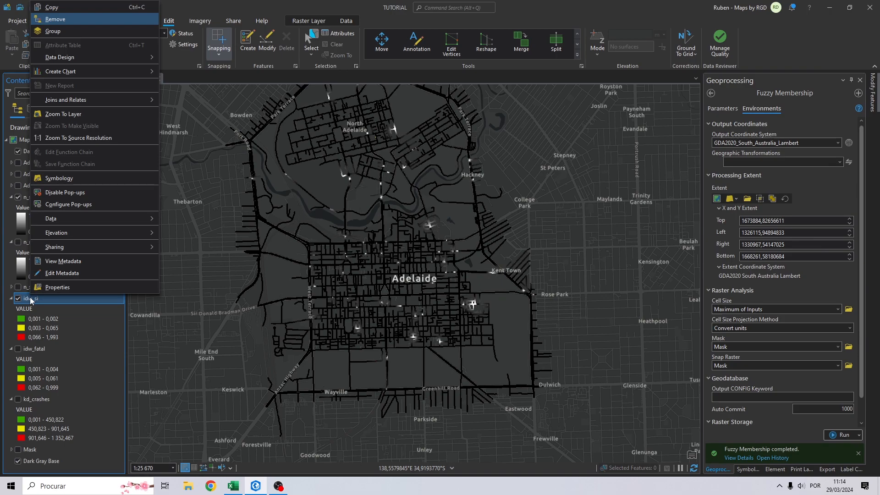
click(55, 19)
click(713, 91)
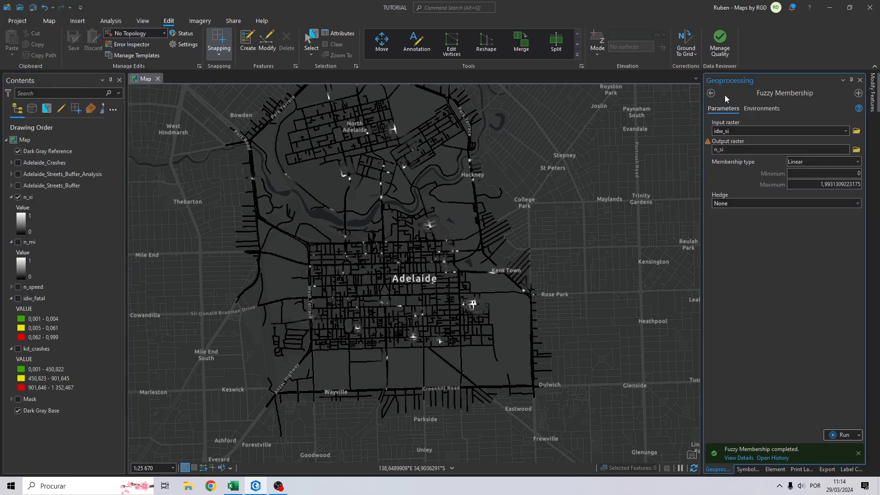
click(710, 92)
Set up Fuzzy Membership with idw_fatal as input, n_fatal in the YOUTUBE TUTORIAL DATA folder as output, and Linear membership
click(735, 130)
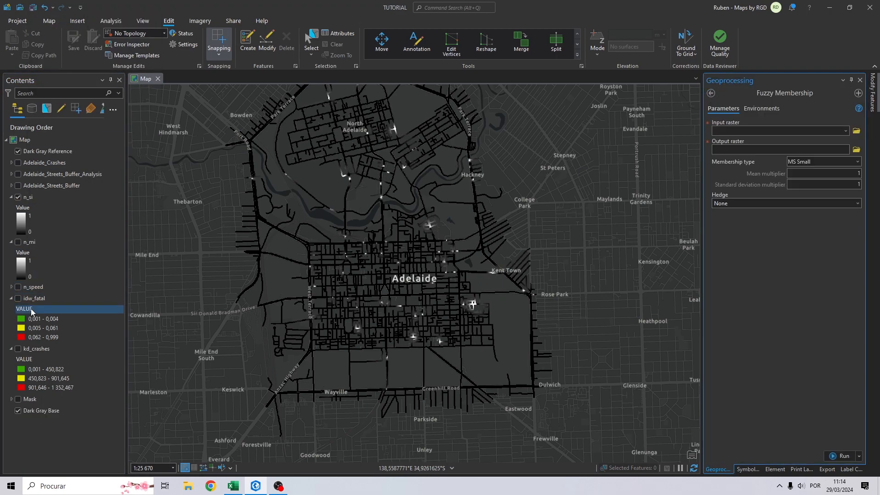
click(7, 298)
click(730, 131)
click(856, 149)
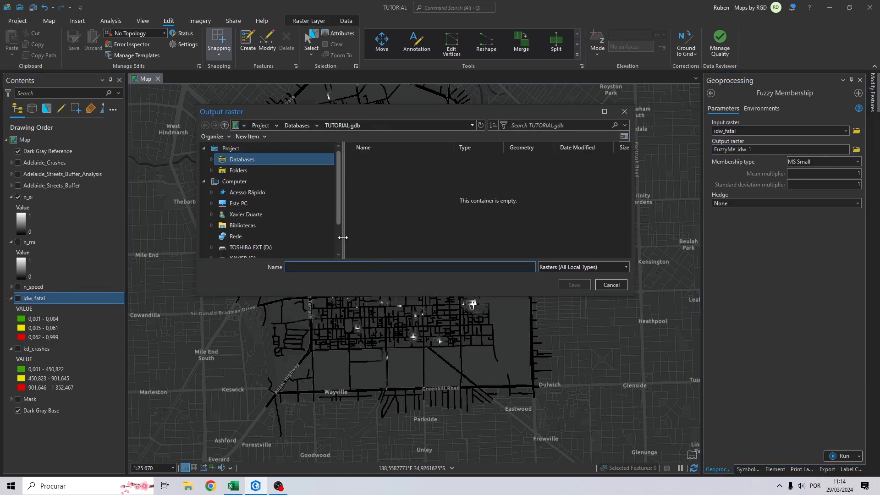
click(238, 203)
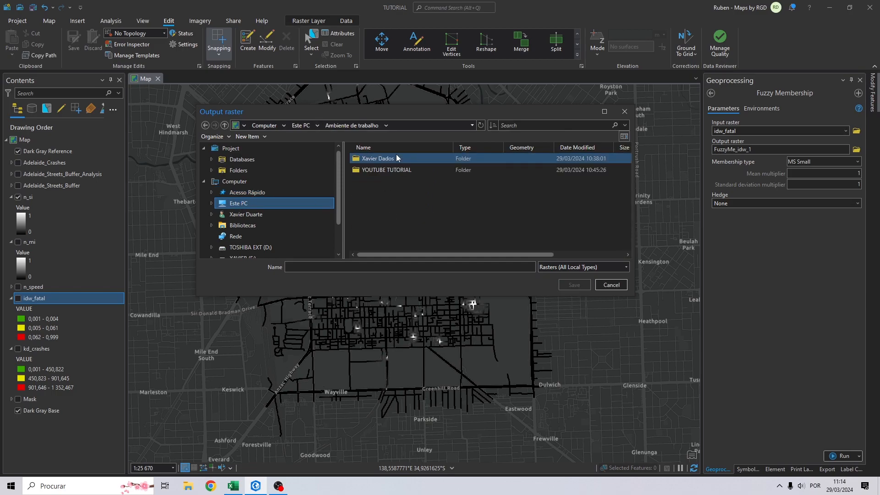
double_click(380, 170)
double_click(372, 159)
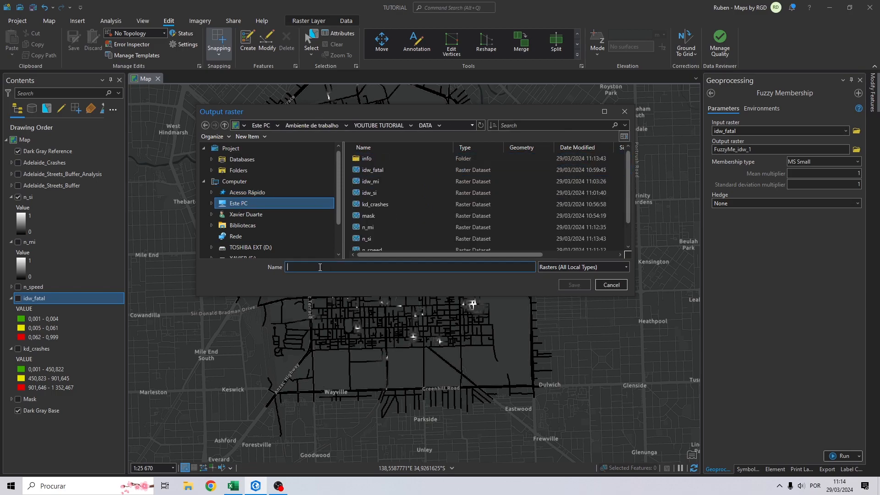
text(n_fa)
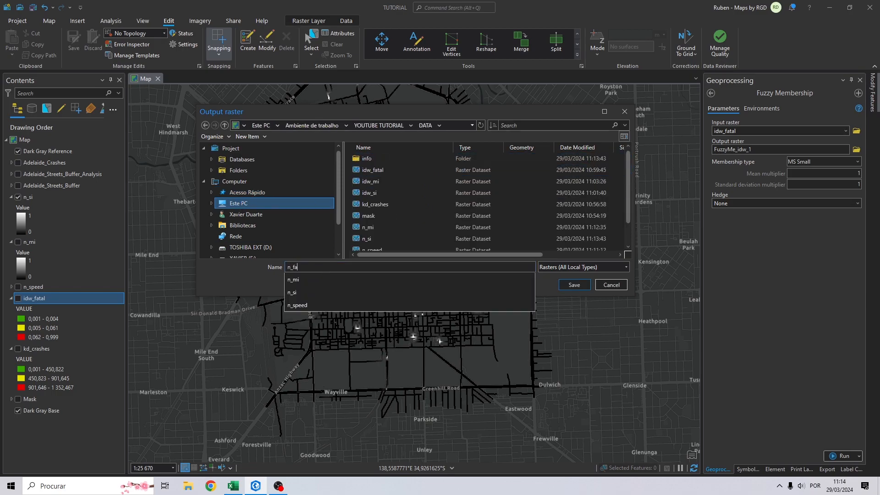
text(tal)
click(575, 285)
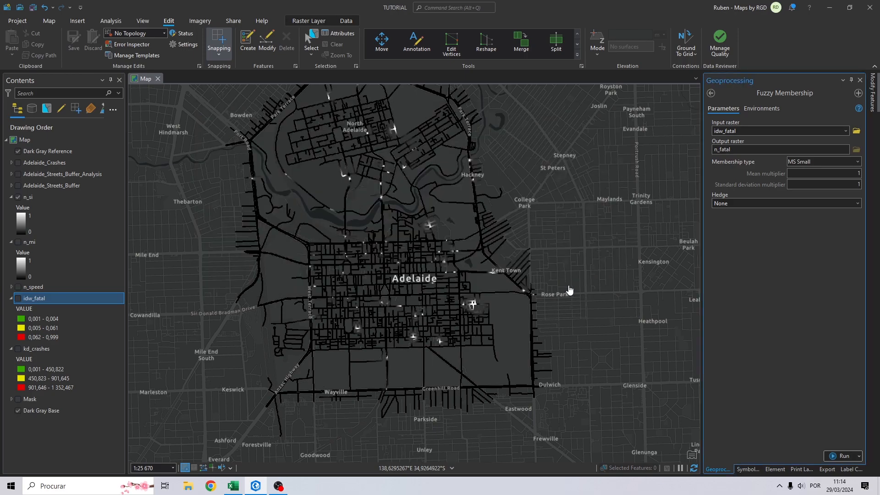
click(857, 162)
click(810, 225)
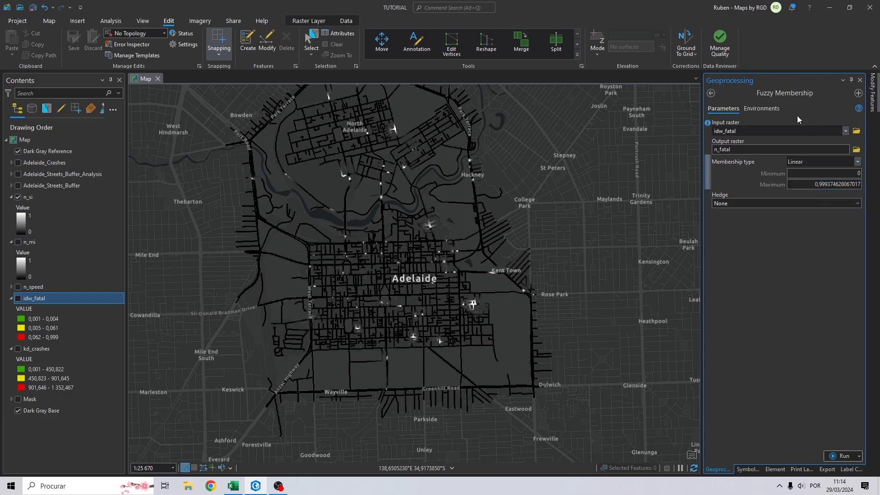
Set the output coordinate system for the idw_fatal run to GDA2020_South_Australia_Lambert and its processing extent to AdelaideStreets_Buffer
click(761, 109)
click(846, 144)
click(729, 158)
click(733, 199)
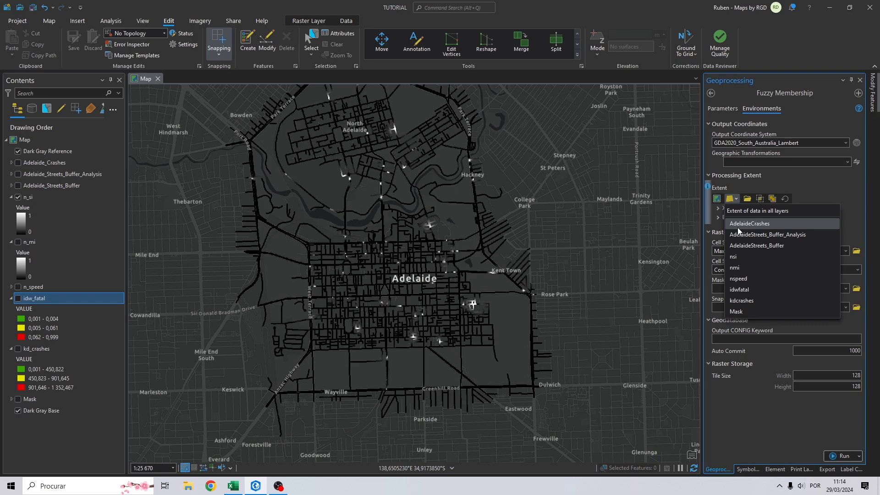
click(769, 246)
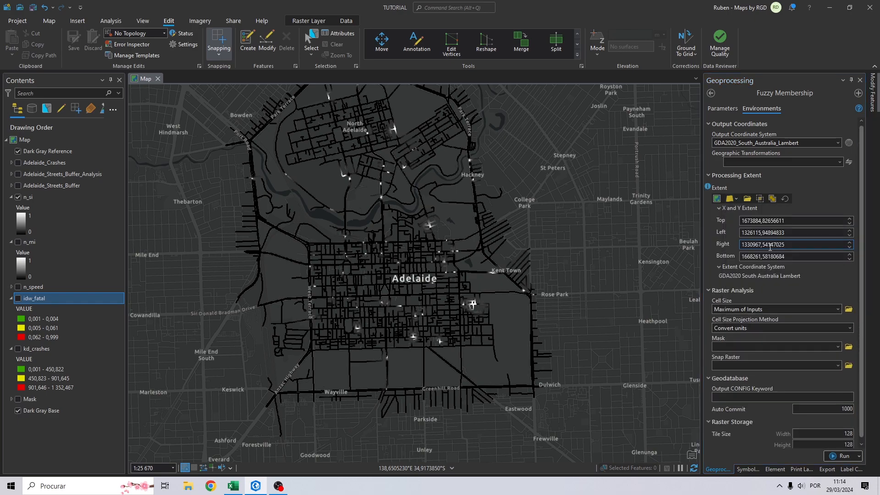
Use the Mask layer as both mask and snap raster and run Fuzzy Membership on idw_fatal
click(838, 347)
click(779, 437)
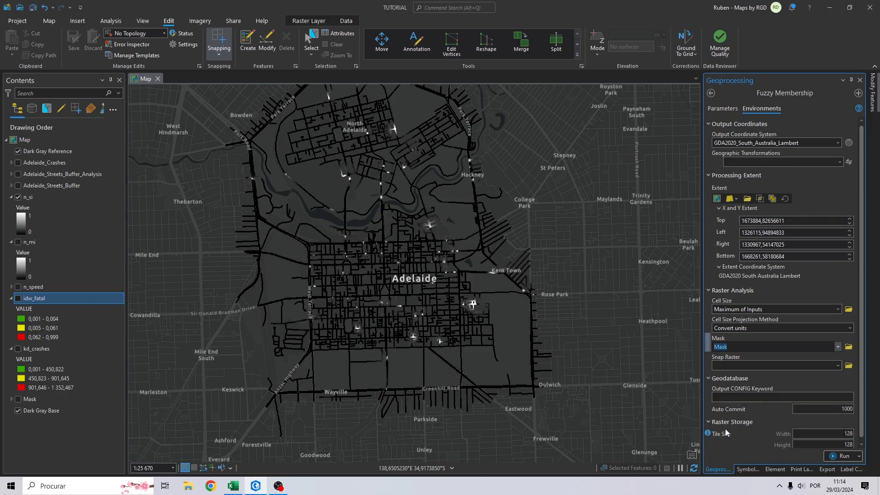
click(838, 365)
click(779, 426)
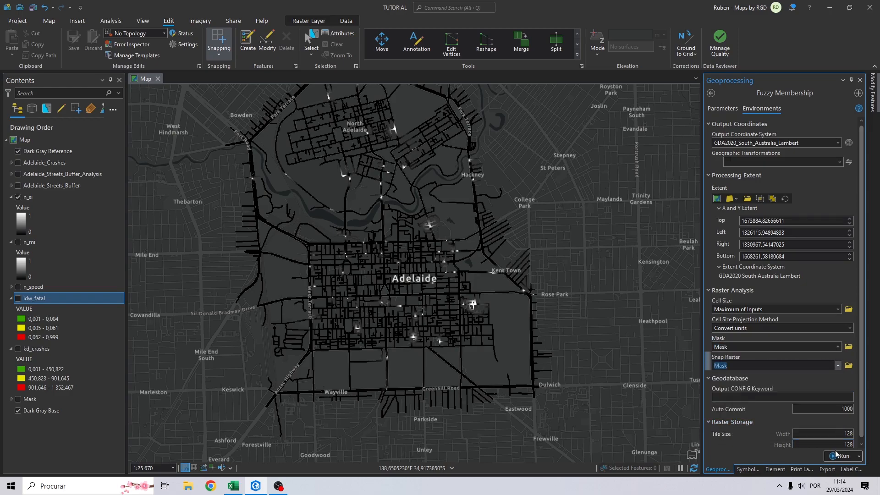
click(838, 456)
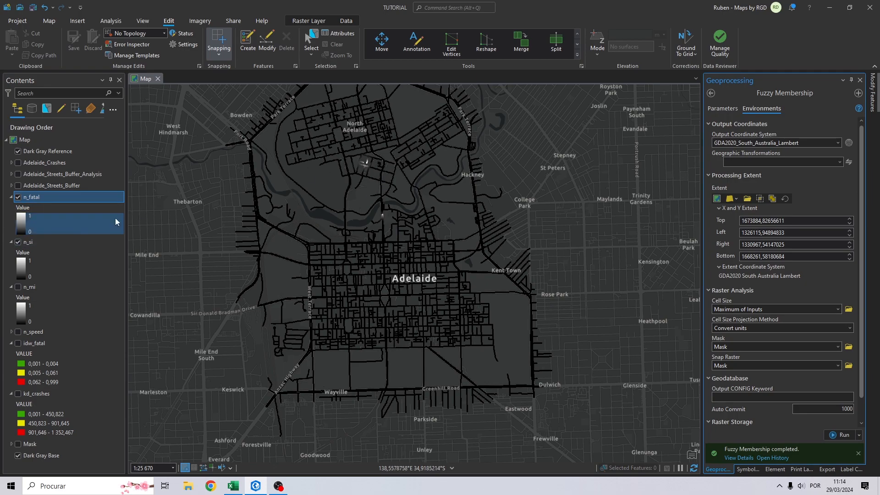
Remove the idw_fatal layer from the map
click(39, 343)
right_click(39, 344)
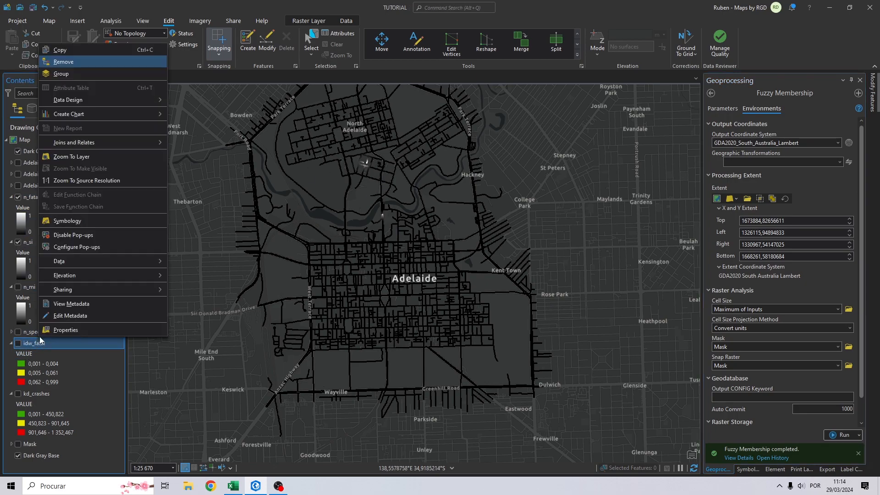
click(62, 61)
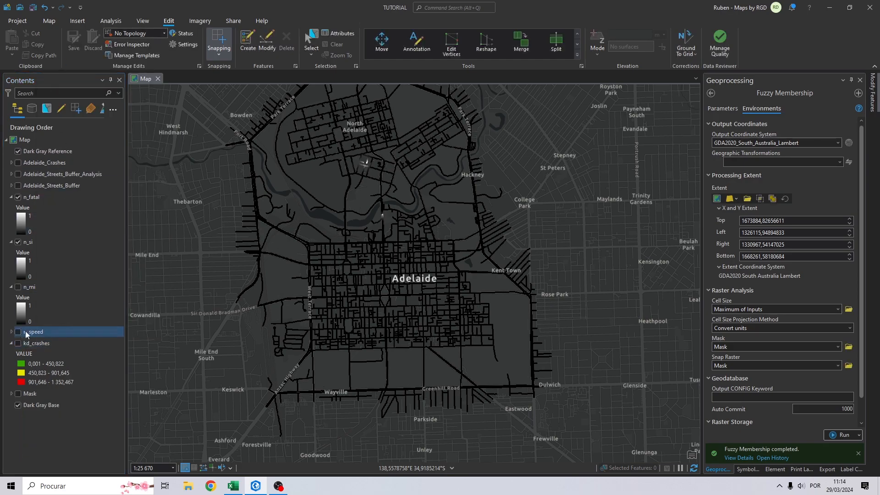
Leave the completed tool and start a new Fuzzy Membership run with kd_crashes as the input raster
click(34, 345)
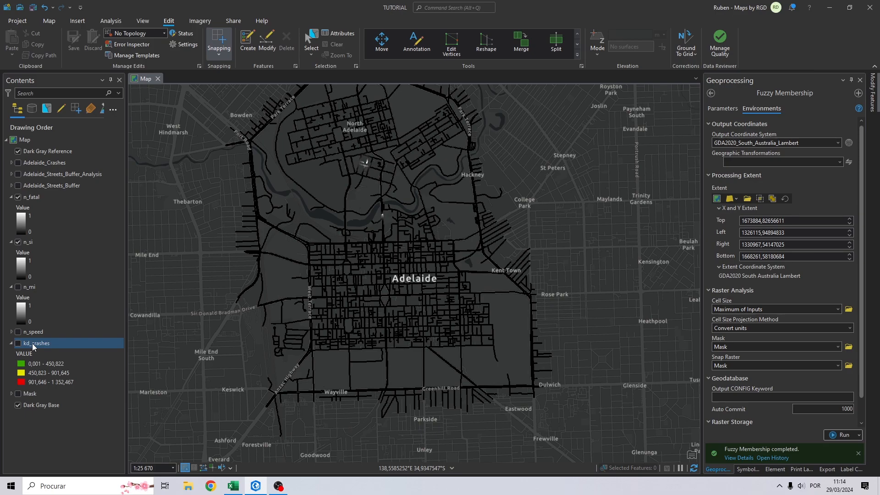
click(722, 108)
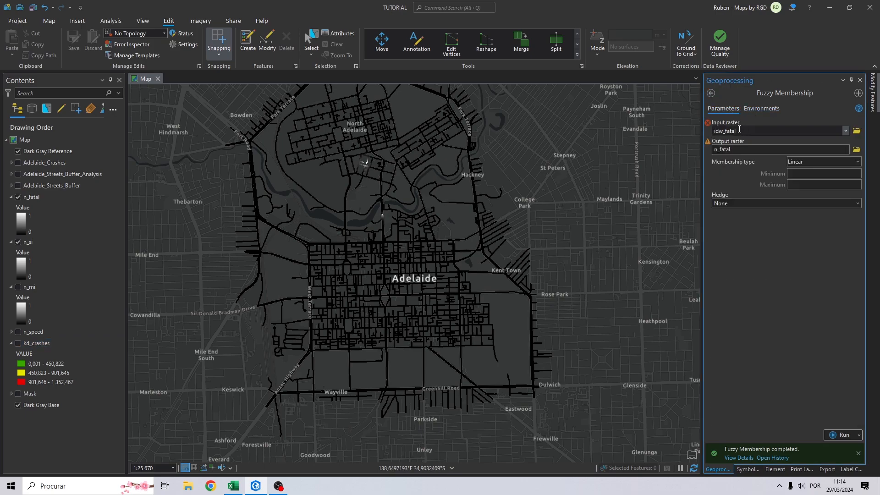
click(711, 93)
click(741, 111)
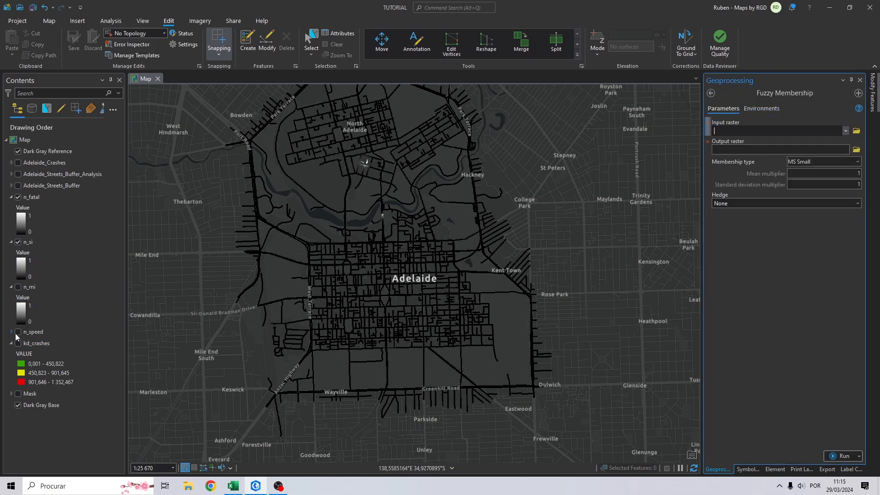
click(45, 344)
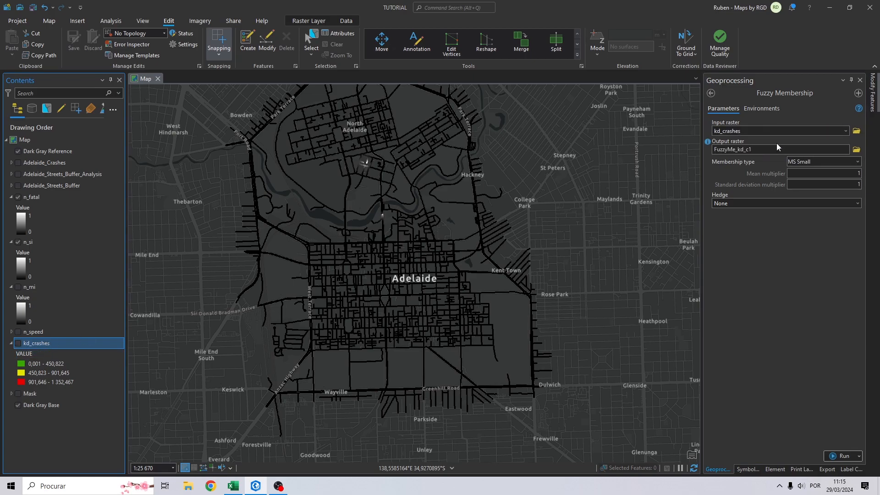
Browse to the DATA folder in YOUTUBE TUTORIAL for the kd_crashes output raster and enter the name n_crashes
click(856, 149)
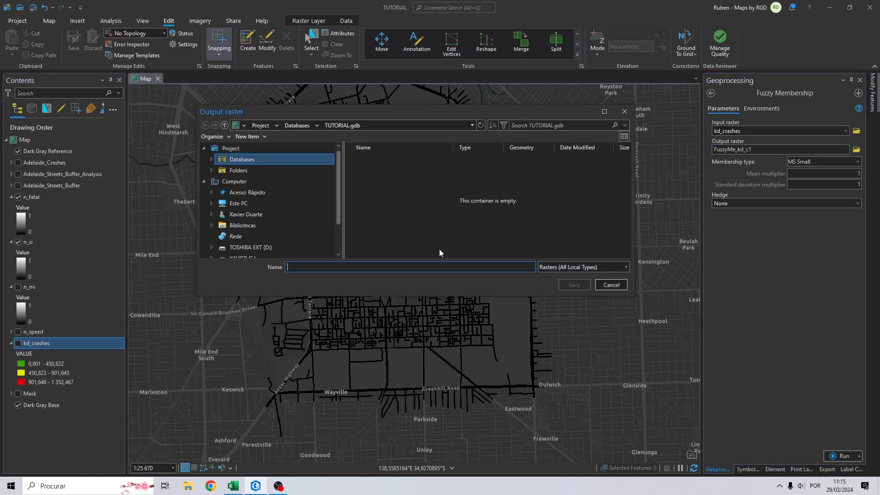
click(256, 202)
double_click(356, 170)
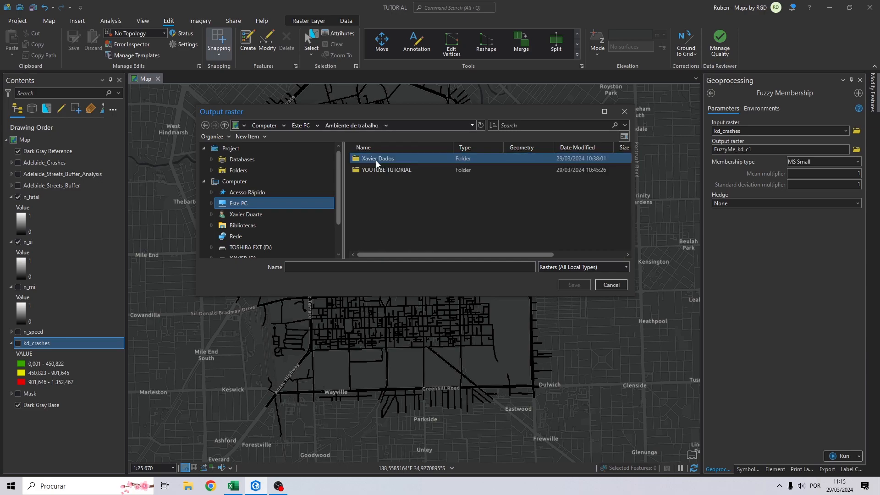
double_click(382, 170)
double_click(380, 168)
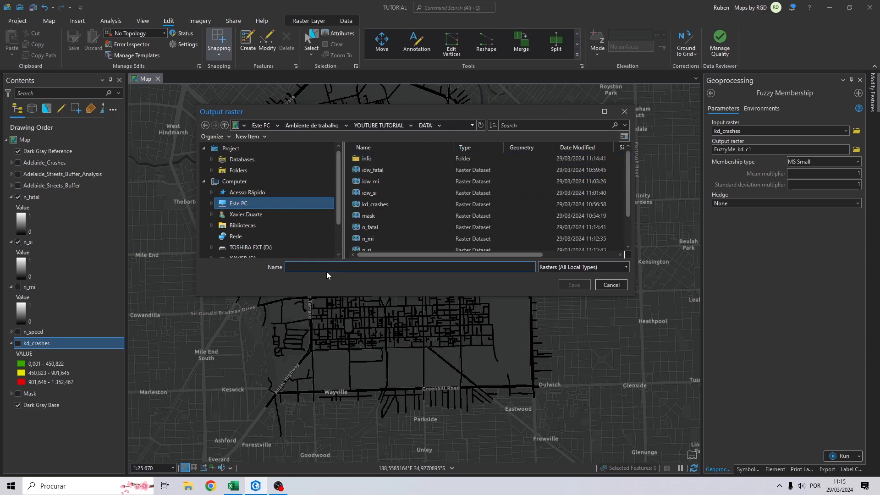
text(n_crashes)
Check the variable names in AHP.xlsx in Excel, save the output raster as n_c_density instead, and set the membership type to Linear
click(233, 486)
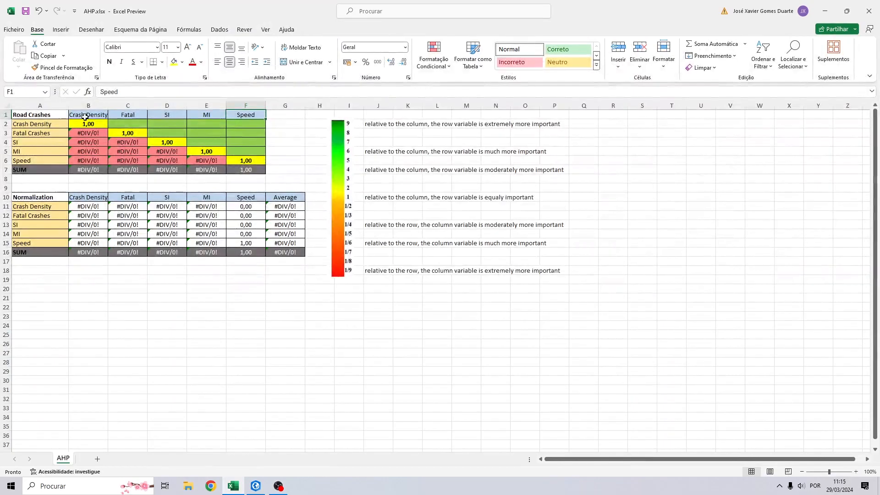
click(825, 11)
click(323, 267)
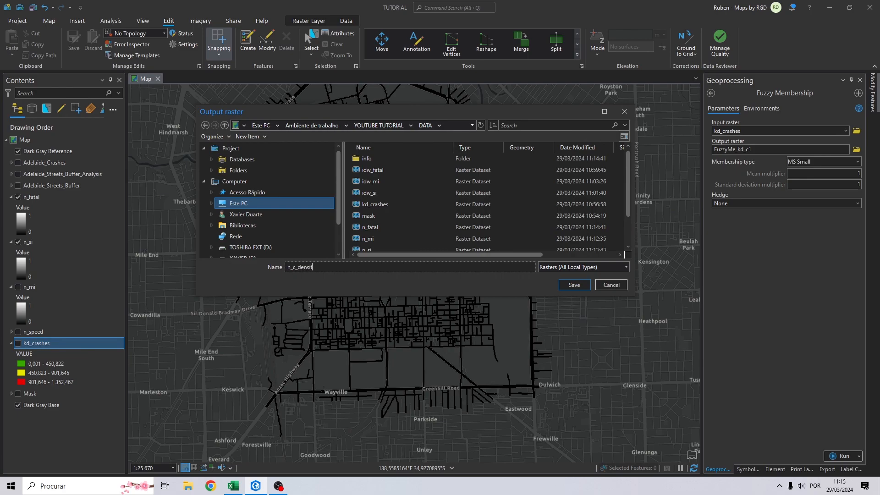
click(574, 285)
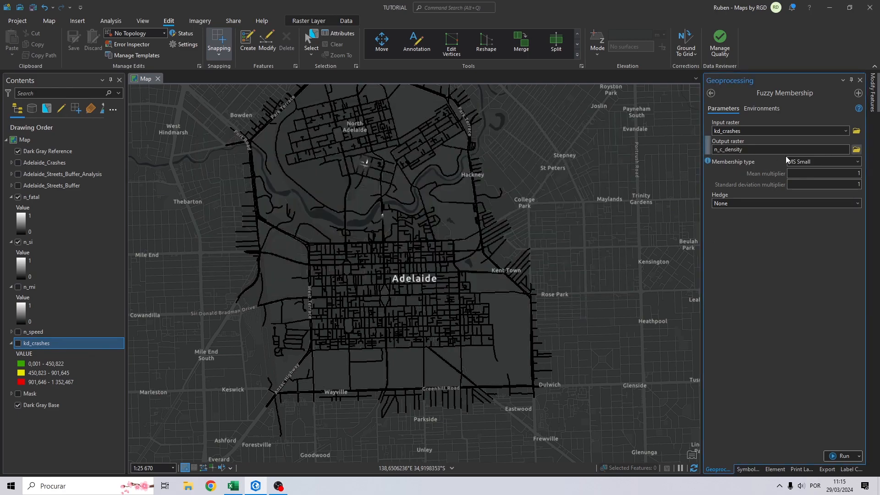
click(853, 164)
click(801, 224)
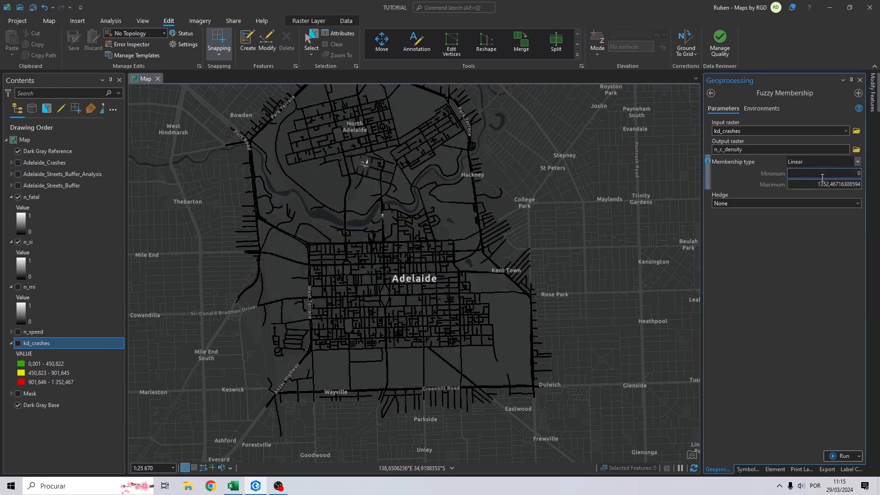
Set the output coordinate system for the kd_crashes run to GDA2020_South_Australia_Lambert and its processing extent to AdelaideStreets_Buffer
click(761, 109)
click(751, 142)
click(744, 162)
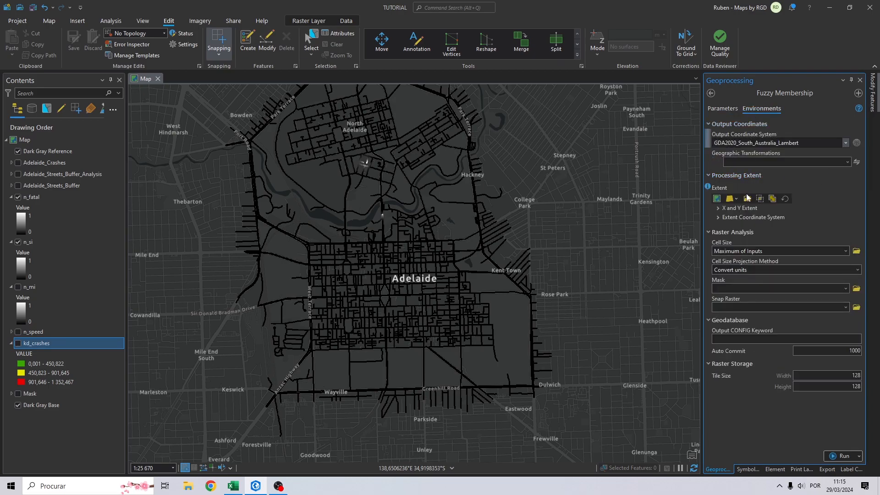
click(731, 198)
click(762, 239)
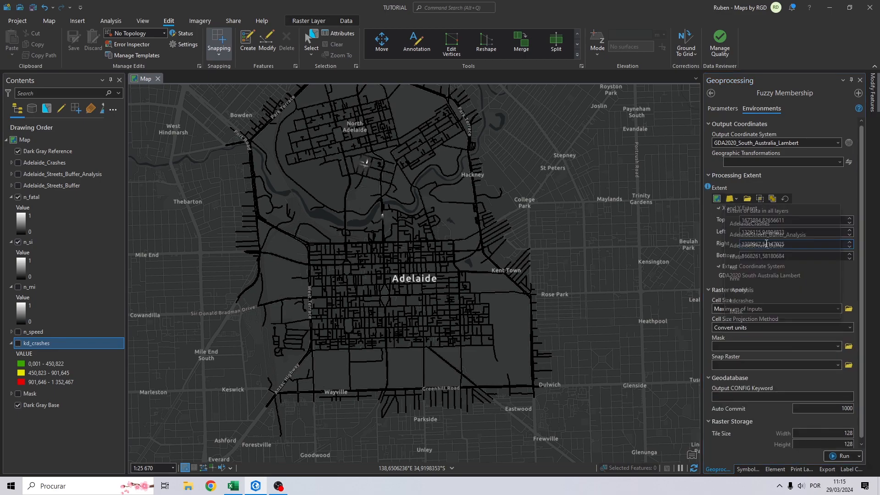
Use the Mask layer as both mask and snap raster and run Fuzzy Membership on kd_crashes
click(839, 347)
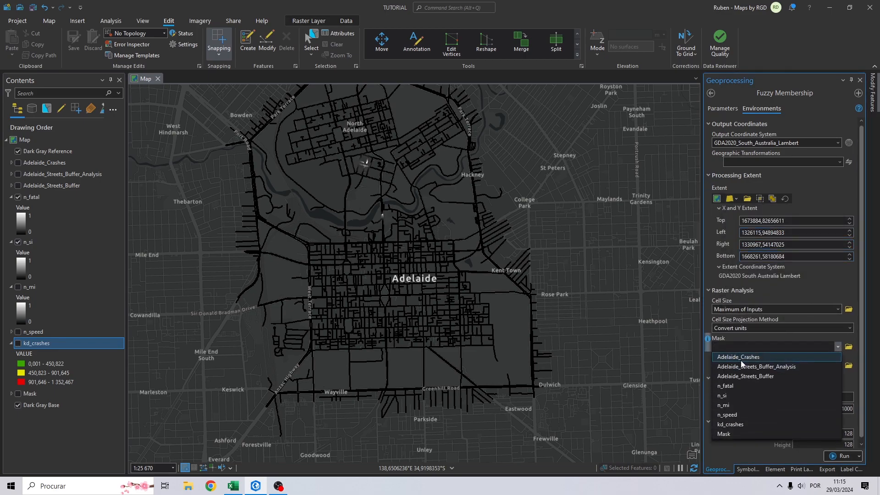
click(746, 376)
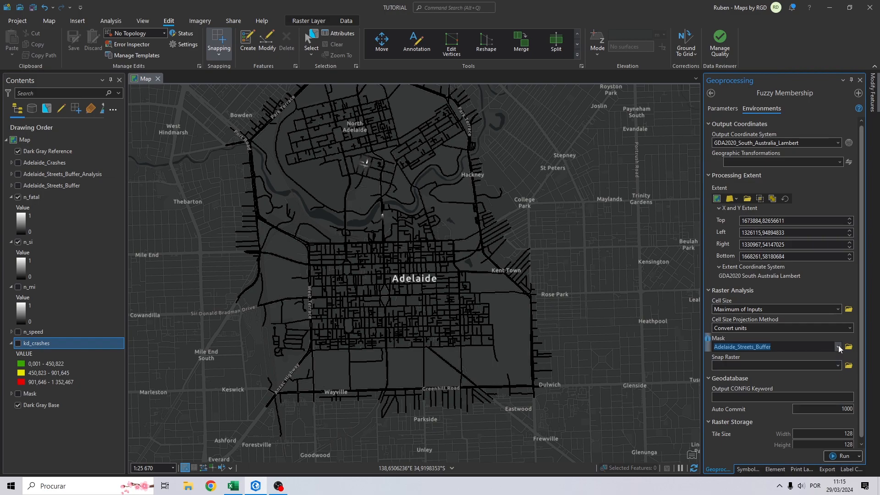
click(839, 347)
click(820, 435)
click(837, 366)
click(779, 429)
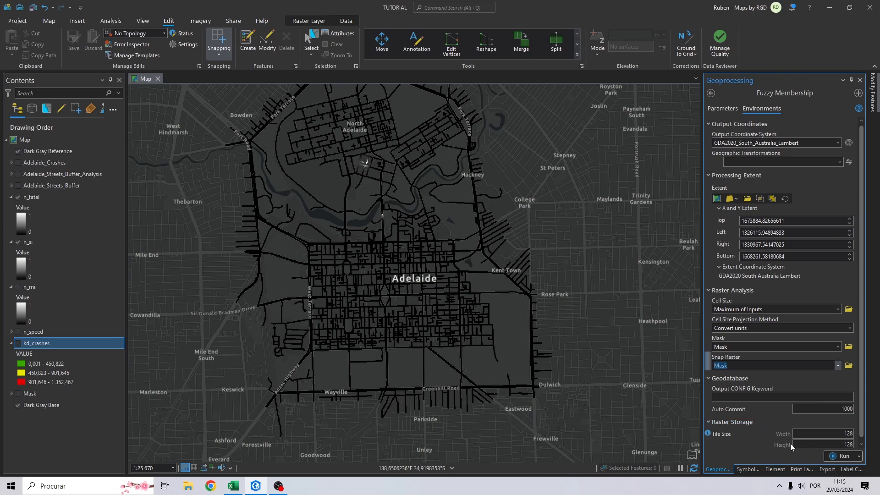
click(836, 456)
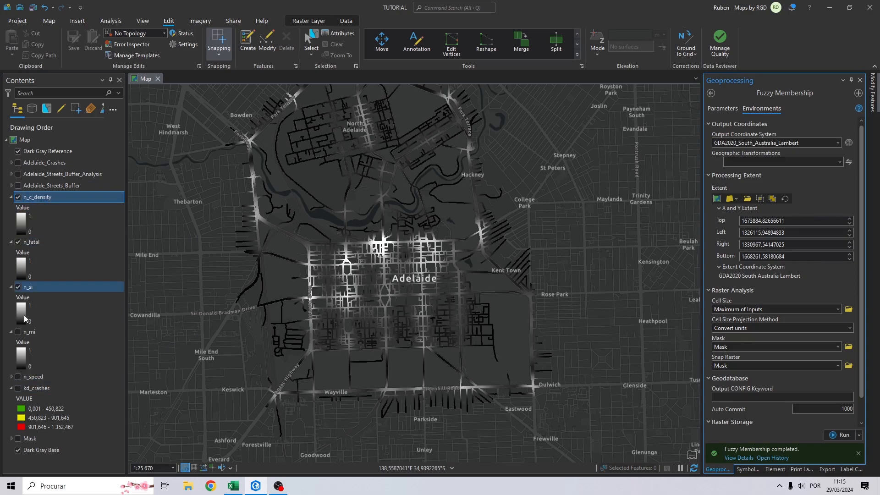
Show kd_crashes, hide n_fatal and n_si, and switch n_c_density off and on to compare it with kd_crashes
click(33, 388)
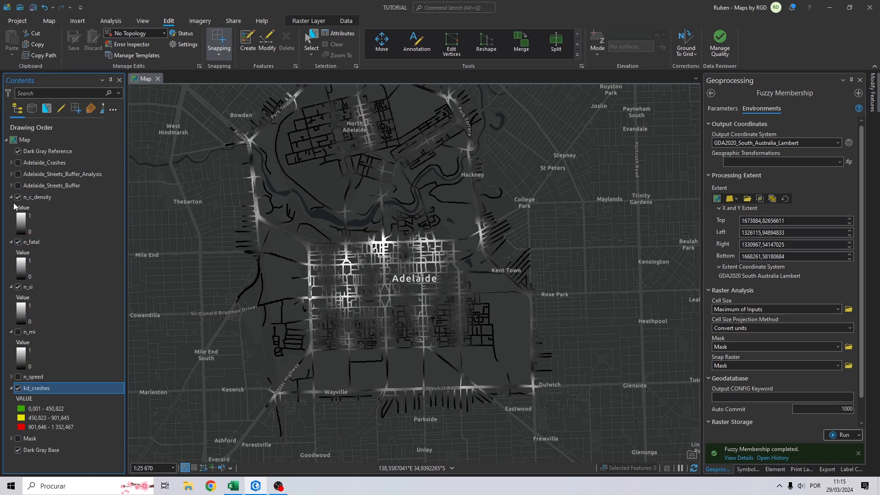
click(18, 197)
click(17, 242)
click(17, 287)
click(18, 197)
click(18, 197)
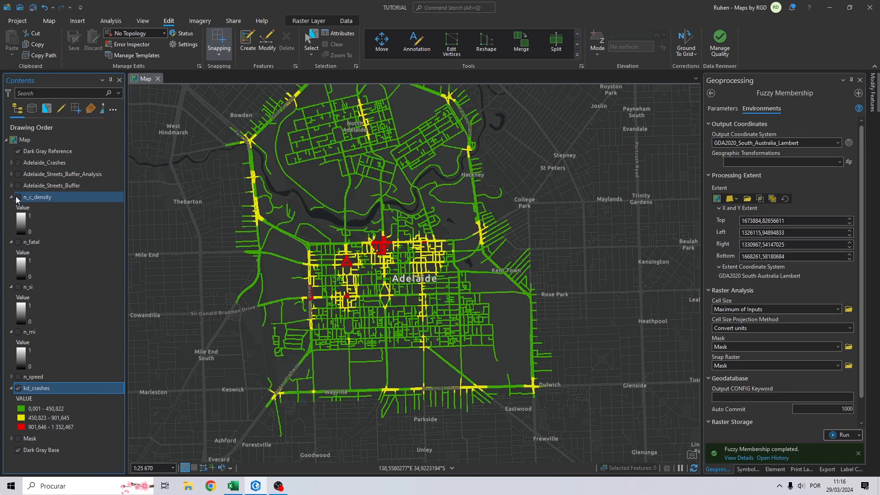
click(17, 198)
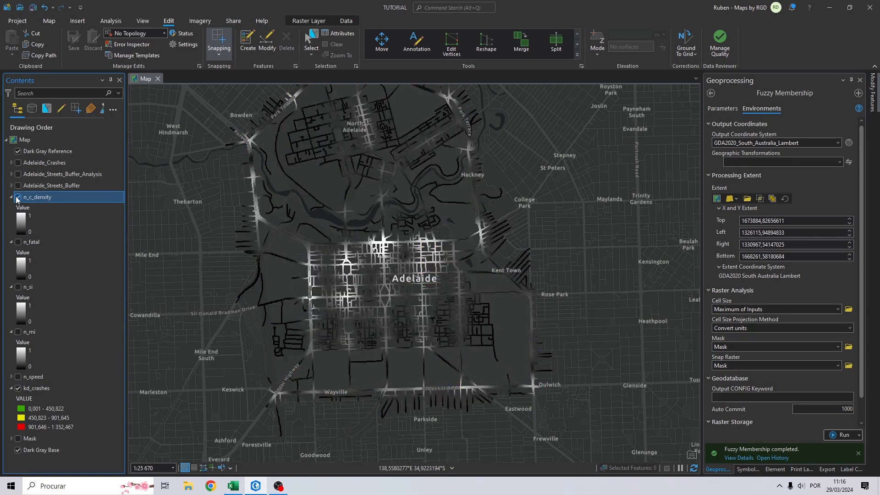
click(17, 197)
click(17, 198)
Remove the kd_crashes layer from the map
right_click(36, 388)
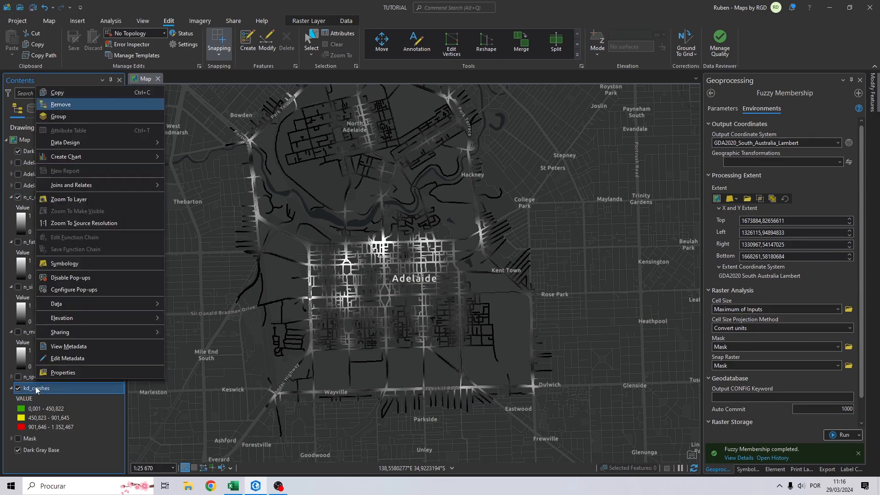
click(49, 105)
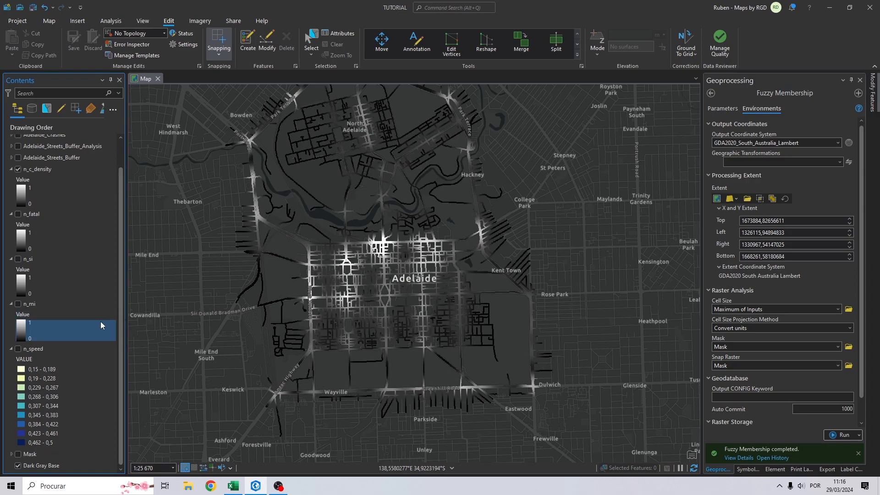
right_click(23, 454)
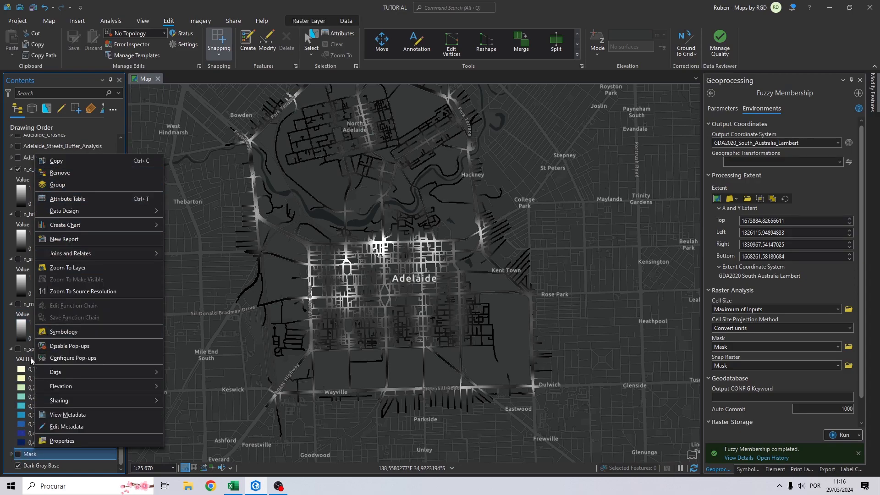
click(31, 359)
Show the n_fatal, n_si, n_mi and n_speed layers together with n_c_density
scroll(20, 215, up, 2)
click(17, 242)
click(18, 286)
click(18, 332)
click(18, 377)
click(55, 259)
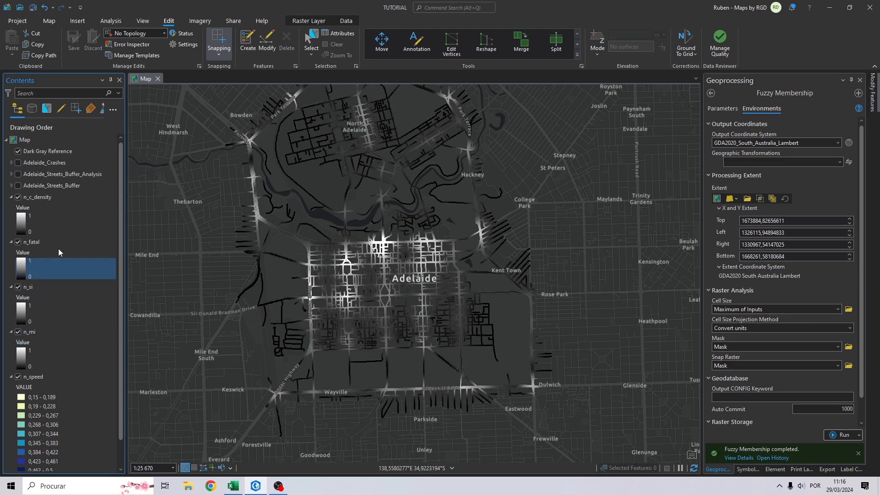
click(63, 232)
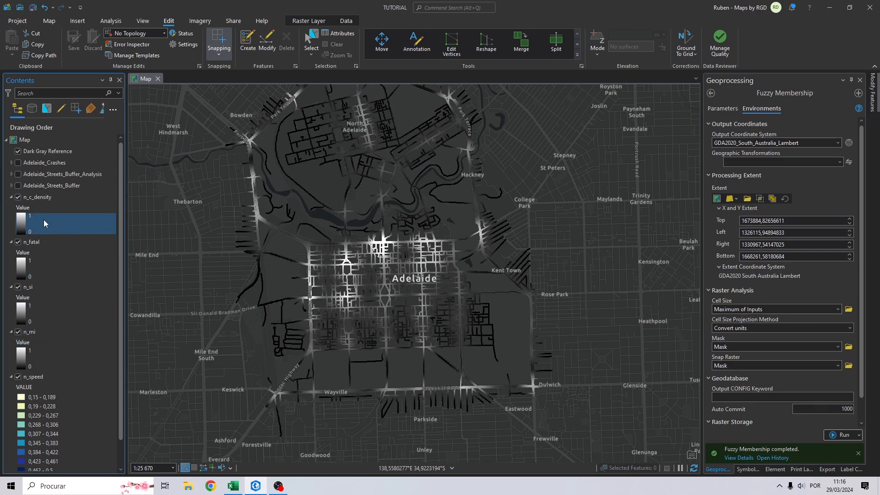
click(41, 198)
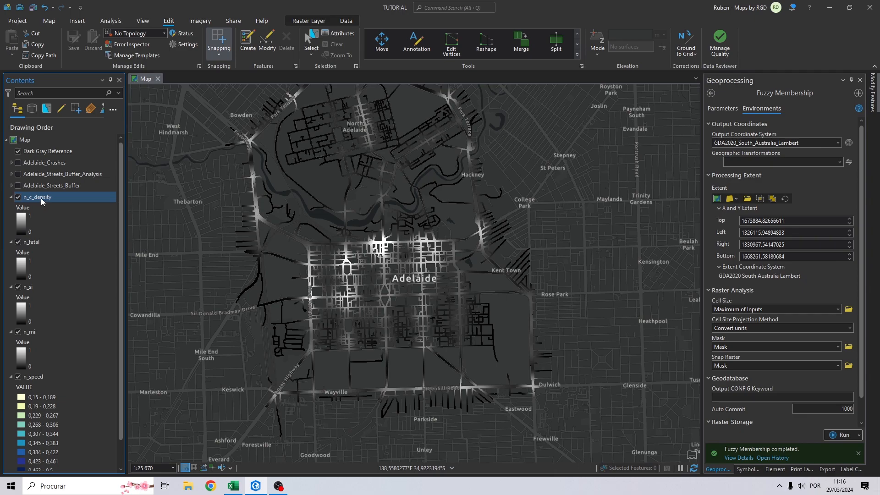
click(32, 243)
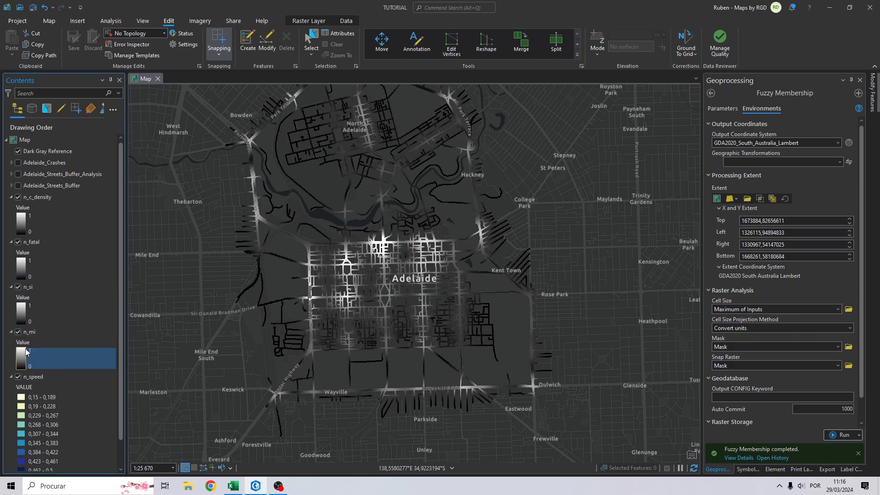
Switch to AHP.xlsx in Excel and examine the reciprocal formulas in the Crash Density column of the pairwise matrix
click(238, 489)
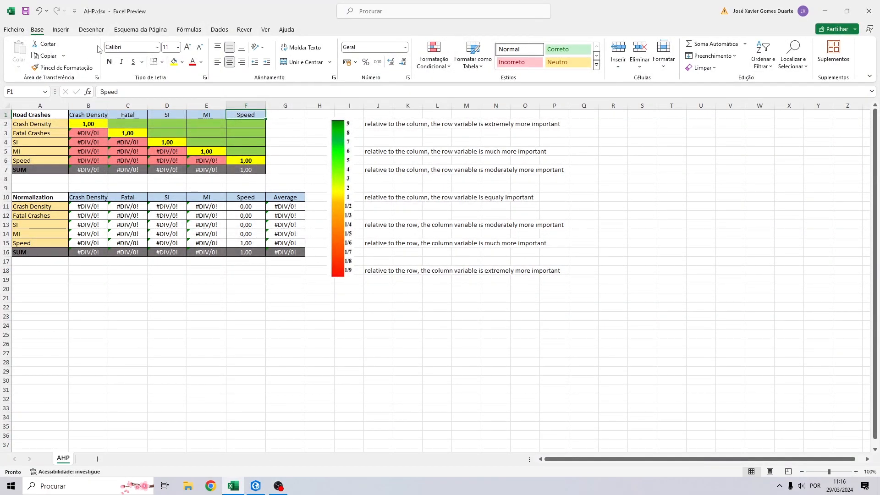
click(133, 123)
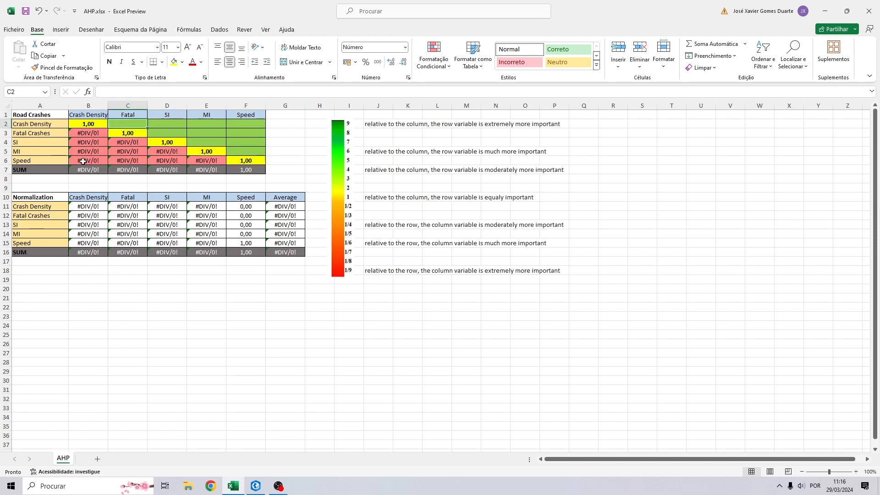
click(79, 133)
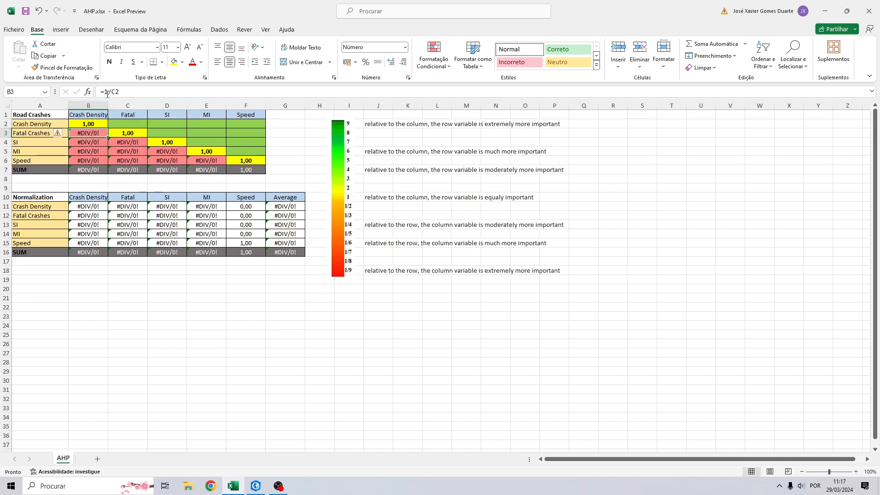
key(Down)
key(Down)
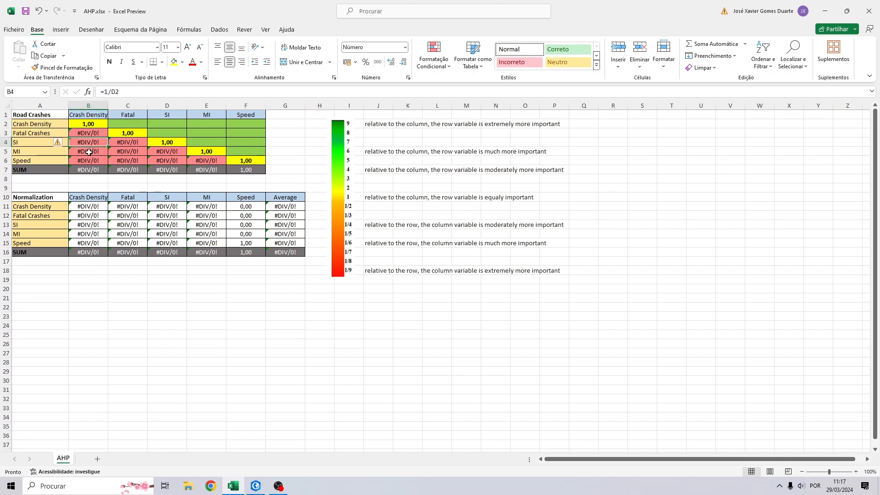
click(93, 134)
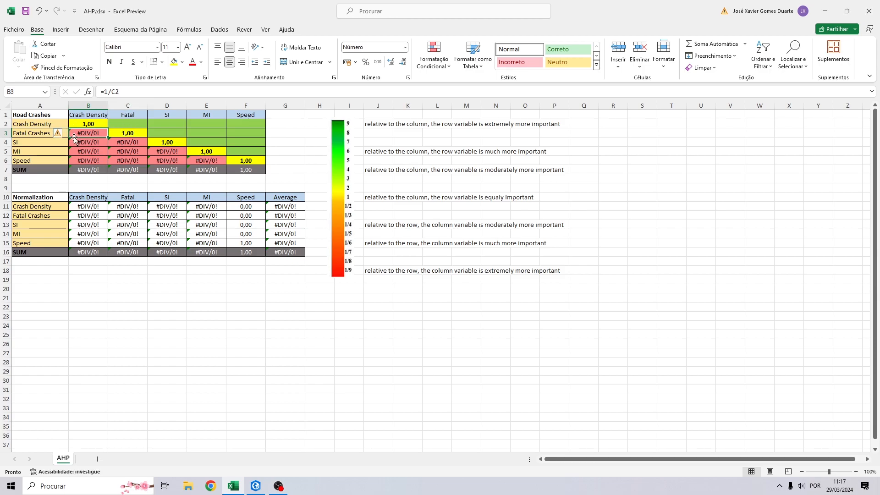
Rate Crash Density in the pairwise matrix as 4 against Fatal, 5 against SI, 8 against MI and 2 against Speed
click(130, 125)
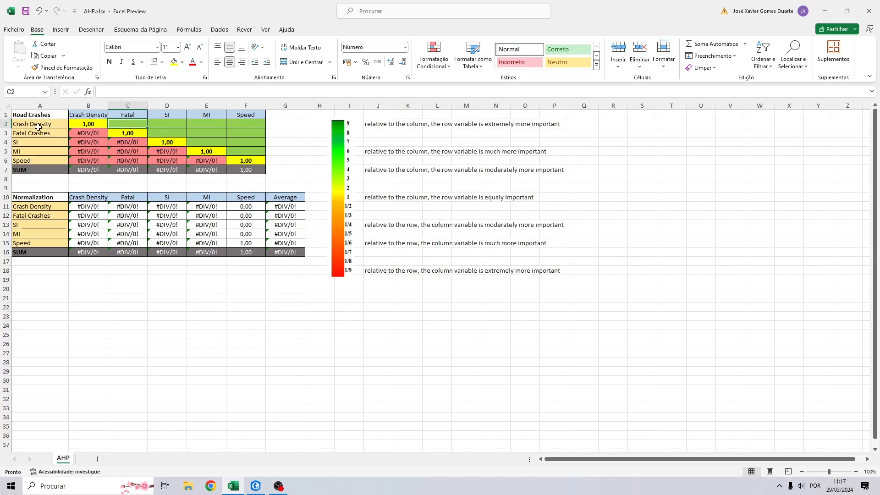
drag(376, 123, 562, 268)
text(4)
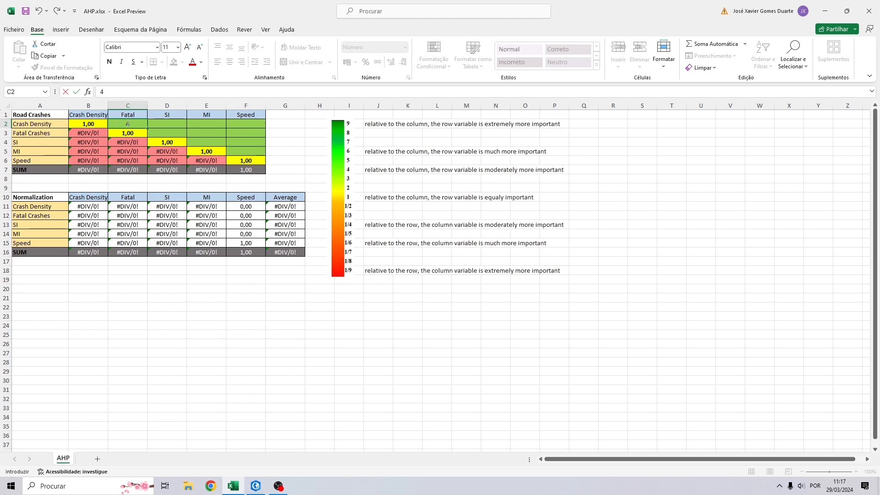
click(166, 123)
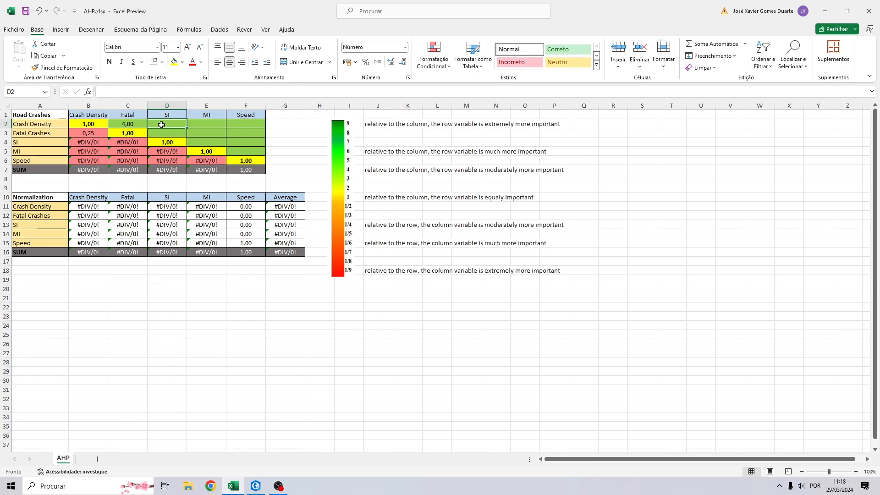
text(5)
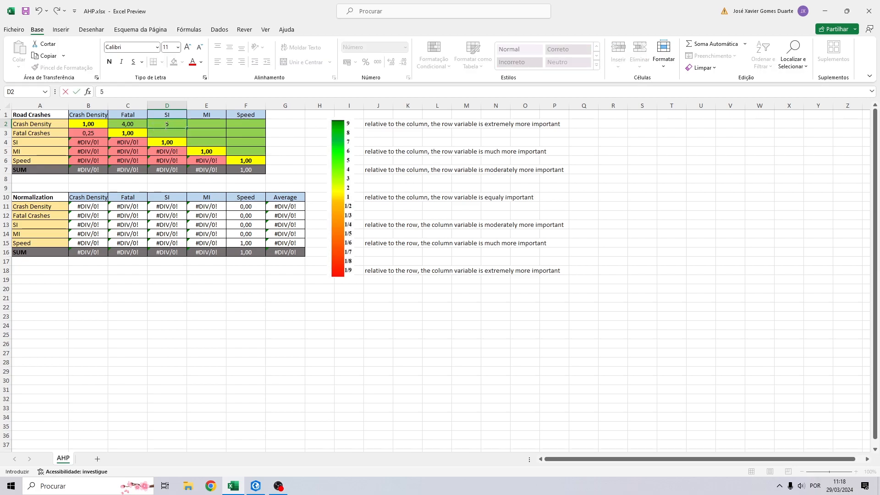
click(199, 125)
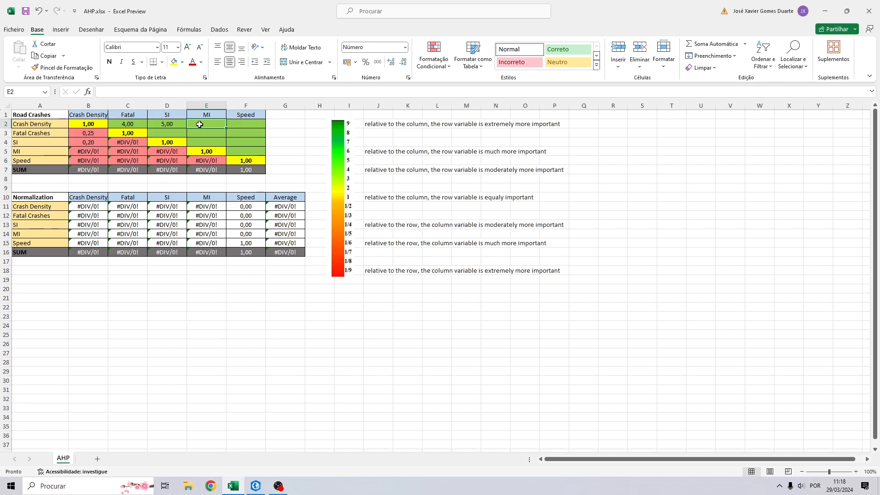
text(8)
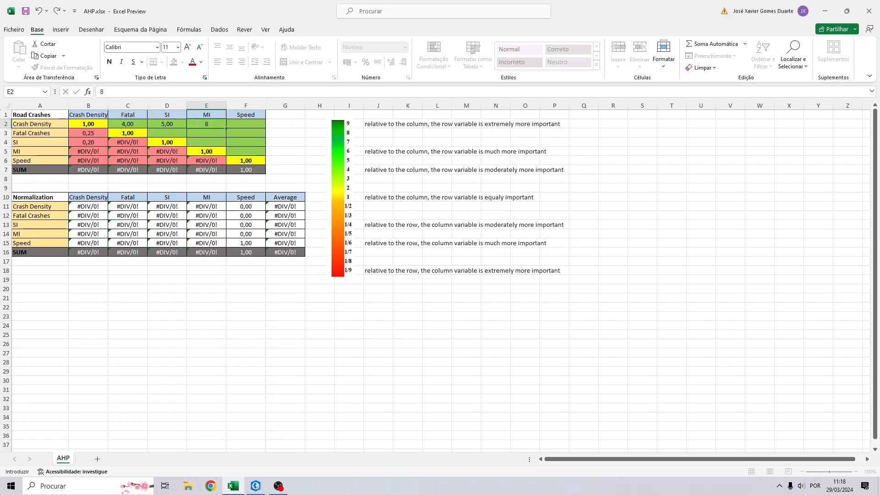
click(244, 121)
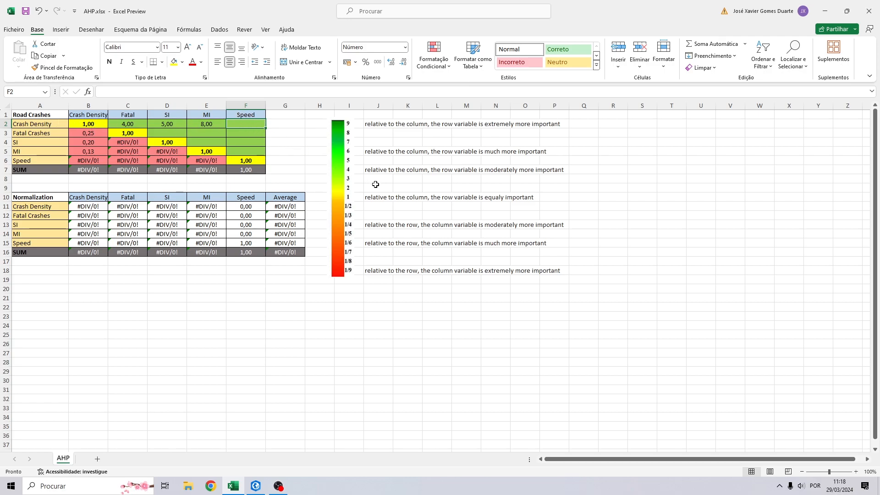
text(2)
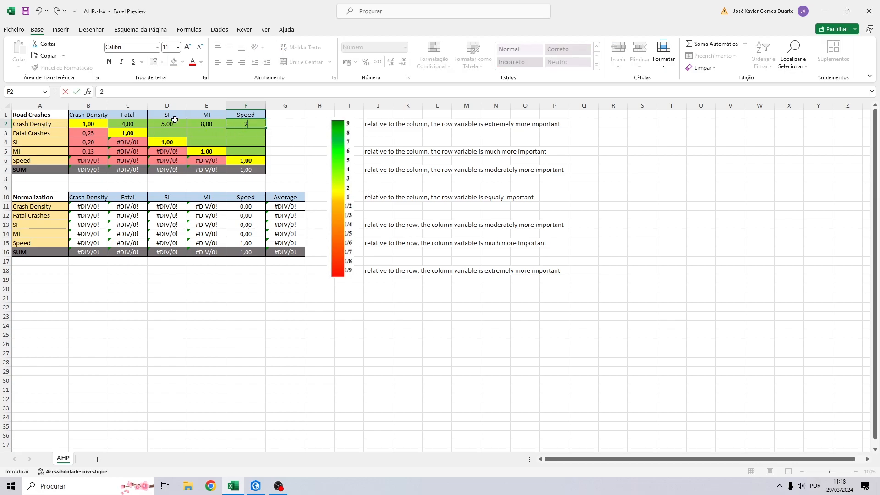
click(246, 115)
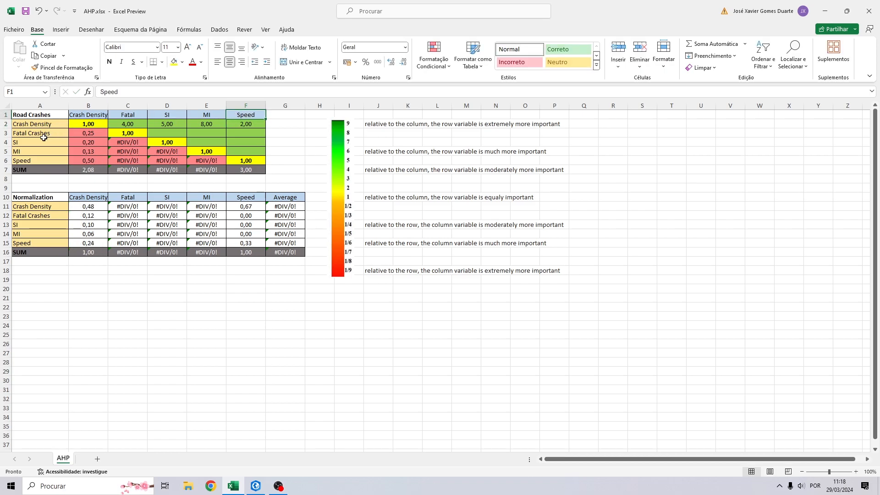
Rate Fatal Crashes as 6 against SI and 8 against MI in the pairwise matrix
click(167, 134)
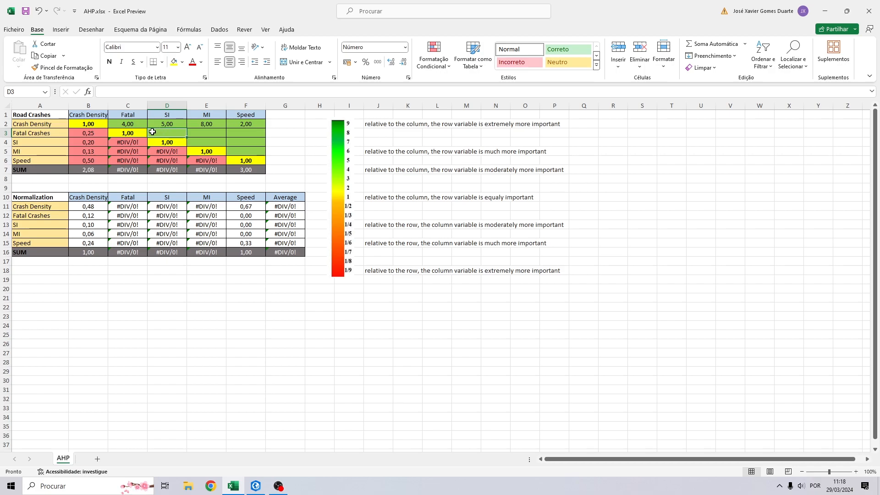
text(6)
click(55, 139)
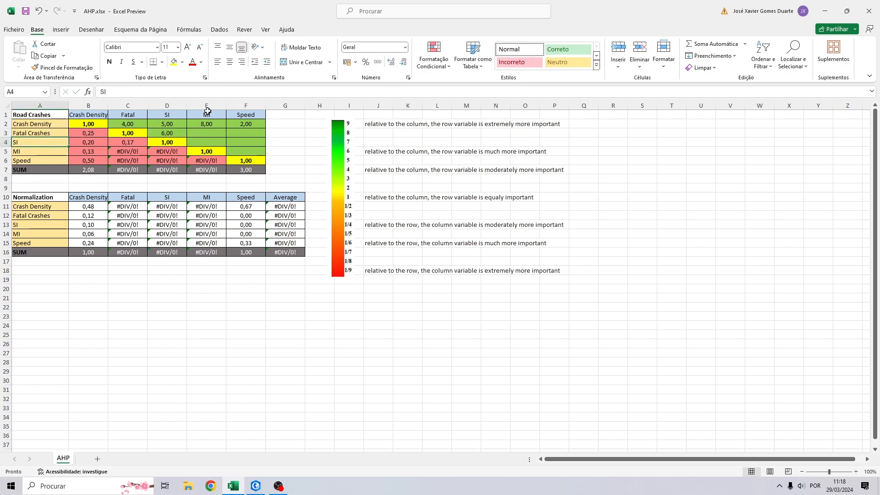
click(204, 134)
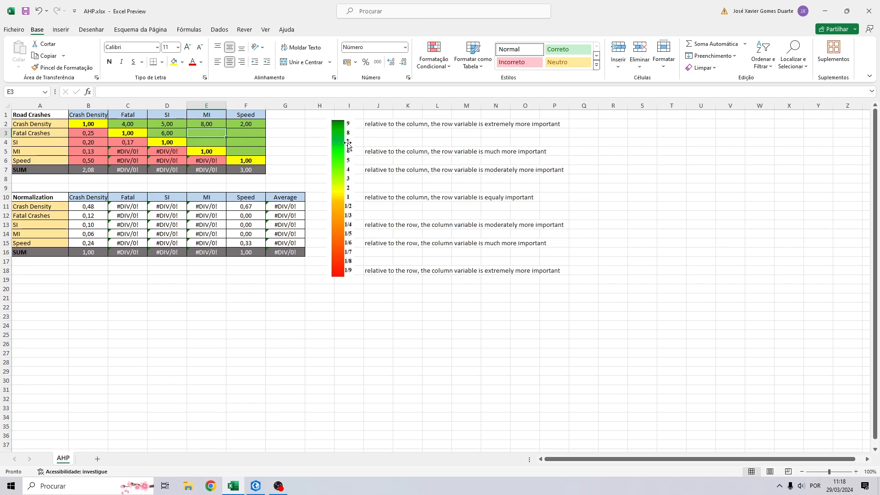
text(8)
key(Tab)
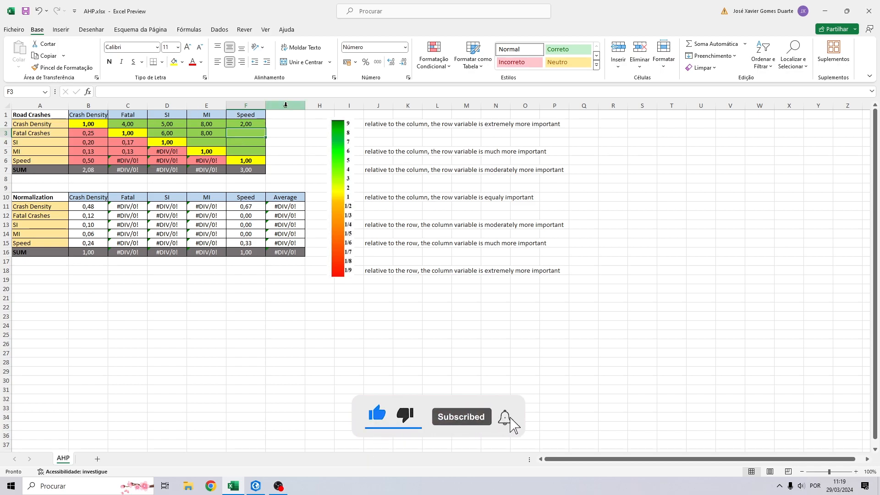
Consult the fractional part of the importance scale and rate Fatal Crashes against Speed as 1/4
click(239, 115)
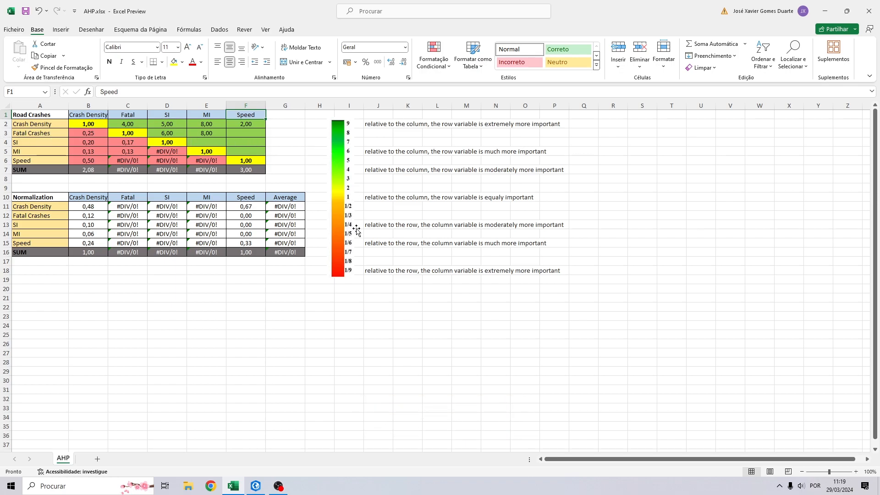
drag(376, 205, 379, 271)
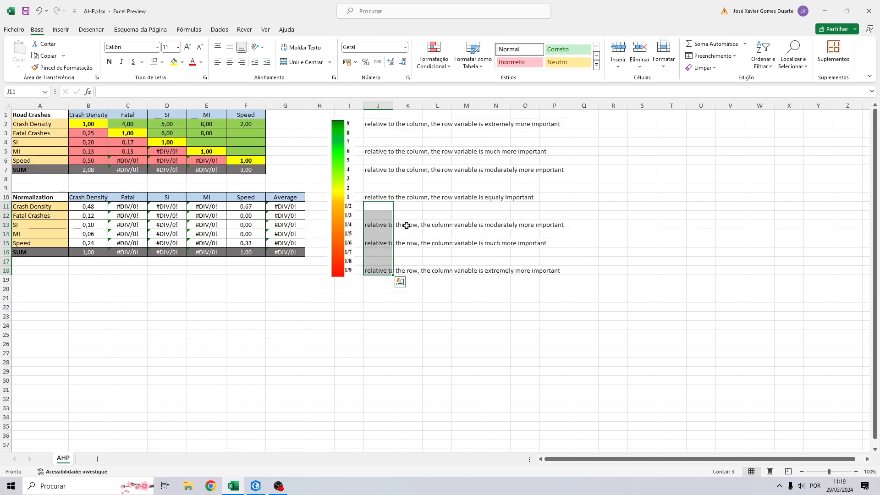
drag(389, 224, 545, 225)
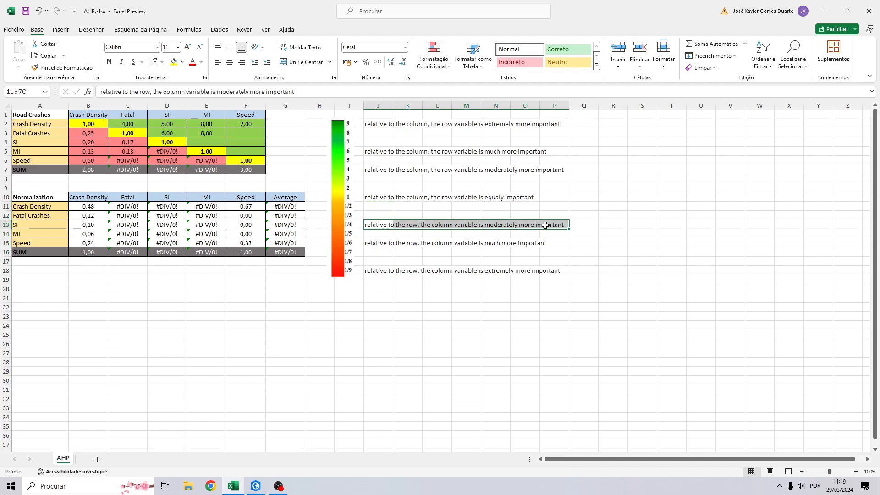
click(247, 134)
text(1/4)
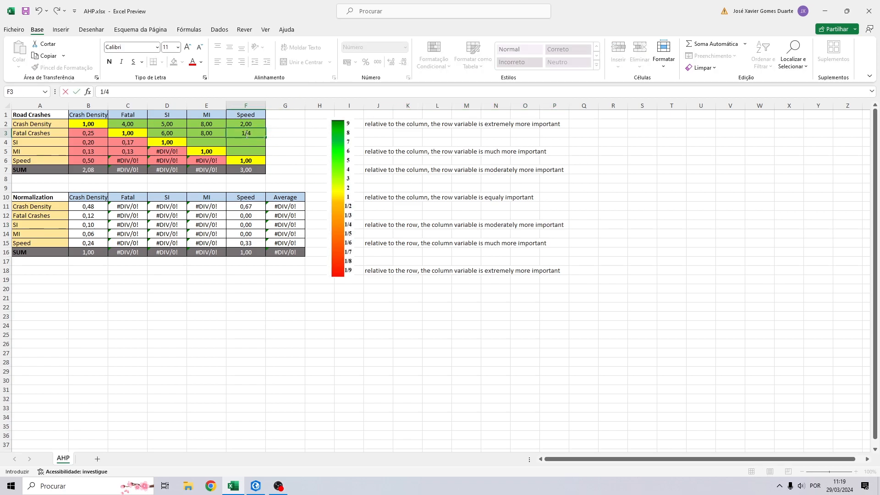
key(Return)
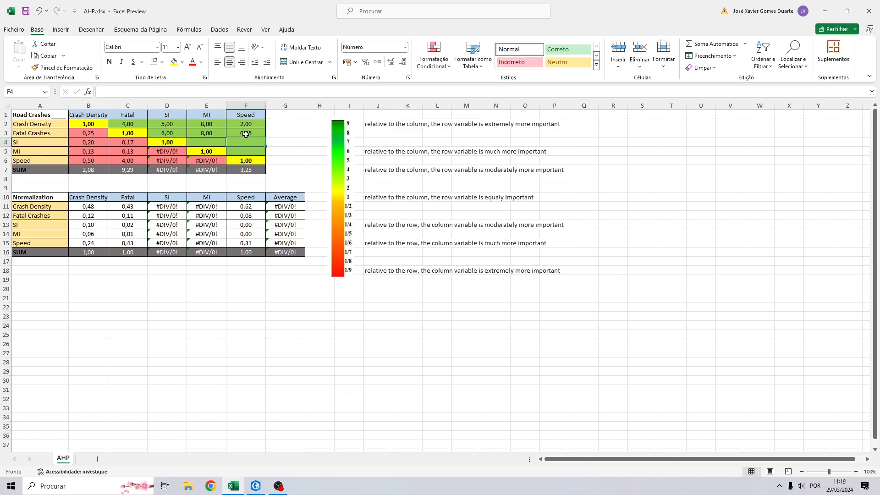
Rate SI in the pairwise matrix as 4 against MI and 1/6 against Speed
click(210, 146)
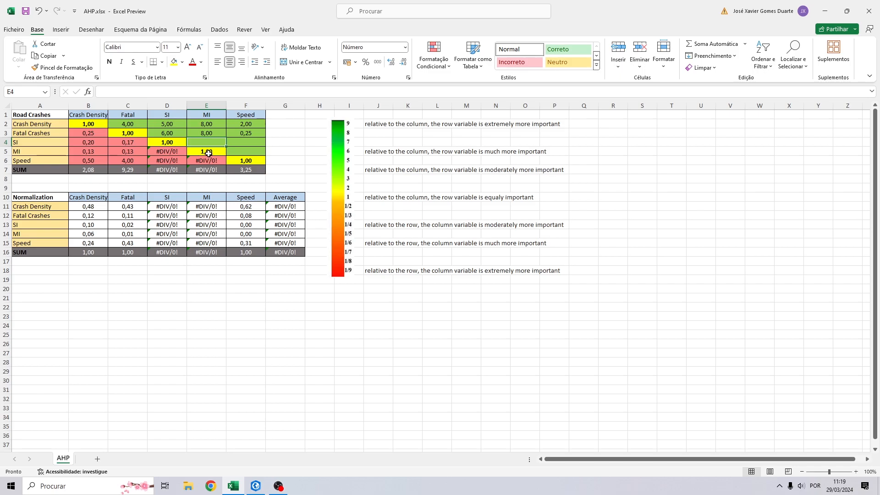
text(4)
key(Tab)
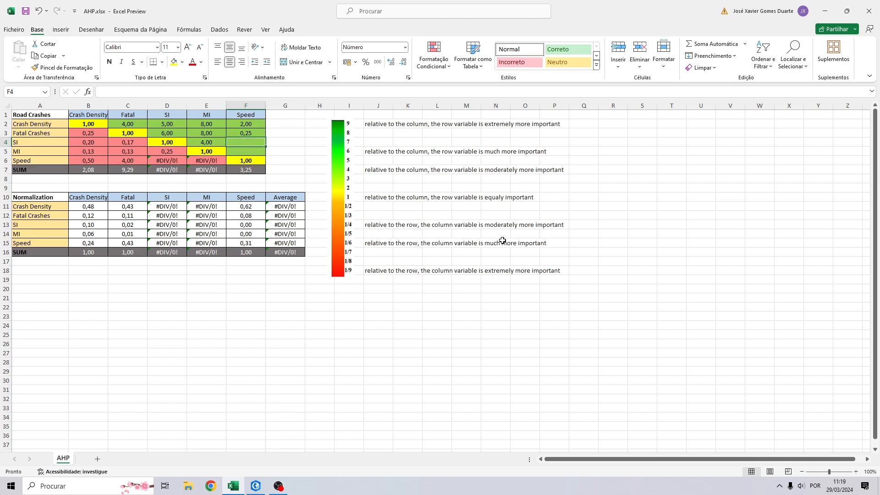
text(1)
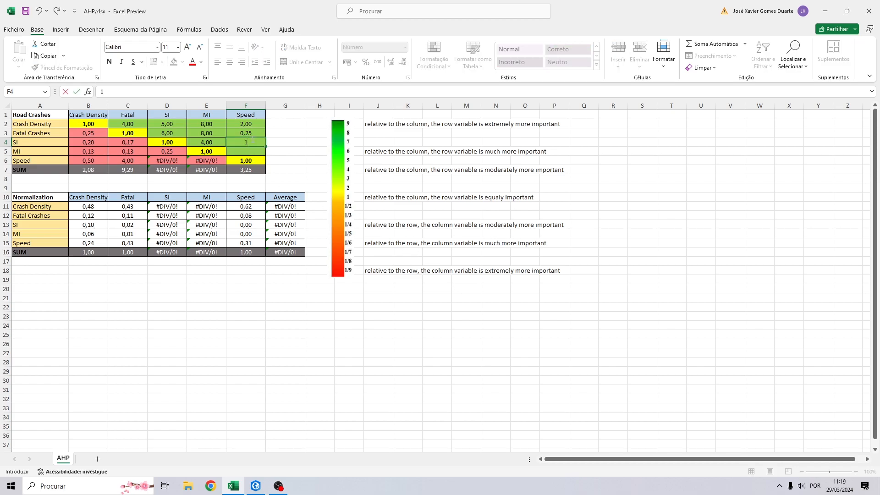
text(/6)
key(Return)
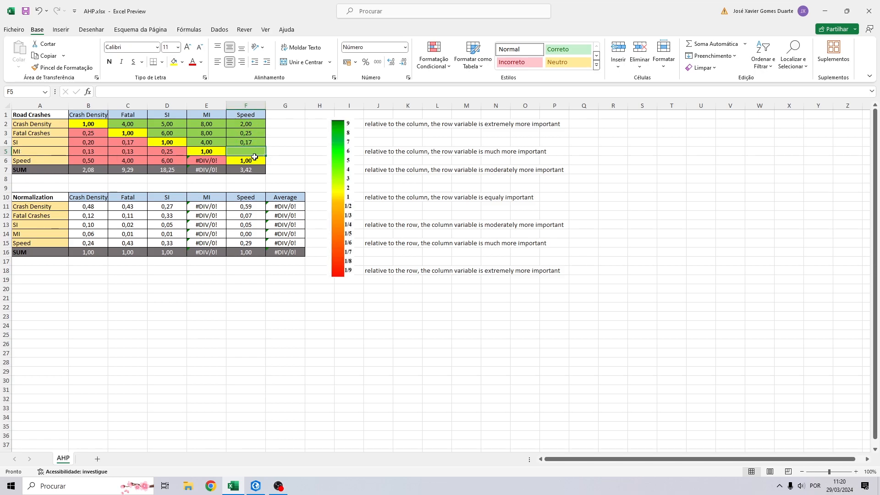
Rate MI against Speed as 1/8 to complete the pairwise matrix
text(1/8)
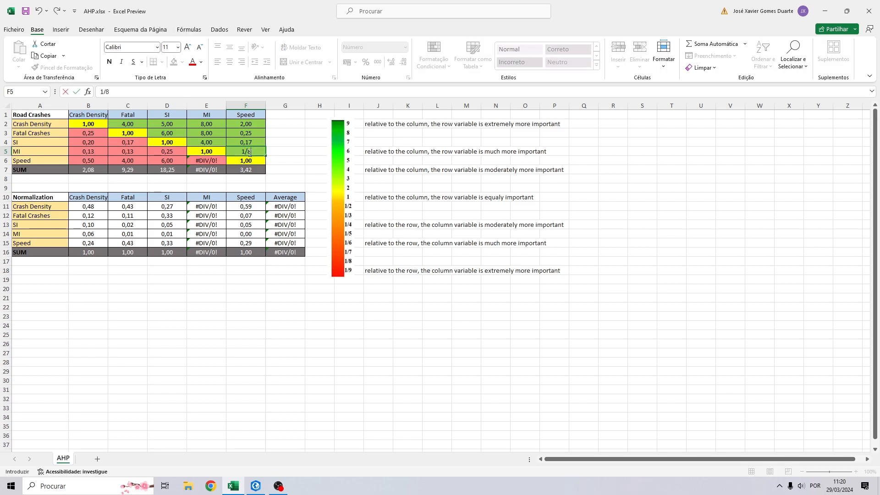
key(Return)
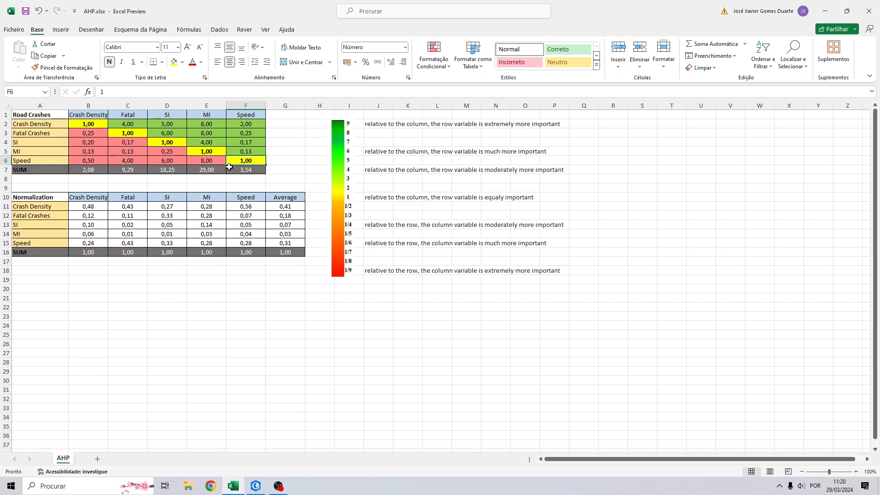
click(167, 177)
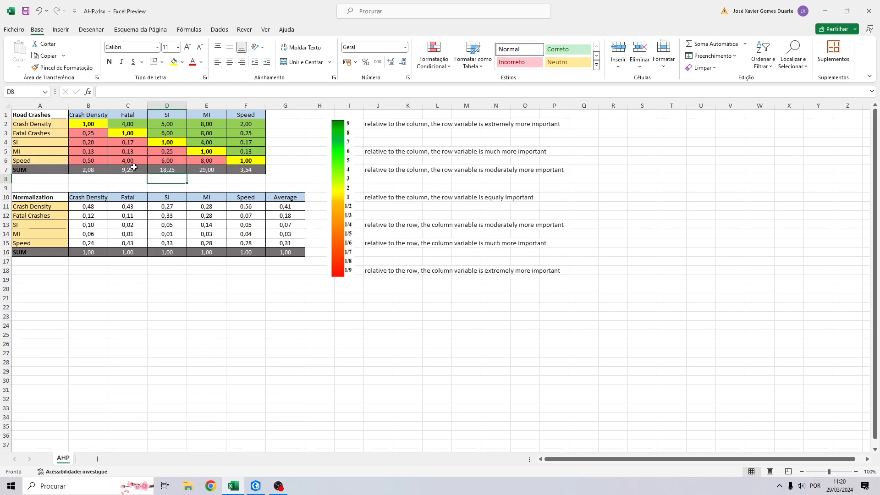
Examine the Crash Density formula in the Normalization table and the weights in its Average column
click(92, 207)
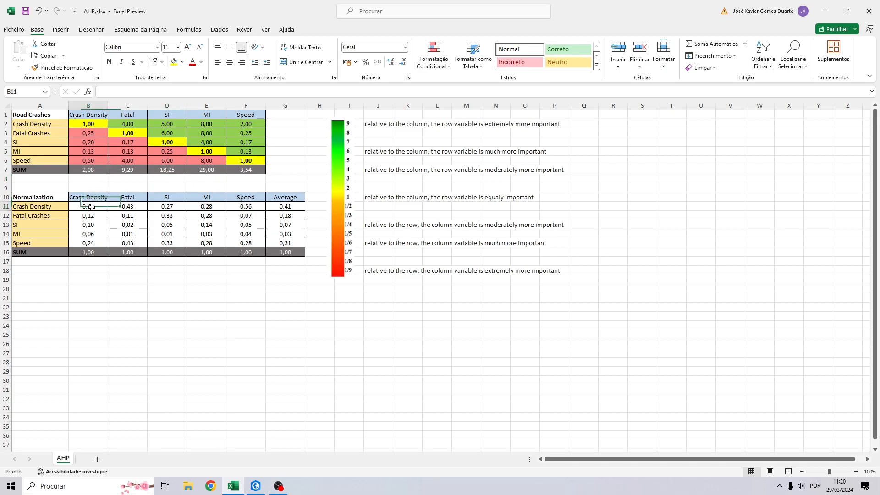
click(128, 92)
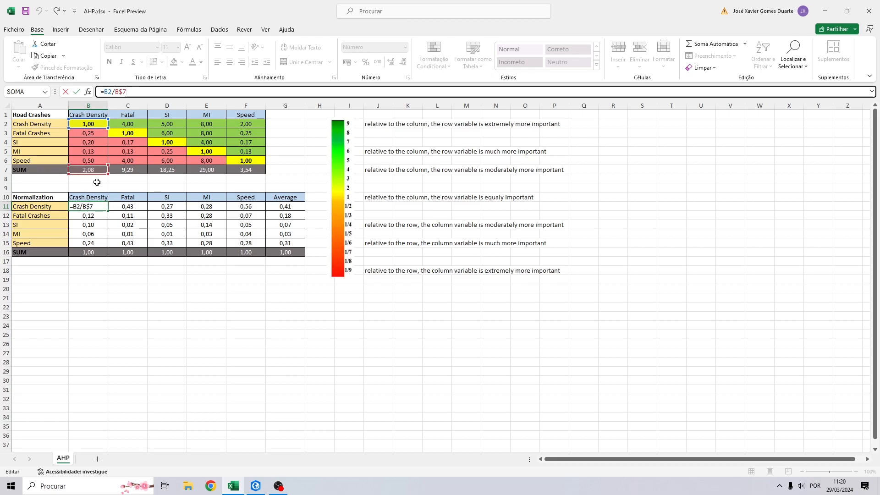
key(Return)
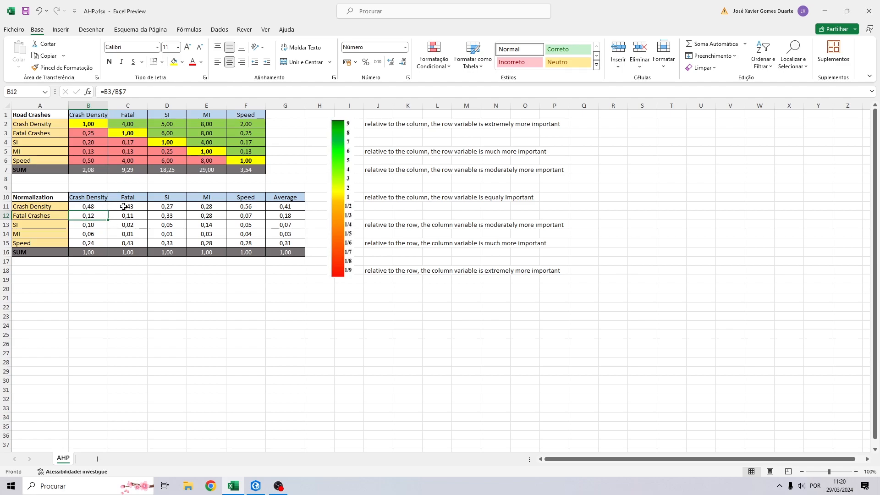
drag(299, 207, 295, 252)
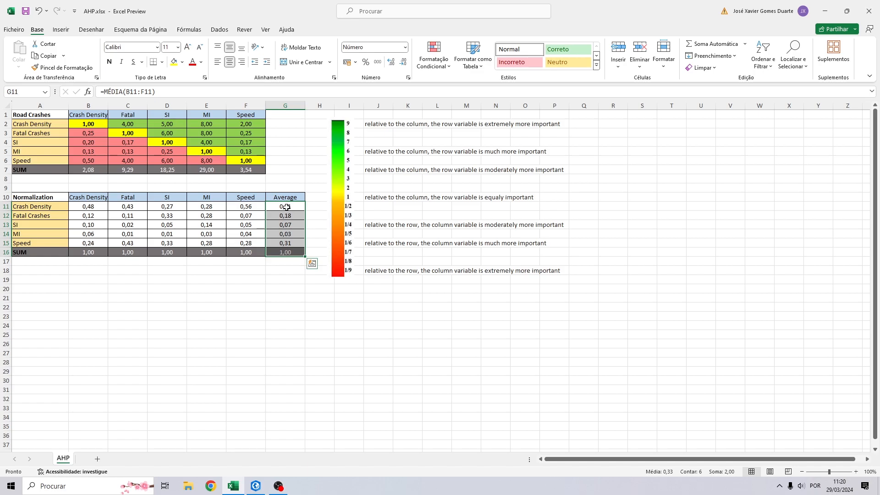
click(301, 207)
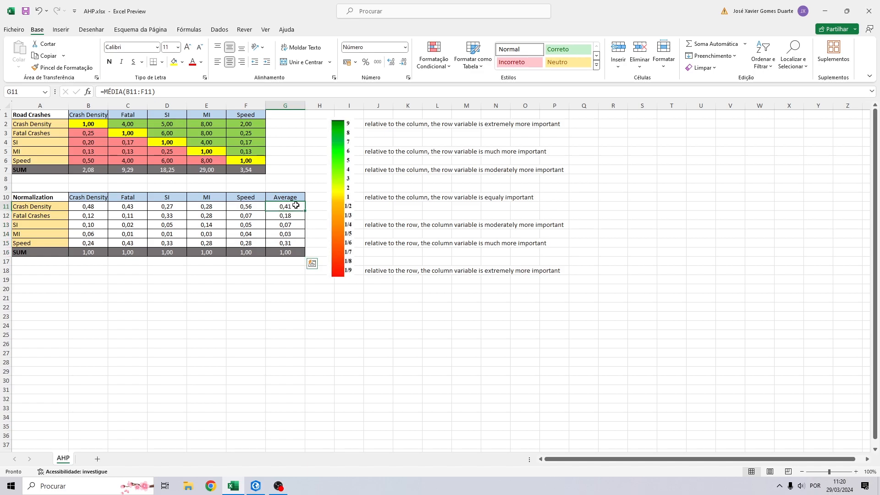
drag(33, 207, 271, 203)
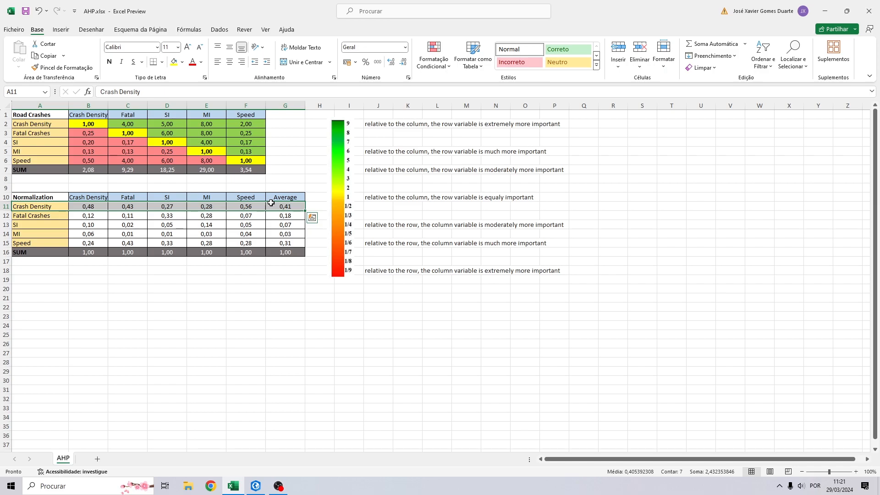
click(245, 262)
Arrange the AHP.xlsx and ArcGIS Pro windows side by side at full height, giving ArcGIS Pro the larger share of the screen
drag(216, 16, 879, 1)
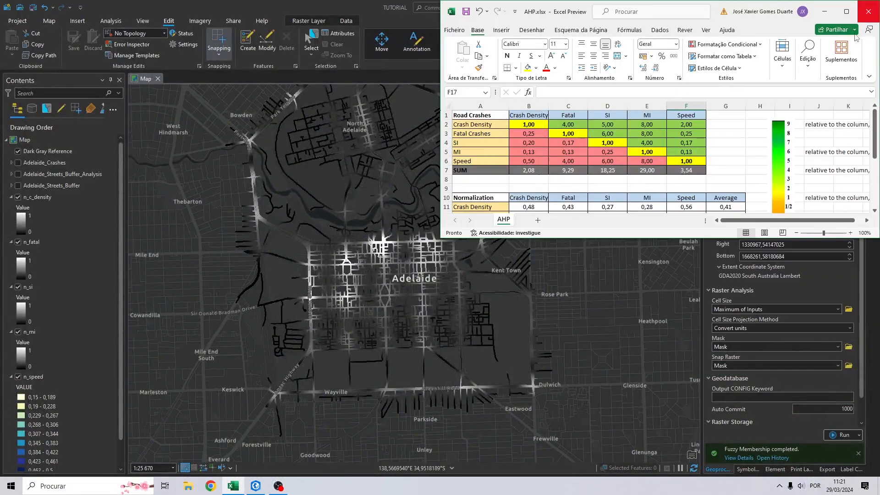
drag(683, 341, 718, 490)
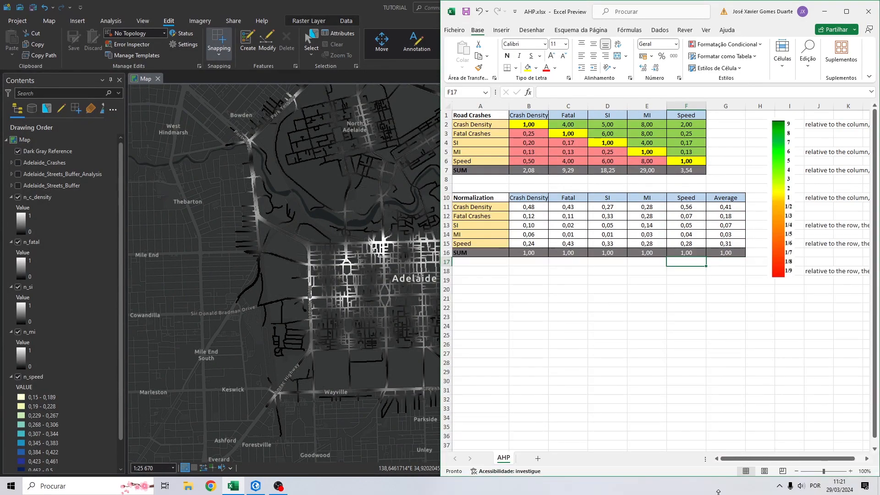
drag(384, 8, 0, 78)
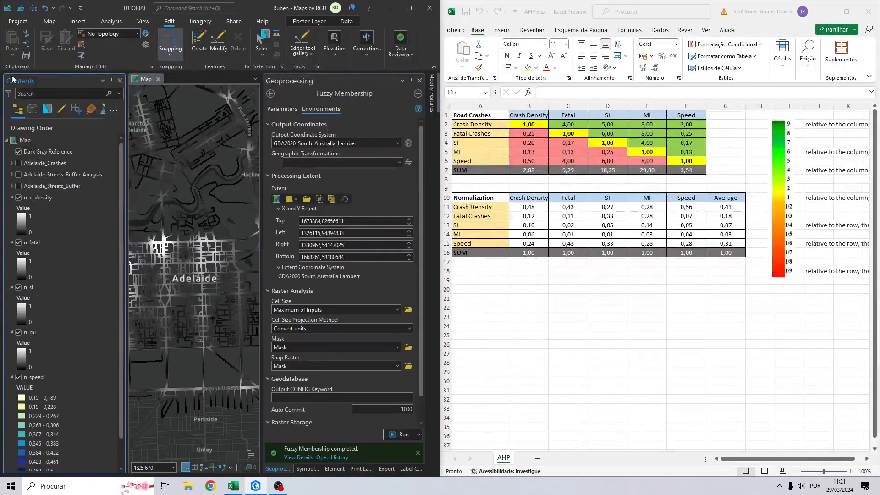
drag(442, 132, 573, 134)
click(811, 328)
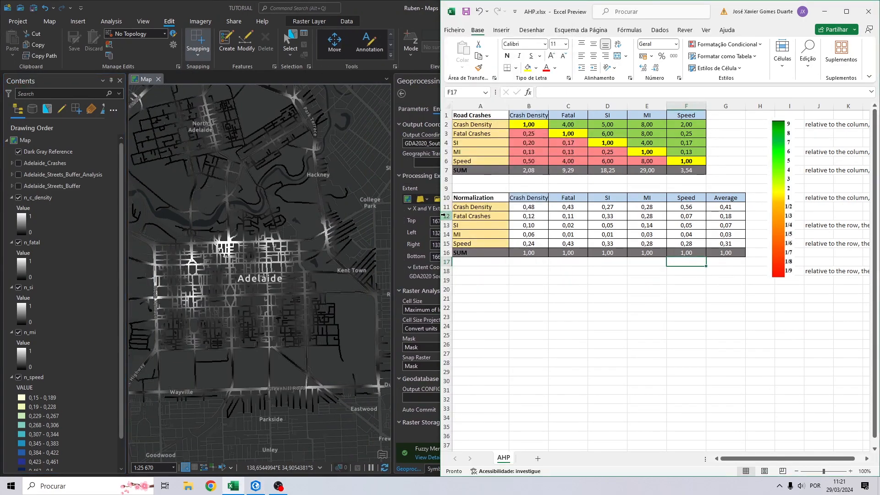
drag(441, 216, 553, 215)
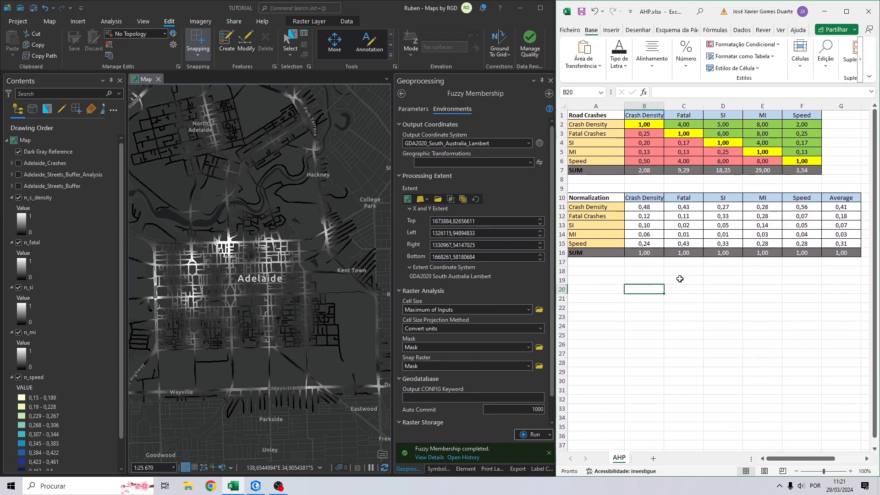
Highlight the Average weights G11:G16 in the workbook, and open the Raster Calculator tool in ArcGIS Pro
drag(841, 207, 842, 252)
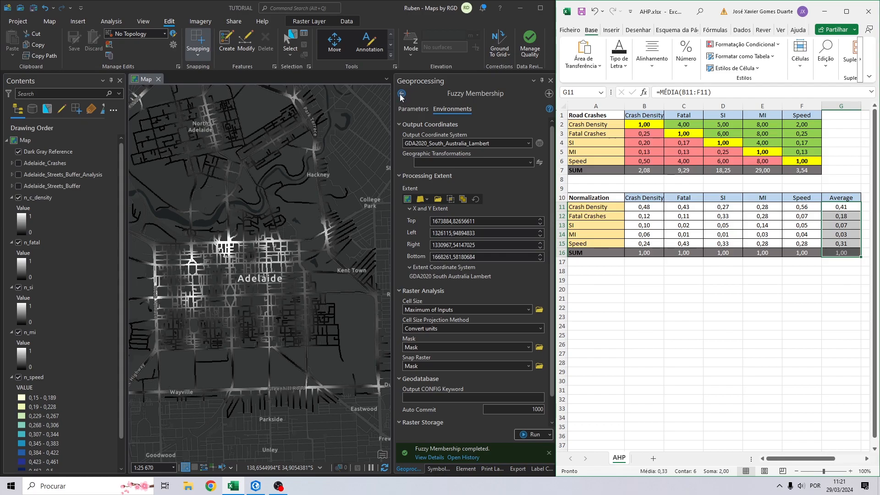
click(412, 109)
click(402, 93)
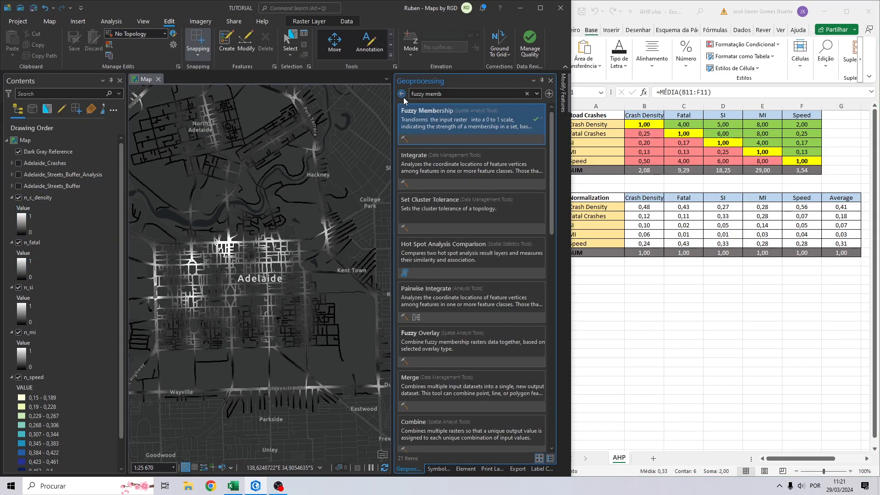
drag(450, 95, 309, 79)
text(raster calcu)
click(432, 117)
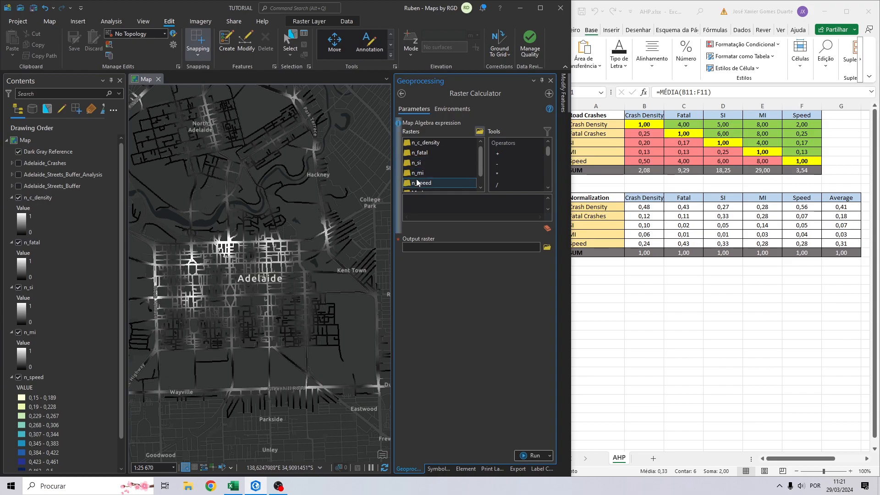
Insert the rasters n_c_density, n_fatal, n_si, n_mi and n_speed into the map algebra expression
double_click(421, 141)
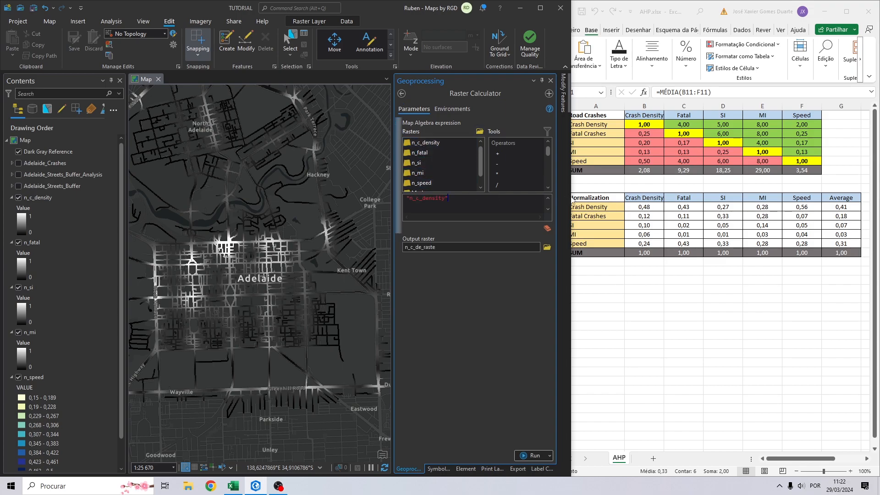
double_click(420, 153)
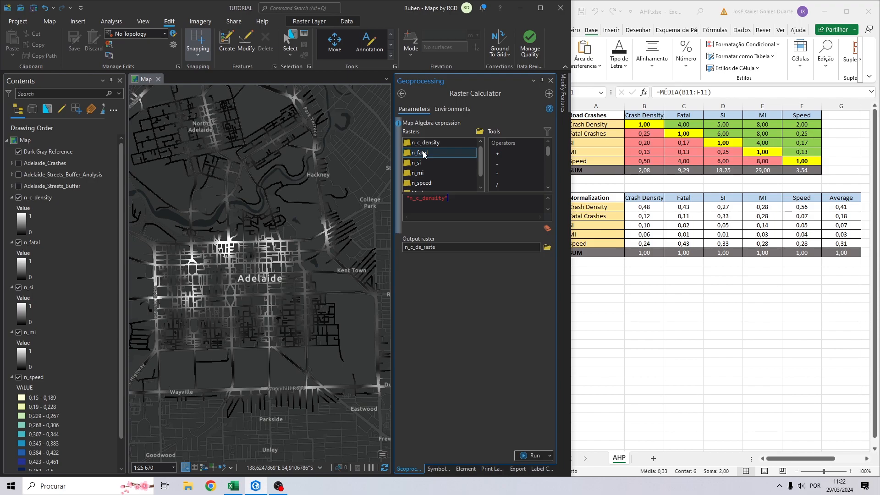
double_click(421, 162)
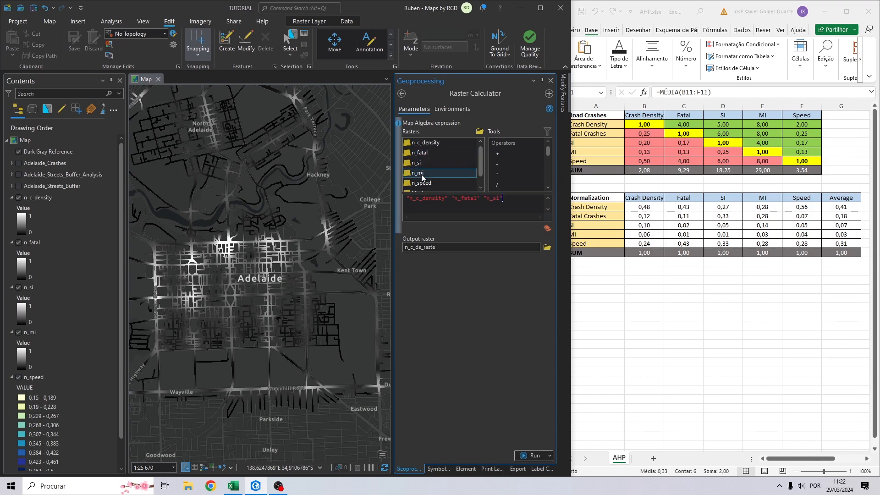
double_click(420, 173)
double_click(419, 182)
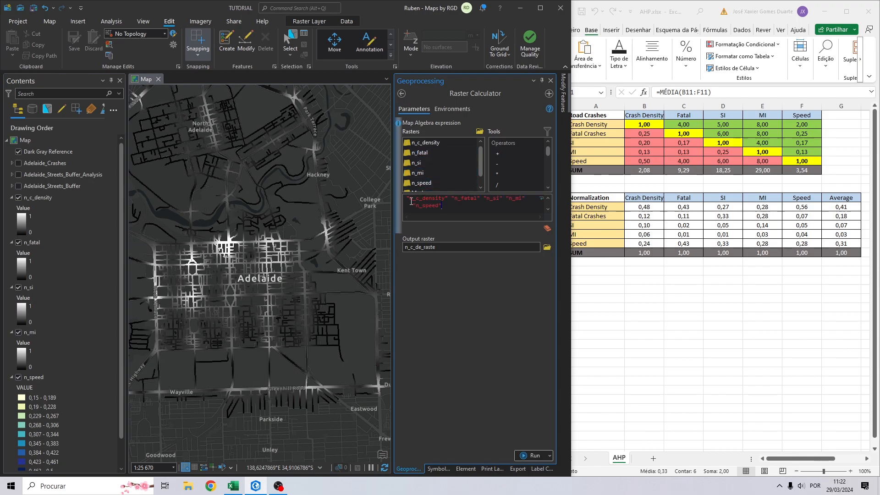
click(447, 209)
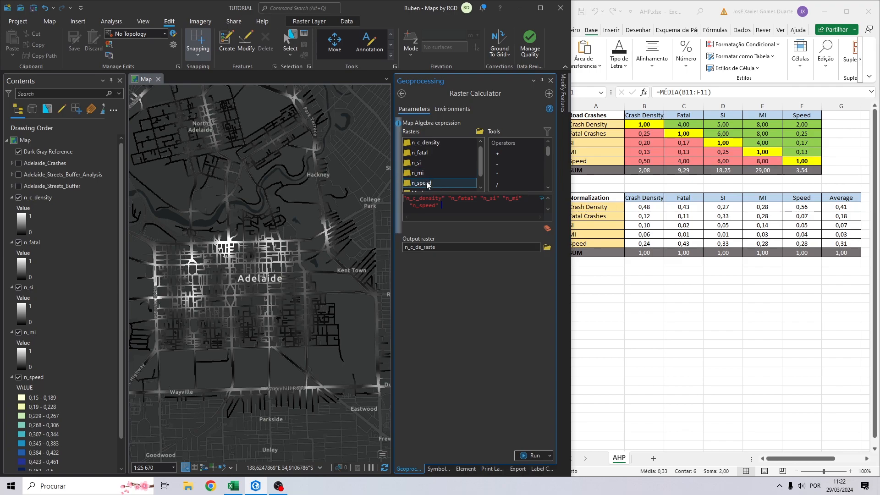
Enclose n_c_density in parentheses and multiply it by its weight of 0,41 in the map algebra expression
click(404, 198)
text(()
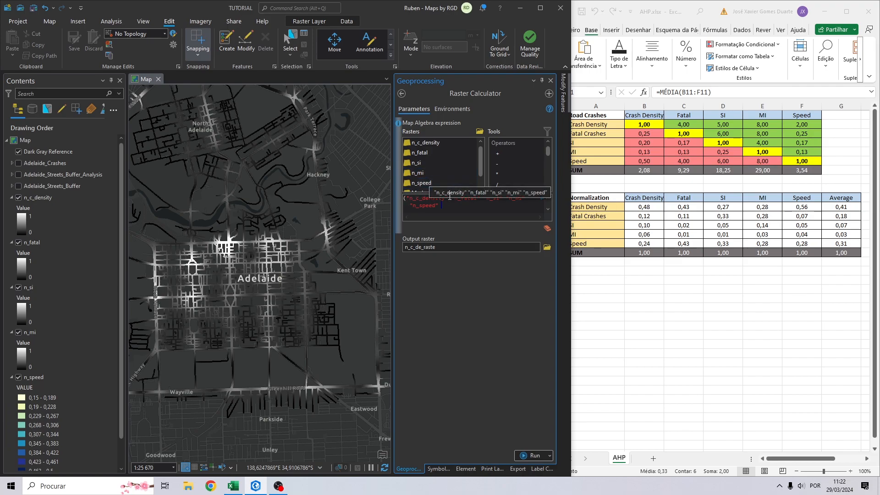
text())
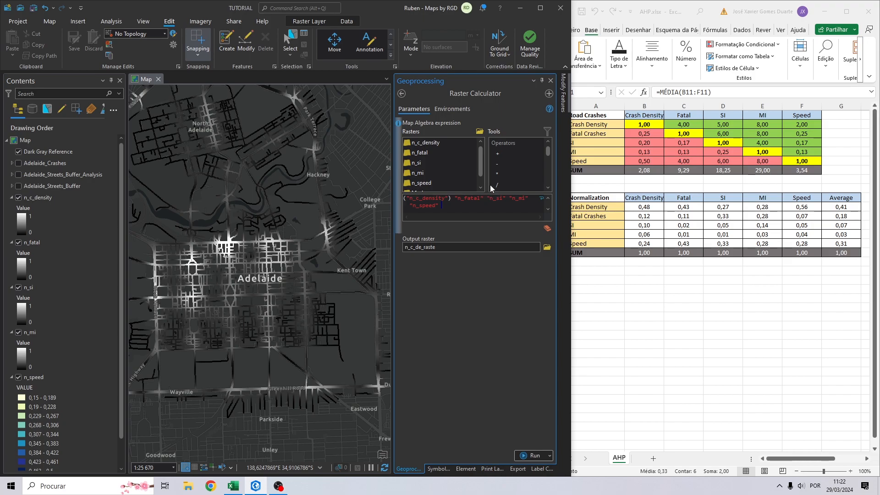
double_click(504, 175)
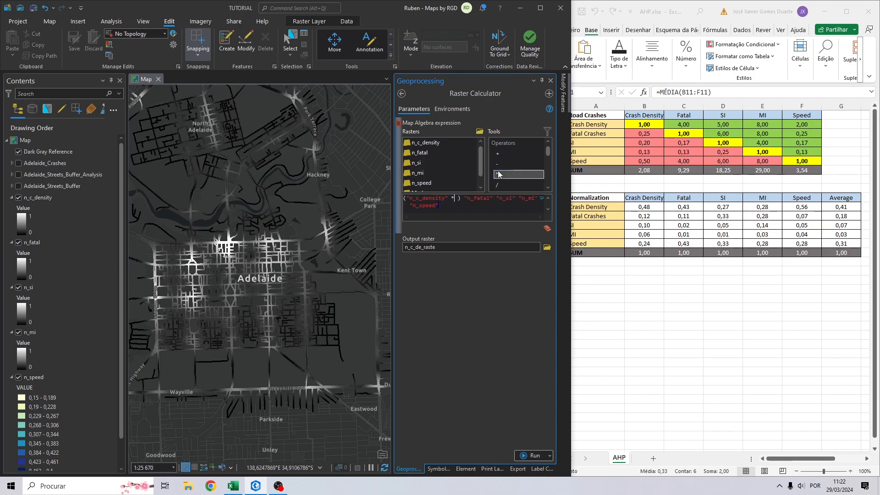
click(456, 197)
text(0,41)
click(451, 198)
key(BackSpace)
Add n_fatal to the weighted density term as a parenthesised product with the weight 0,18
click(498, 154)
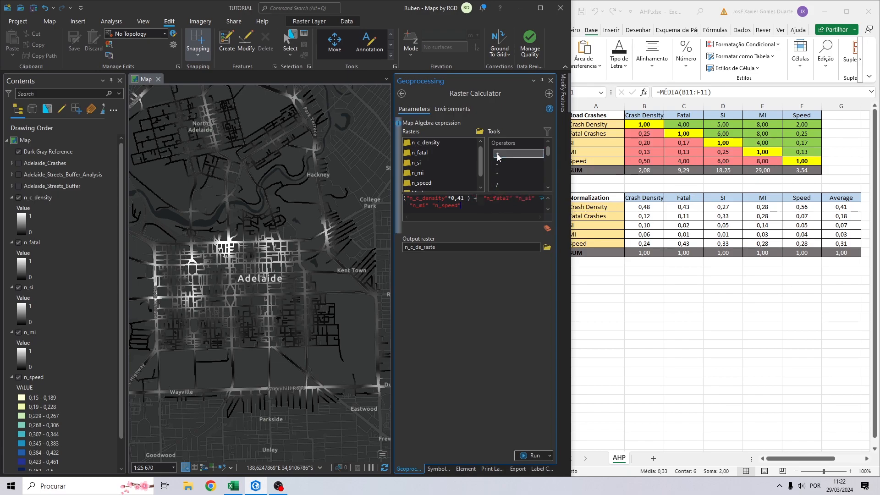
click(484, 198)
text(()
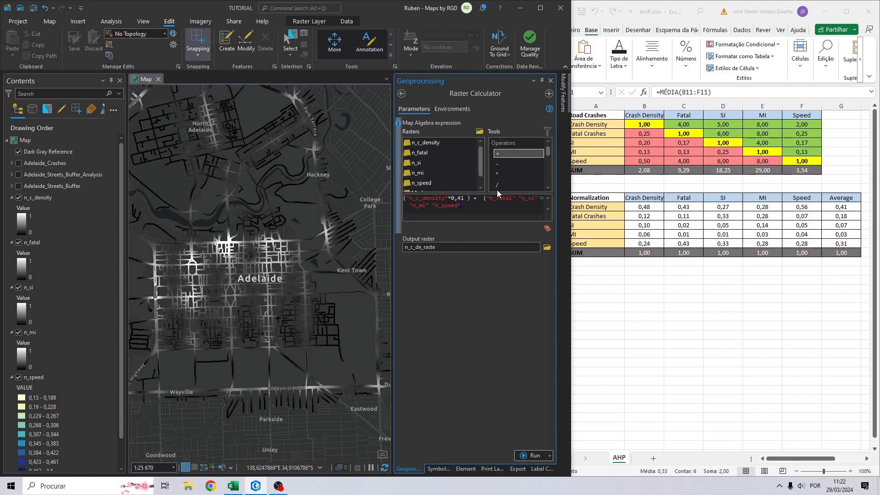
key(BackSpace)
key(BackSpace)
click(506, 198)
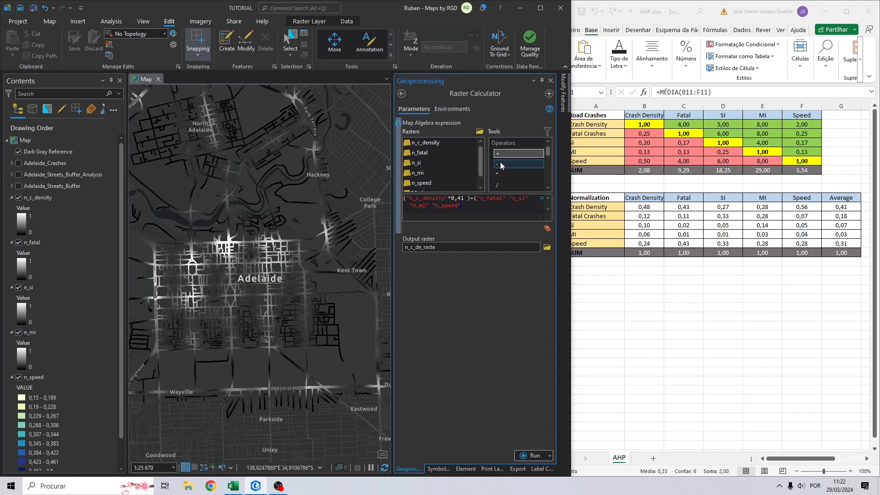
double_click(499, 174)
text(0)
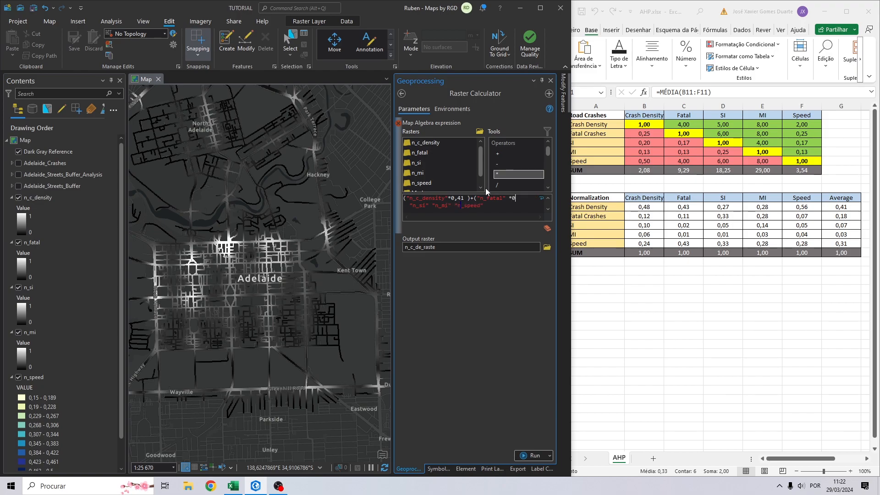
text(,18))
key(BackSpace)
Add n_si to the map algebra expression as a parenthesised product with the weight 0,07
click(529, 201)
click(497, 154)
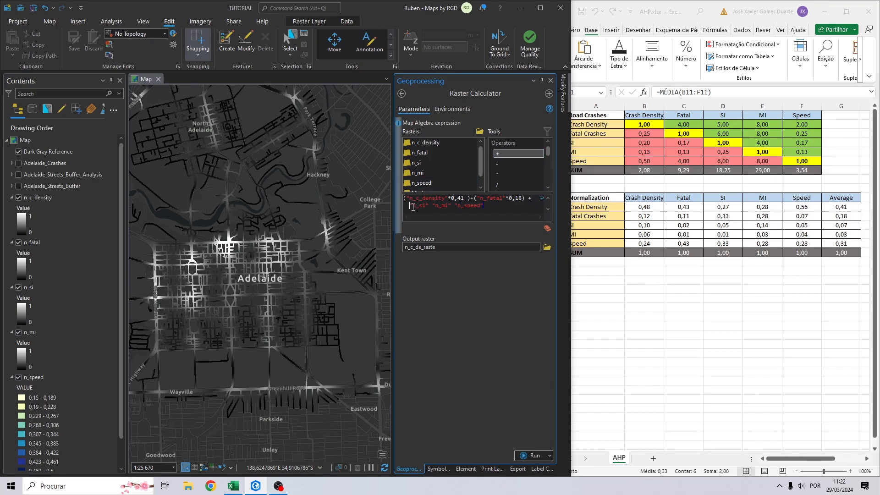
key(BackSpace)
text(()
double_click(501, 174)
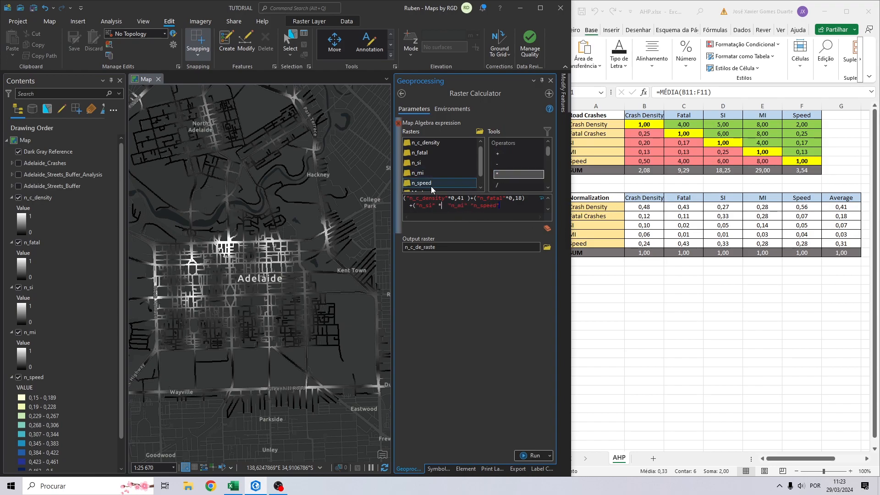
text(0,07))
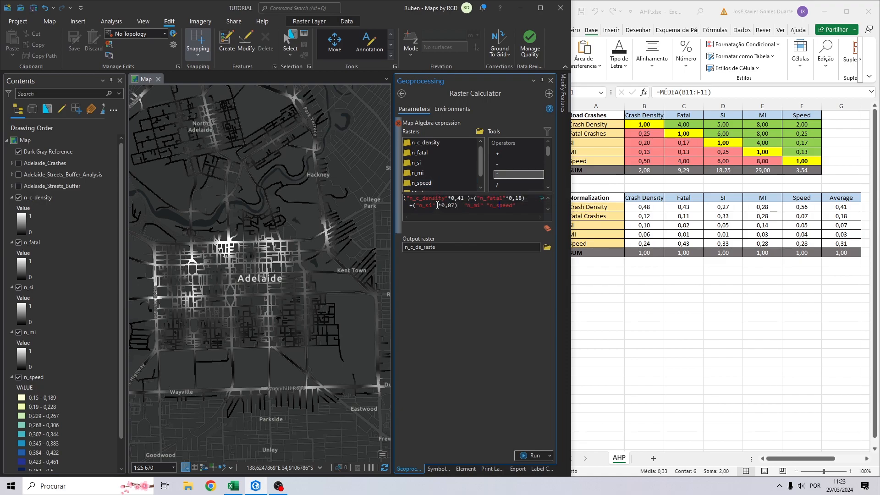
Remove the surplus spaces around the n_si term and append a plus operator after it
key(BackSpace)
click(454, 205)
click(497, 153)
key(BackSpace)
key(BackSpace)
click(458, 206)
key(BackSpace)
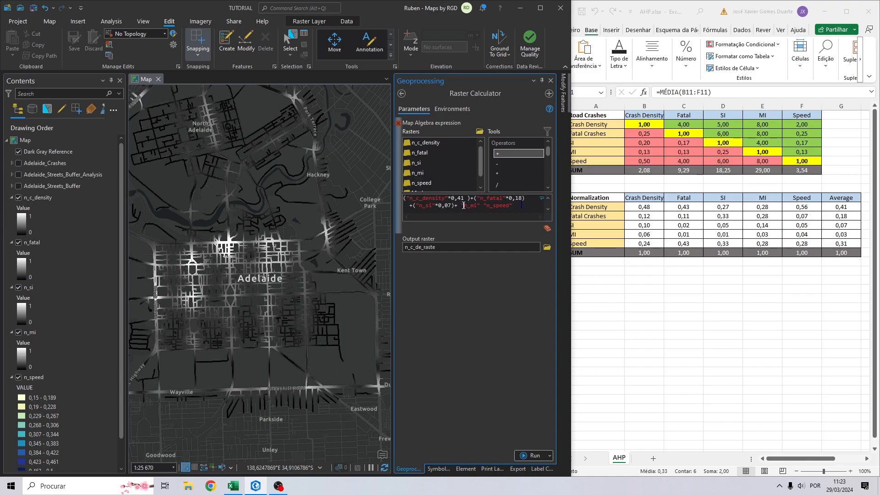
Enclose n_mi in parentheses and multiply it by its weight of 0,03 in the map algebra expression
click(460, 207)
key(BackSpace)
text(()
click(480, 207)
click(504, 174)
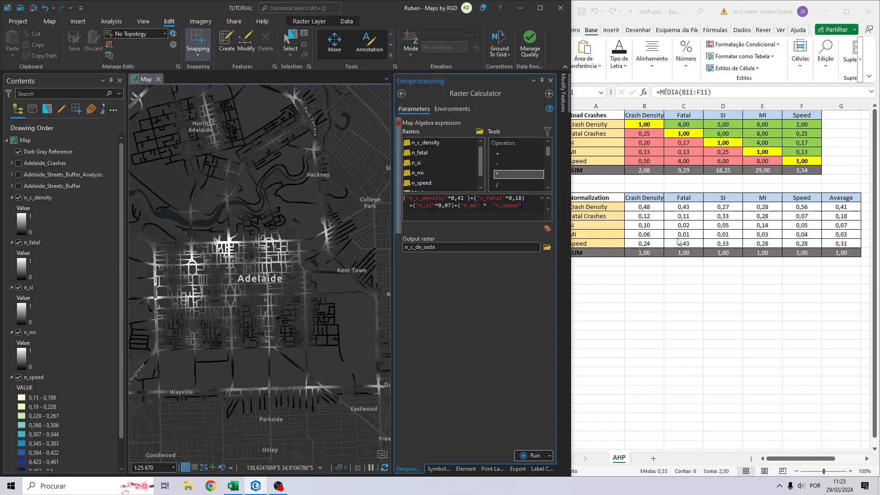
text(0,03))
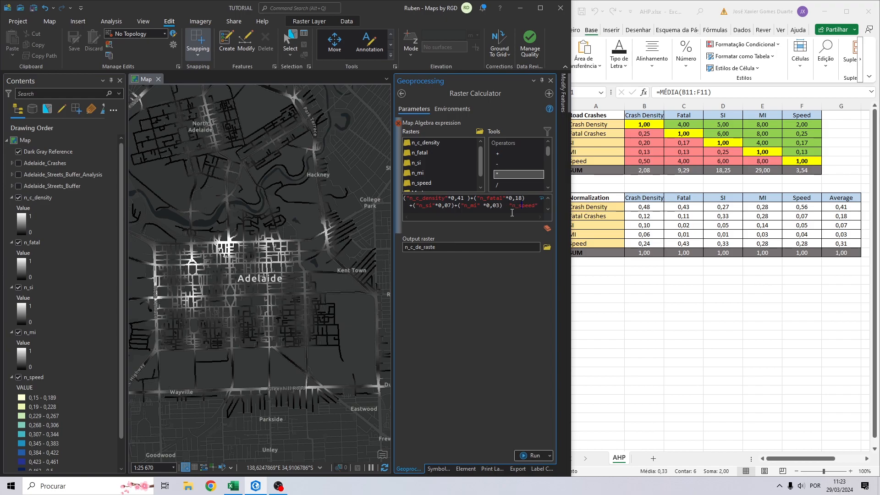
Add n_speed to the weighted sum as a parenthesised product with the weight 0,31
double_click(498, 154)
click(507, 205)
key(BackSpace)
click(407, 211)
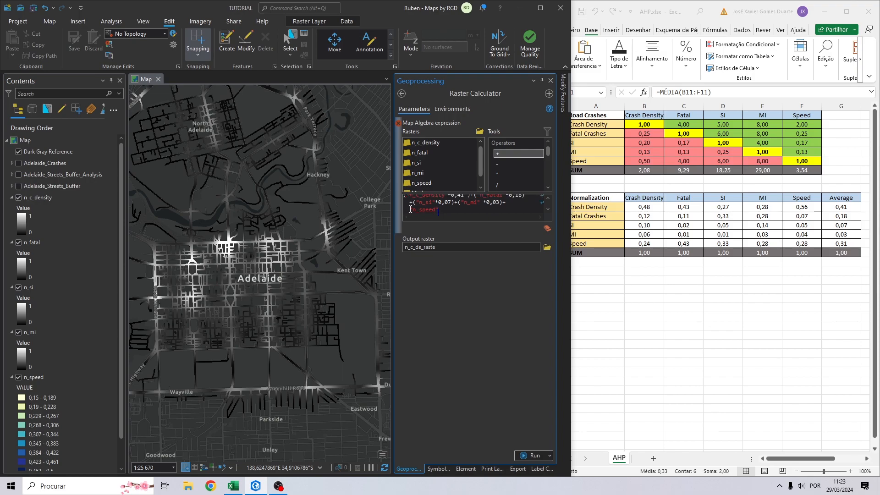
key(BackSpace)
text(()
click(500, 176)
double_click(501, 176)
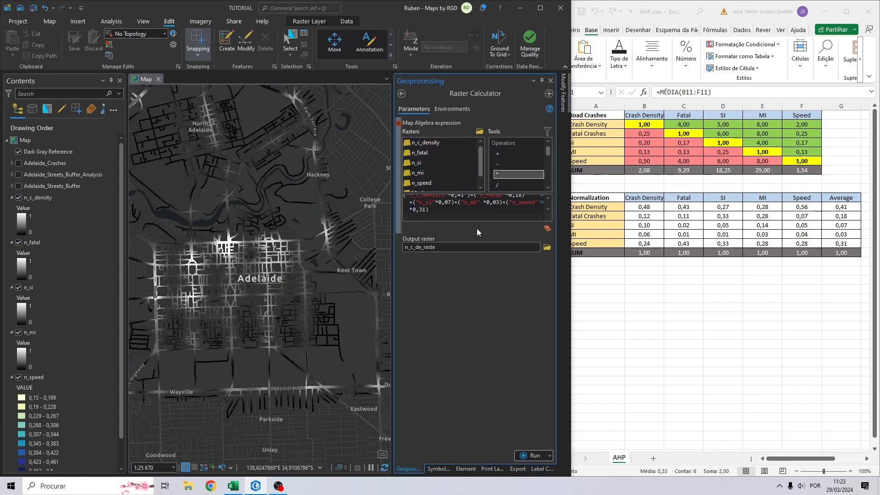
scroll(485, 212, up, 1)
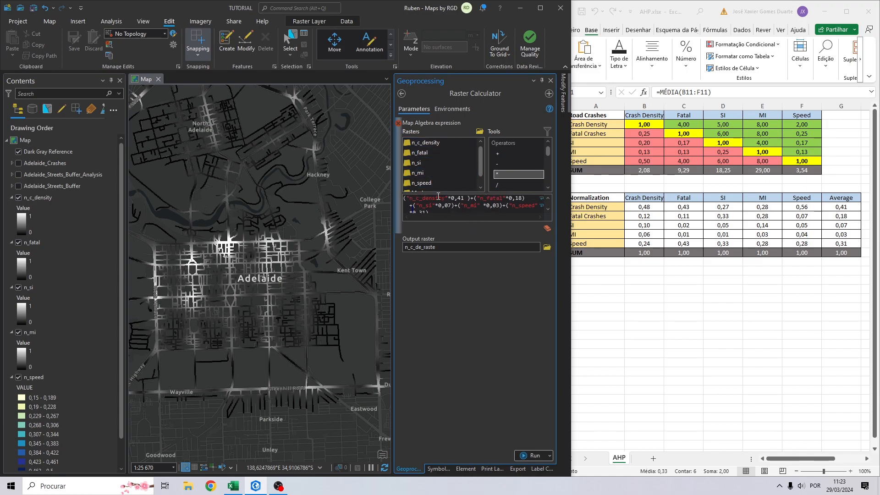
Set the output raster to rc_crashes in the DATA folder of YOUTUBE TUTORIAL
click(546, 248)
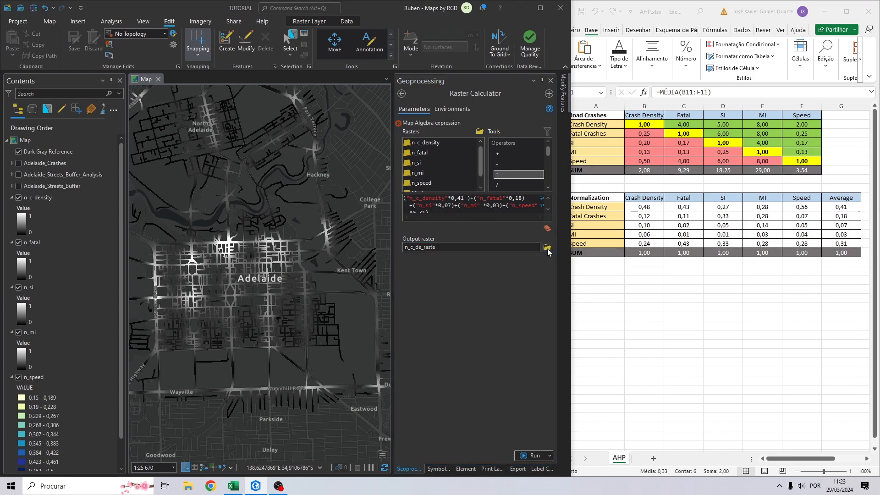
click(249, 203)
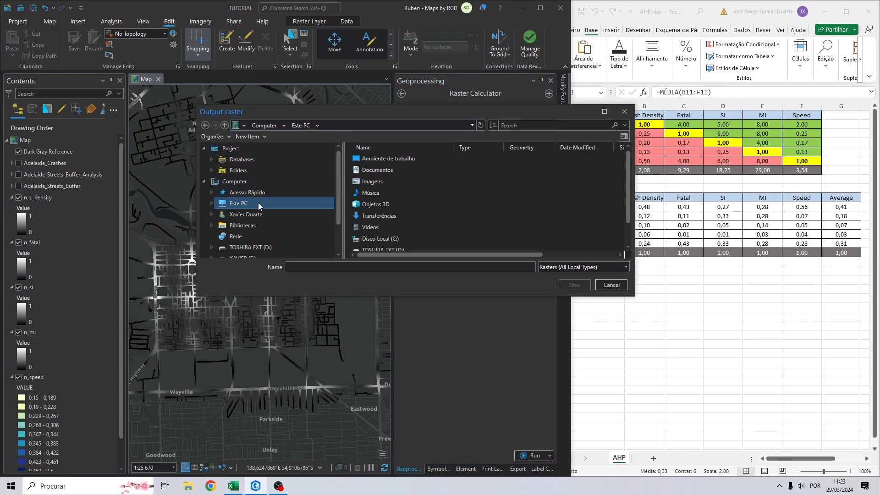
click(386, 170)
double_click(388, 168)
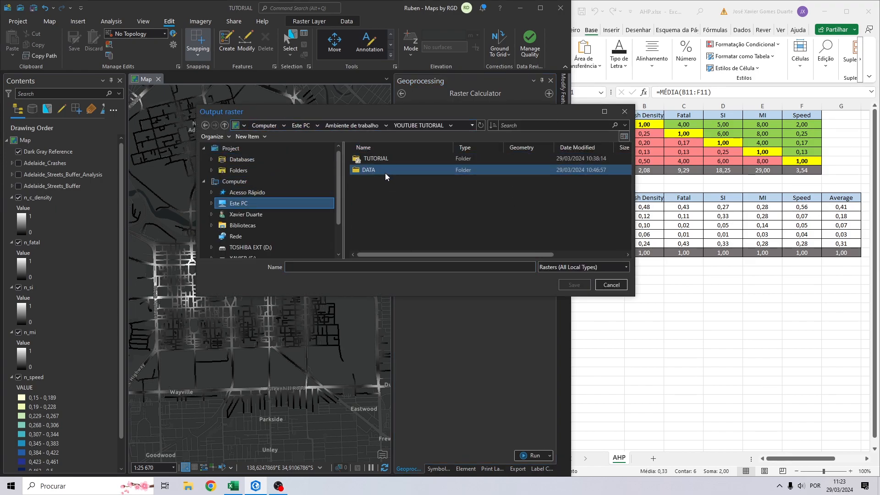
click(372, 159)
double_click(368, 169)
click(369, 265)
text(rc)
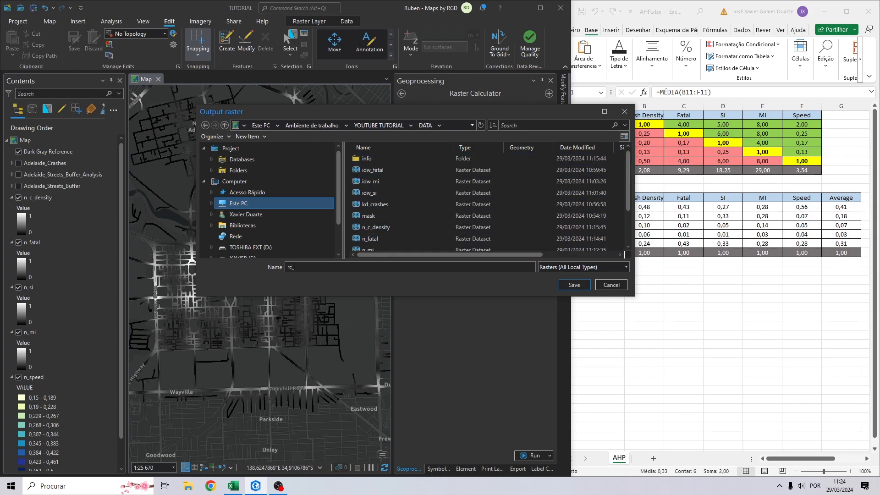
text(_crashe)
click(569, 286)
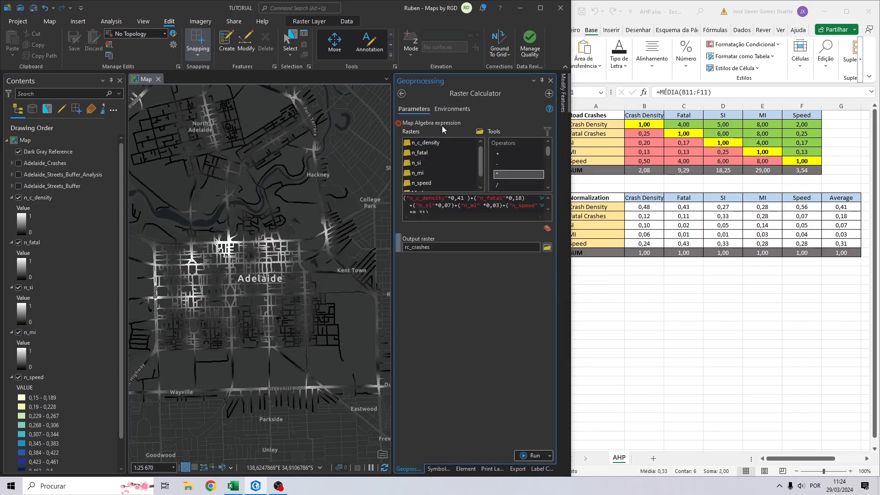
Set the output coordinate system to GDA2020_South_Australia_Lambert and take the processing extent from AdelaideStreets_Buffer_Analysis
click(450, 108)
click(535, 143)
click(449, 151)
click(425, 199)
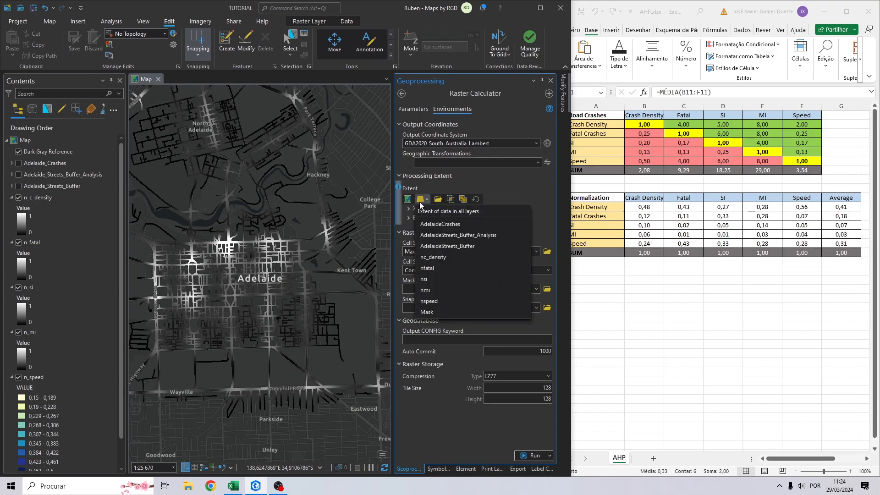
click(465, 239)
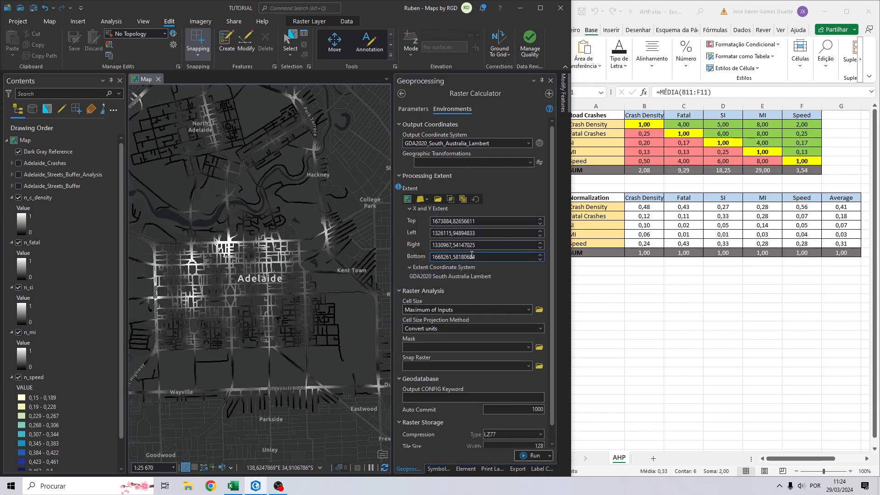
Choose Mask as both the mask and the snap raster for the raster calculation, and try to run it
click(529, 347)
click(414, 434)
click(529, 366)
click(419, 424)
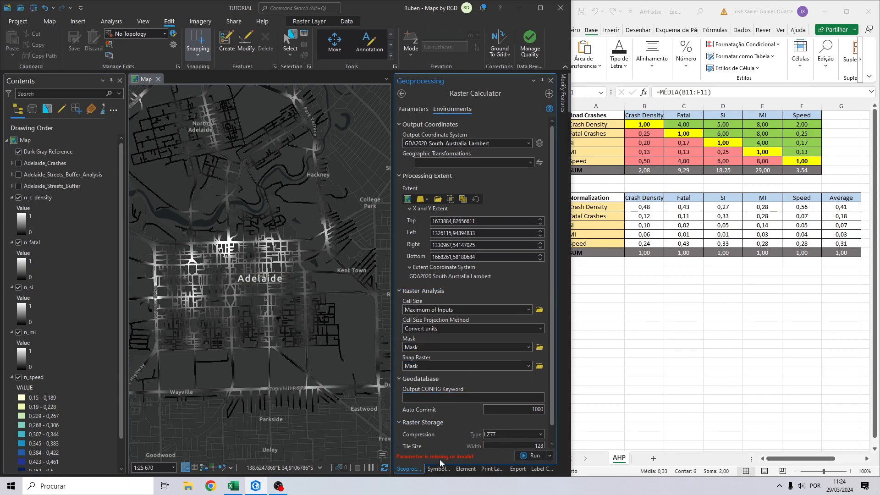
Widen the tool pane, delete the stray spaces before the n_si term and after n_speed, and try to run the calculation
click(414, 109)
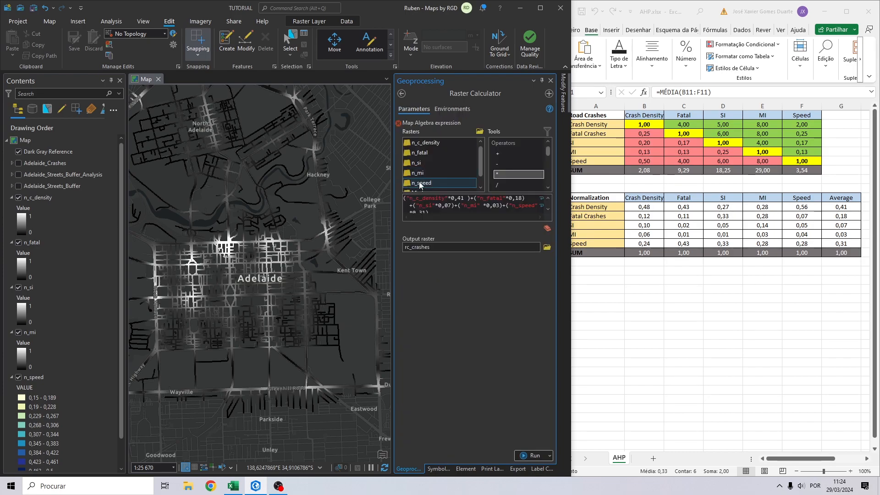
drag(269, 171, 209, 160)
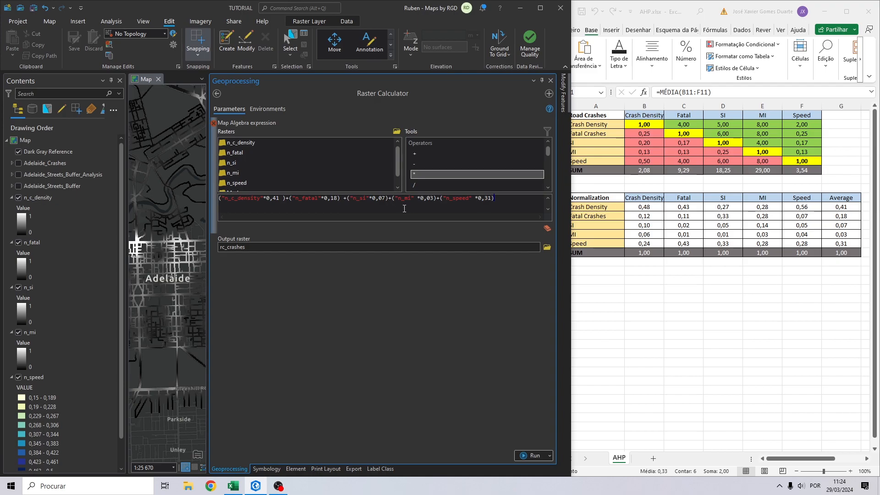
click(344, 198)
key(BackSpace)
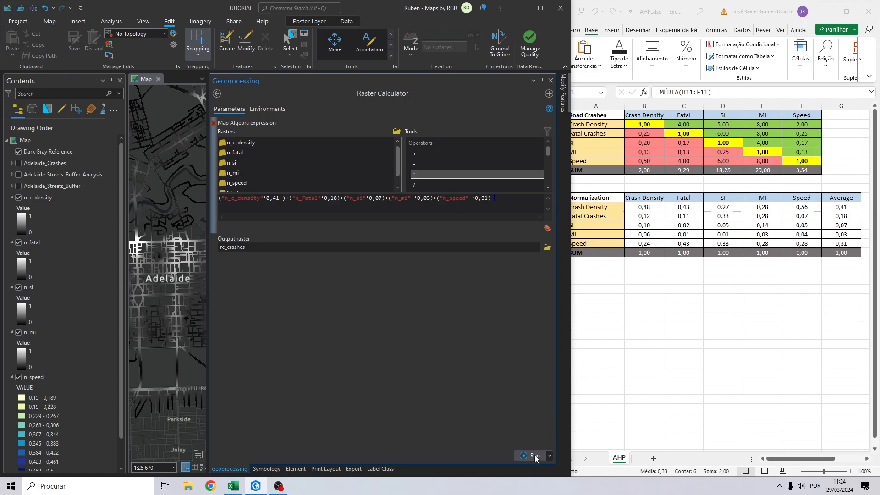
click(473, 199)
key(BackSpace)
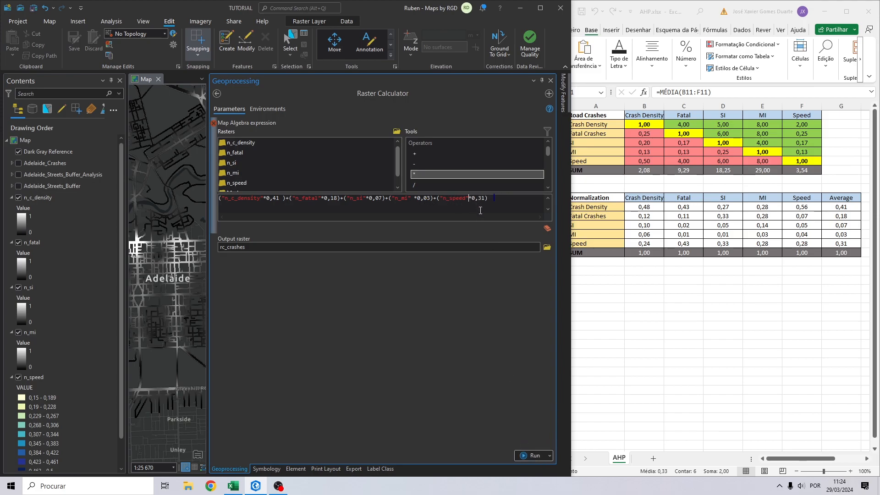
click(531, 455)
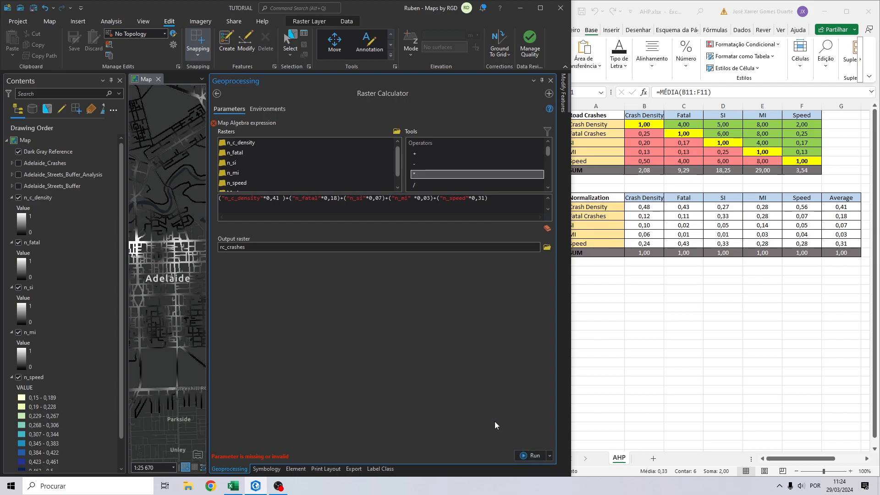
Insert spaces around the plus and multiplication operators throughout the map algebra expression, and try running the tool again
click(288, 198)
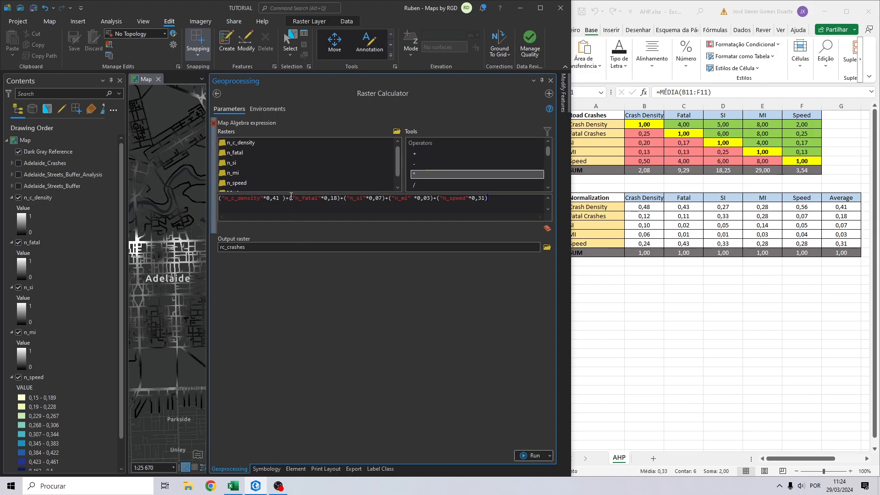
click(294, 198)
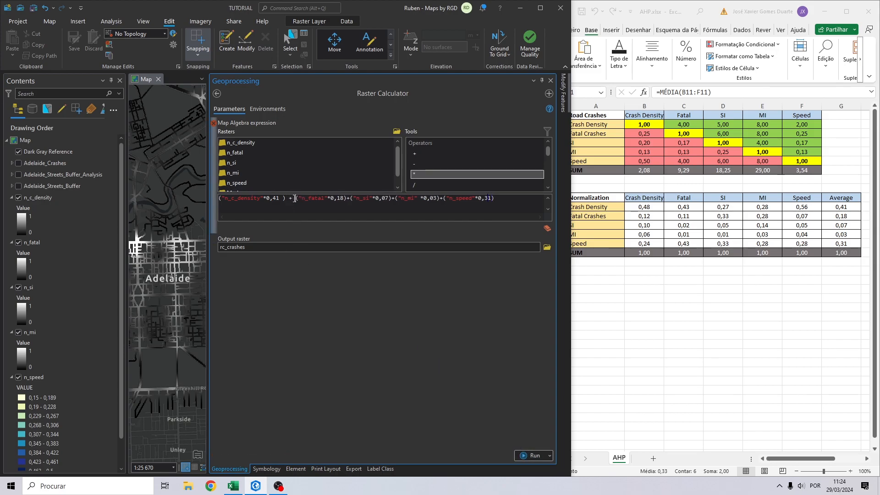
key(Right)
key(Right)
key(Right)
key(Right)
key(Right)
key(Right)
key(Right)
key(Right)
key(Right)
key(Left)
key(Right)
key(Left)
key(Right)
key(Right)
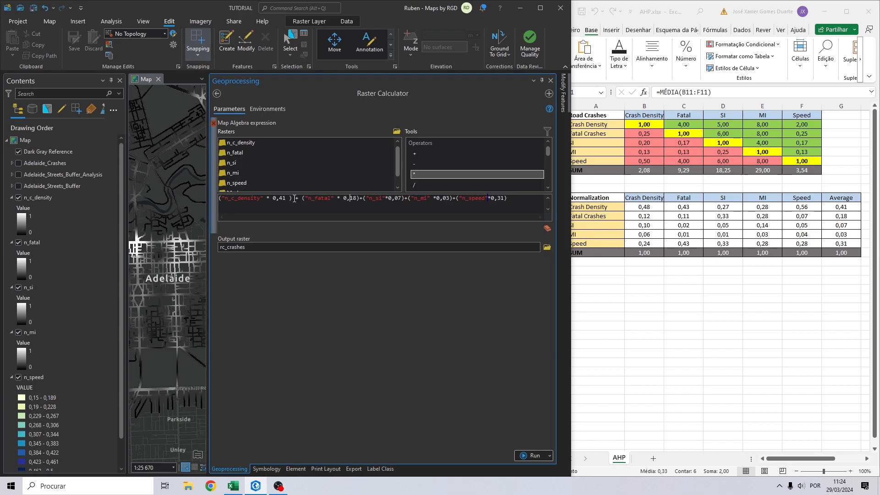
key(Right)
key(Right)
key(Right)
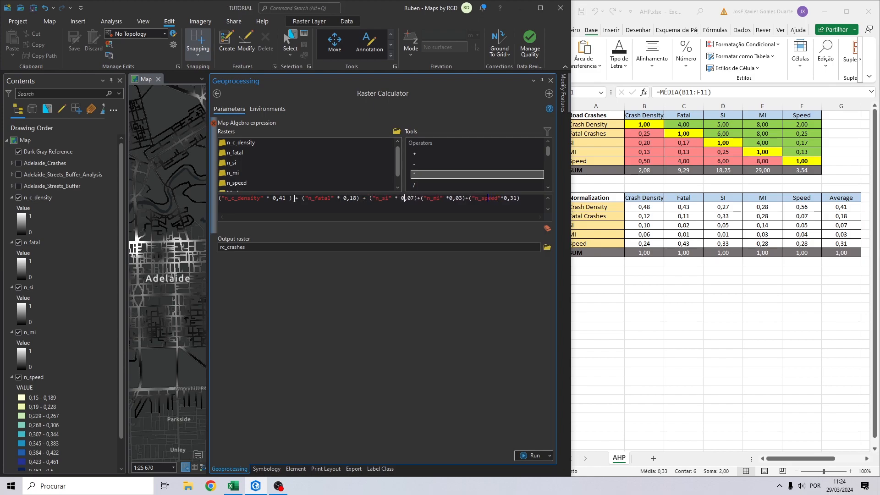
key(Right)
key(Right)
key(Right)
key(Right)
key(Right)
key(Right)
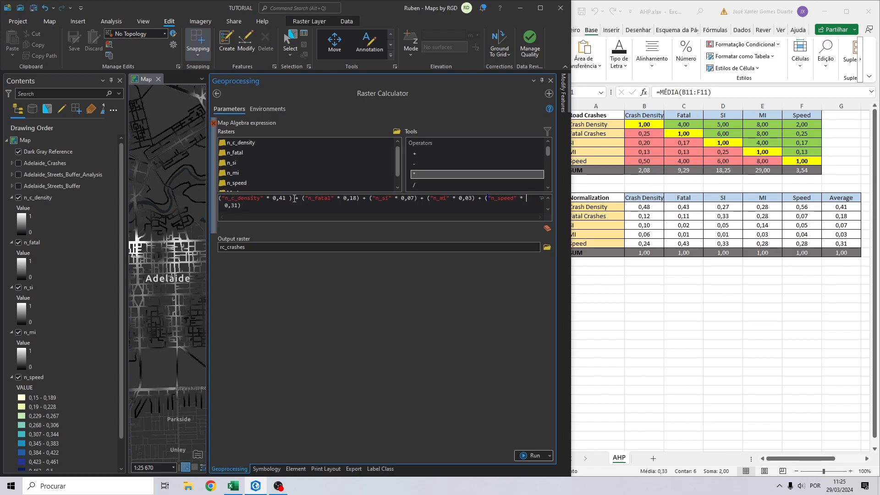
click(304, 247)
click(537, 459)
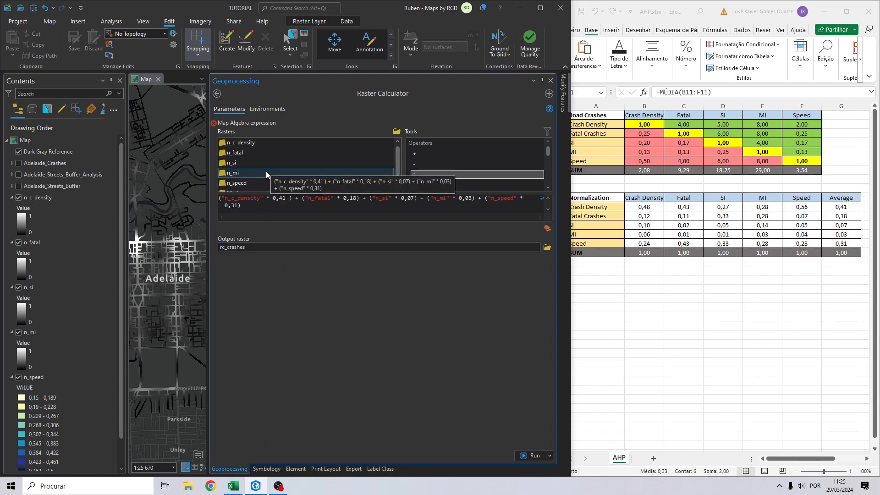
Replace the decimal commas with points in the weights (0.41, 0.18, 0.07, 0.03, 0.31) and run the raster calculation
click(281, 198)
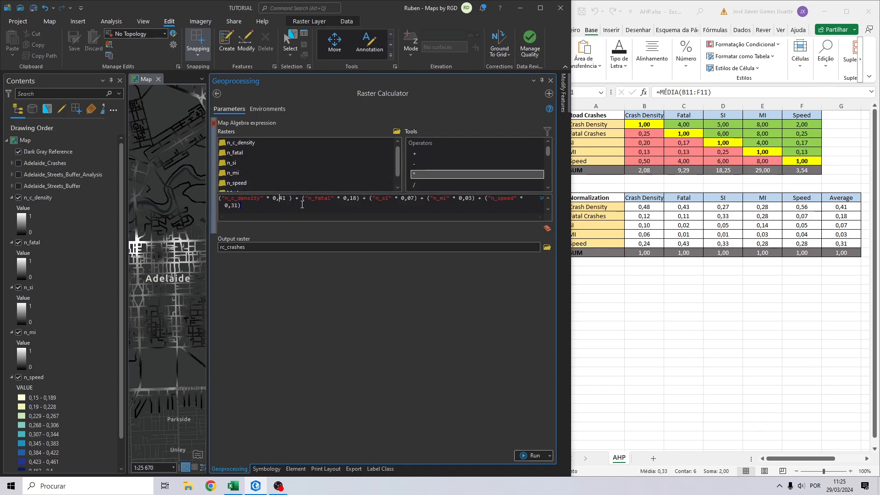
key(BackSpace)
text(.)
click(347, 198)
key(BackSpace)
text(.)
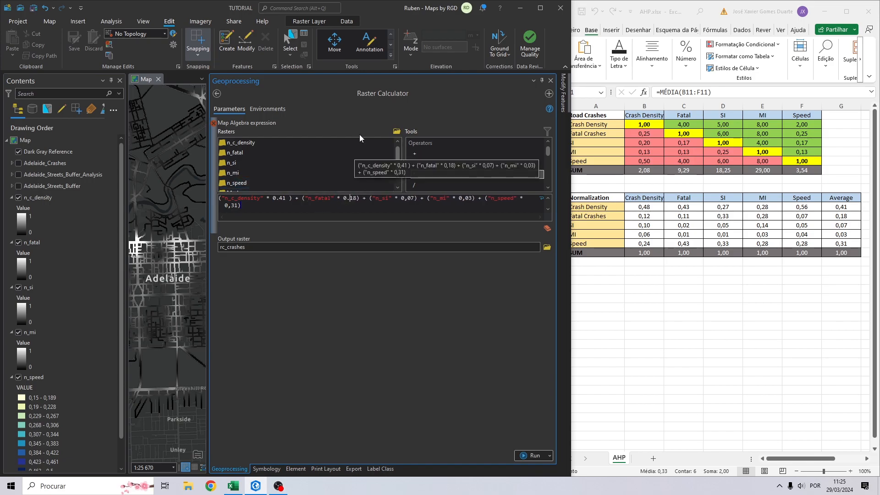
key(BackSpace)
text(.)
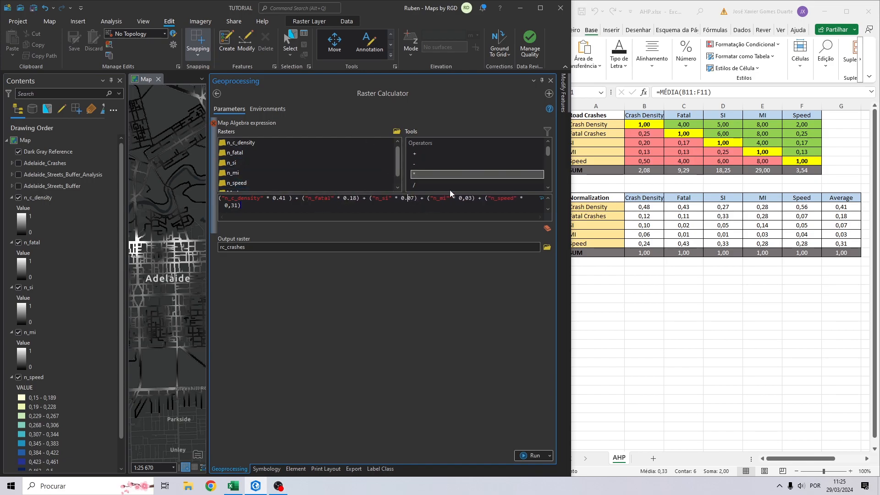
key(BackSpace)
text(.)
click(533, 456)
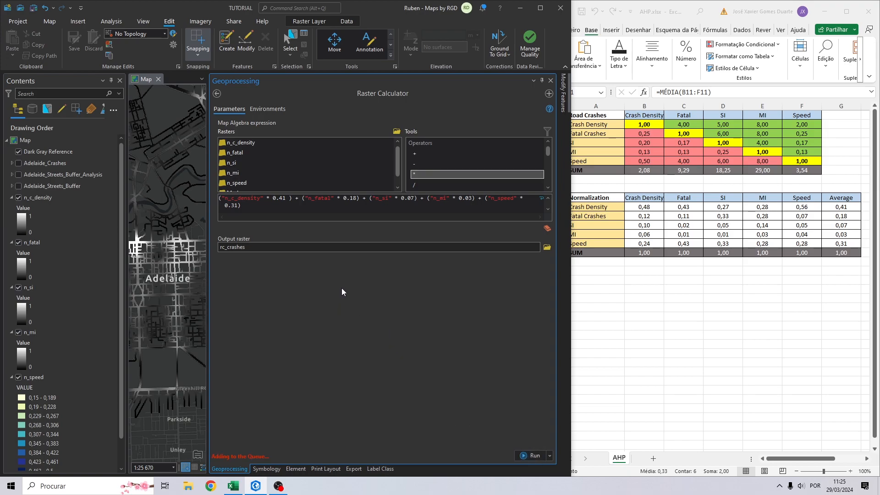
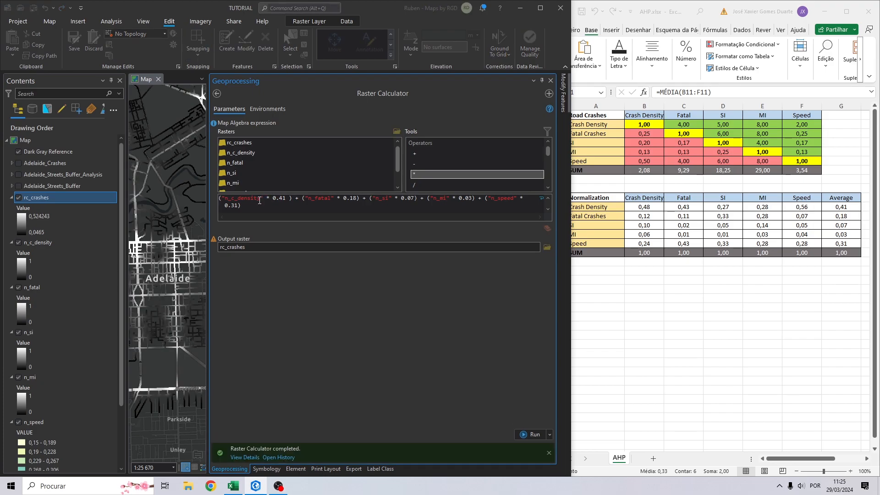
Close the Geoprocessing and Symbology panes and auto-hide the remaining docked panes to enlarge the map
click(551, 80)
scroll(19, 277, down, 3)
click(551, 80)
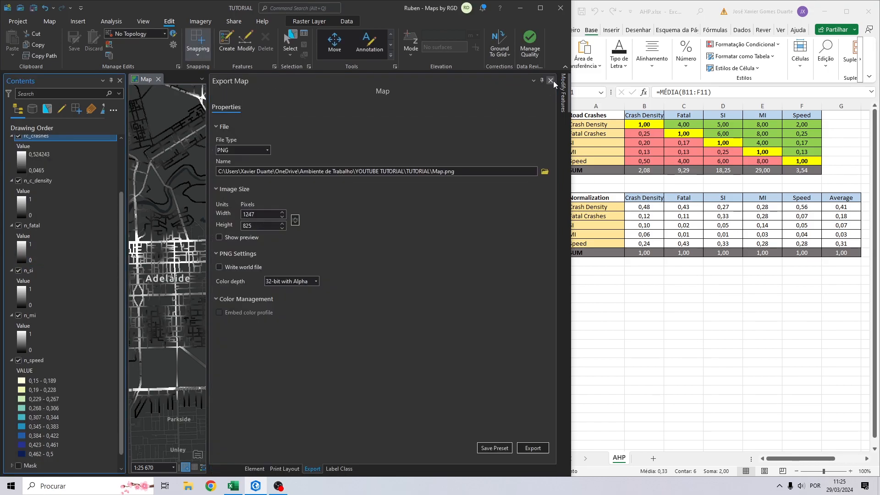
click(546, 83)
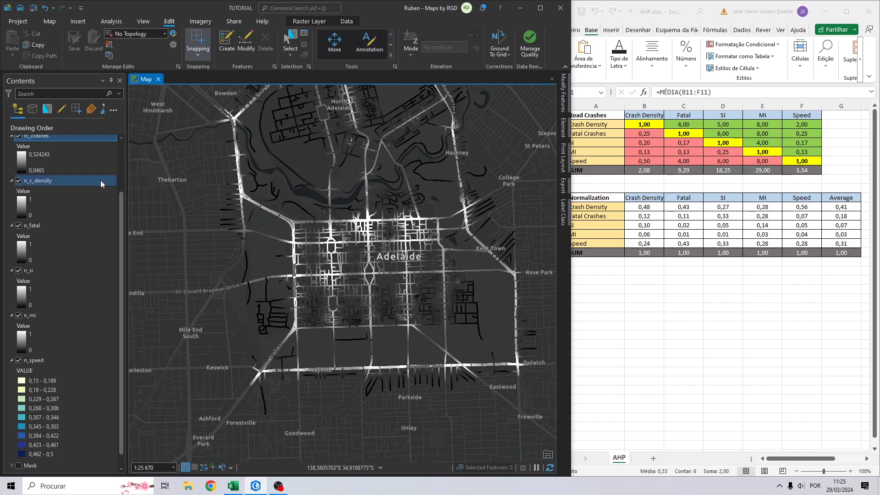
Turn off the n_c_density, n_fatal, n_si, n_mi and n_speed layers so that only rc_crashes is drawn
scroll(41, 216, up, 2)
click(18, 225)
click(18, 269)
click(19, 314)
click(18, 315)
click(18, 404)
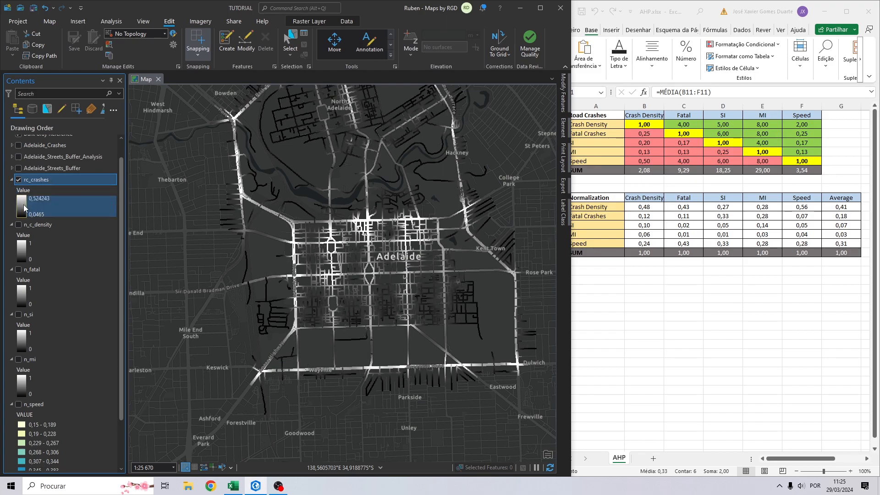
Open the rc_crashes colour scheme for editing as a continuous scheme and add a colour stop at its middle
click(20, 205)
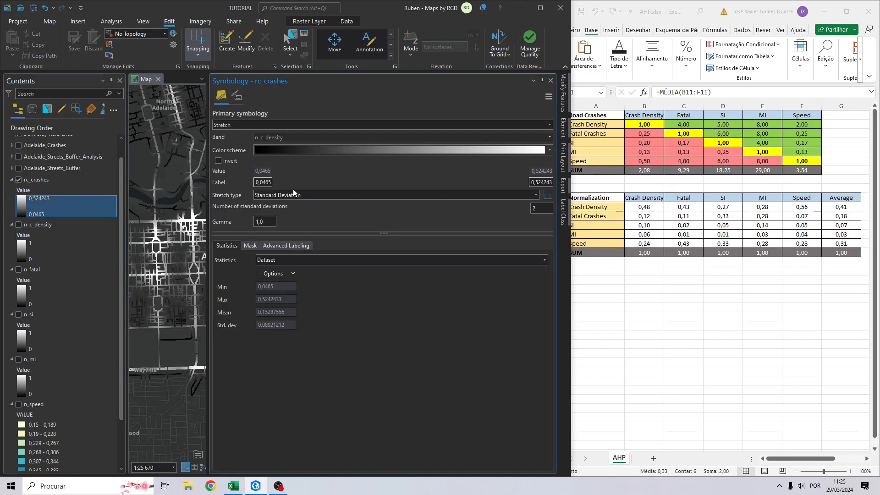
click(279, 151)
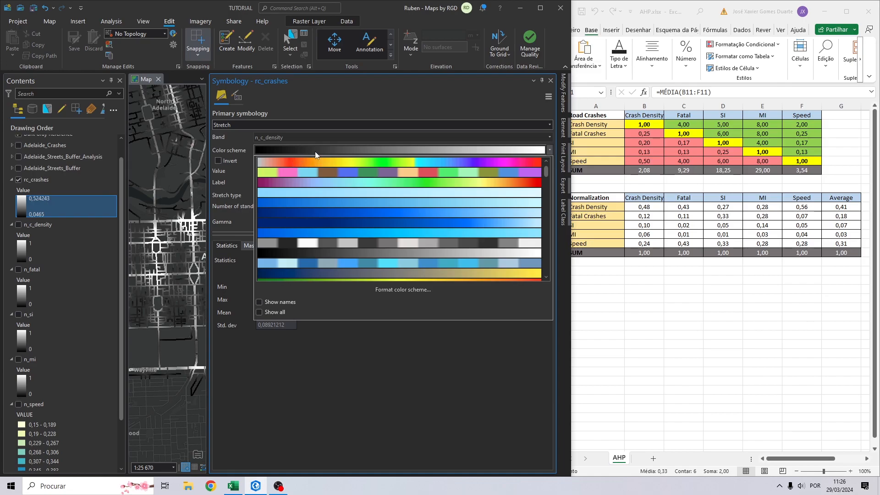
click(381, 290)
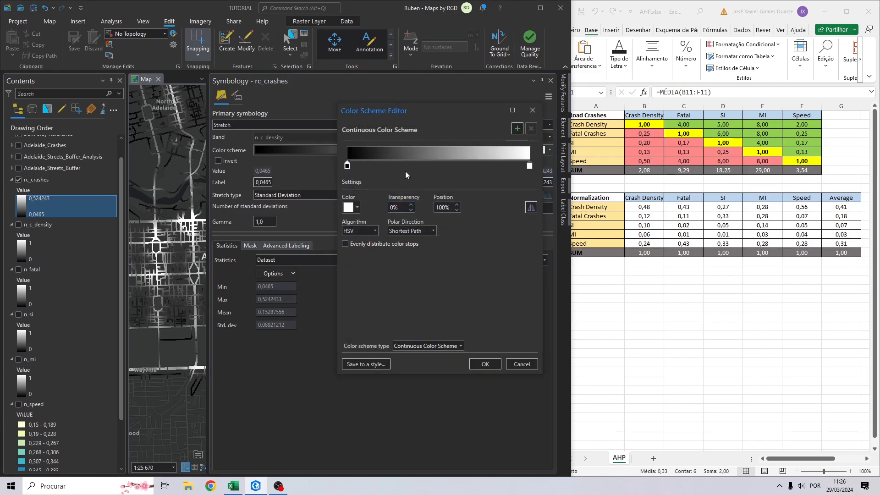
click(425, 347)
click(484, 265)
click(517, 128)
Colour the rc_crashes scheme's low stop green, middle stop yellow and high stop red, and apply the scheme
click(346, 164)
click(357, 207)
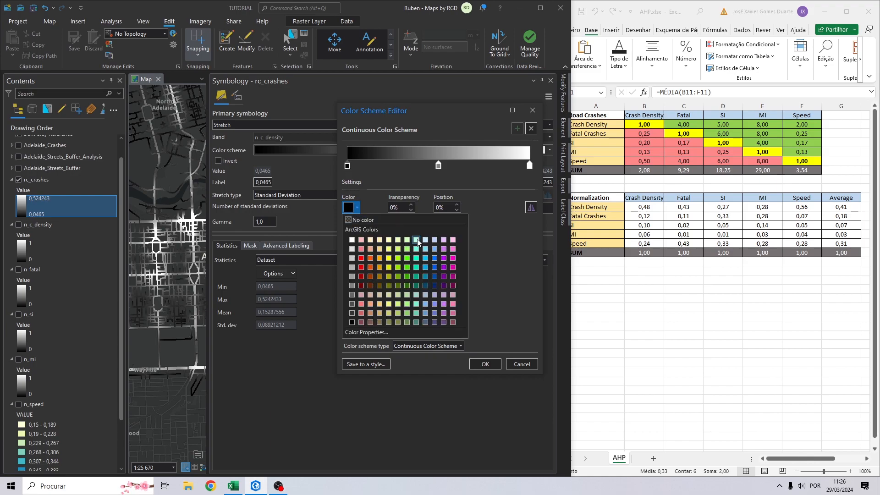
click(406, 278)
click(438, 165)
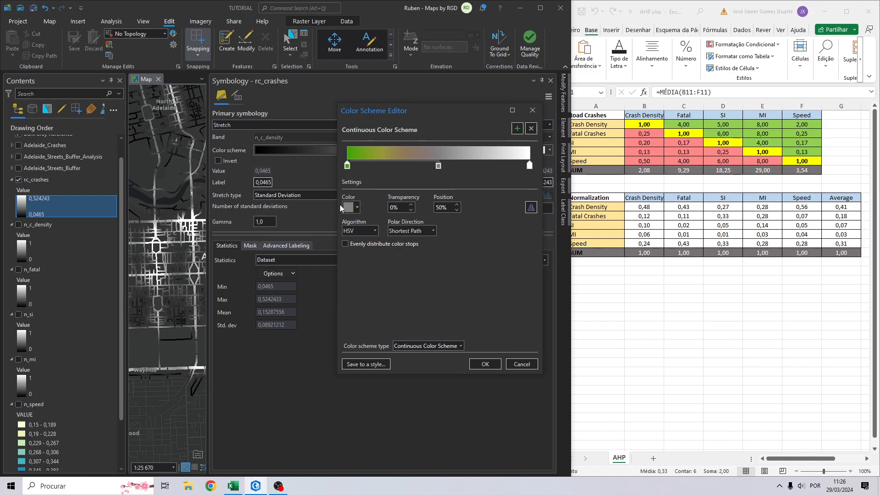
click(357, 207)
click(388, 267)
click(529, 165)
click(357, 207)
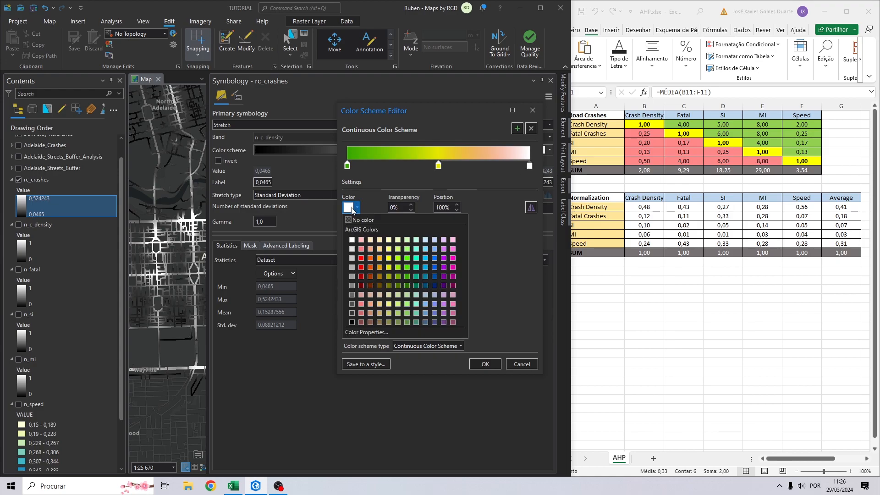
click(361, 266)
click(488, 365)
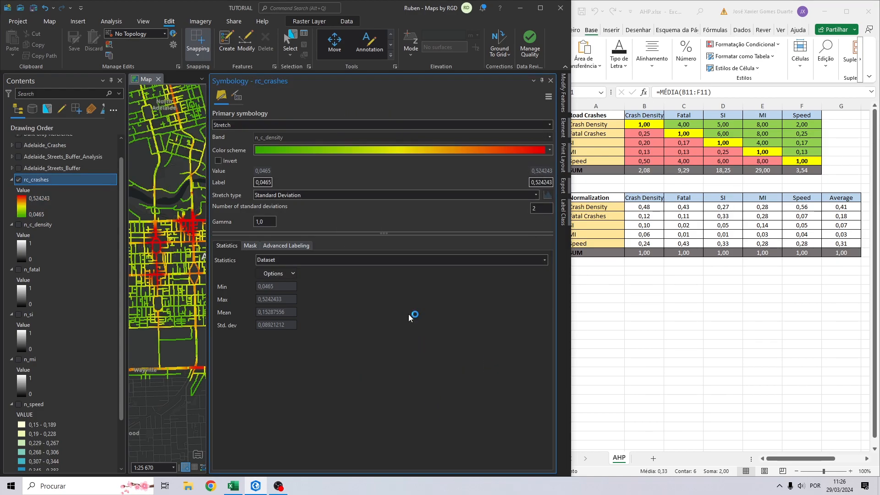
Maximize the window, narrow the Symbology pane, and examine the rc_crashes pattern across the Adelaide street network
click(540, 7)
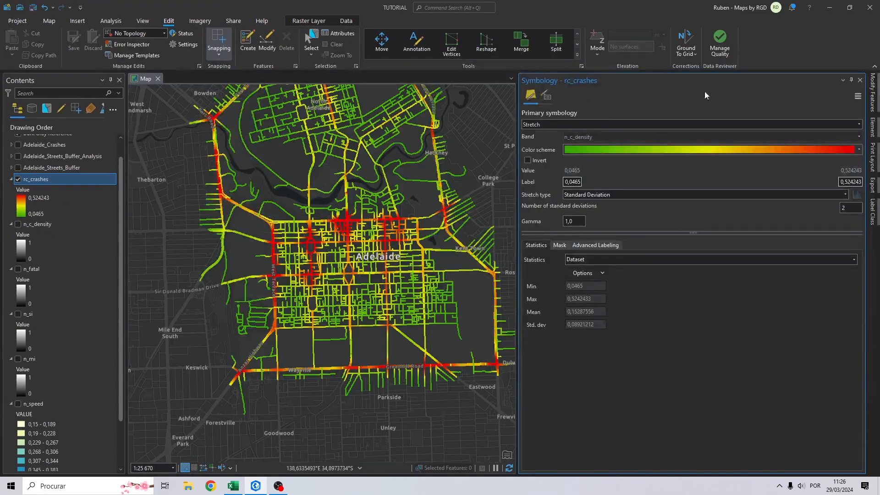
drag(516, 168, 713, 168)
scroll(545, 172, down, 2)
drag(491, 170, 436, 202)
scroll(397, 220, up, 2)
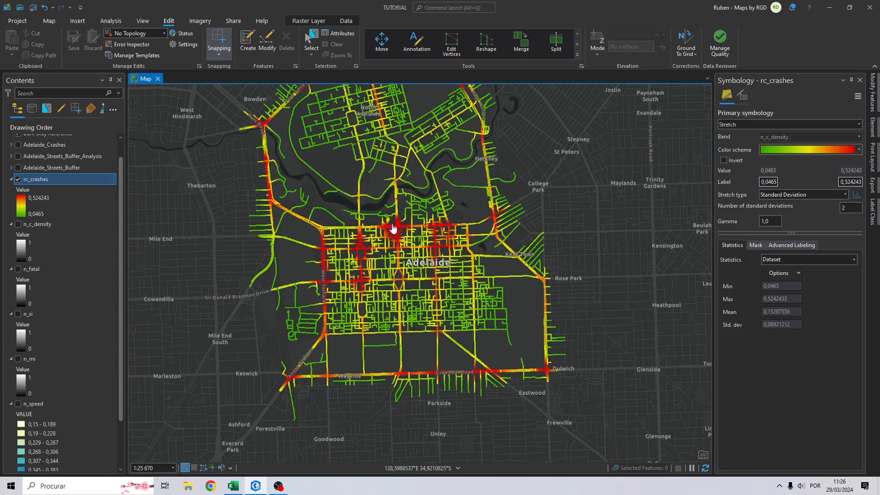
drag(401, 224, 388, 317)
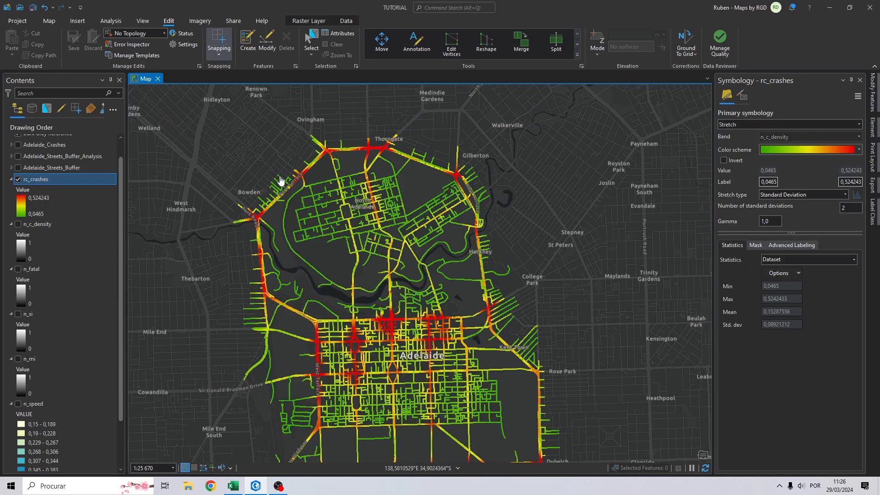
drag(256, 277, 253, 202)
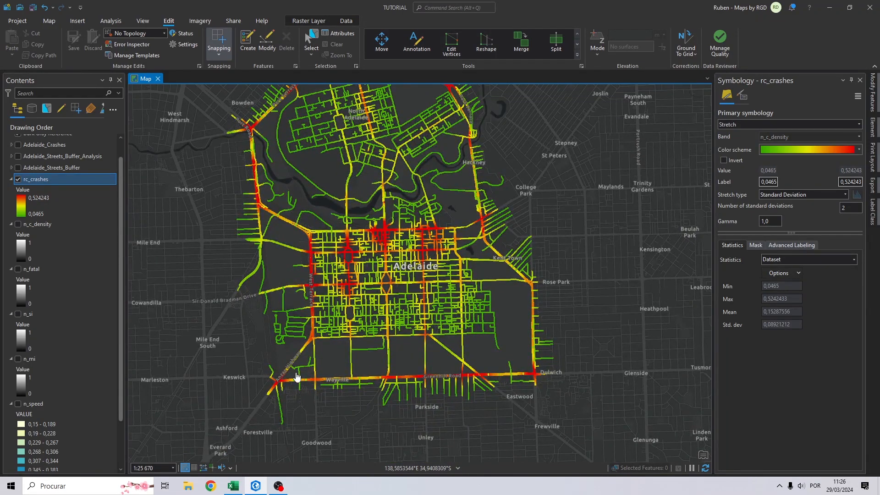
scroll(468, 235, down, 2)
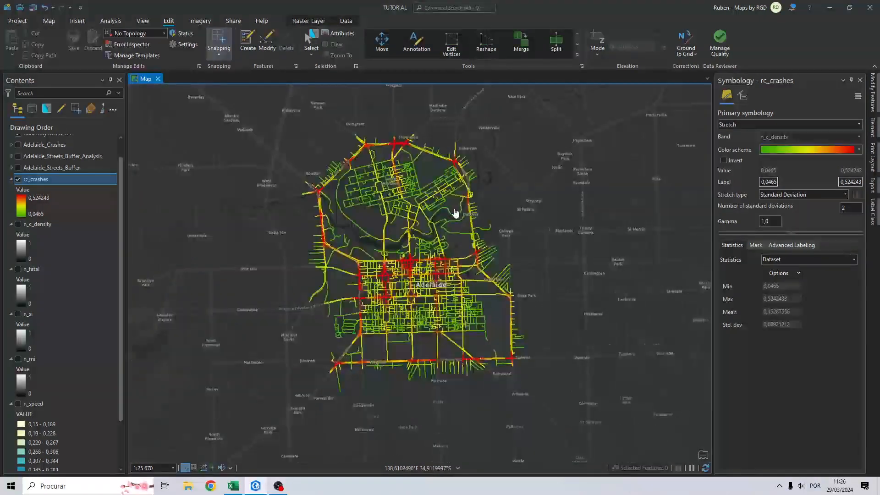
Search the geoprocessing tools for Reclassify, open it, and set rc_crashes as the input raster
click(111, 21)
click(312, 53)
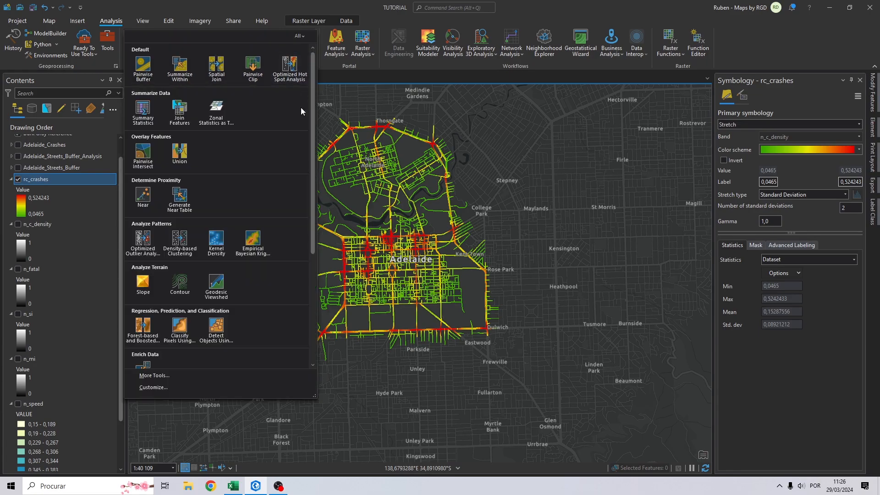
click(187, 384)
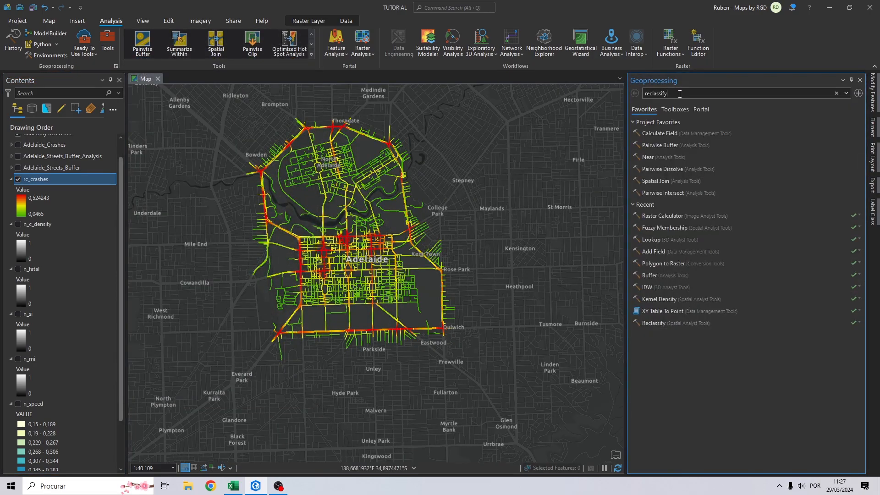
click(664, 131)
drag(59, 179, 652, 132)
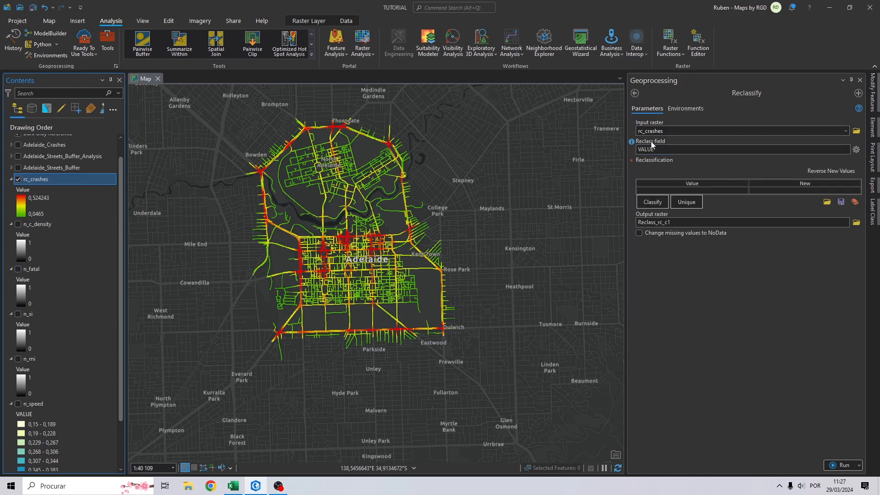
Classify the rc_crashes values by the Standard Deviation method with an interval of 1 standard deviation
click(654, 202)
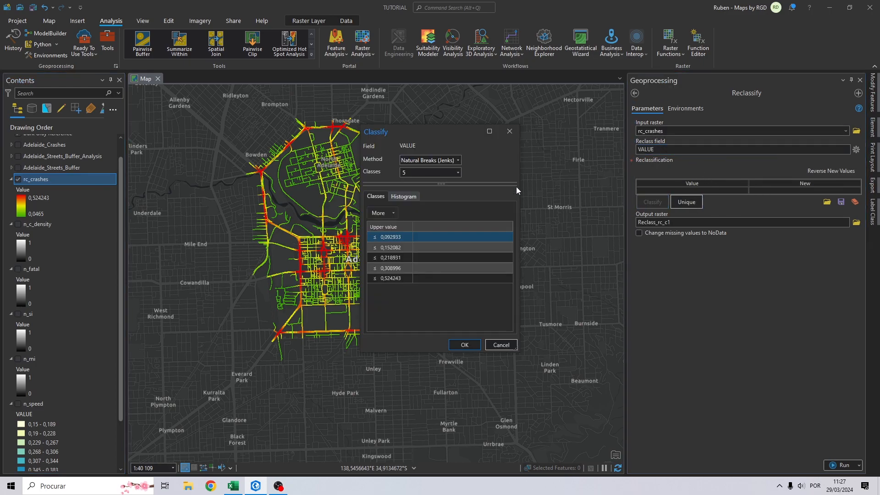
click(431, 162)
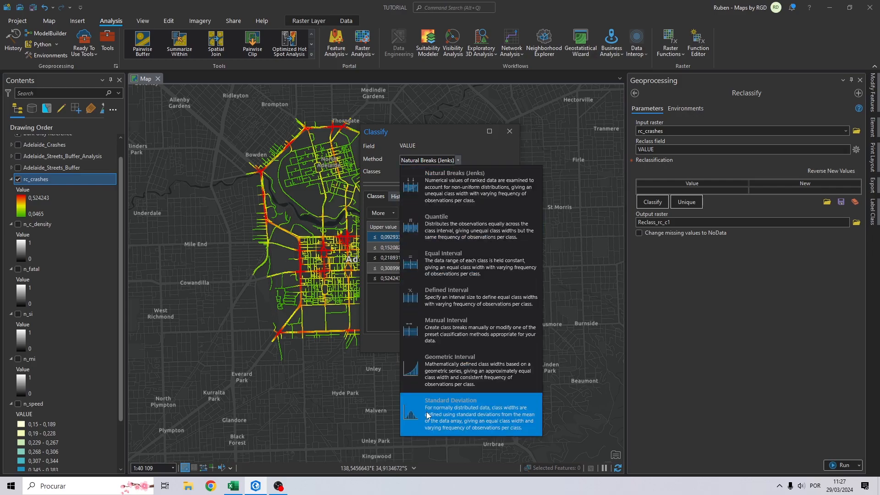
click(427, 416)
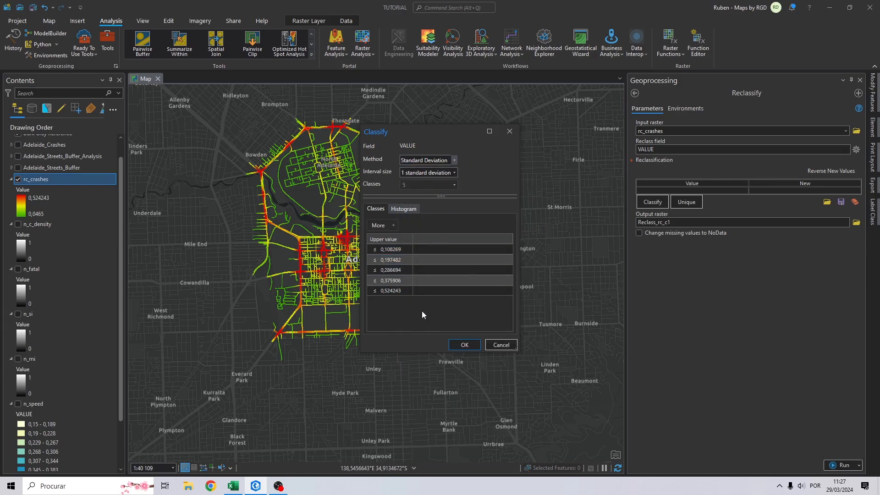
click(464, 345)
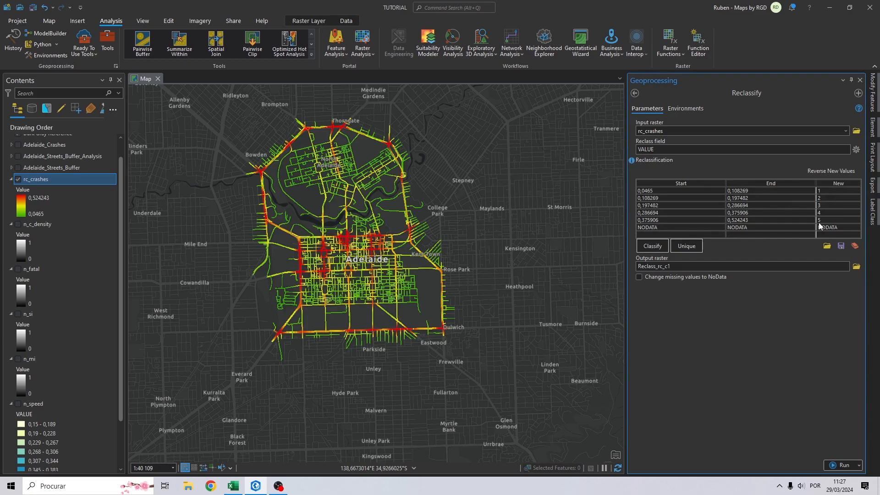
Set the Reclassify output raster to rec_crashes in the DATA folder of YOUTUBE TUTORIAL on the desktop
click(856, 266)
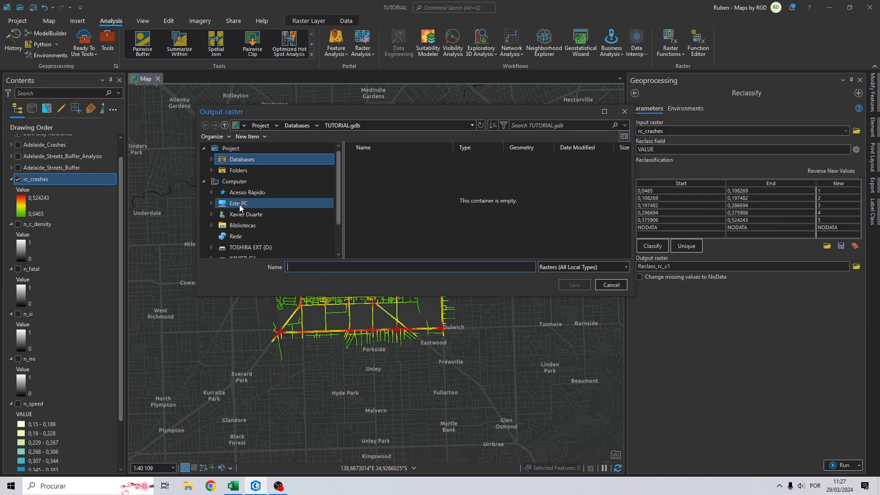
click(240, 208)
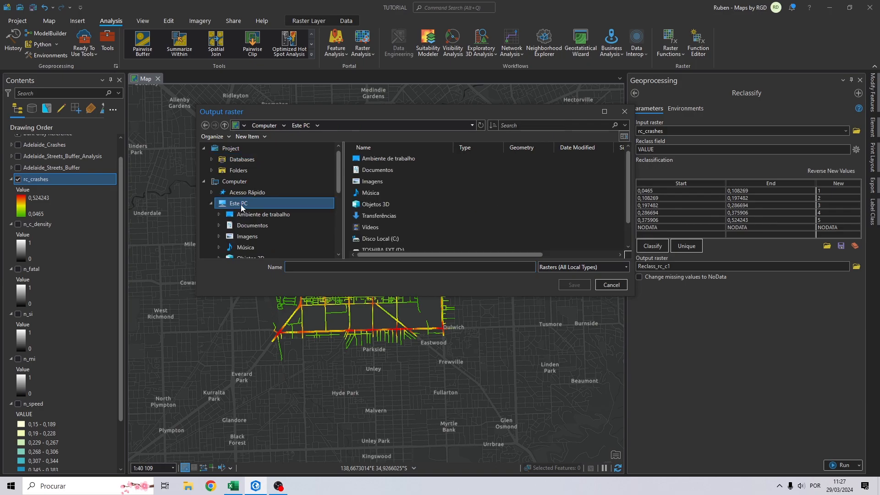
double_click(383, 168)
click(380, 169)
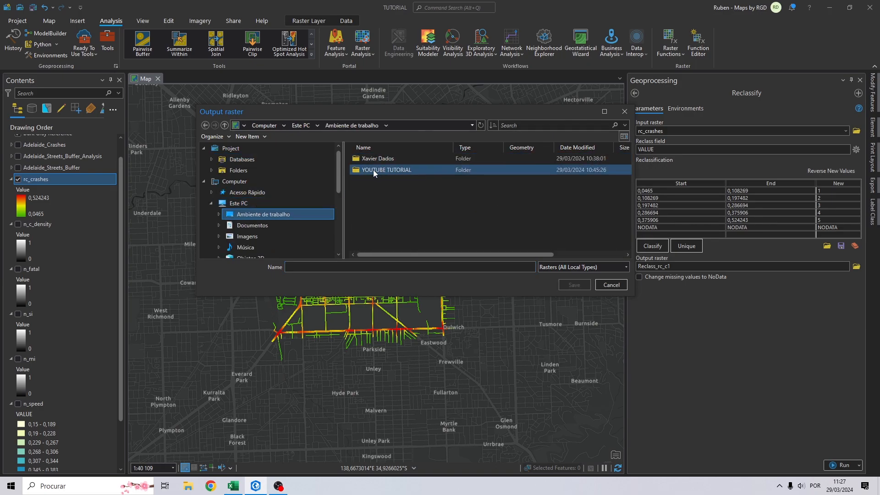
double_click(373, 169)
double_click(378, 171)
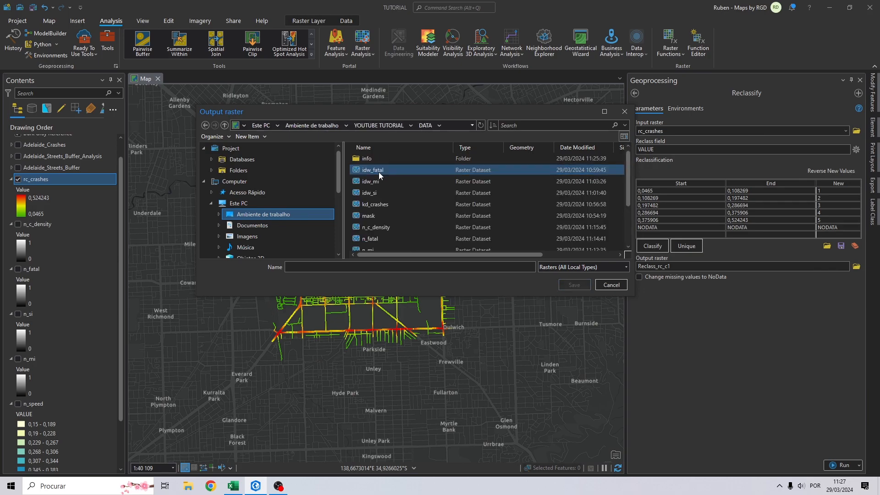
click(365, 266)
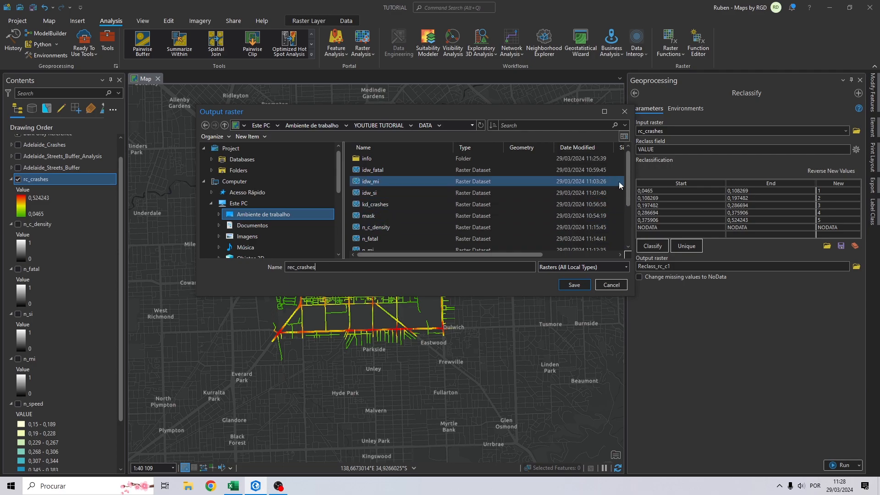
drag(629, 177, 621, 235)
scroll(620, 234, up, 2)
click(574, 285)
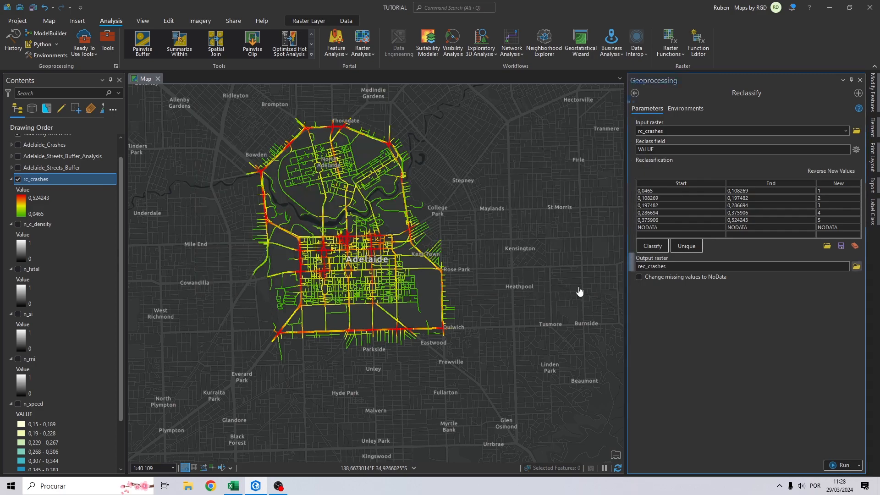
Set the Reclassify output coordinate system to GDA2020_South_Australia_Lambert and take the processing extent from an existing layer
click(685, 109)
click(845, 143)
click(770, 173)
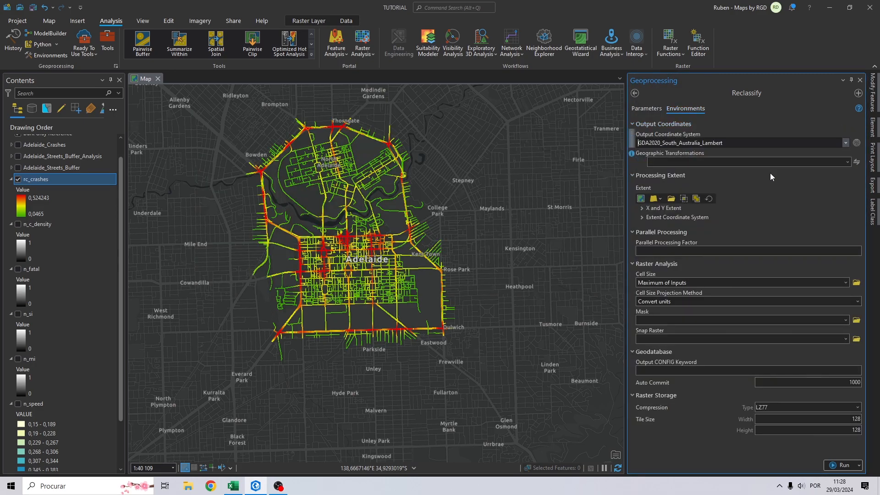
click(658, 200)
click(686, 249)
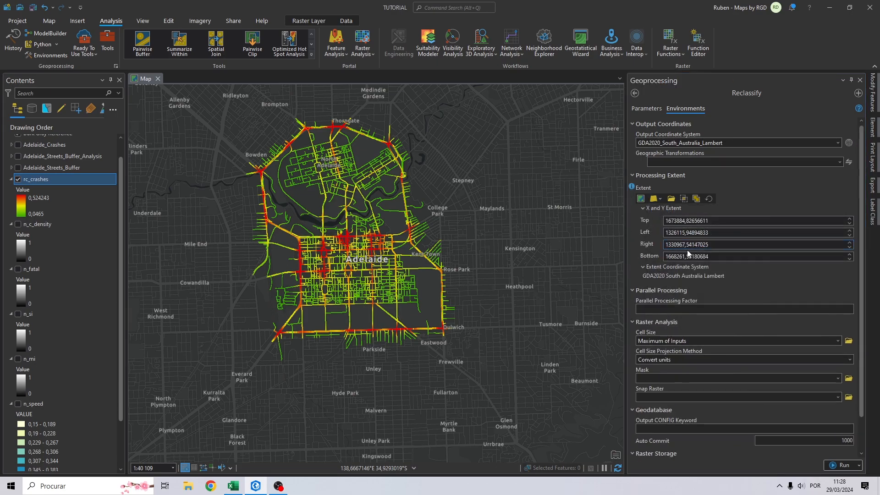
Use the Mask layer as both the mask and the snap raster, and run the reclassification
click(839, 378)
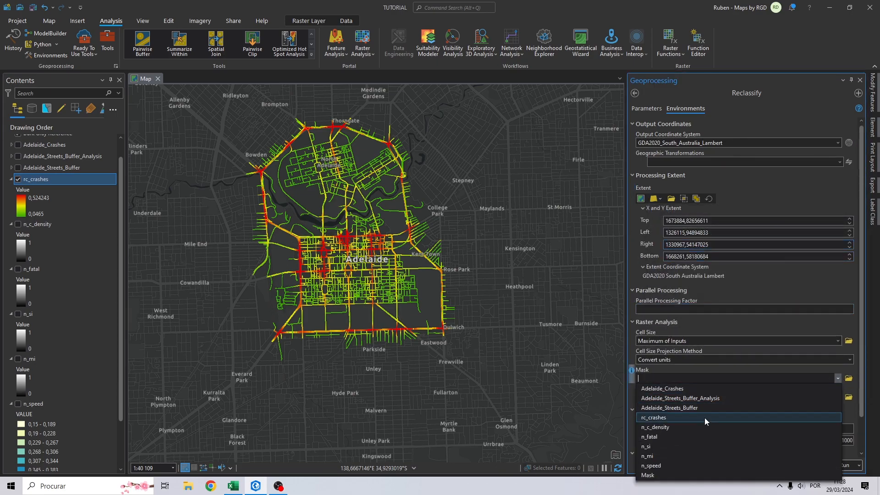
click(649, 476)
click(838, 396)
click(647, 465)
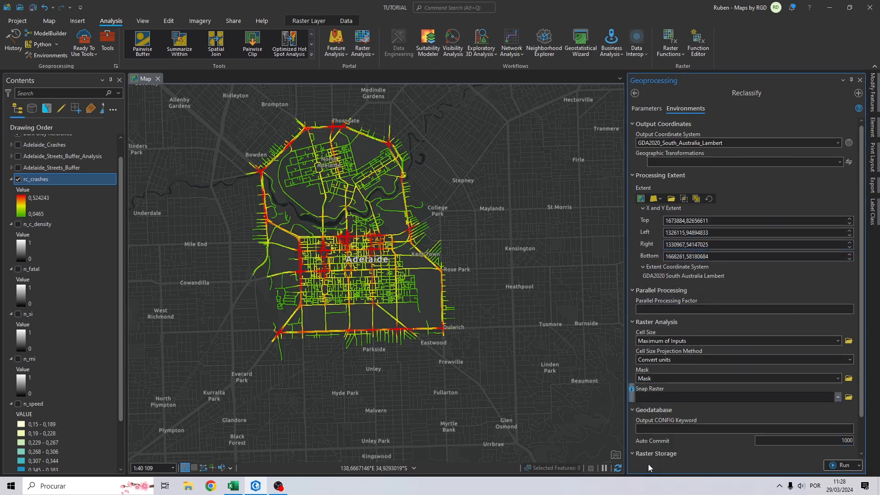
click(843, 465)
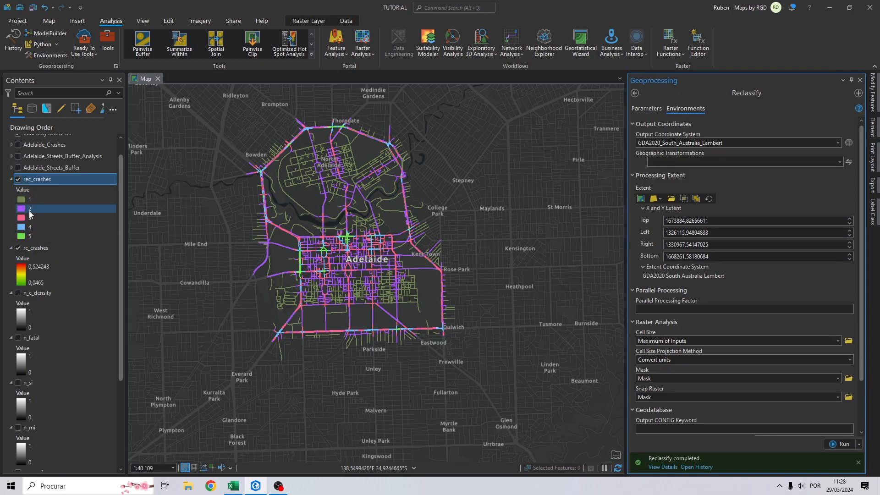
Search for the Add Field tool, open it, and set rec_crashes as the input table
click(646, 108)
click(634, 94)
text(add field)
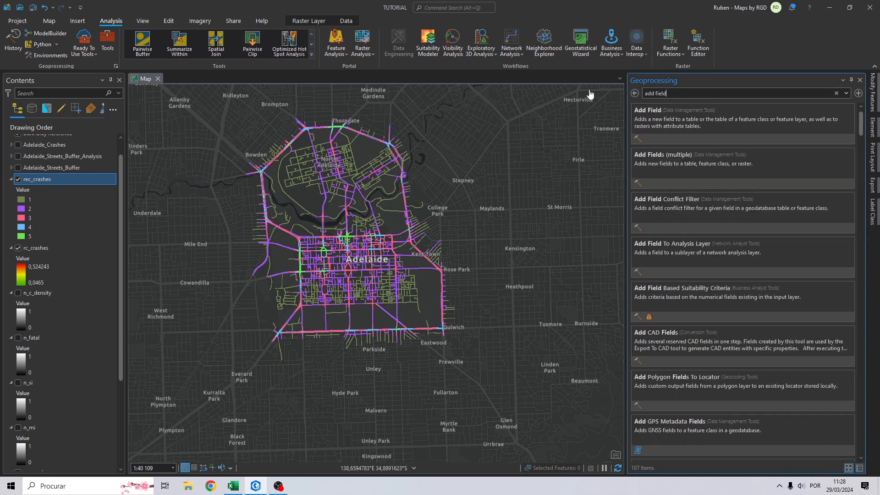
click(703, 135)
drag(45, 179, 644, 145)
Name the new field DANGER and set its field type to Text
click(837, 162)
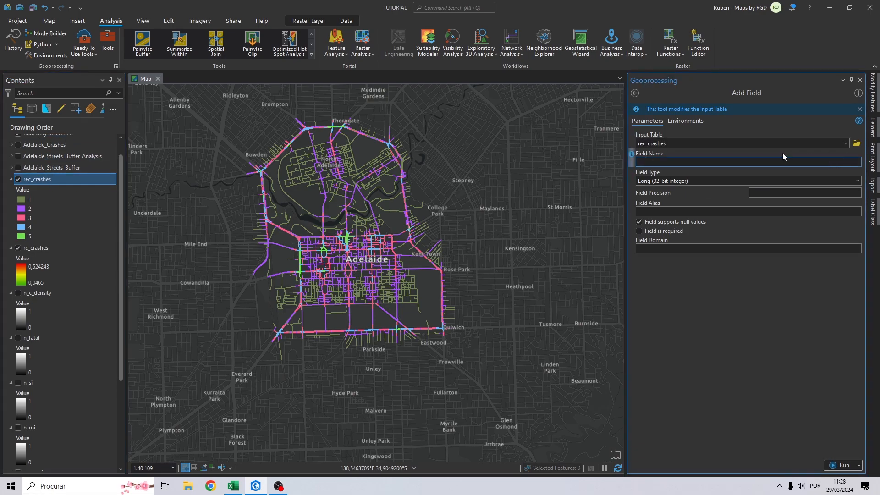
text(DANGER)
click(856, 181)
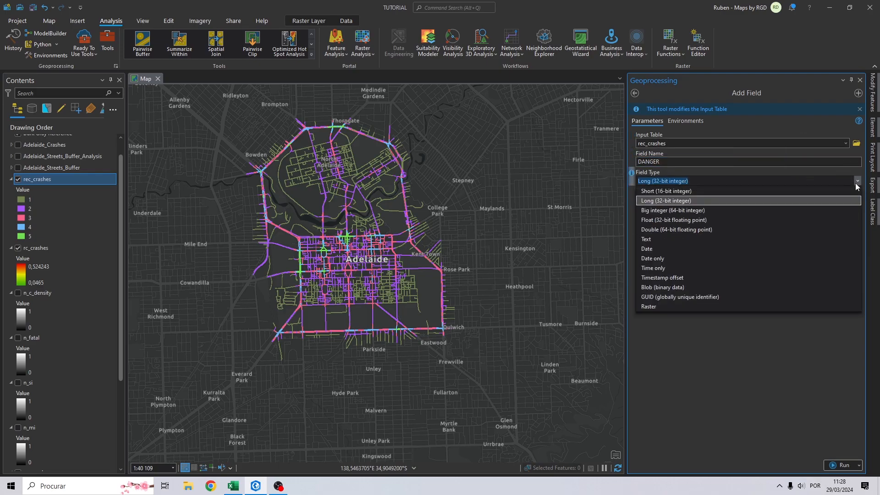
click(650, 238)
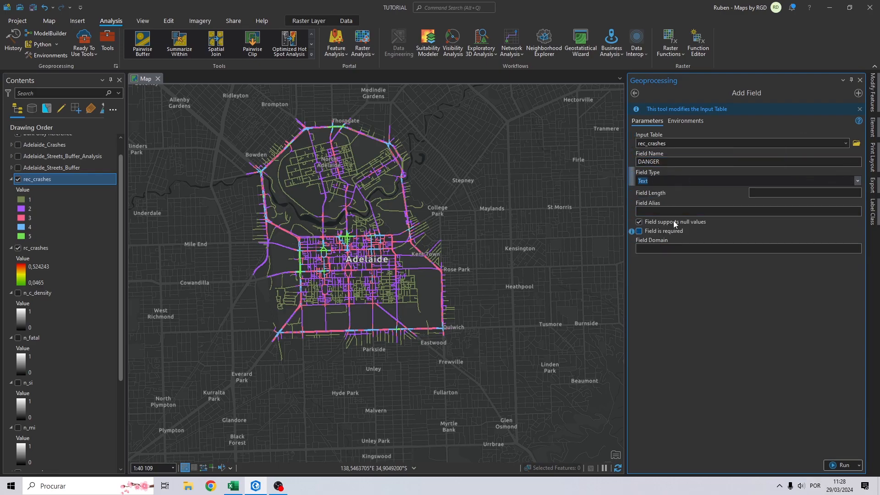
Run Add Field to create the DANGER field and open the attribute table of rec_crashes
click(838, 464)
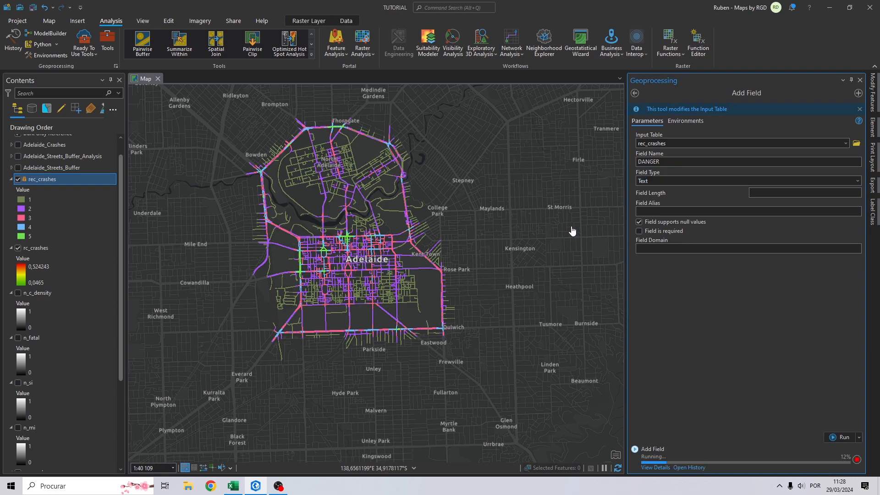
right_click(53, 180)
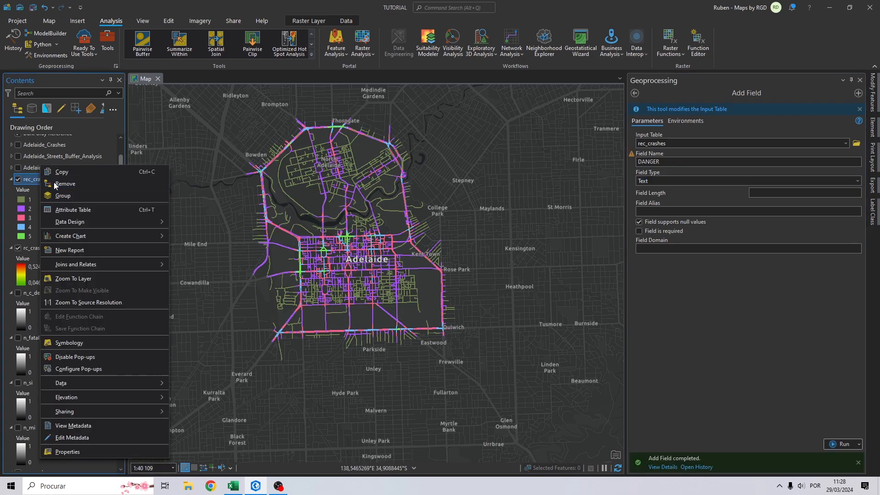
click(84, 209)
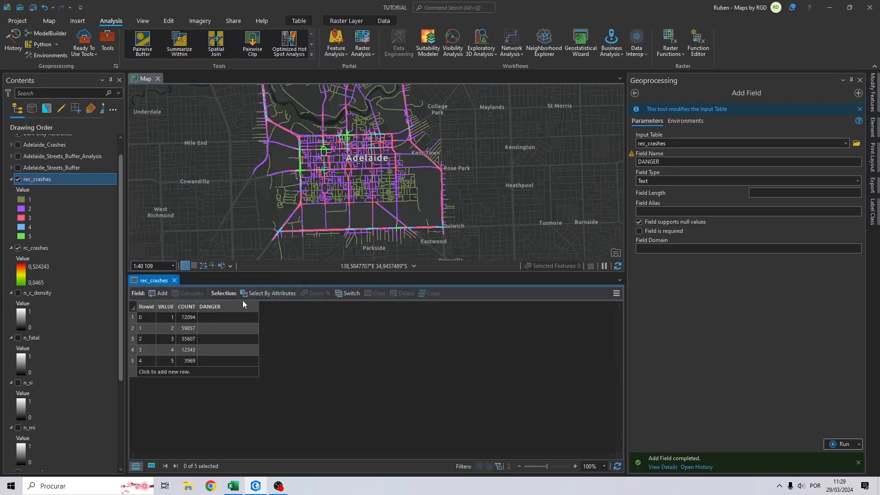
Fill DANGER for values 1 to 5 with Very Low, Low, Medium, High and Very High, and close the table
click(208, 317)
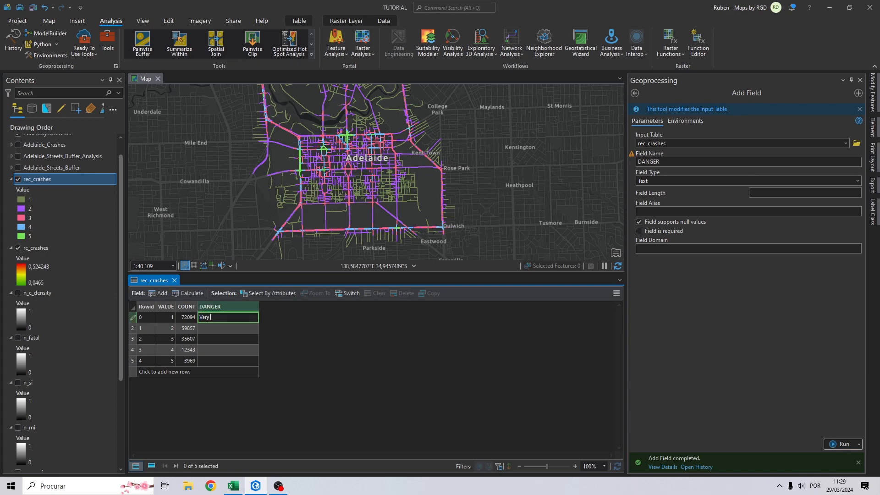
click(207, 329)
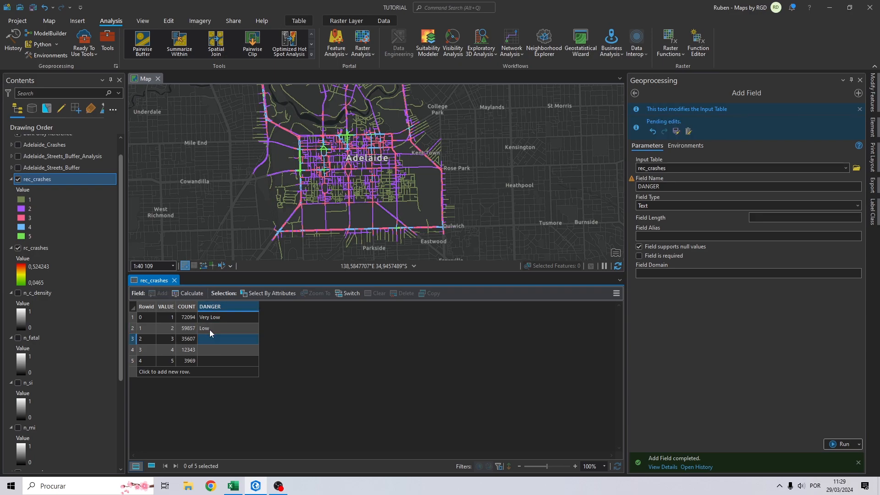
click(203, 339)
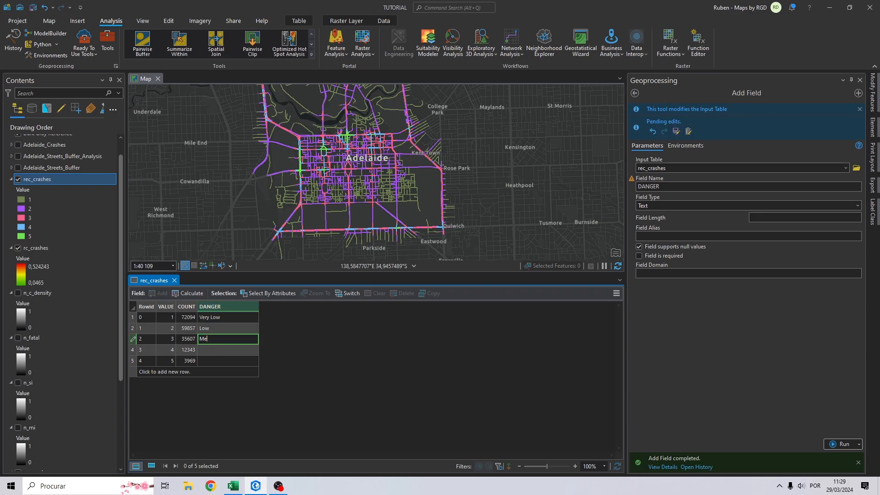
key(Return)
click(215, 350)
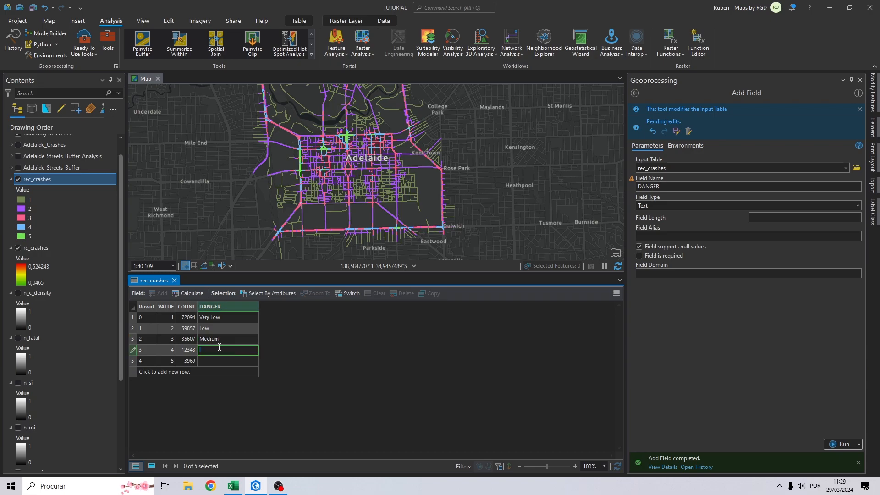
text(High)
key(Return)
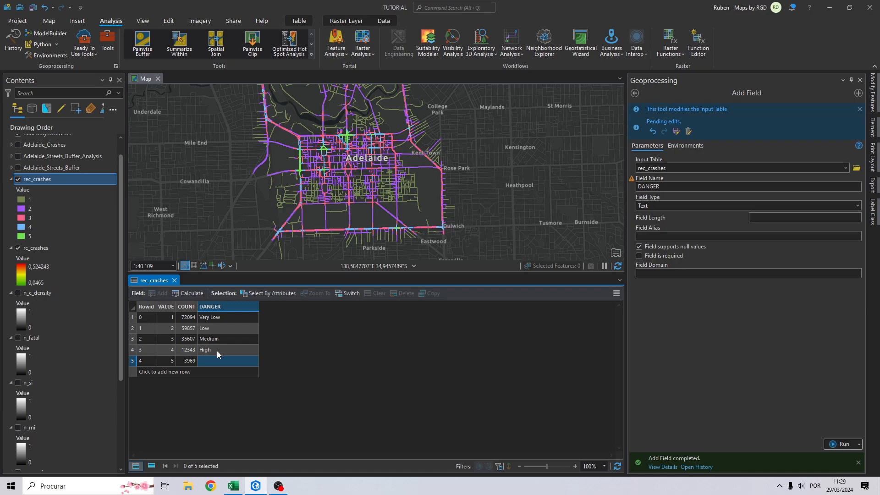
click(214, 363)
text(Very)
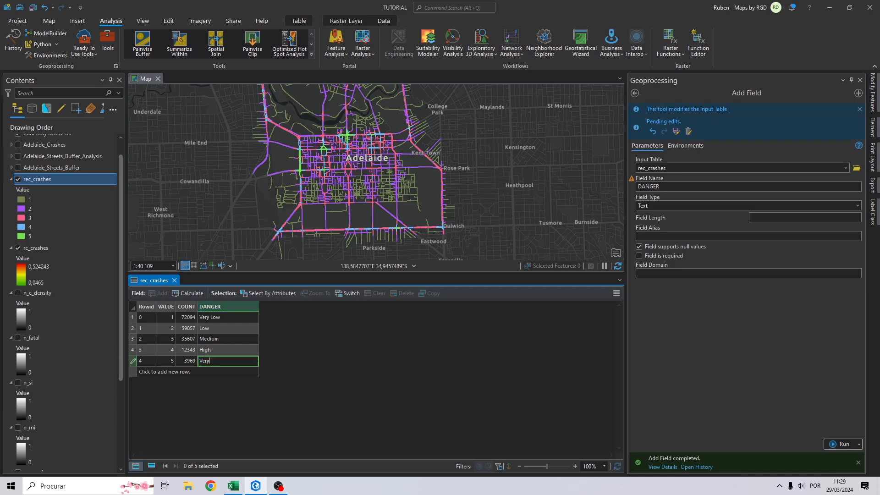
text( High)
key(Return)
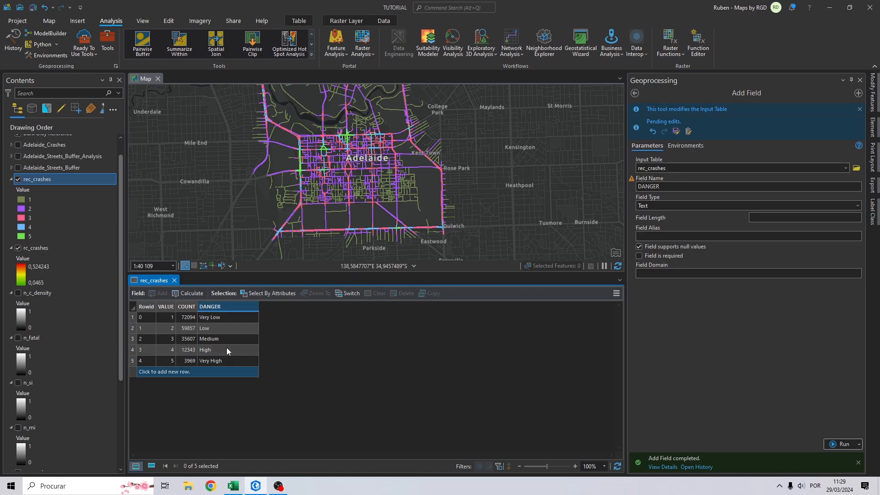
click(175, 281)
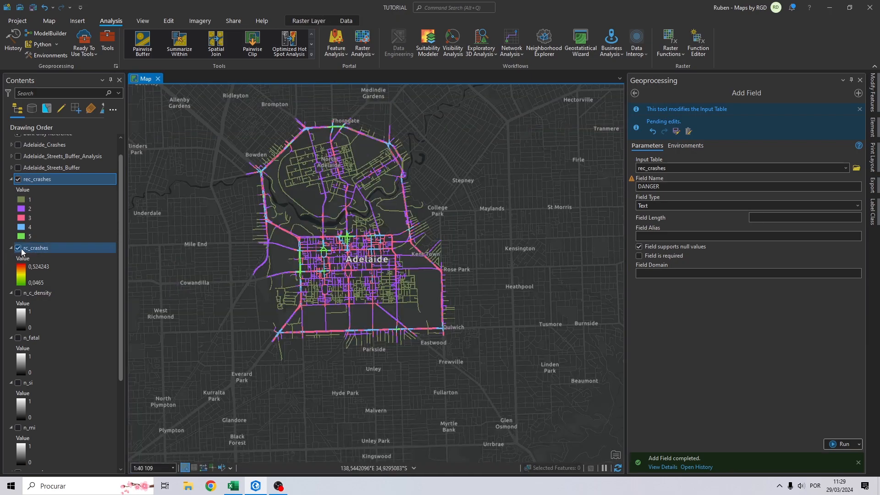
Hide the rc_crashes layer and collapse the legends of rc_crashes, n_c_density, n_fatal, n_si, n_mi and n_speed
click(14, 251)
click(12, 248)
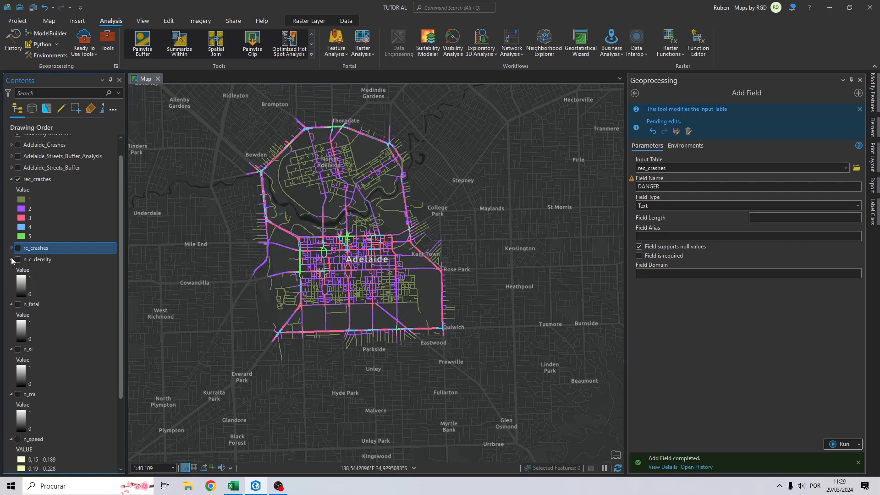
click(11, 261)
click(10, 261)
click(11, 271)
click(11, 282)
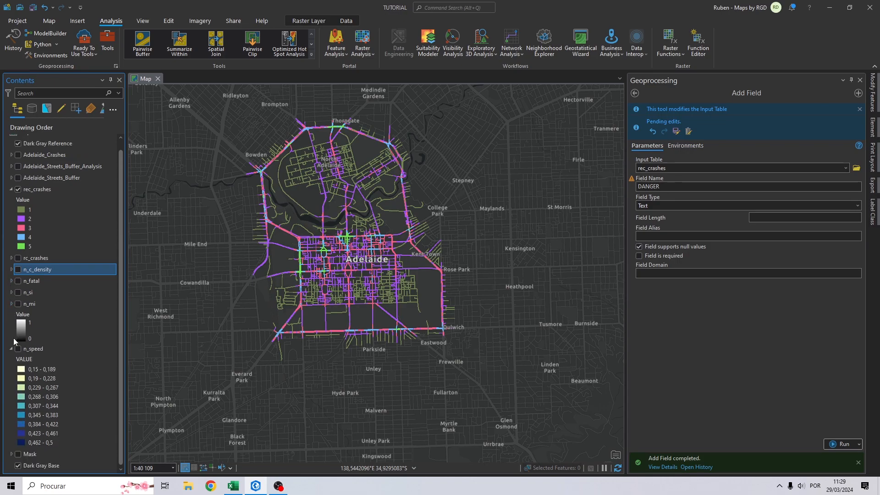
click(11, 349)
click(11, 311)
Symbolise the rec_crashes layer with unique values based on the DANGER field
click(29, 198)
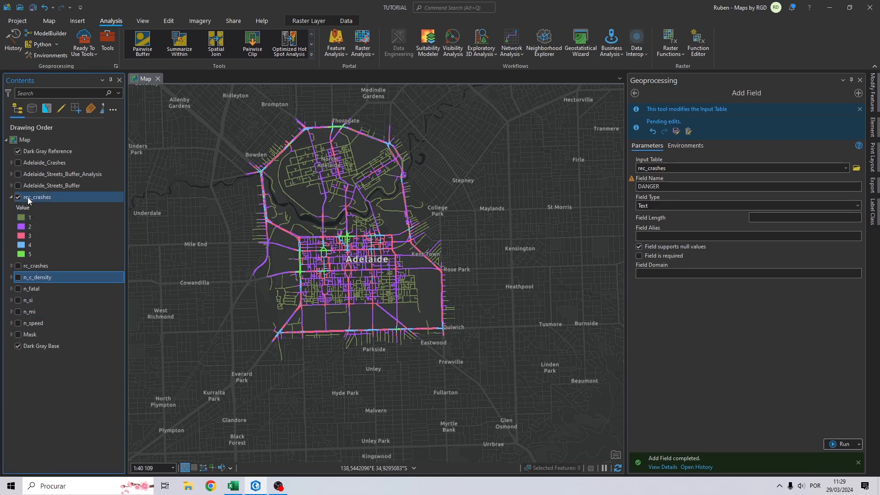
right_click(42, 199)
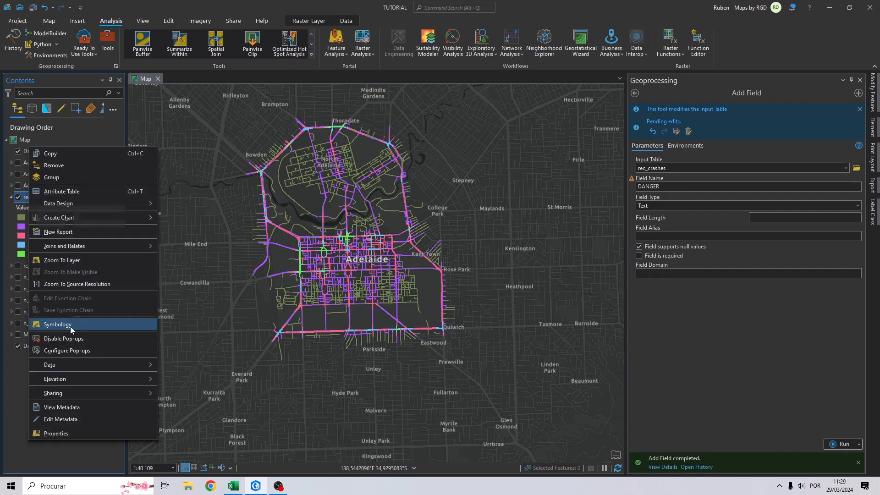
click(70, 326)
click(704, 137)
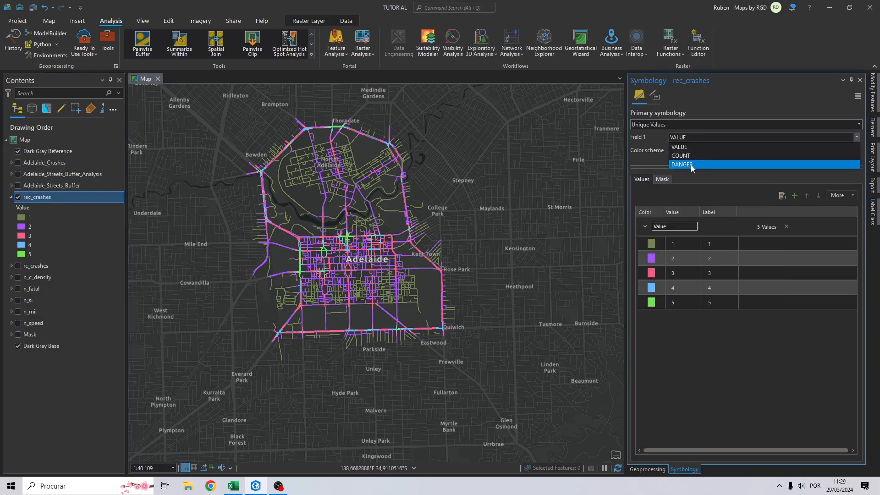
click(692, 164)
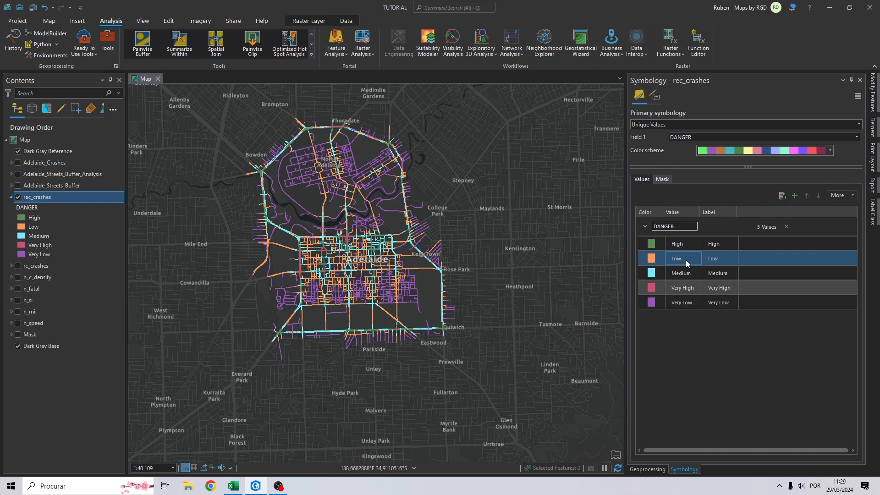
Reorder the rec_crashes symbology classes as Very Low, Low, Medium, High and Very High
click(682, 243)
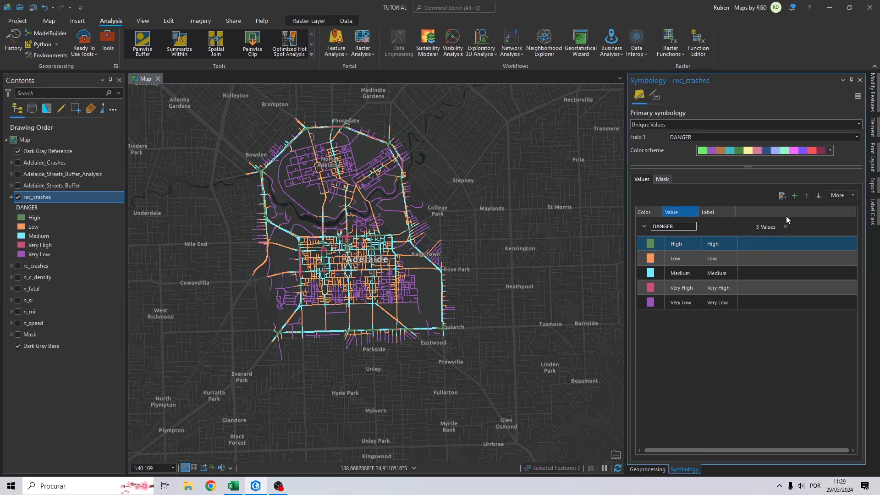
click(817, 196)
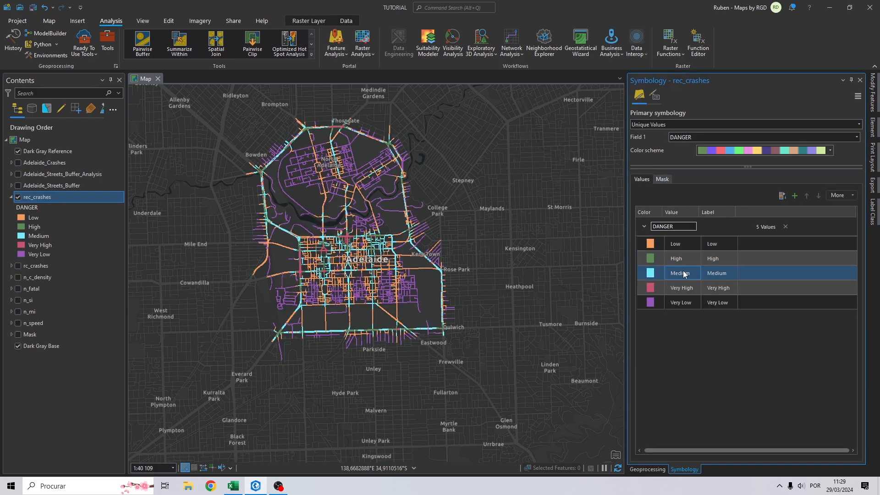
click(817, 196)
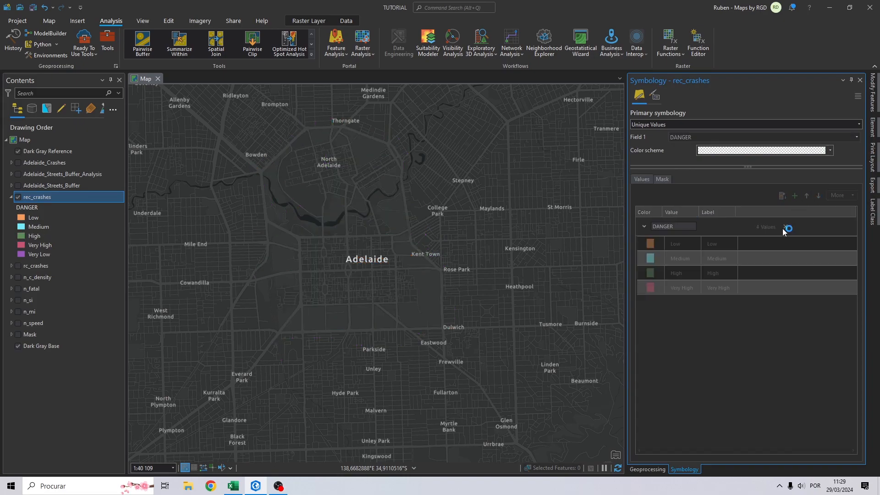
click(684, 283)
click(682, 302)
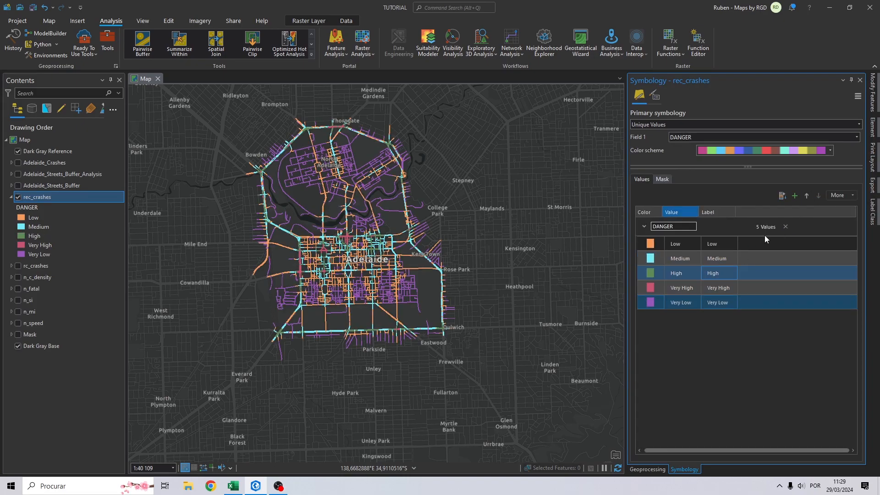
click(807, 196)
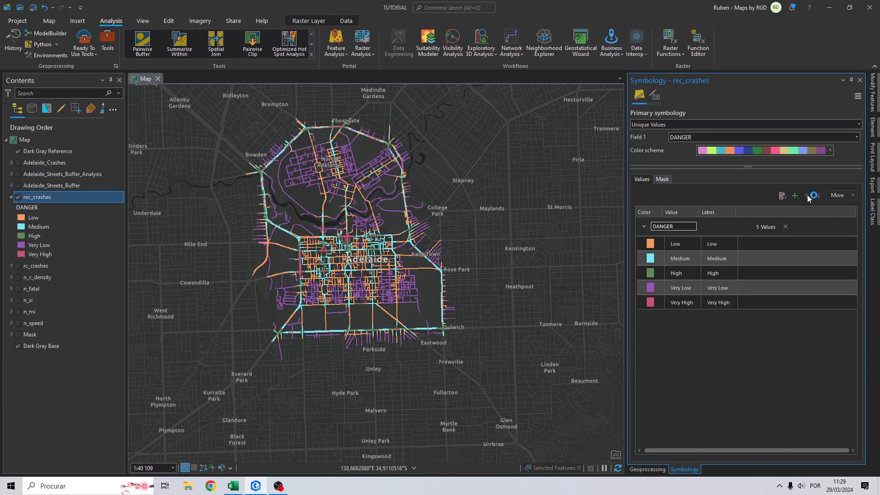
click(689, 288)
click(807, 196)
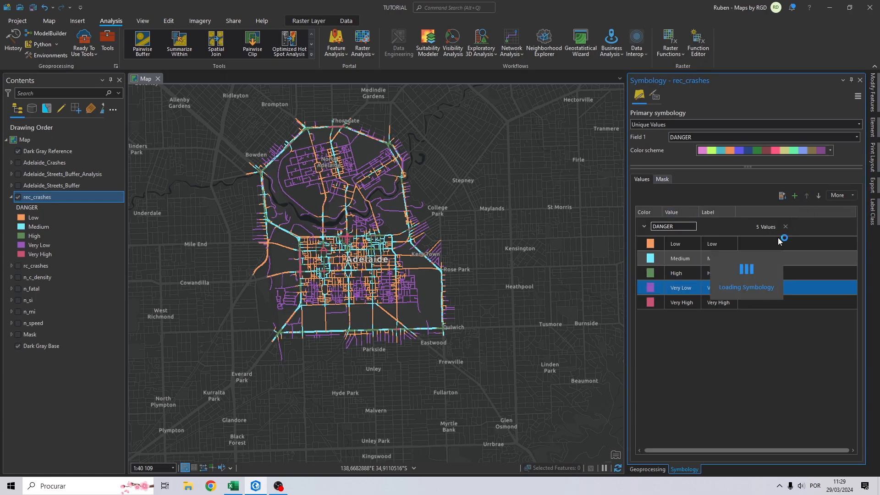
click(818, 196)
click(806, 196)
click(807, 196)
click(679, 288)
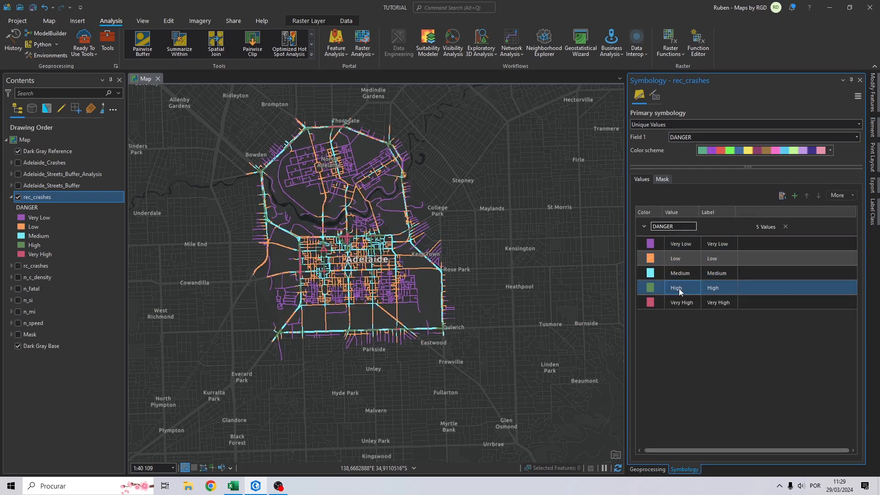
Colour Very Low dark green, Low bright green, Medium yellow, High orange and Very High red, and close the symbology settings
click(651, 245)
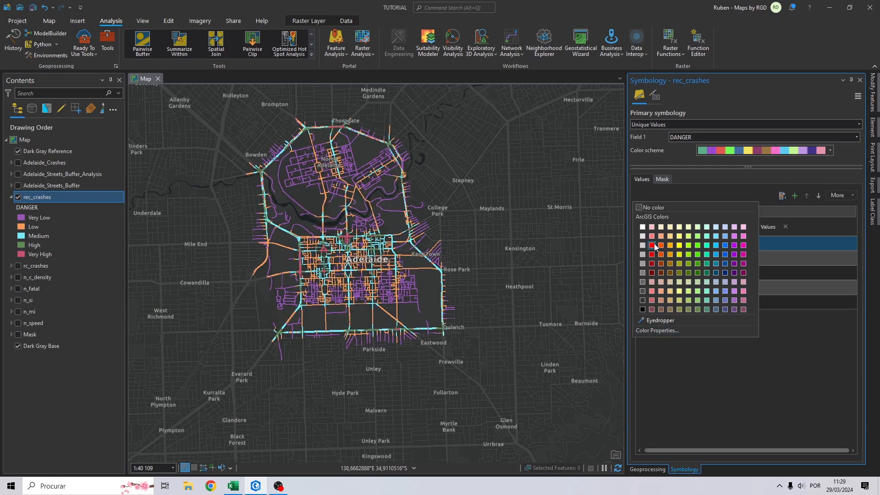
click(697, 263)
click(652, 257)
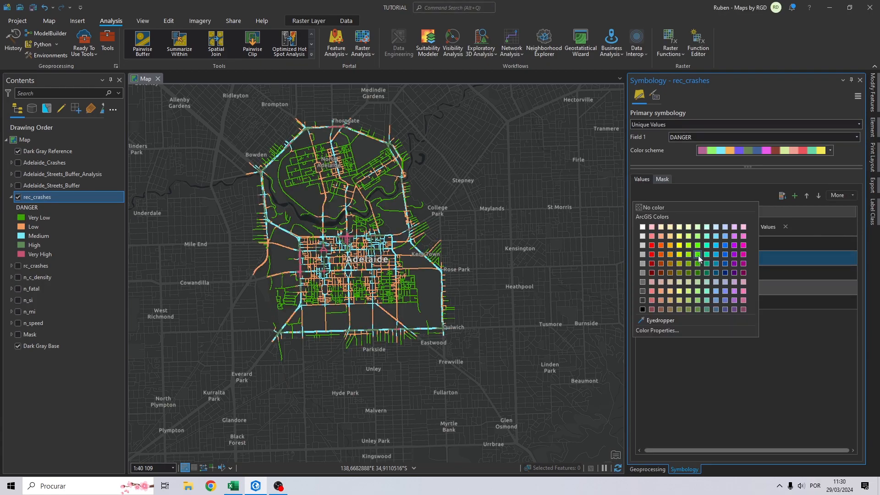
click(697, 255)
click(656, 274)
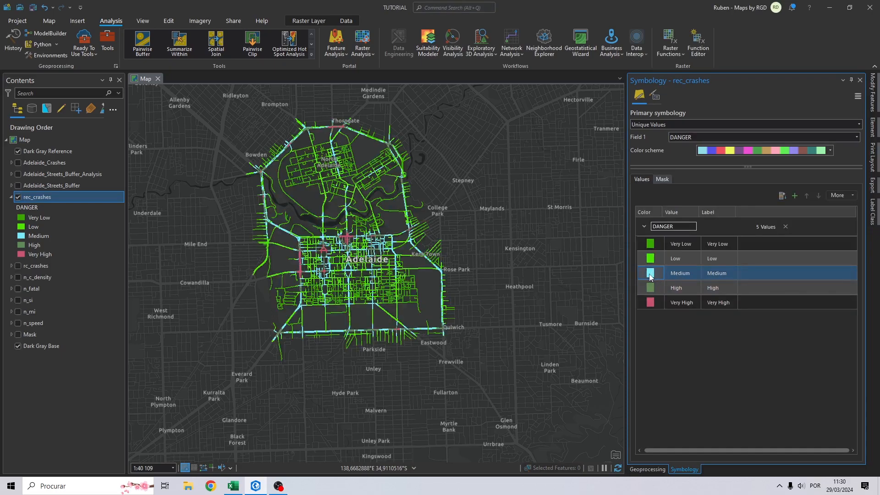
click(680, 254)
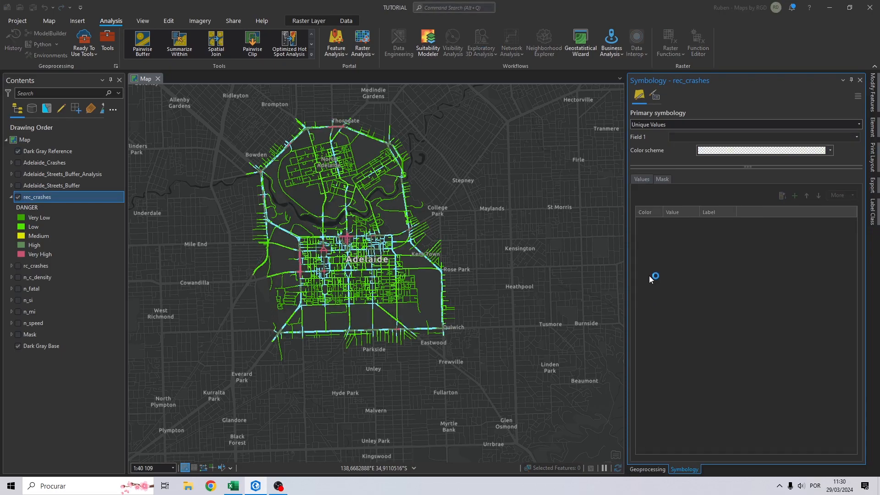
click(650, 286)
click(660, 254)
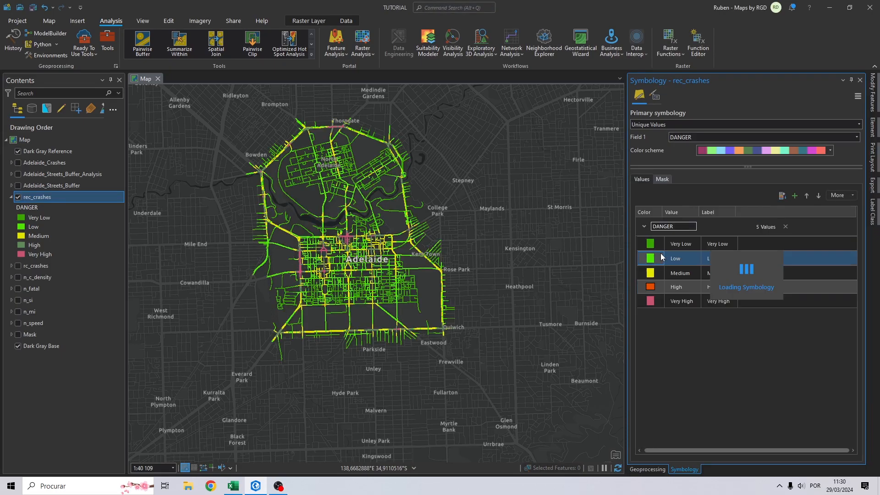
click(648, 302)
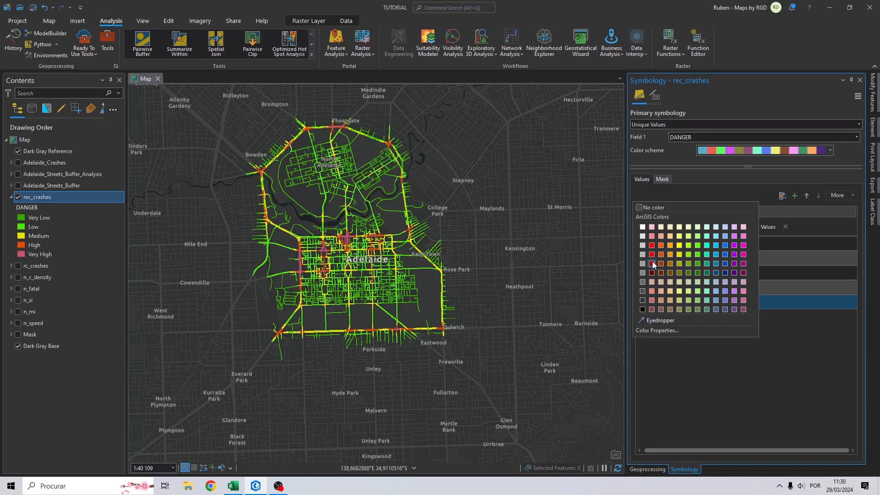
click(651, 254)
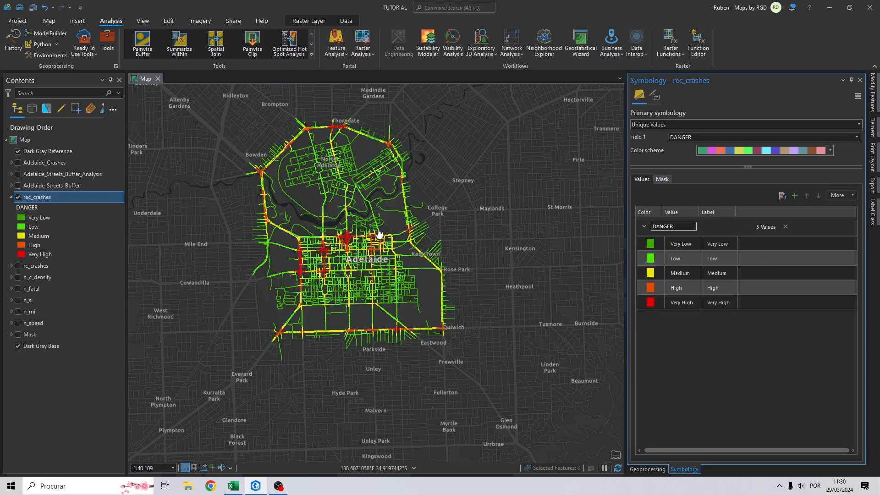
drag(297, 194, 346, 208)
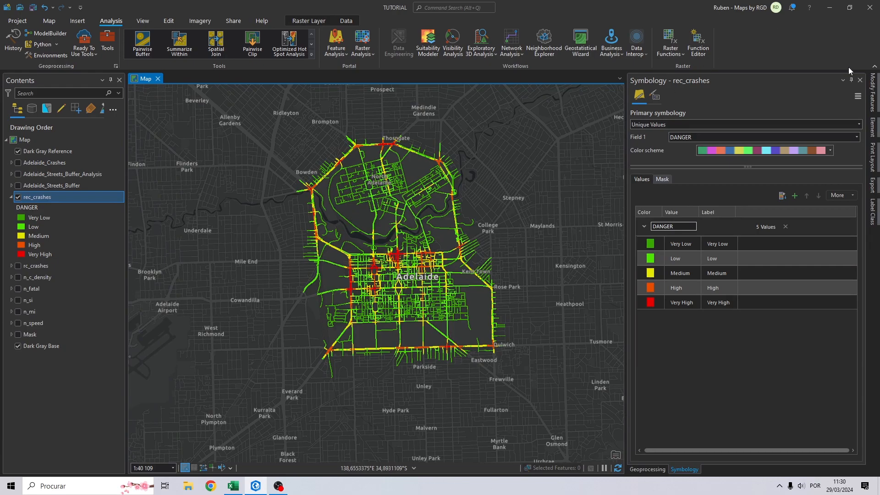
click(860, 81)
Examine how the danger classes are distributed across Adelaide's central streets, North Adelaide and the surrounding ring roads
drag(411, 187, 367, 175)
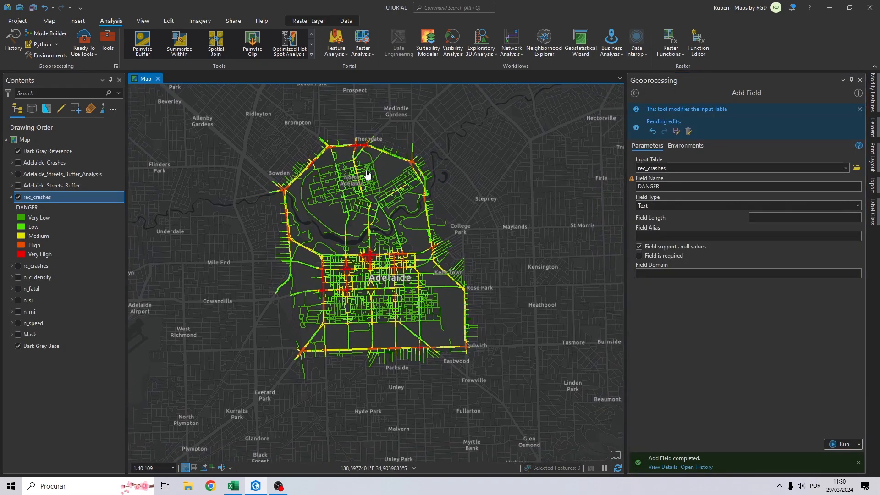
drag(384, 242, 389, 219)
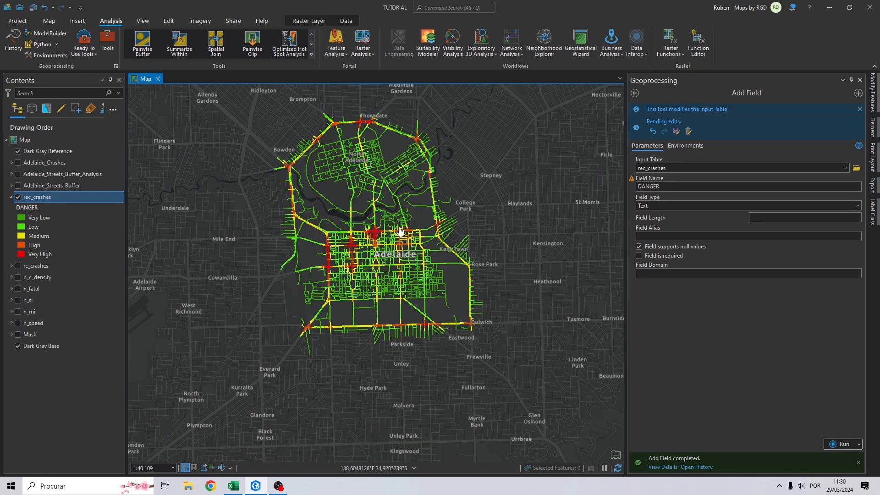
scroll(377, 246, up, 2)
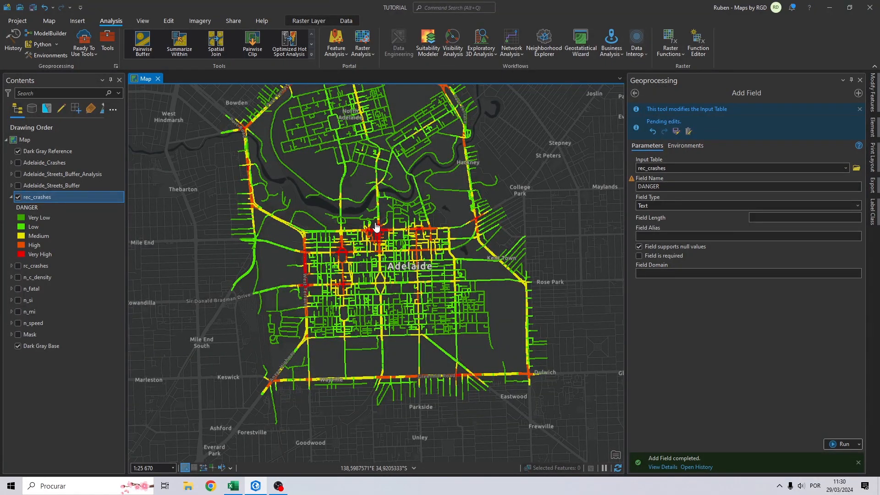
drag(383, 218, 399, 222)
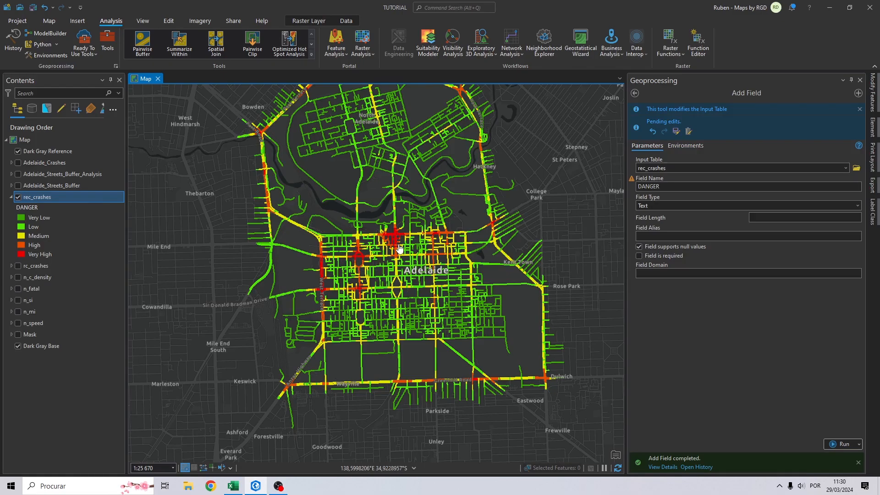
scroll(370, 259, up, 3)
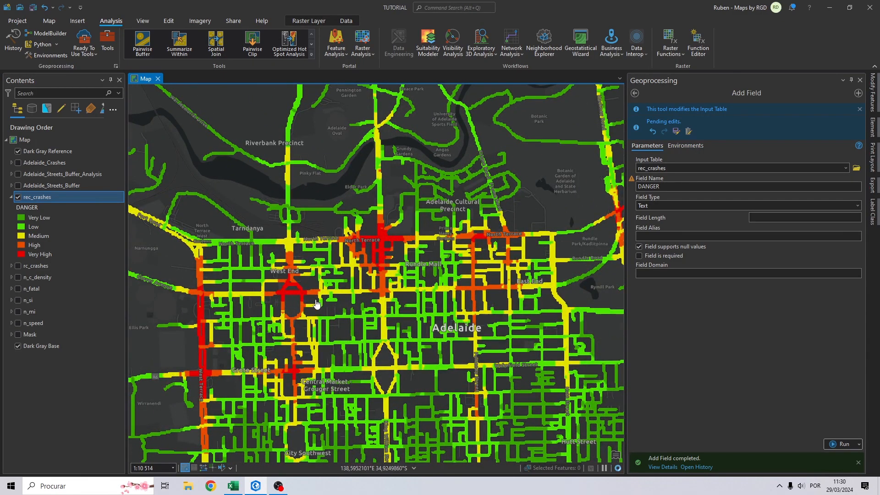
scroll(263, 302, down, 3)
drag(243, 300, 292, 326)
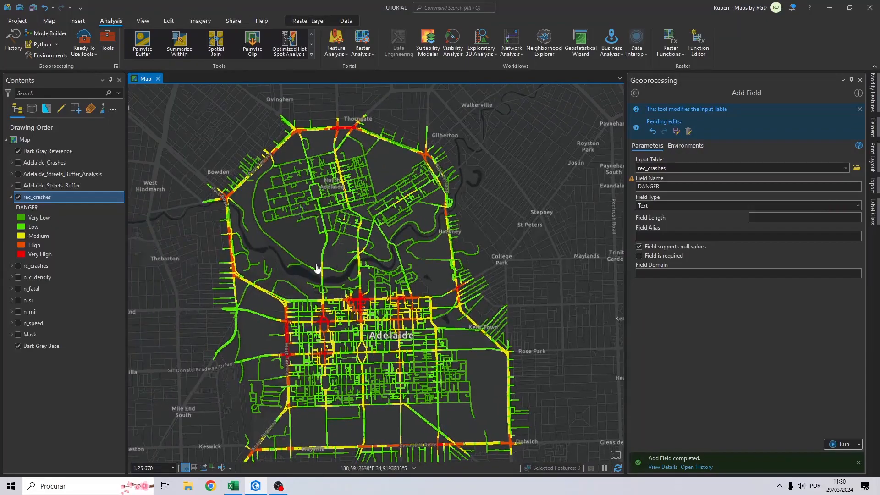
drag(298, 258, 272, 133)
drag(294, 275, 294, 250)
drag(415, 188, 422, 272)
drag(414, 128, 428, 171)
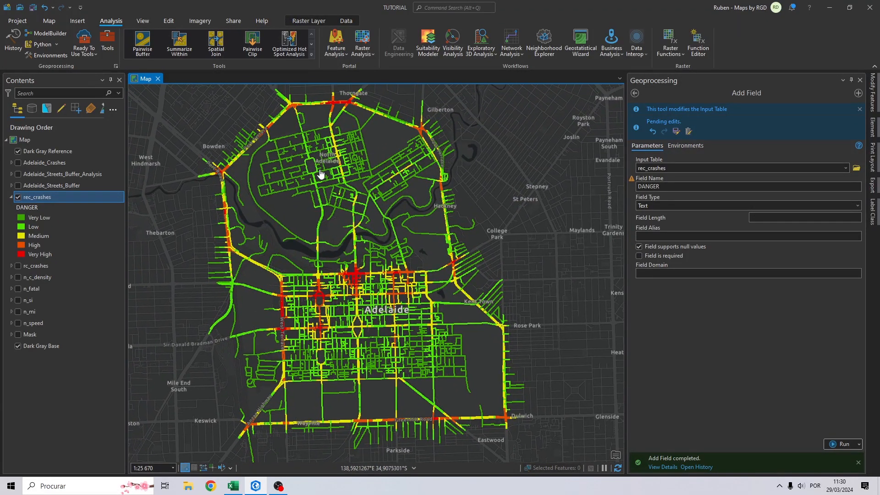
scroll(328, 175, down, 2)
drag(387, 283, 392, 302)
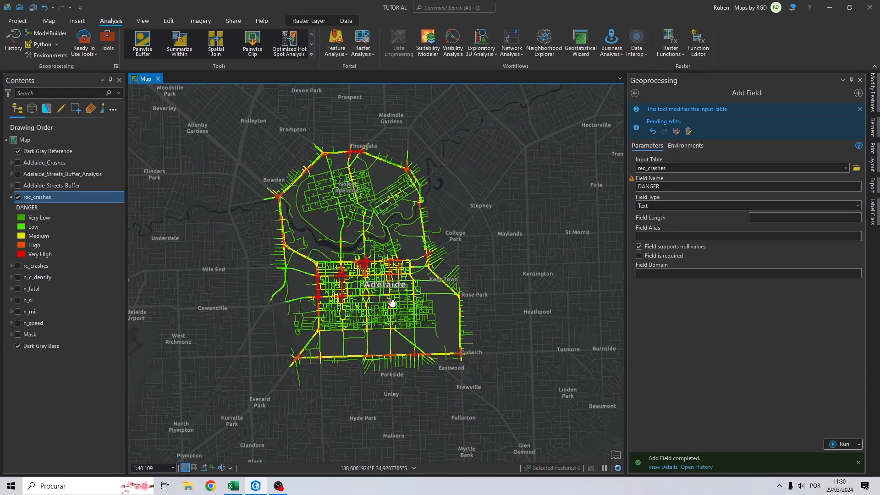